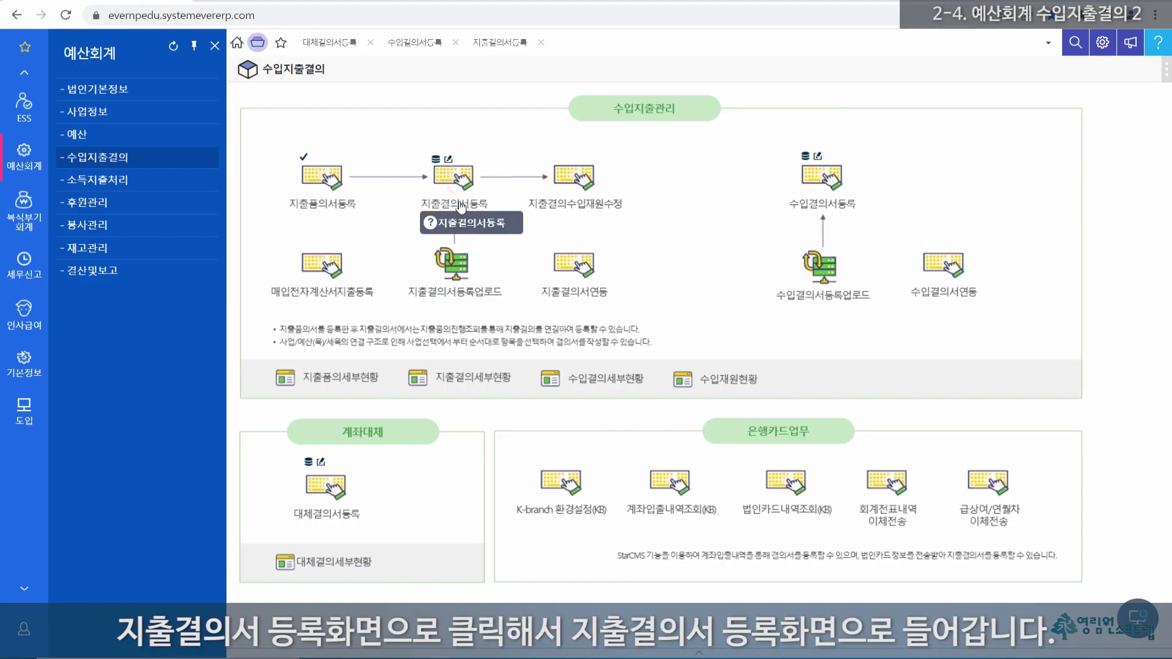
Step: Open the 지출결의서등록 form from the 수입지출결의 overview
{"action": "left_click", "coordinate": [452, 176]}
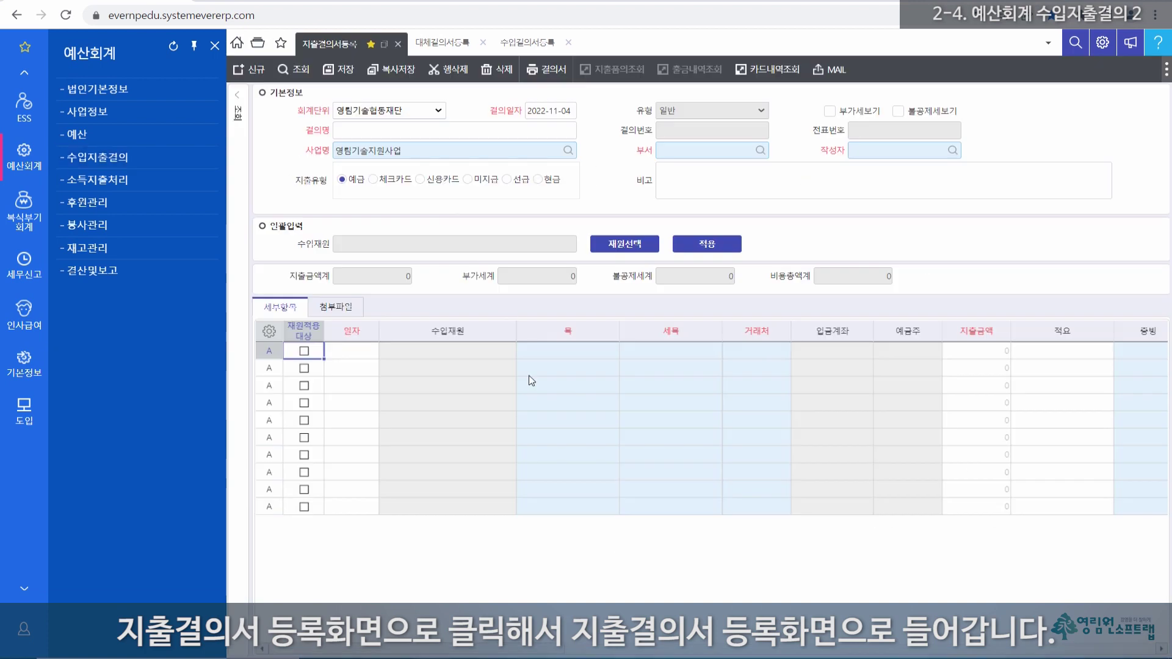
Step: Start a new resolution with accounting unit 영림기술협동재단 and date 2022-11-04
{"action": "left_click", "coordinate": [254, 69]}
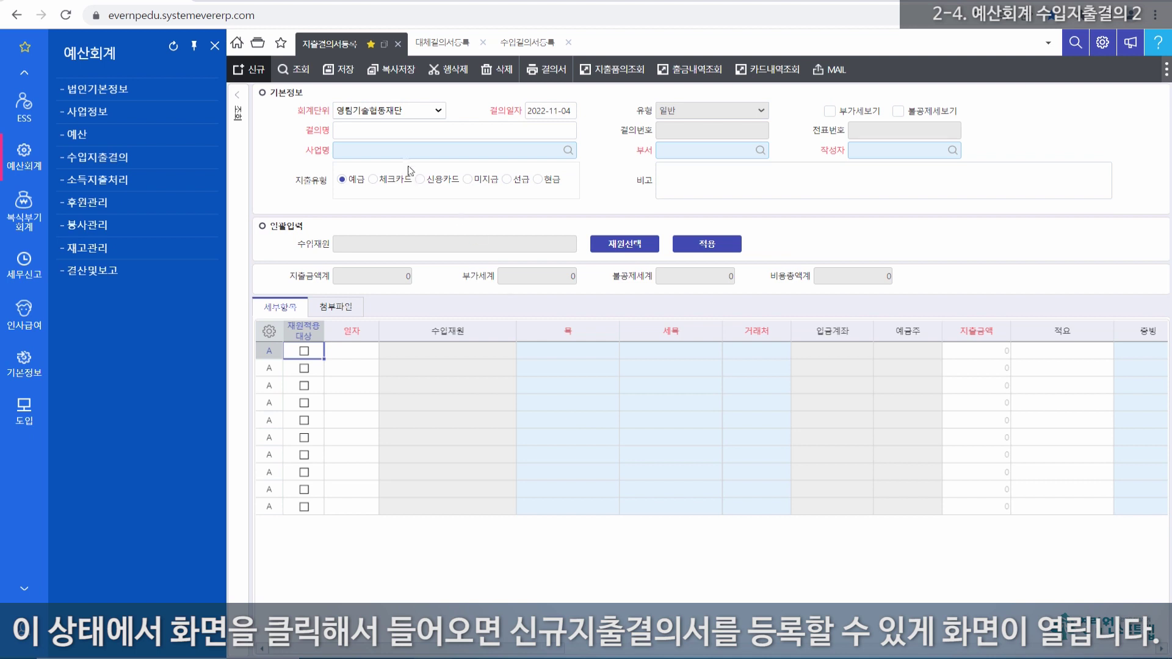
{"action": "left_click", "coordinate": [440, 112]}
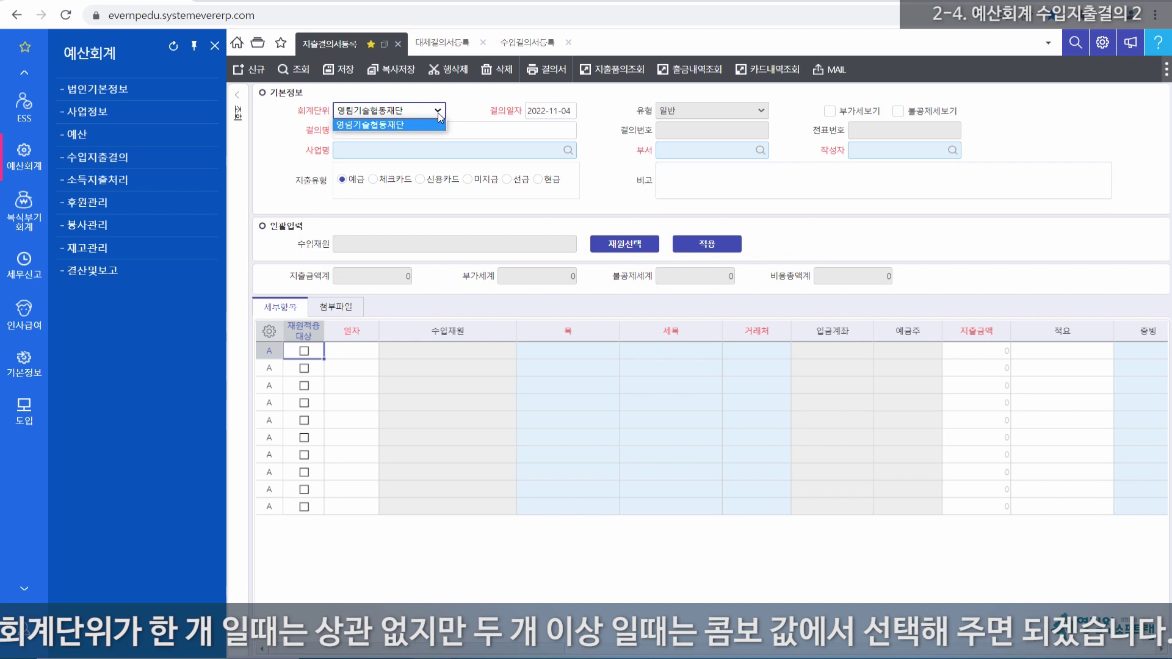
{"action": "left_click", "coordinate": [438, 117]}
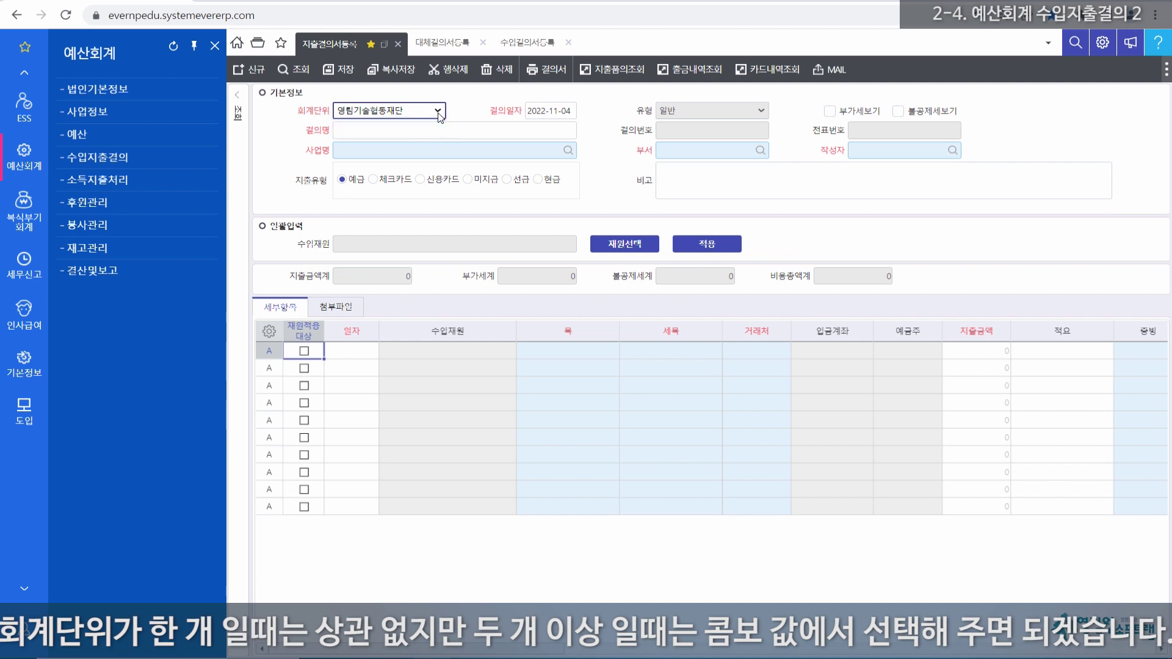
{"action": "left_click", "coordinate": [433, 135]}
{"action": "left_click", "coordinate": [560, 112]}
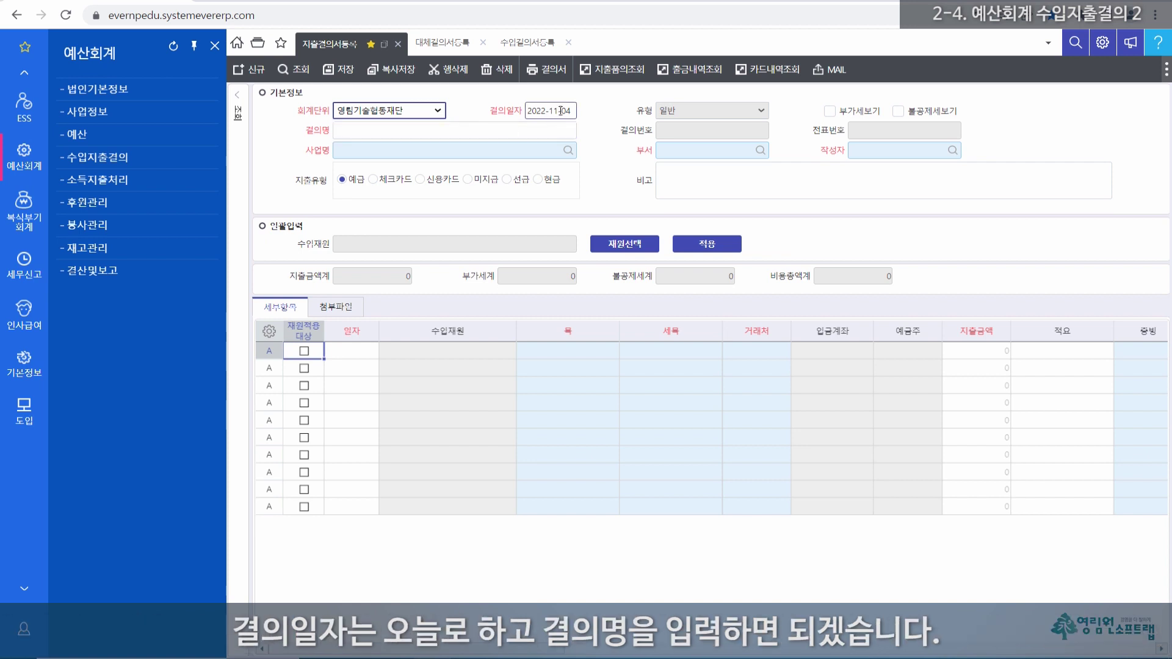
Step: Enter 지출결의1 as the resolution name
{"action": "left_click", "coordinate": [380, 131]}
{"action": "left_click", "coordinate": [366, 133]}
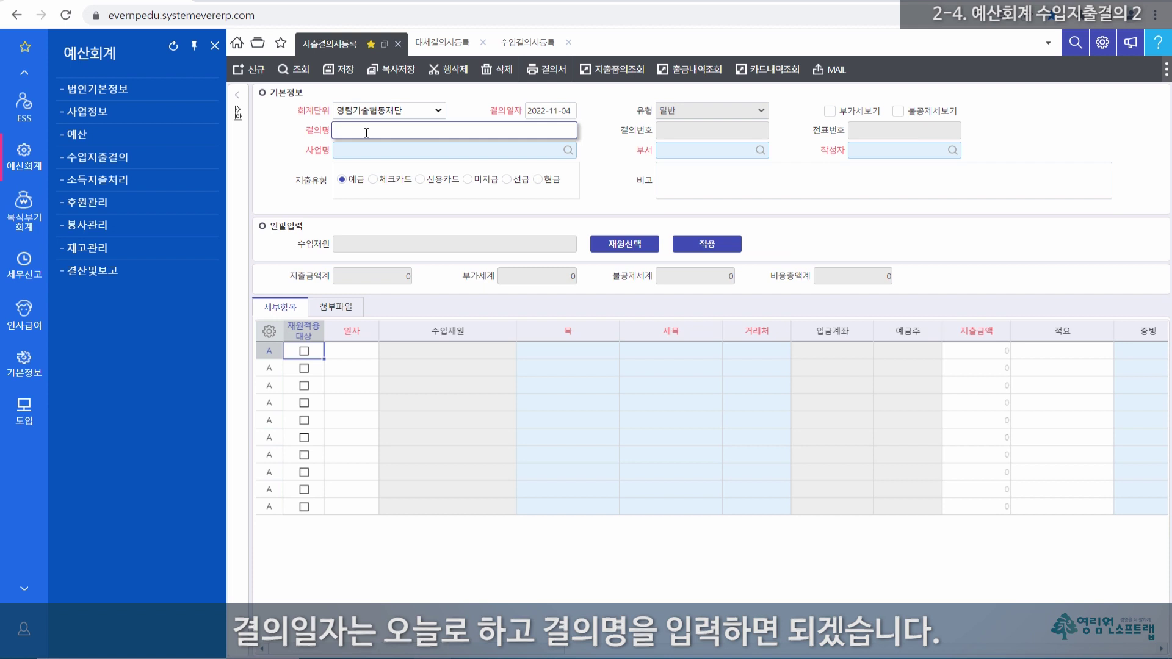
{"action": "type", "text": "wlcnfr"}
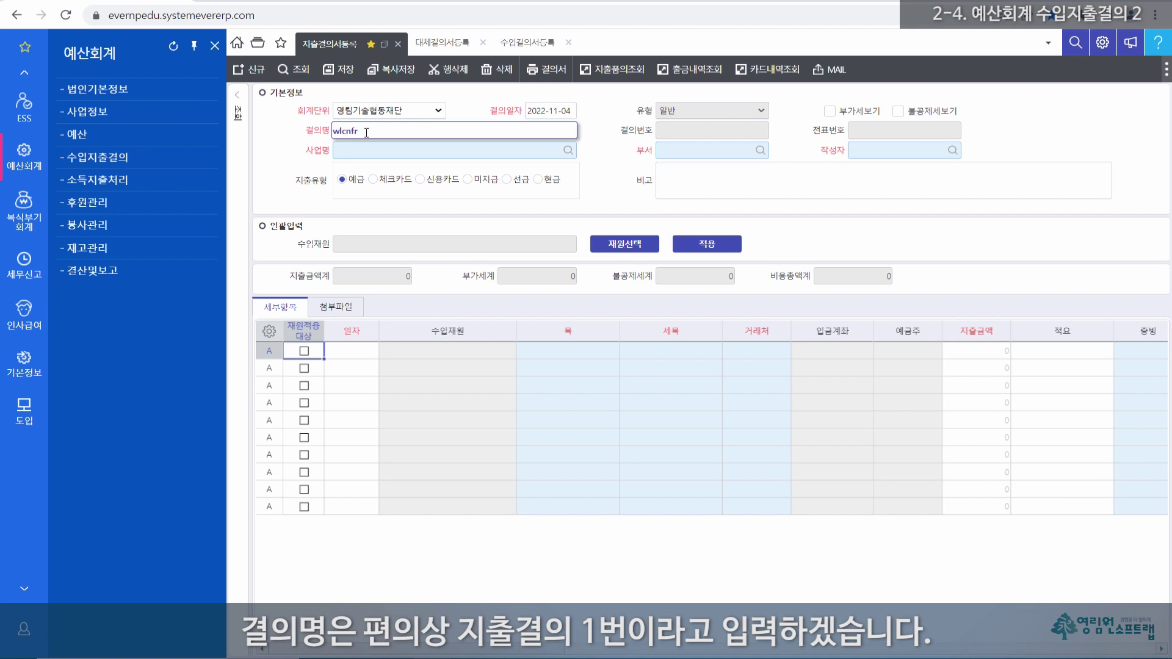
{"action": "key", "text": "BackSpace"}
{"action": "key", "text": "BackSpace"}
{"action": "key", "text": "BackSpace"}
{"action": "type", "text": "지출결의1"}
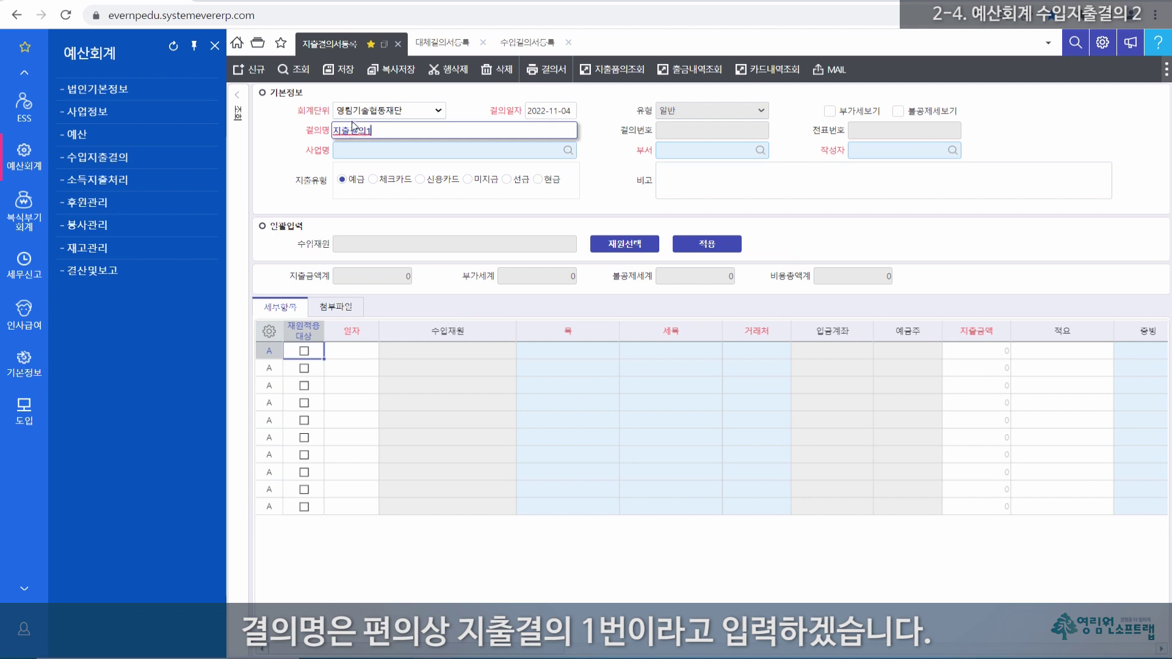
{"action": "left_click", "coordinate": [354, 151]}
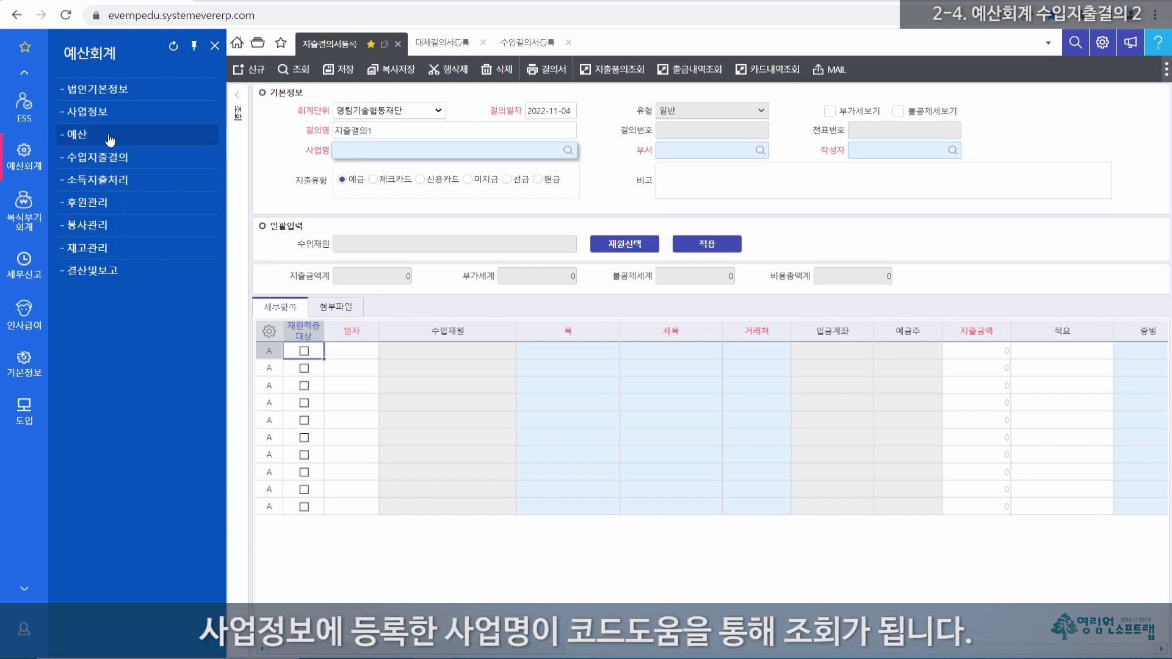
Step: Set the business name to 영림기술지원사업
{"action": "double_click", "coordinate": [385, 152]}
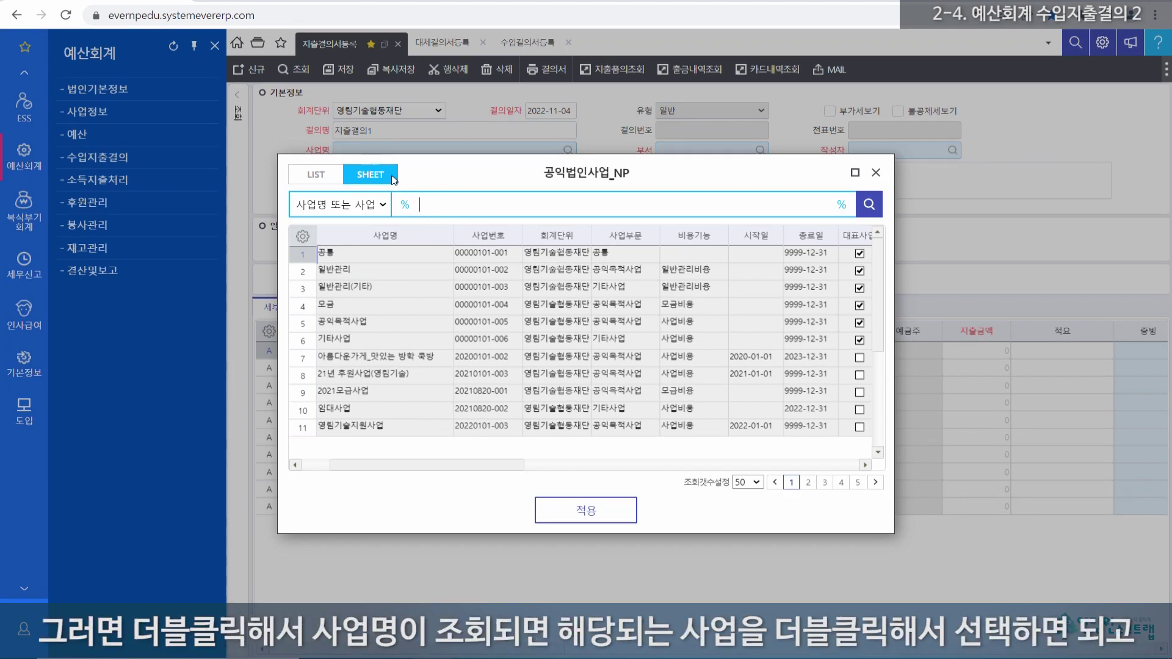
{"action": "left_click", "coordinate": [363, 427]}
{"action": "double_click", "coordinate": [363, 426]}
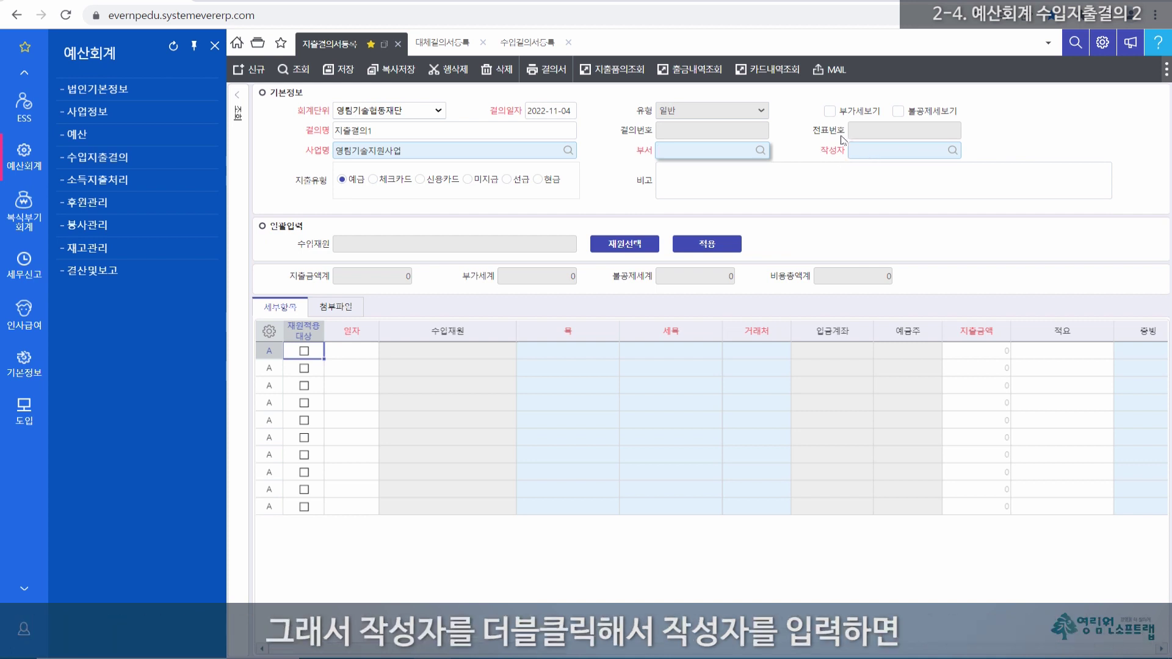
Step: Assign the last listed employee as author, which fills department 사업1부
{"action": "double_click", "coordinate": [874, 152]}
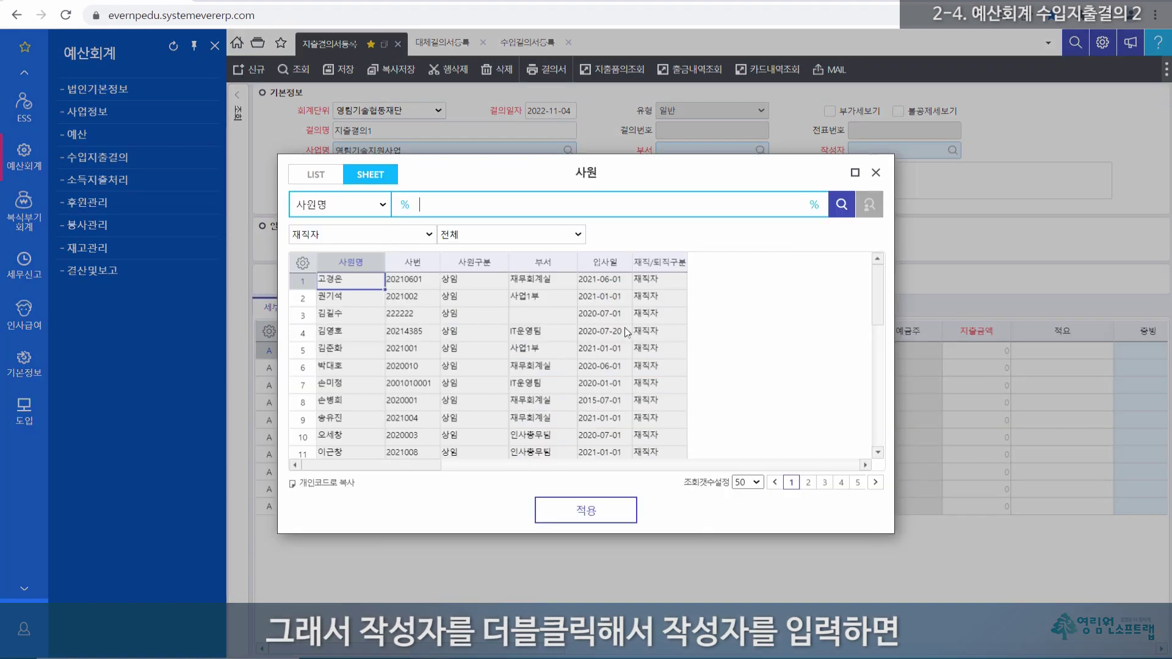
{"action": "scroll", "coordinate": [452, 397], "scroll_direction": "down", "scroll_amount": 3}
{"action": "scroll", "coordinate": [365, 458], "scroll_direction": "down", "scroll_amount": 2}
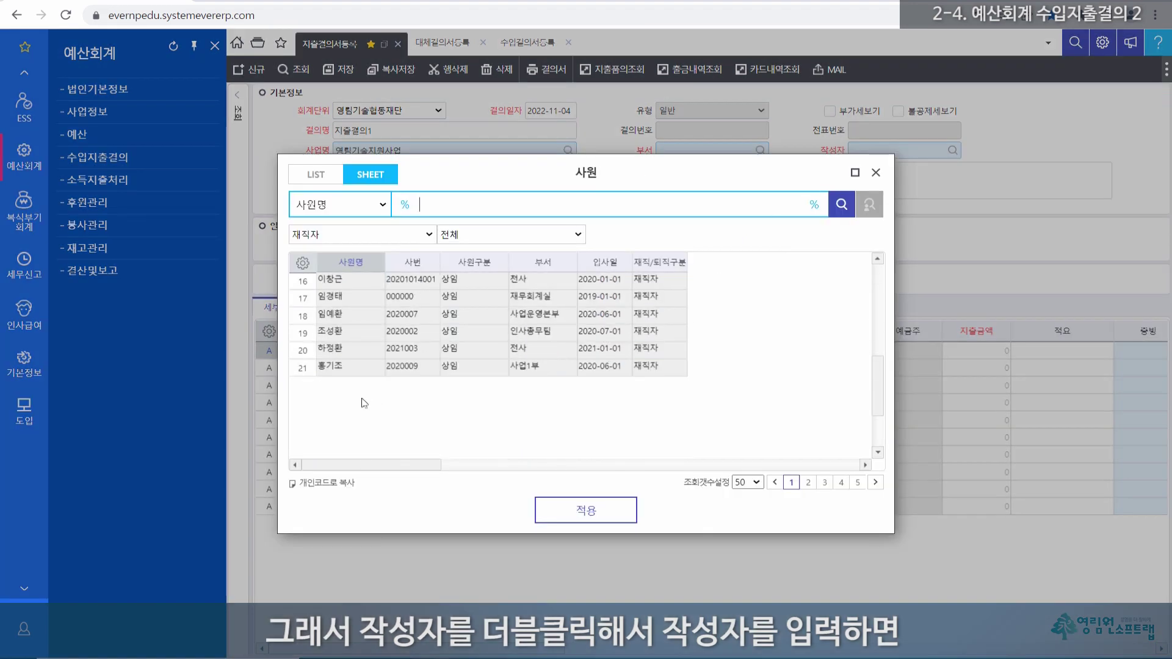
{"action": "double_click", "coordinate": [353, 367]}
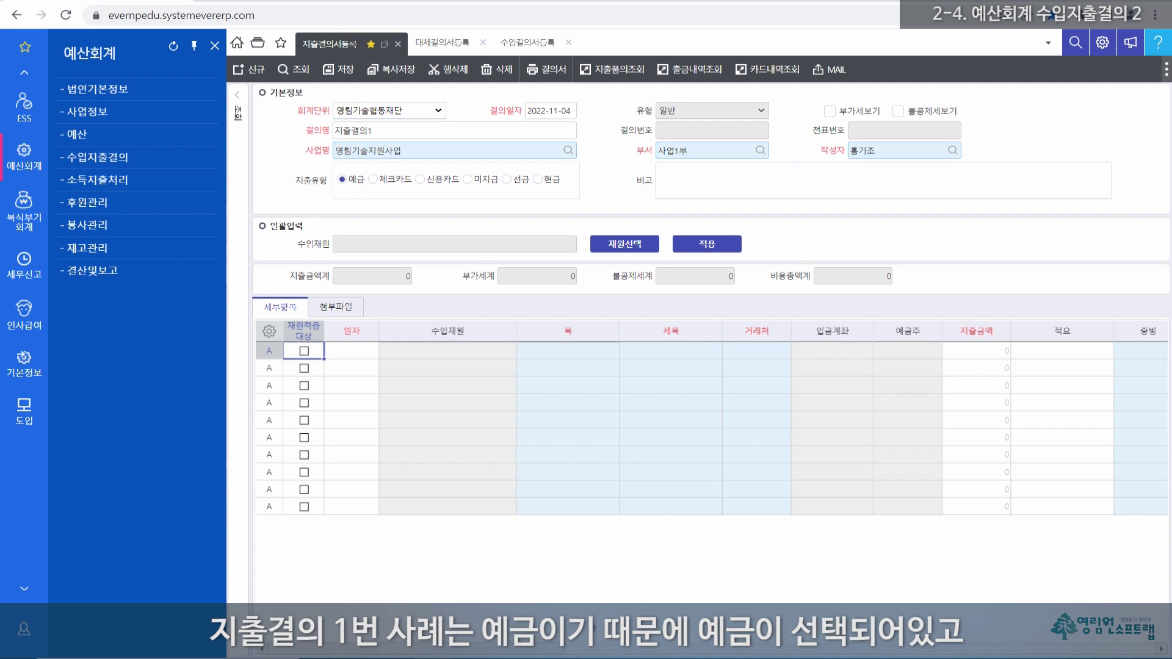
{"action": "left_click_drag", "start_coordinate": [545, 650], "coordinate": [733, 650]}
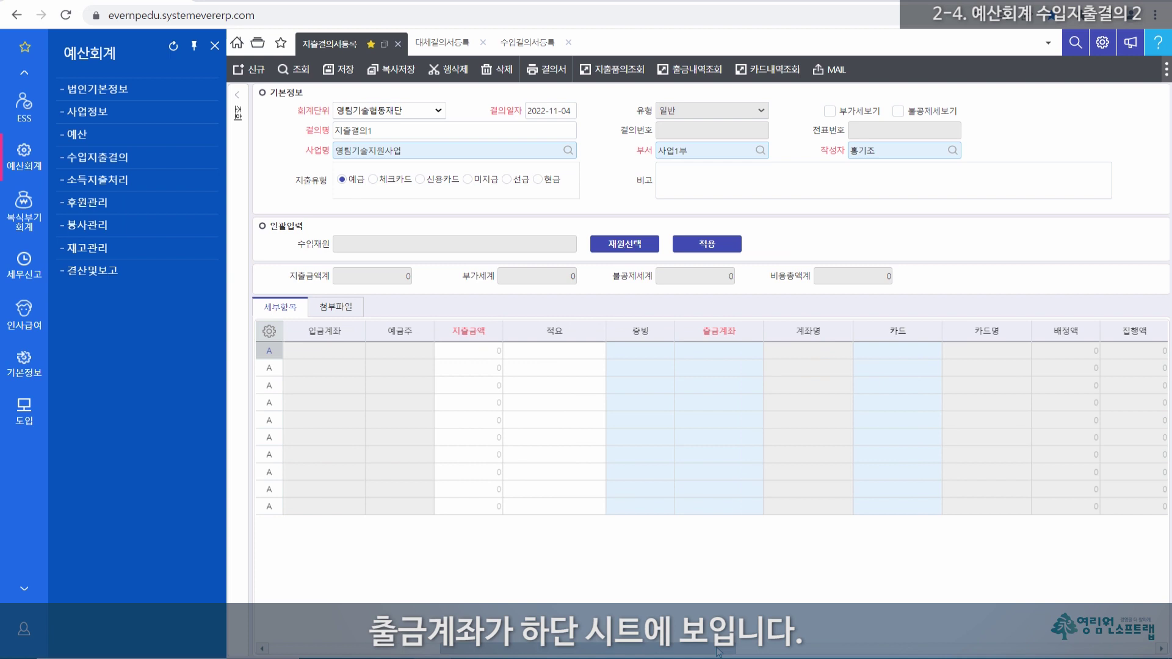
{"action": "left_click", "coordinate": [734, 335]}
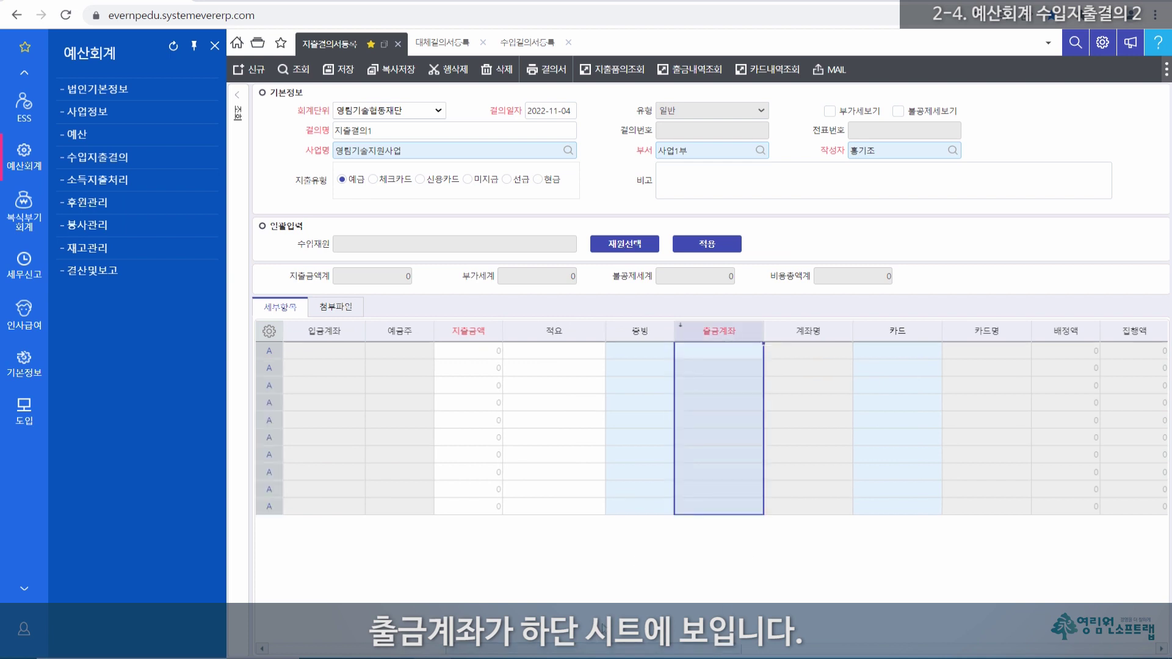
{"action": "left_click_drag", "start_coordinate": [567, 650], "coordinate": [451, 650]}
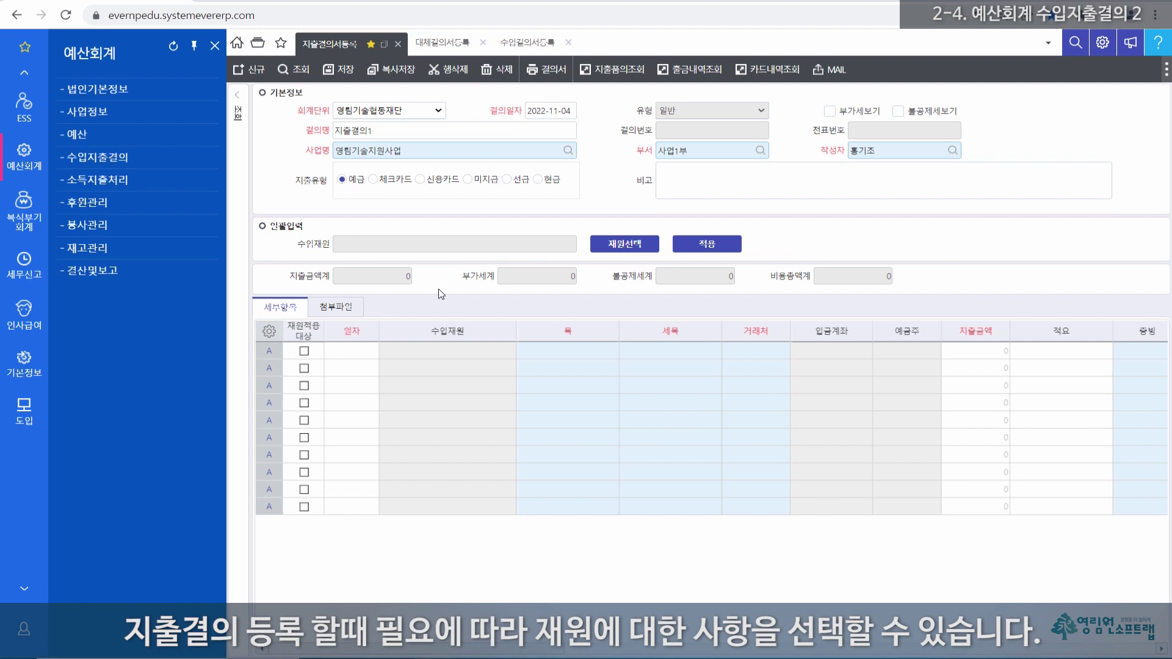
{"action": "left_click", "coordinate": [631, 246]}
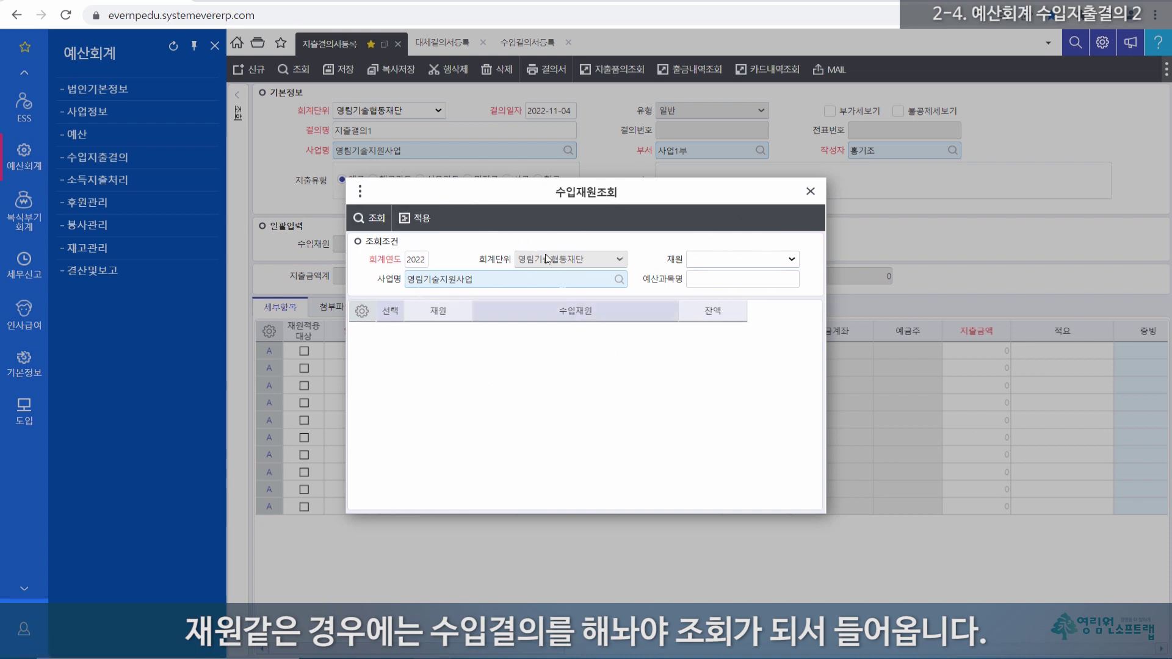
{"action": "left_click", "coordinate": [811, 192]}
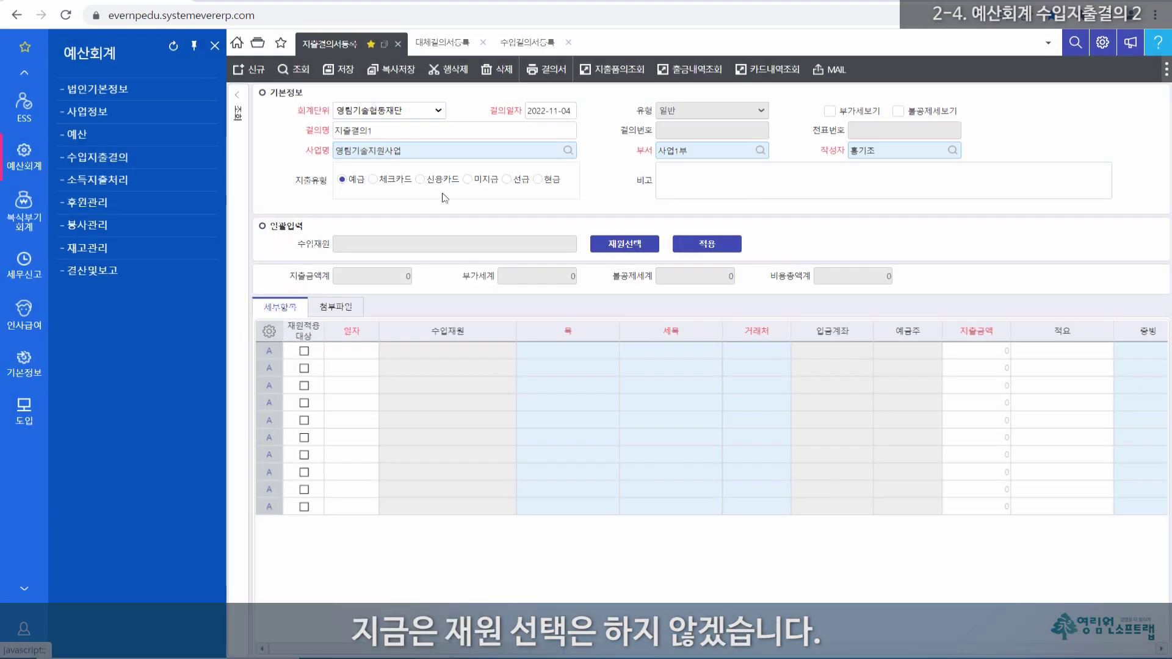
{"action": "left_click", "coordinate": [467, 404]}
Step: Set the first detail line's date to 2022-11-04
{"action": "left_click", "coordinate": [352, 352]}
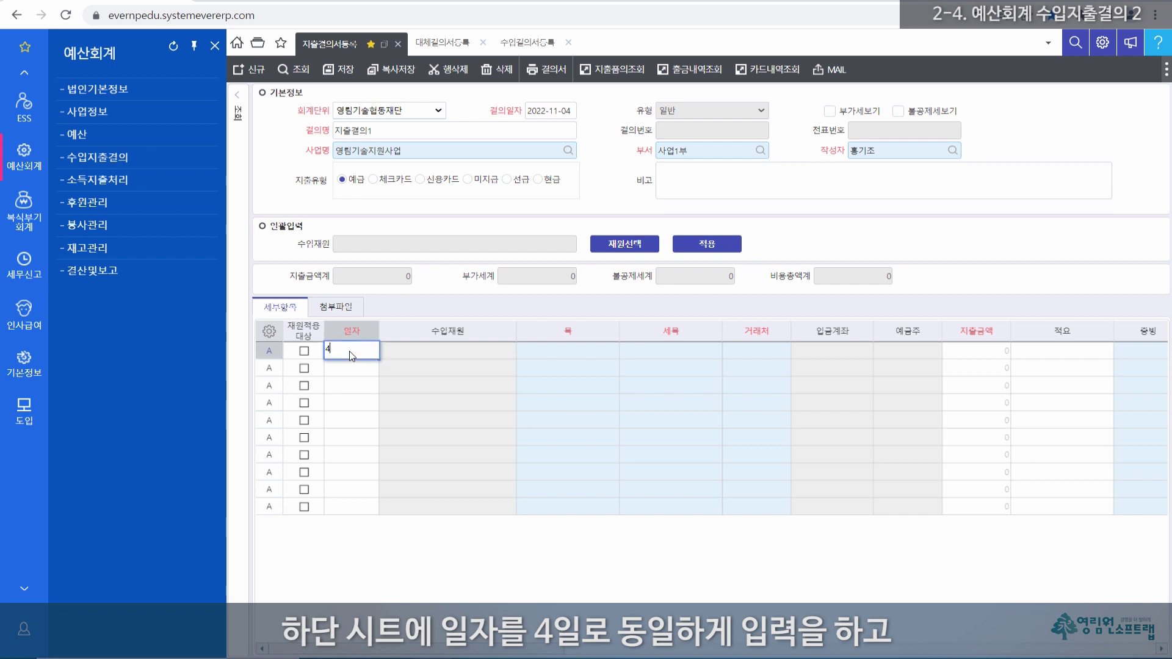
{"action": "key", "text": "Tab"}
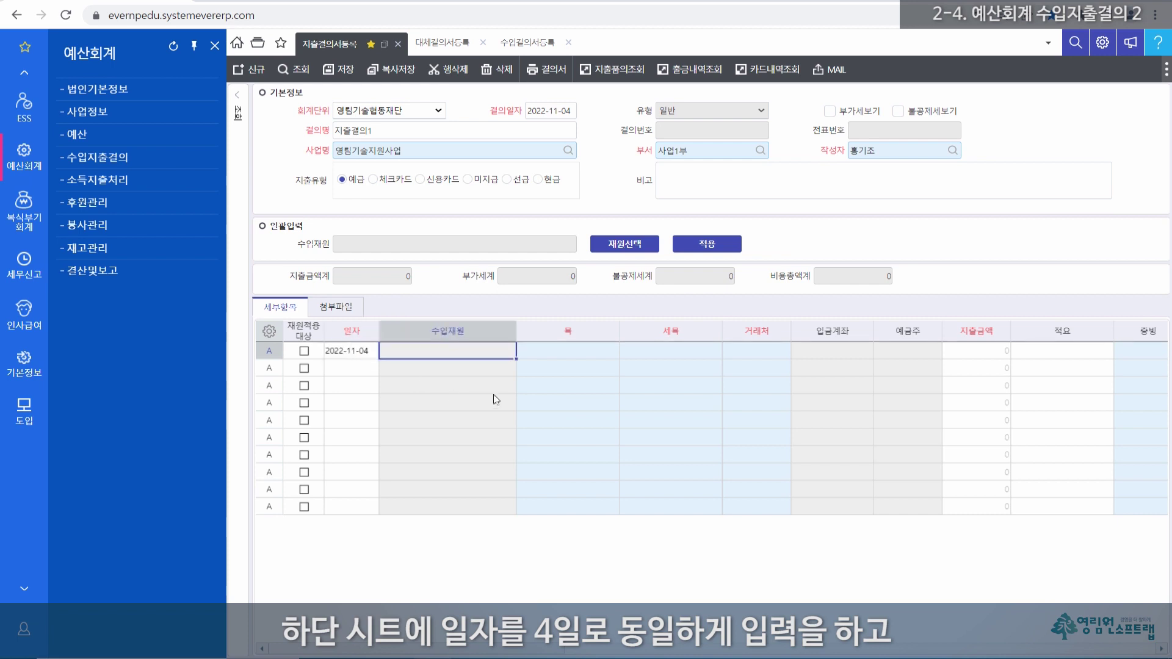
{"action": "key", "text": "Tab"}
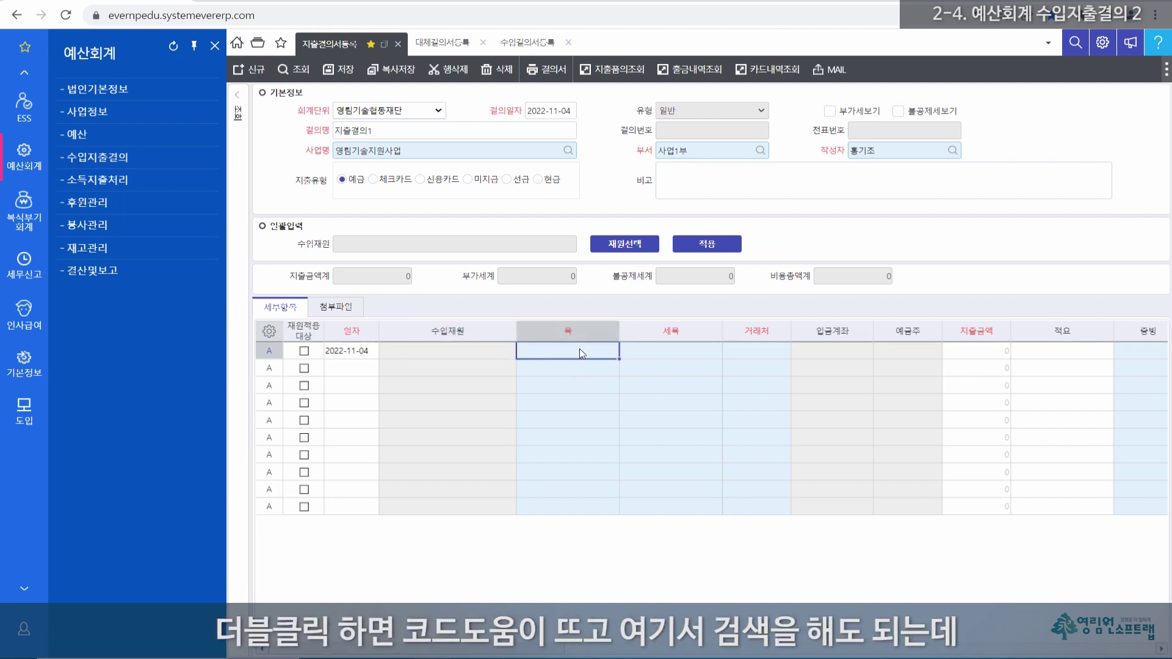
Step: Set the first line's budget item 목 to 여비교통비
{"action": "double_click", "coordinate": [580, 350]}
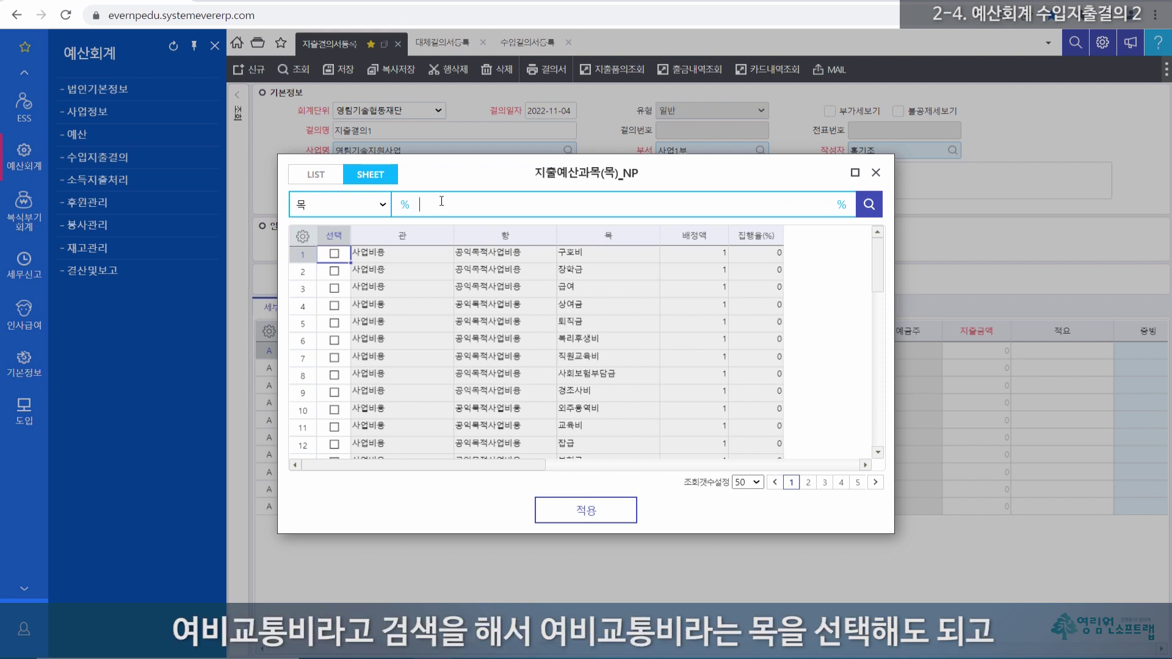
{"action": "type", "text": "여비"}
{"action": "key", "text": "Return"}
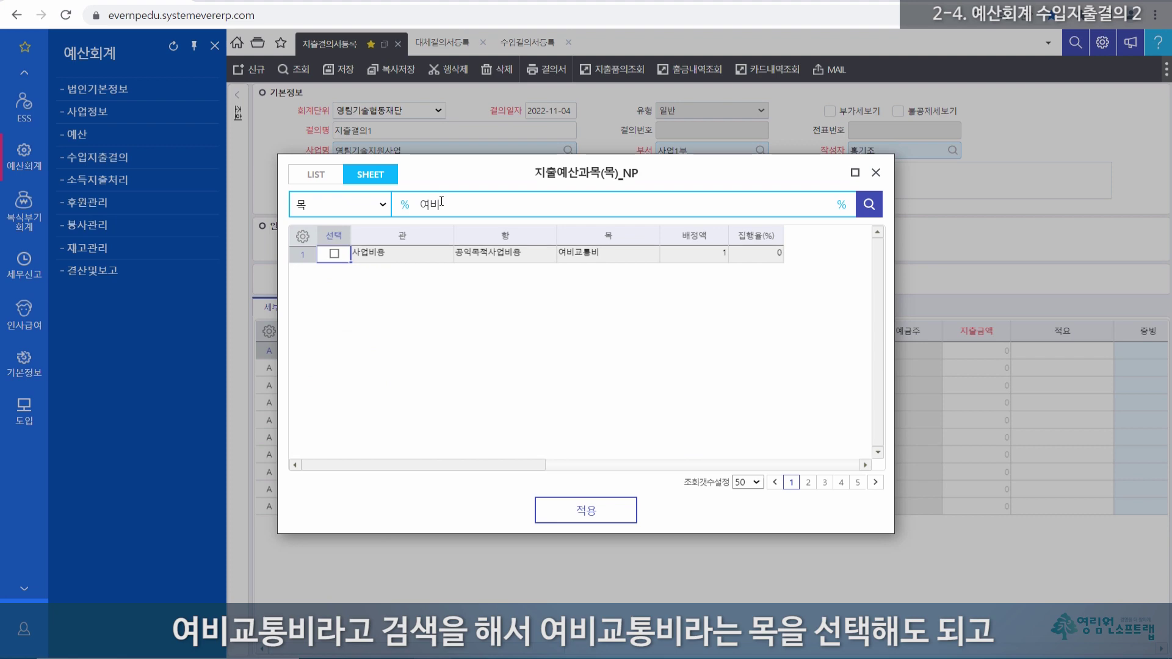
{"action": "double_click", "coordinate": [599, 254]}
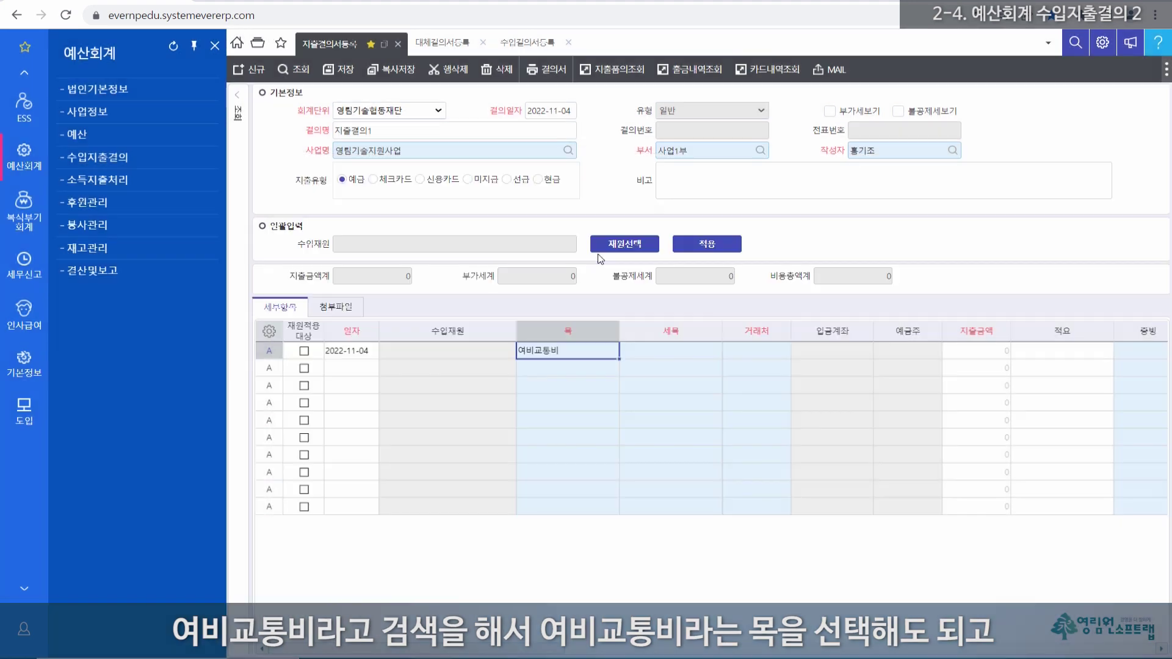
{"action": "key", "text": "Delete"}
{"action": "left_click", "coordinate": [495, 351]}
{"action": "left_click", "coordinate": [568, 353]}
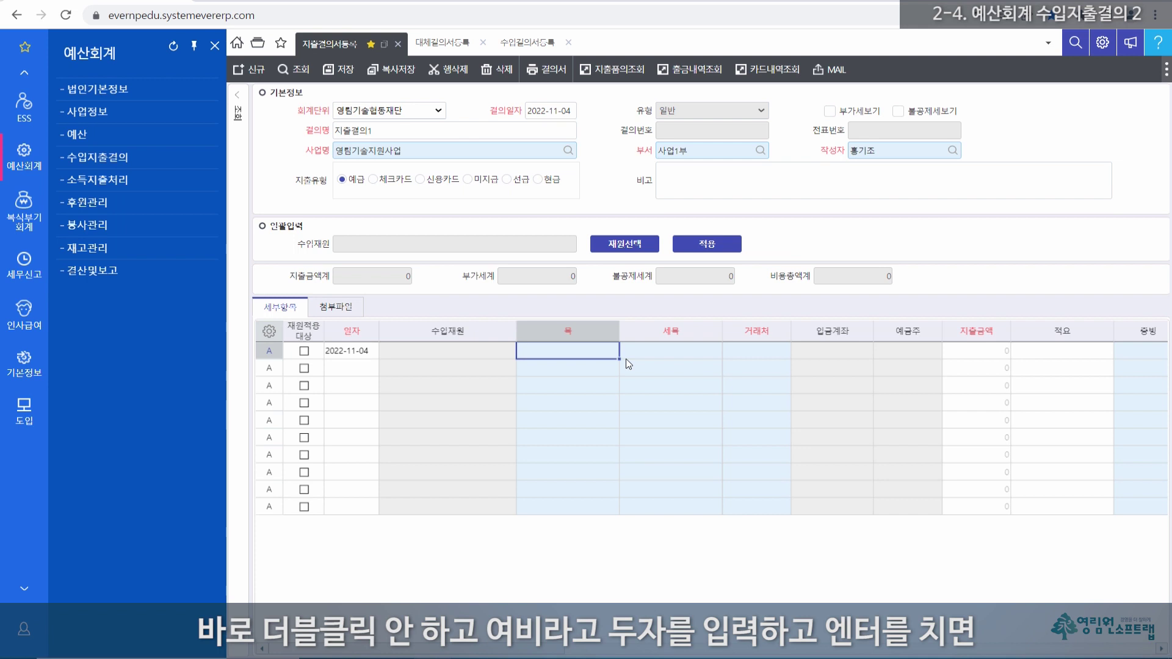
{"action": "type", "text": "여비"}
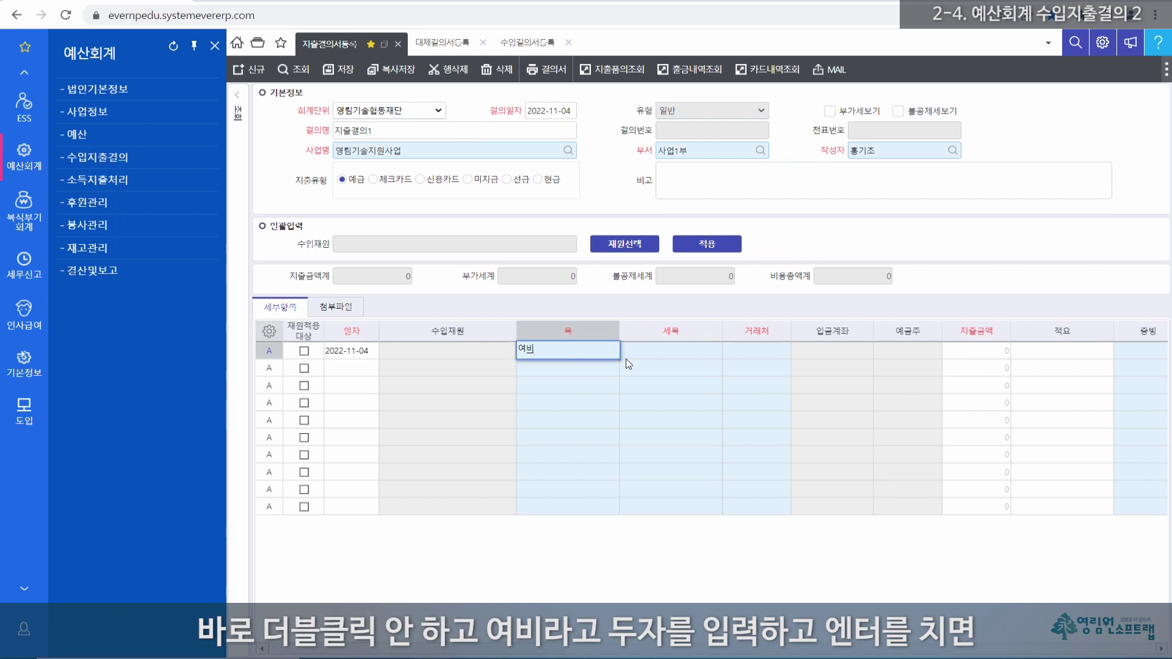
{"action": "key", "text": "Return"}
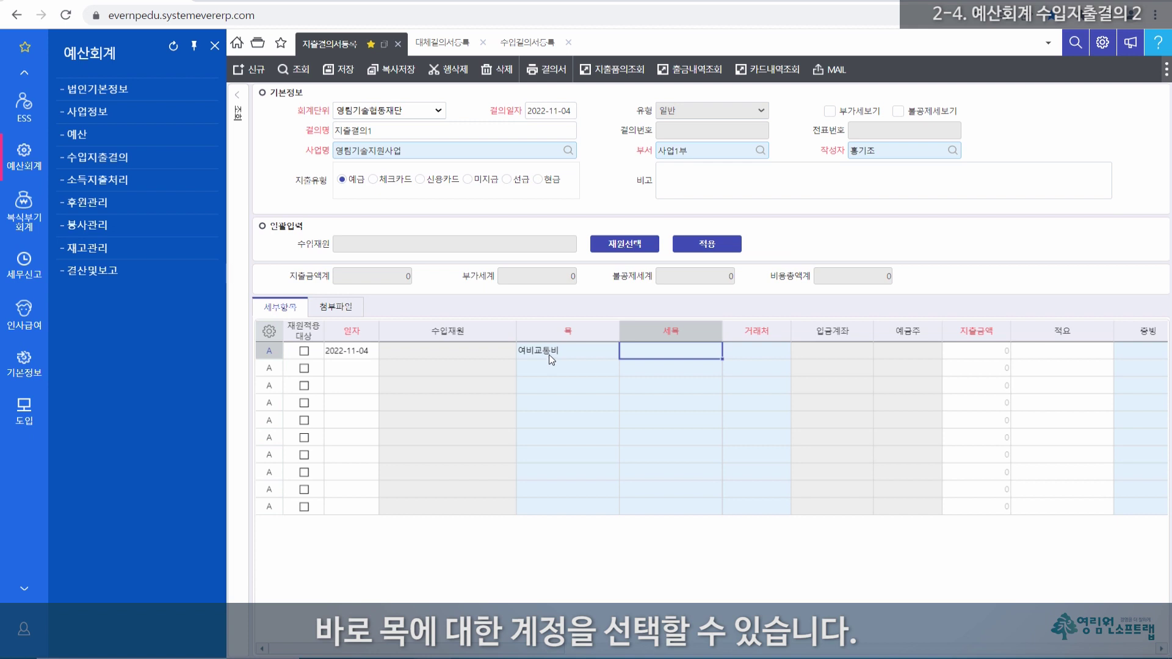
Step: Set the first line's sub-item 세목 to 여비교통비
{"action": "double_click", "coordinate": [669, 351]}
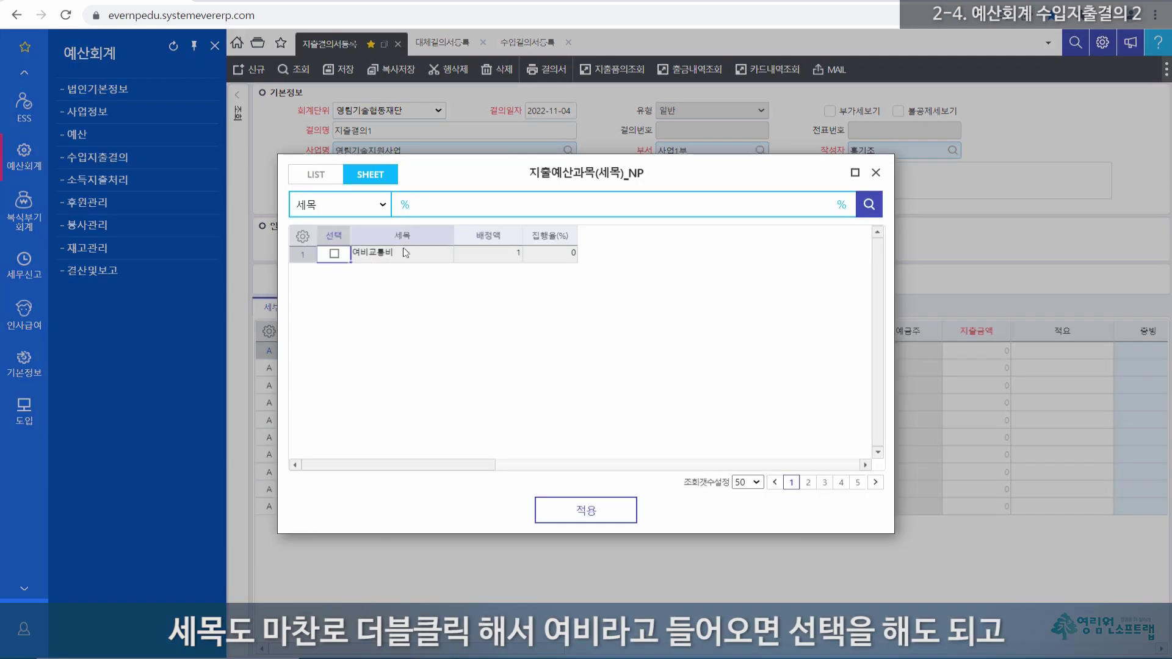
{"action": "left_click", "coordinate": [876, 174]}
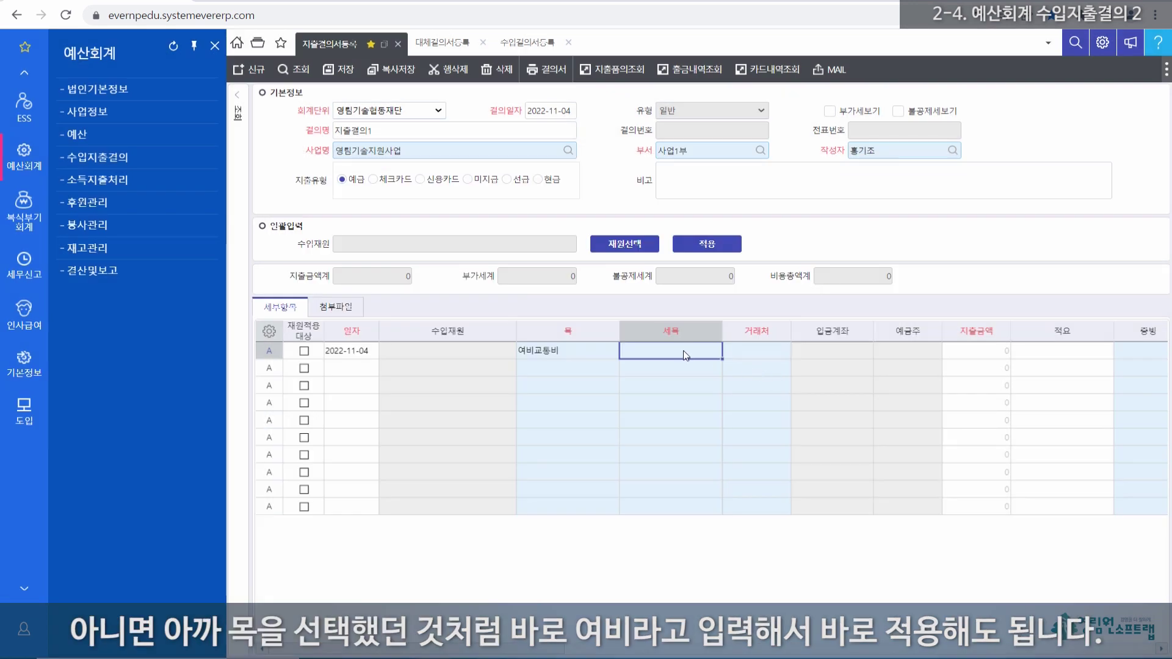
{"action": "type", "text": "여비"}
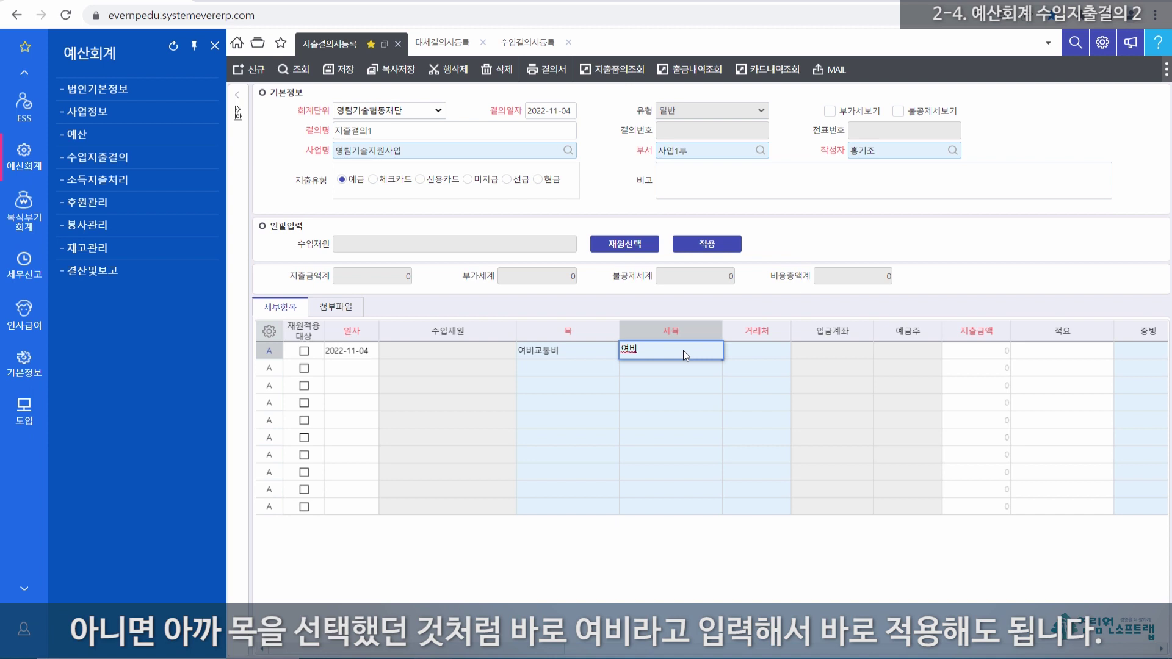
{"action": "key", "text": "Return"}
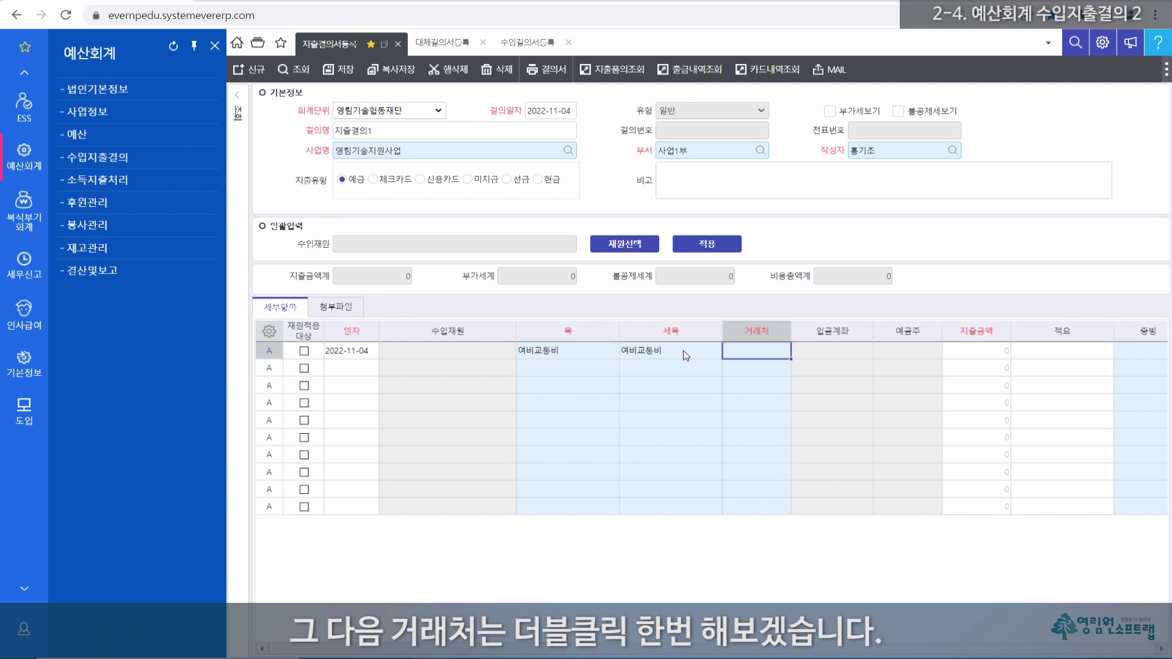
Step: Set the first line's vendor to 기타거래처
{"action": "type", "text": "기캐"}
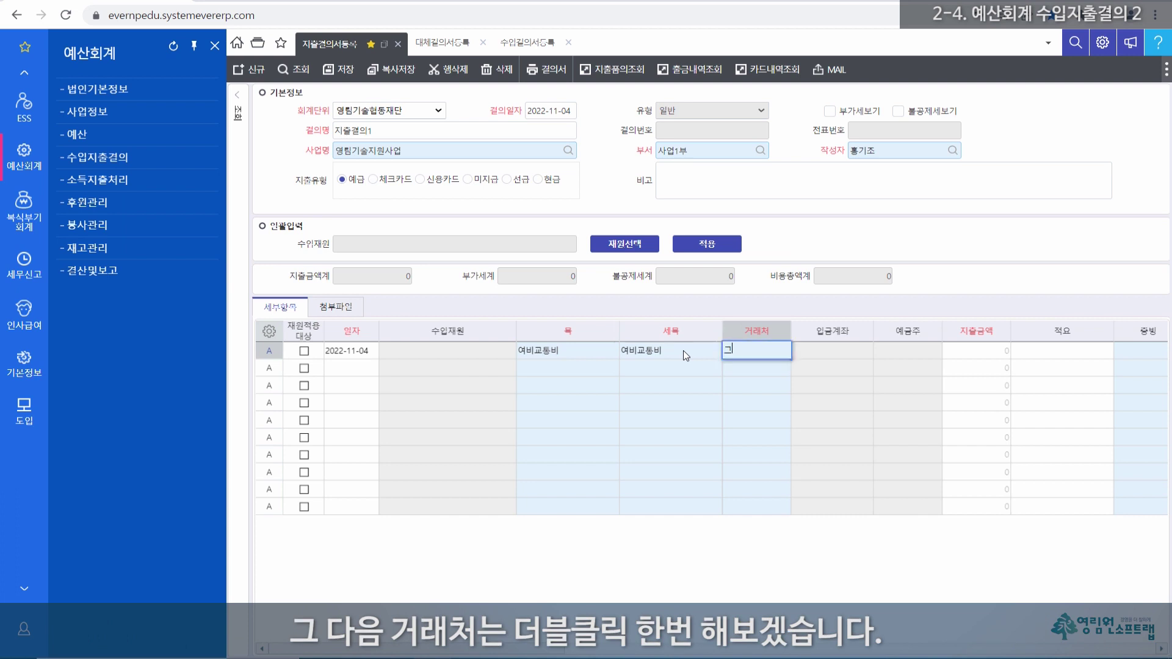
{"action": "key", "text": "BackSpace"}
{"action": "key", "text": "BackSpace"}
{"action": "key", "text": "BackSpace"}
{"action": "key", "text": "BackSpace"}
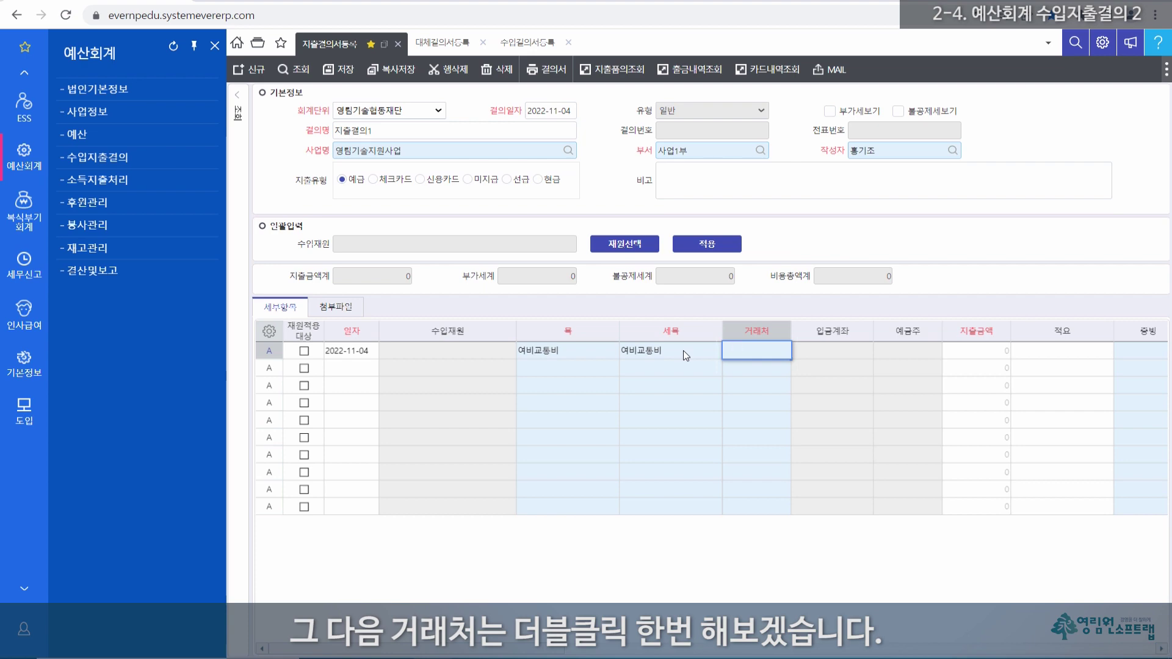
{"action": "double_click", "coordinate": [753, 351]}
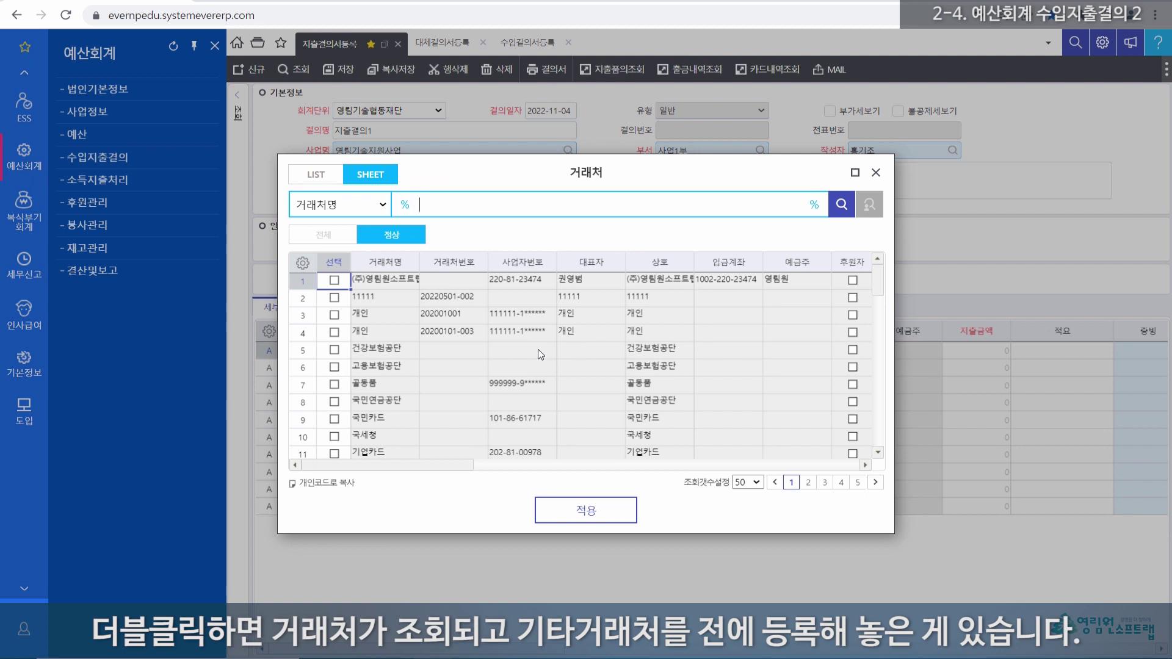
{"action": "scroll", "coordinate": [537, 349], "scroll_direction": "down", "scroll_amount": 2}
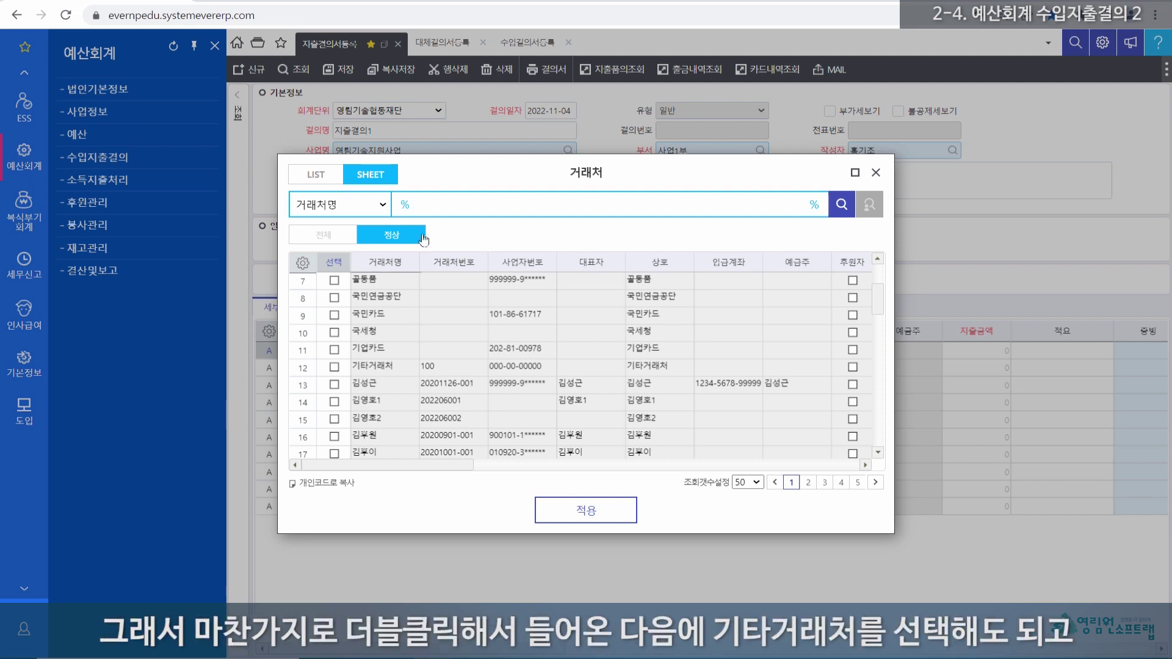
{"action": "left_click", "coordinate": [382, 365]}
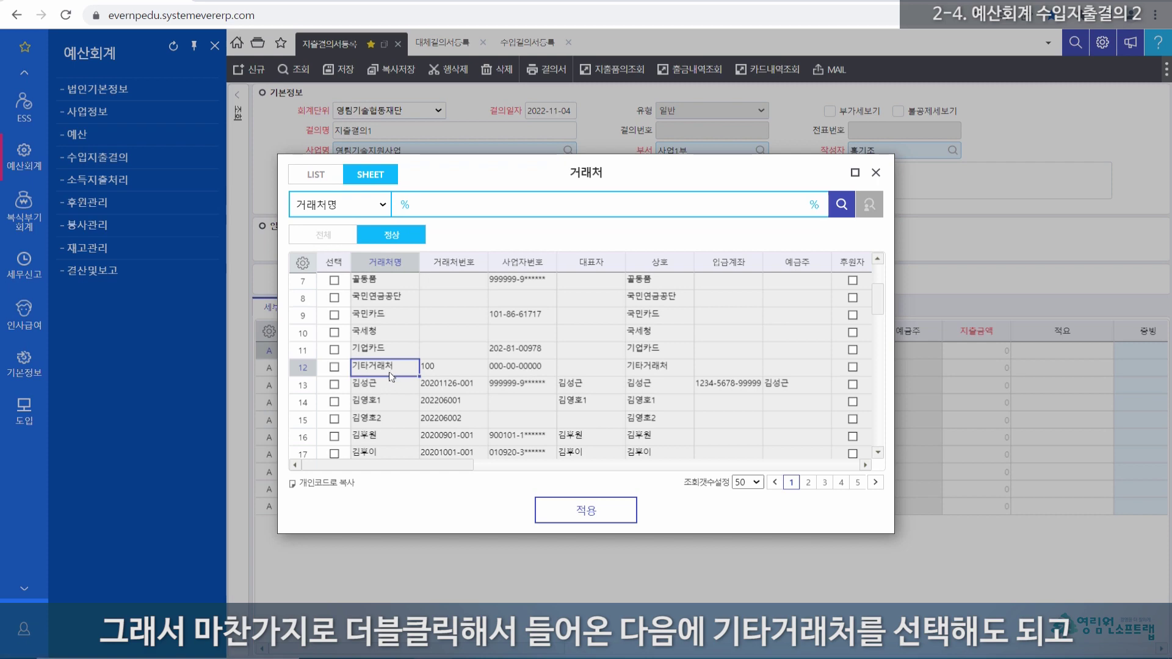
{"action": "left_click", "coordinate": [876, 173]}
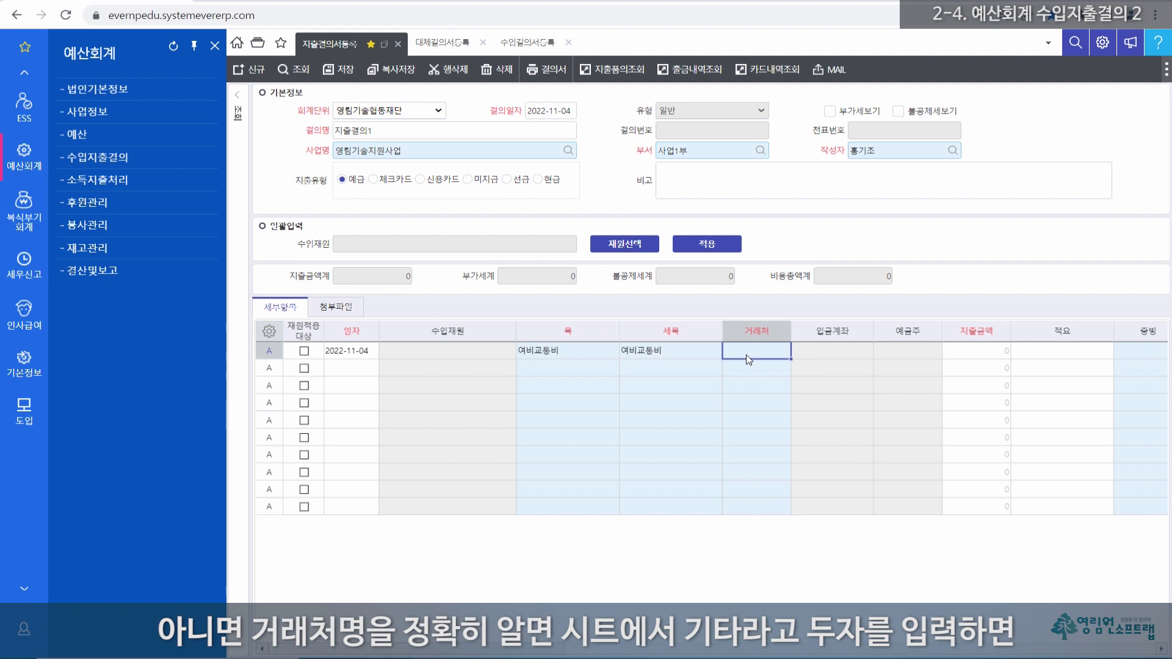
{"action": "type", "text": "기"}
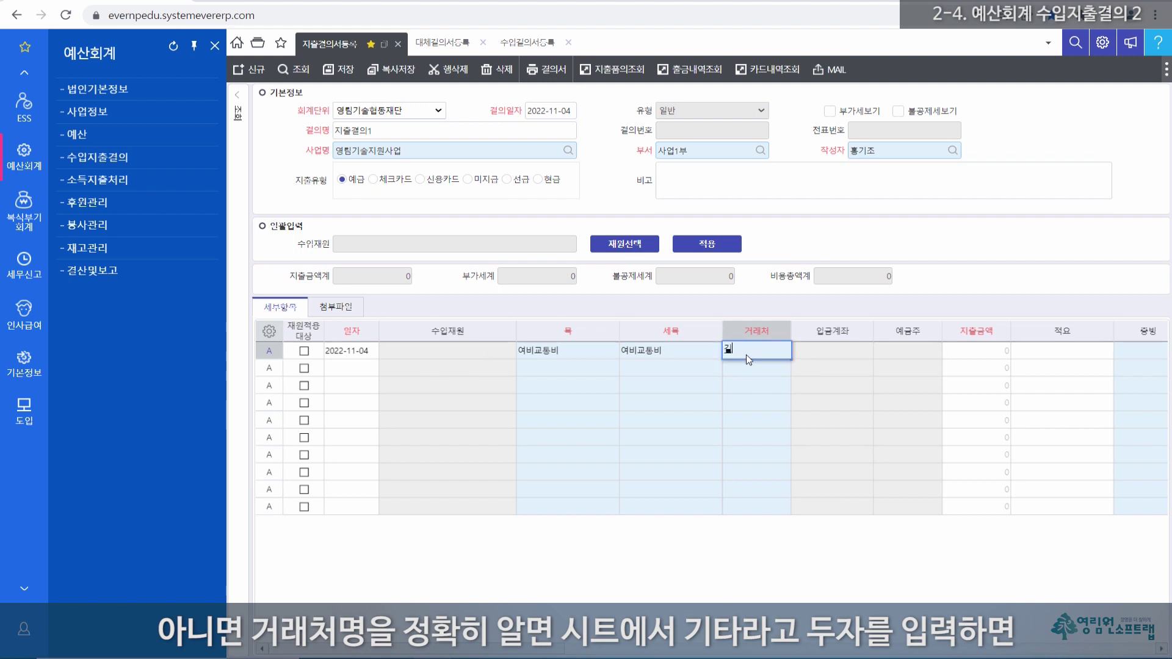
{"action": "type", "text": "타"}
{"action": "key", "text": "Return"}
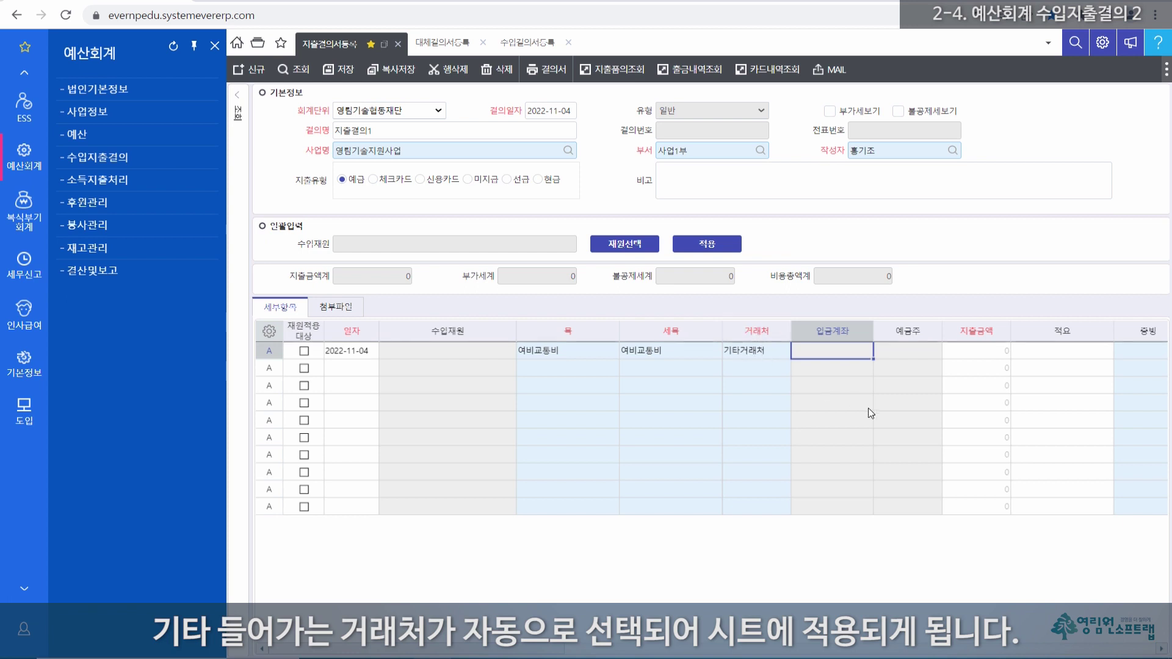
Step: Enter amount 30,000 and description 여비 on the first expense line
{"action": "left_click", "coordinate": [978, 355]}
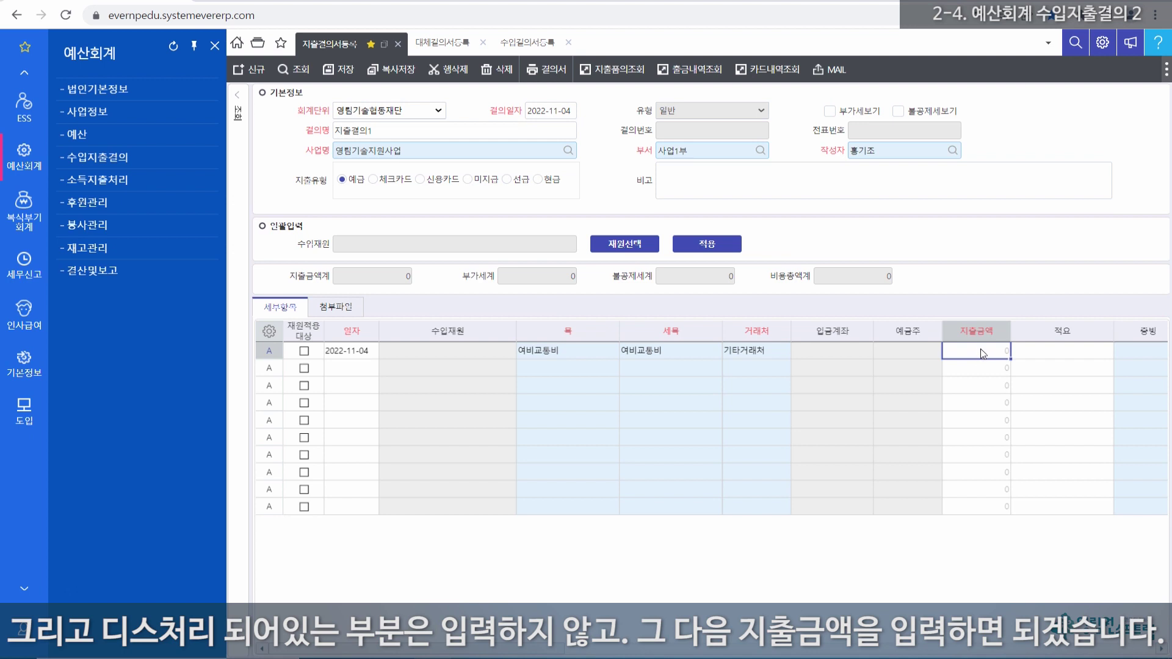
{"action": "left_click", "coordinate": [983, 354]}
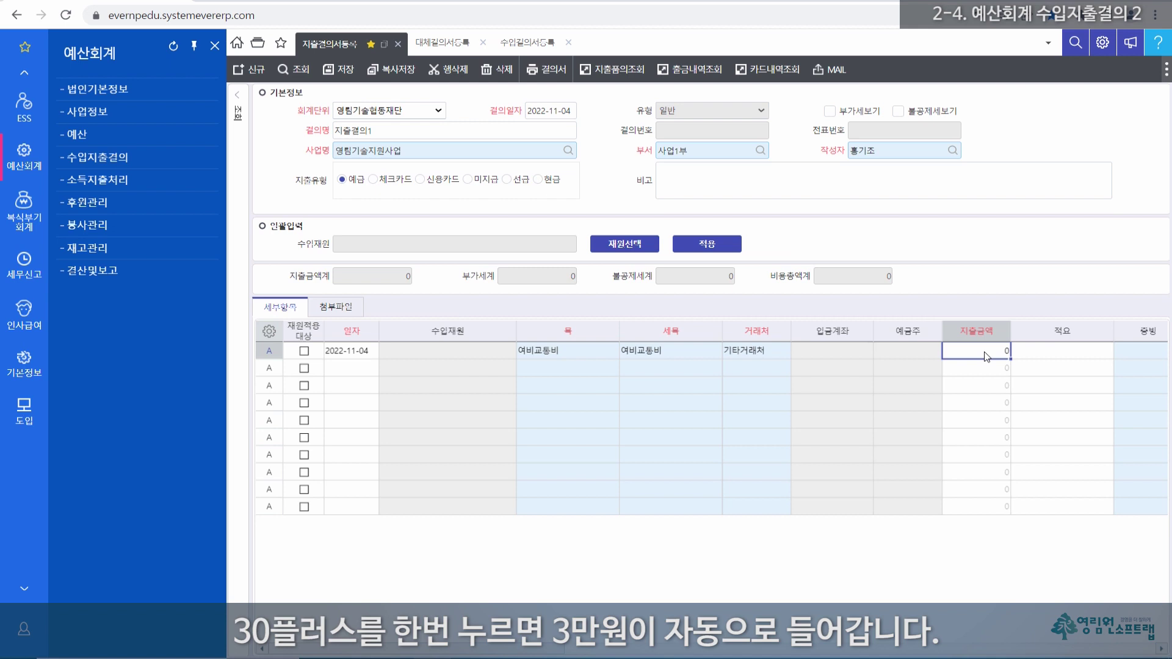
{"action": "left_click", "coordinate": [984, 353]}
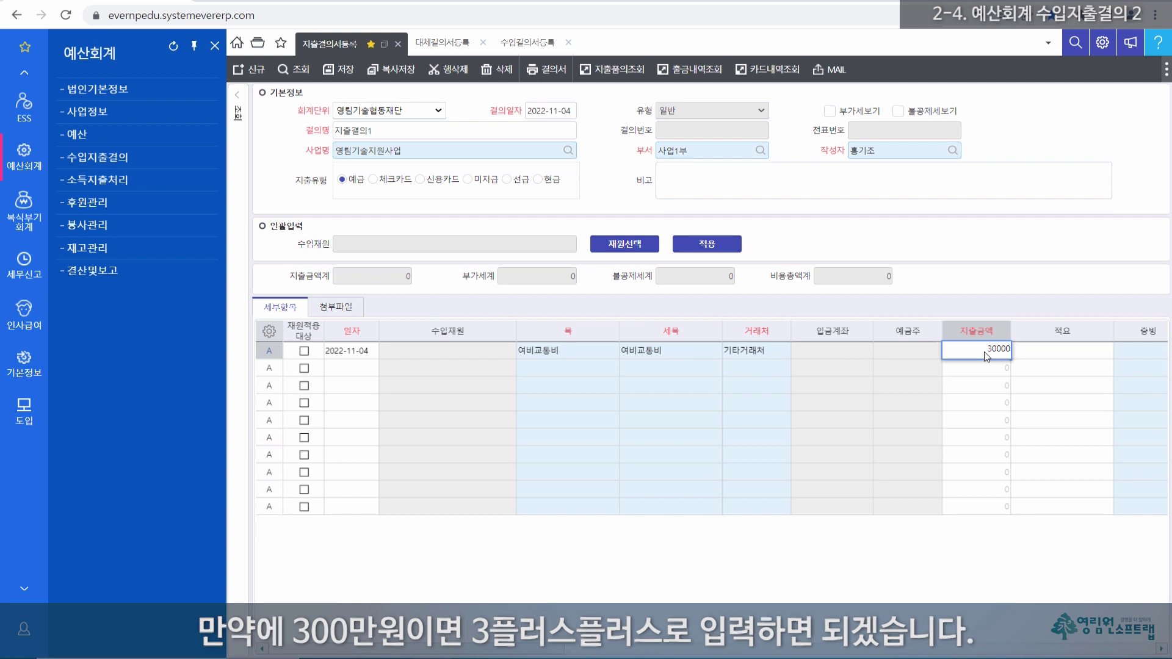
{"action": "key", "text": "Tab"}
{"action": "type", "text": "여비"}
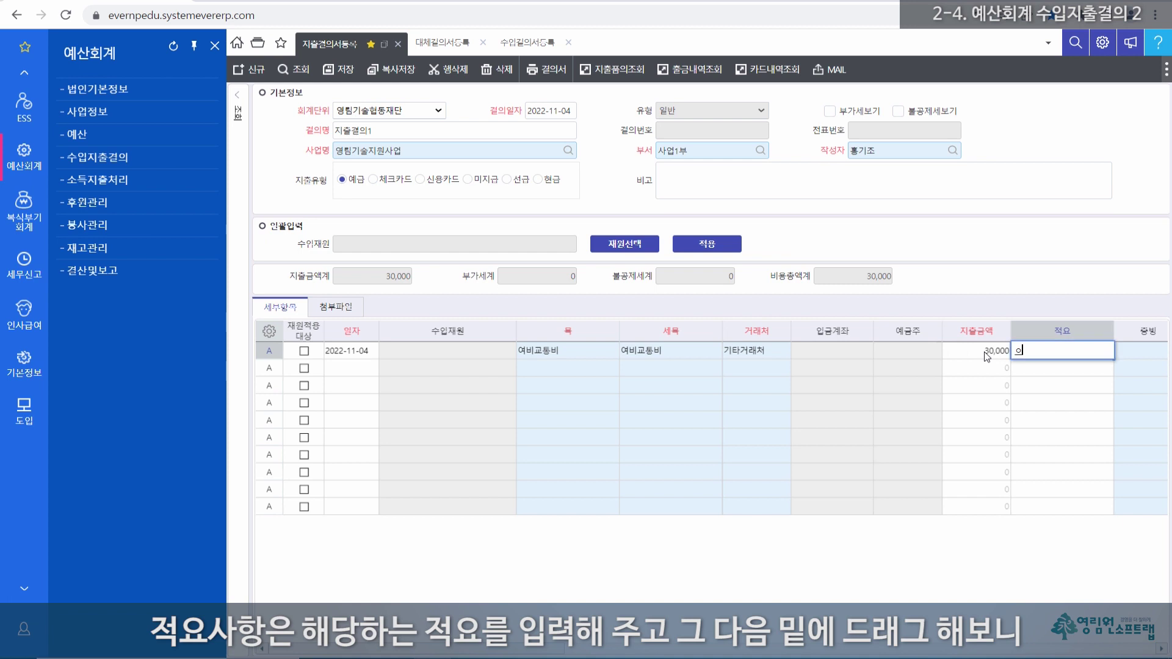
{"action": "key", "text": "Tab"}
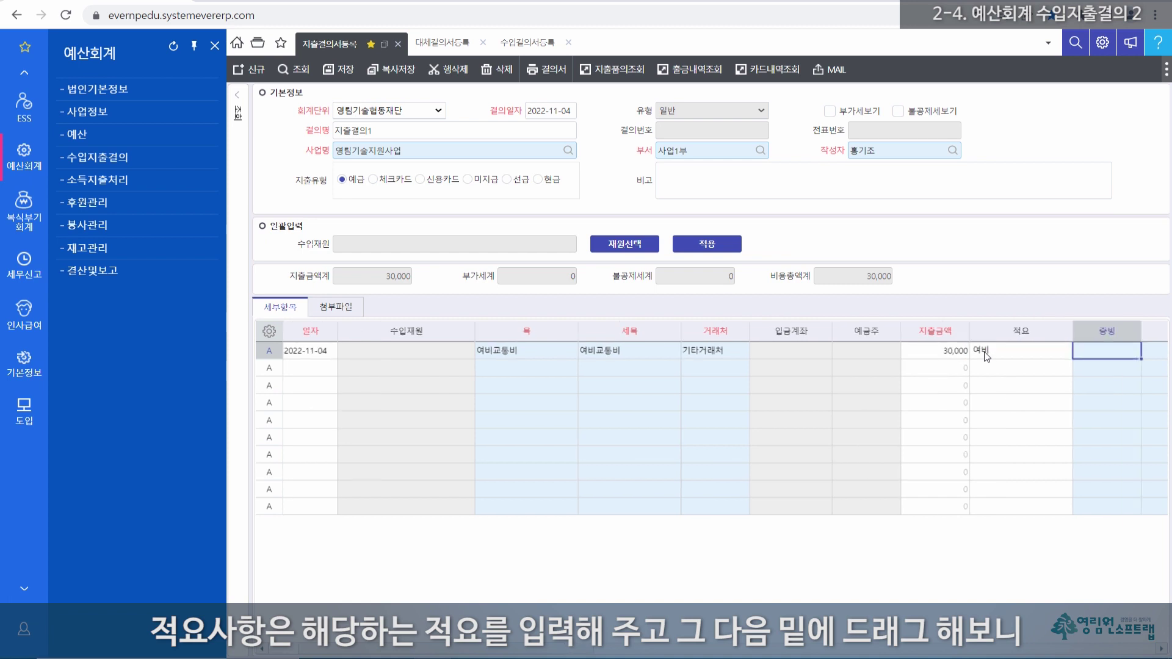
{"action": "left_click_drag", "start_coordinate": [534, 655], "coordinate": [635, 654]}
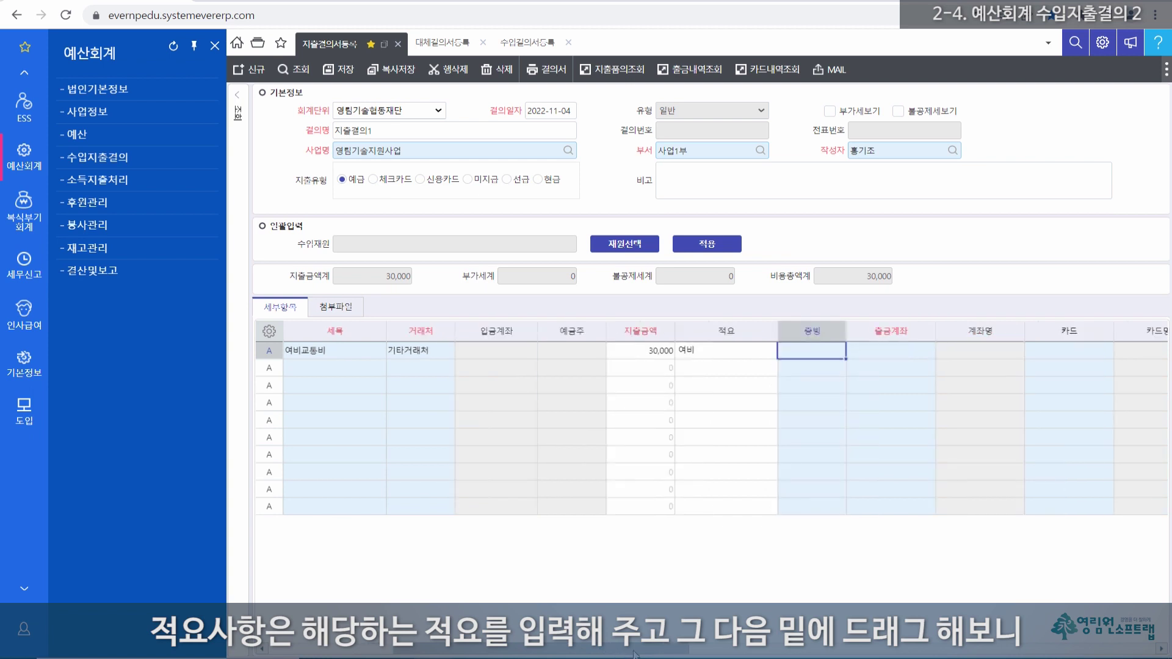
{"action": "left_click", "coordinate": [899, 351]}
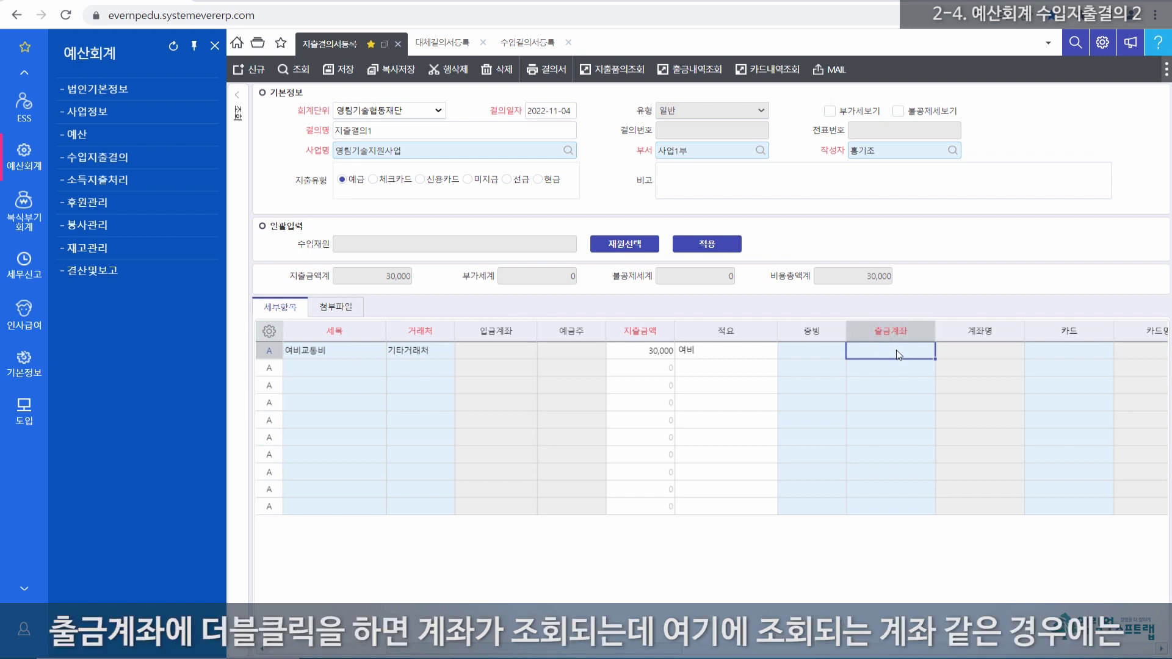
{"action": "double_click", "coordinate": [896, 349]}
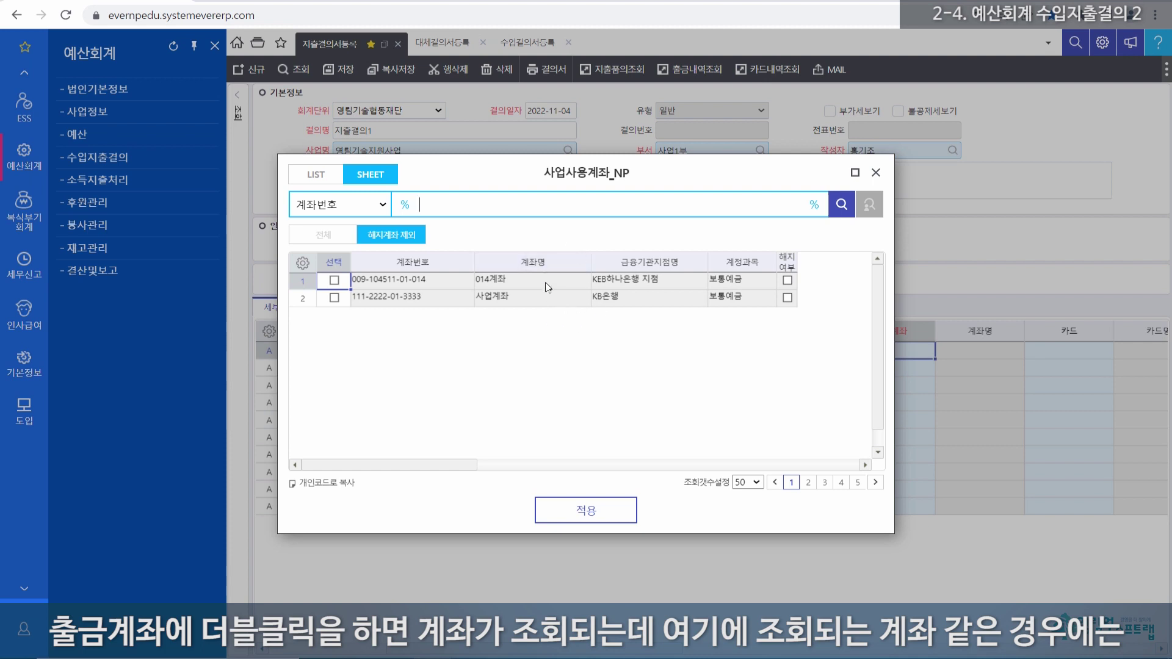
{"action": "left_click_drag", "start_coordinate": [525, 175], "coordinate": [543, 218]}
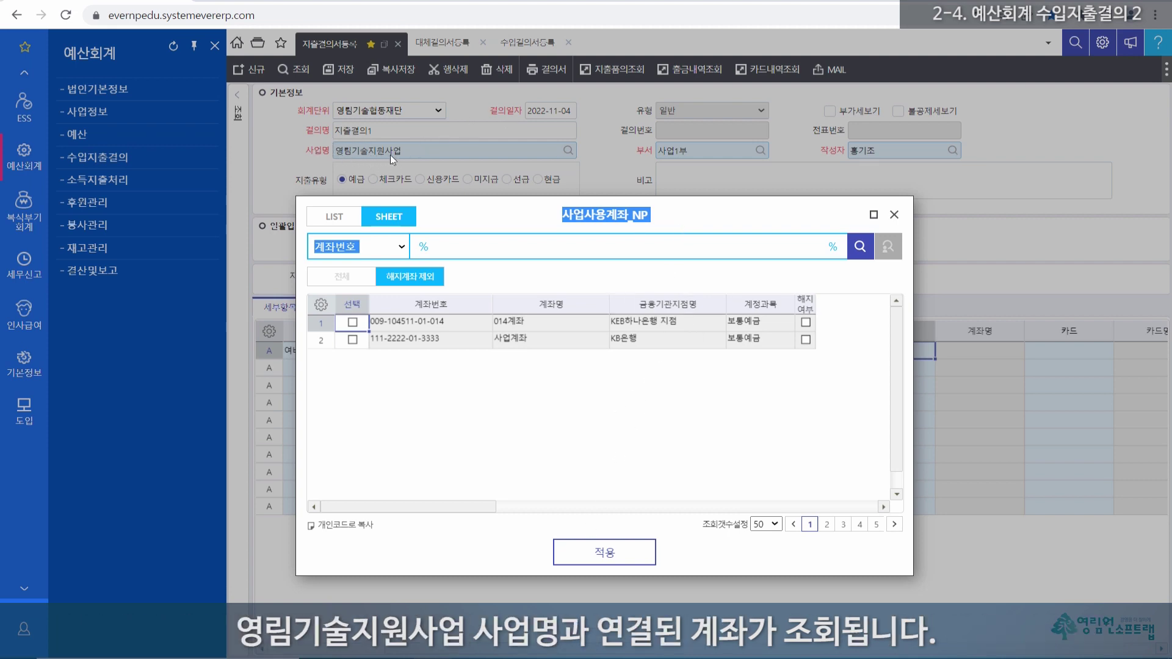
{"action": "left_click", "coordinate": [658, 362]}
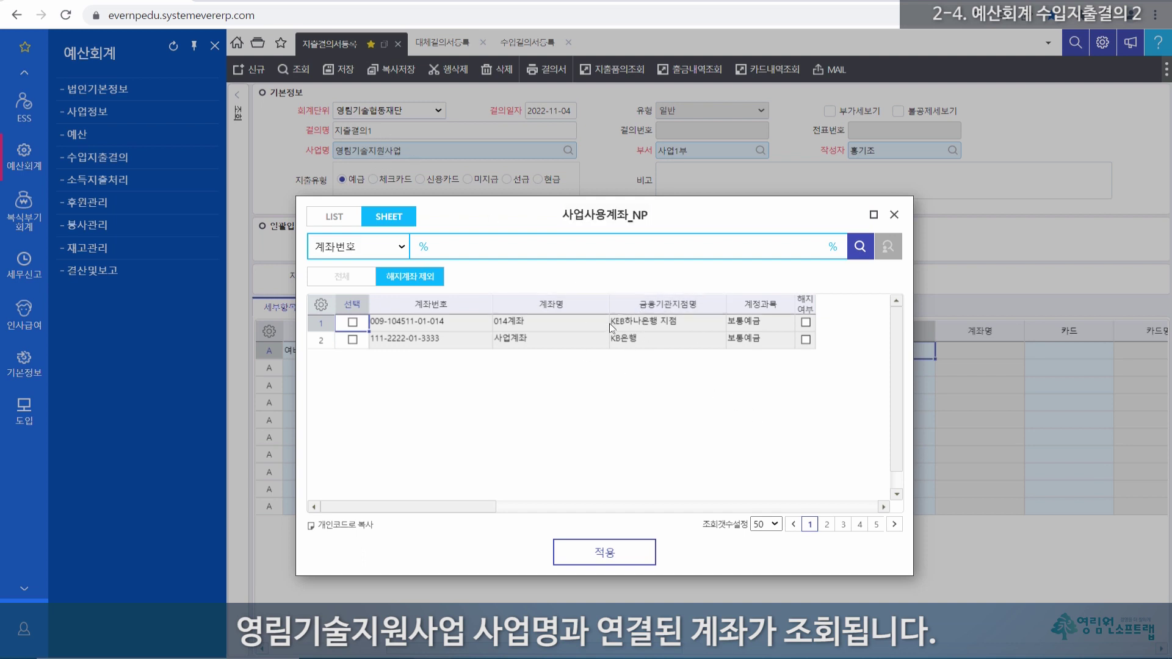
{"action": "left_click", "coordinate": [895, 215]}
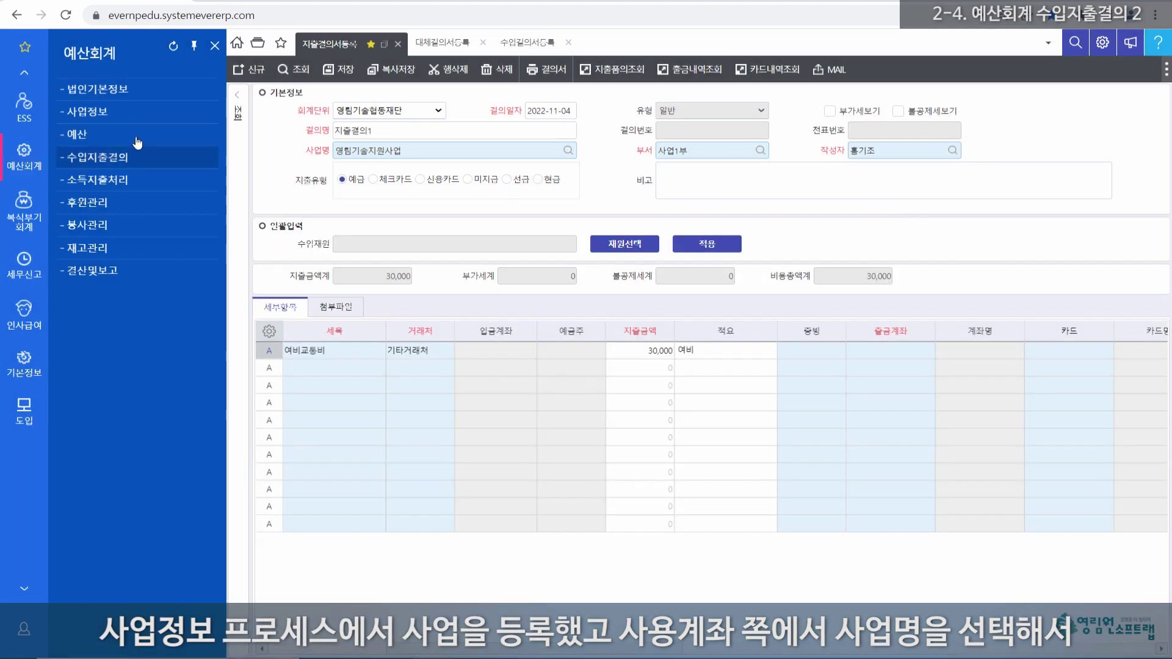
Step: Open 사업등록 and select the 영림기술지원사업 business
{"action": "left_click", "coordinate": [86, 116]}
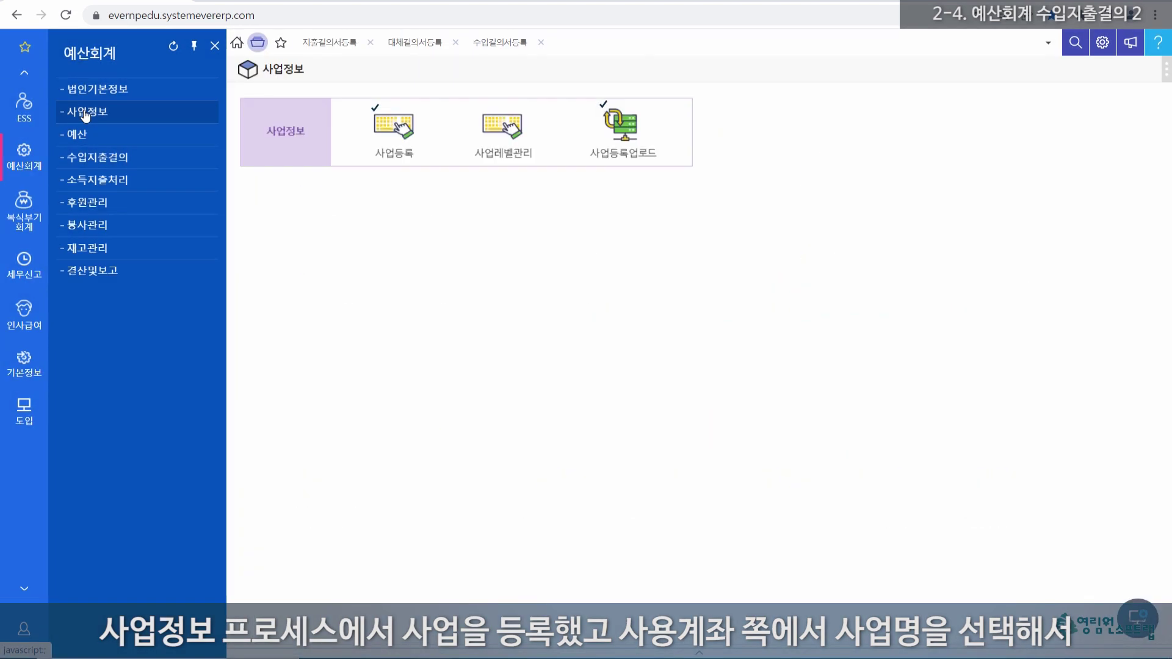
{"action": "left_click", "coordinate": [396, 133]}
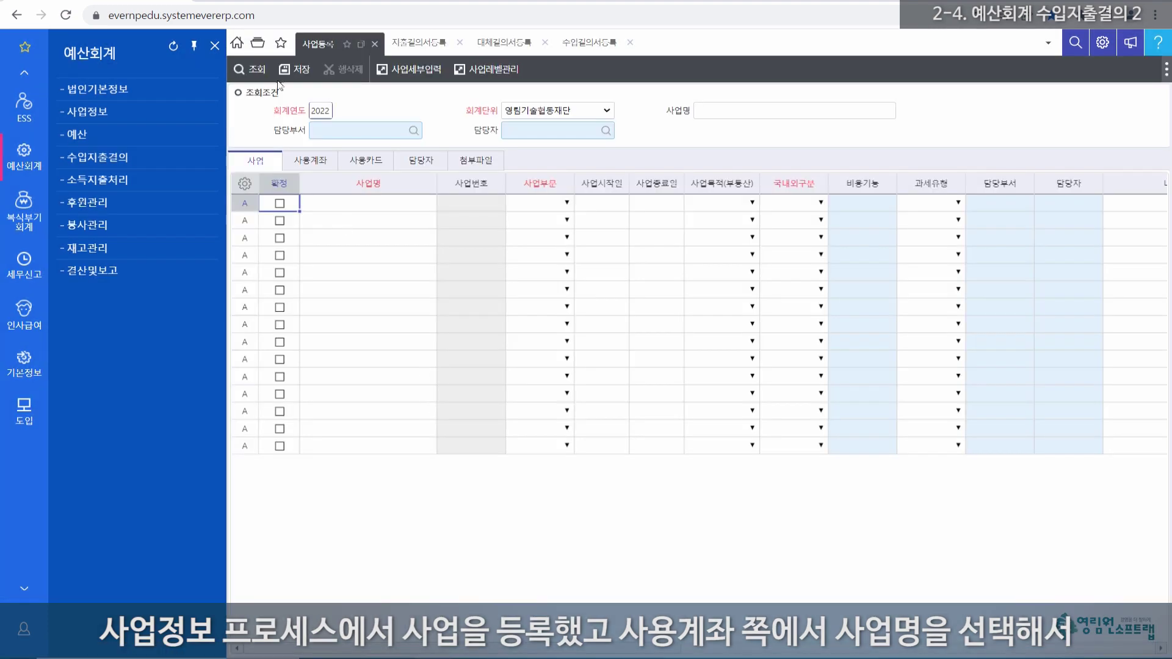
{"action": "left_click", "coordinate": [250, 70]}
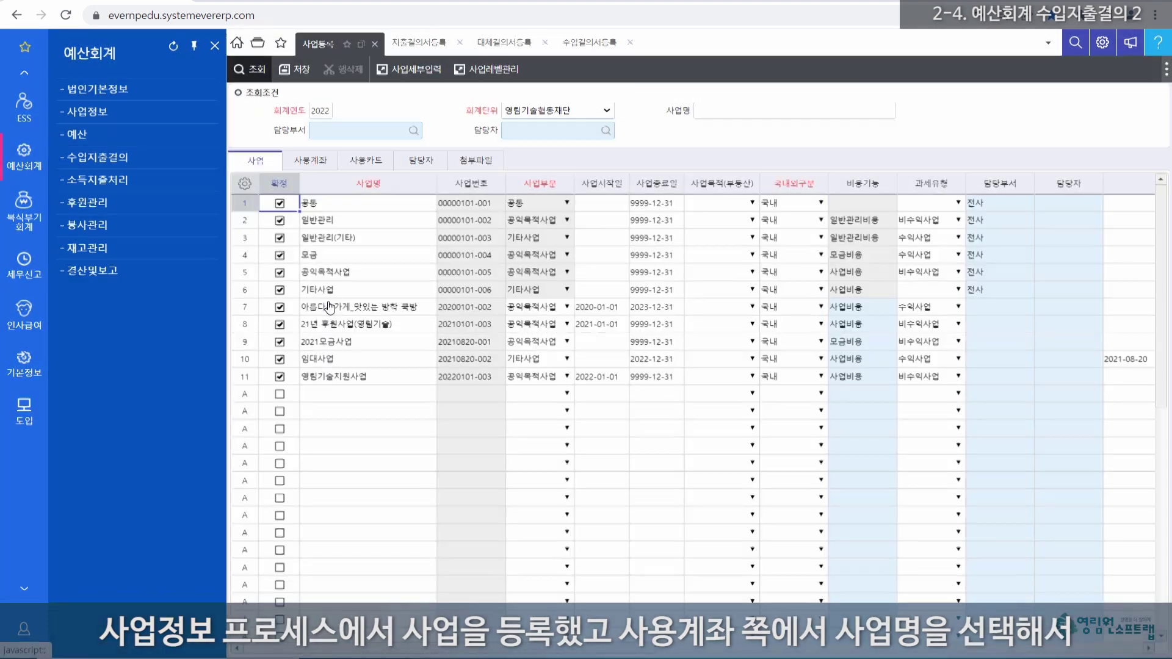
{"action": "left_click", "coordinate": [246, 378]}
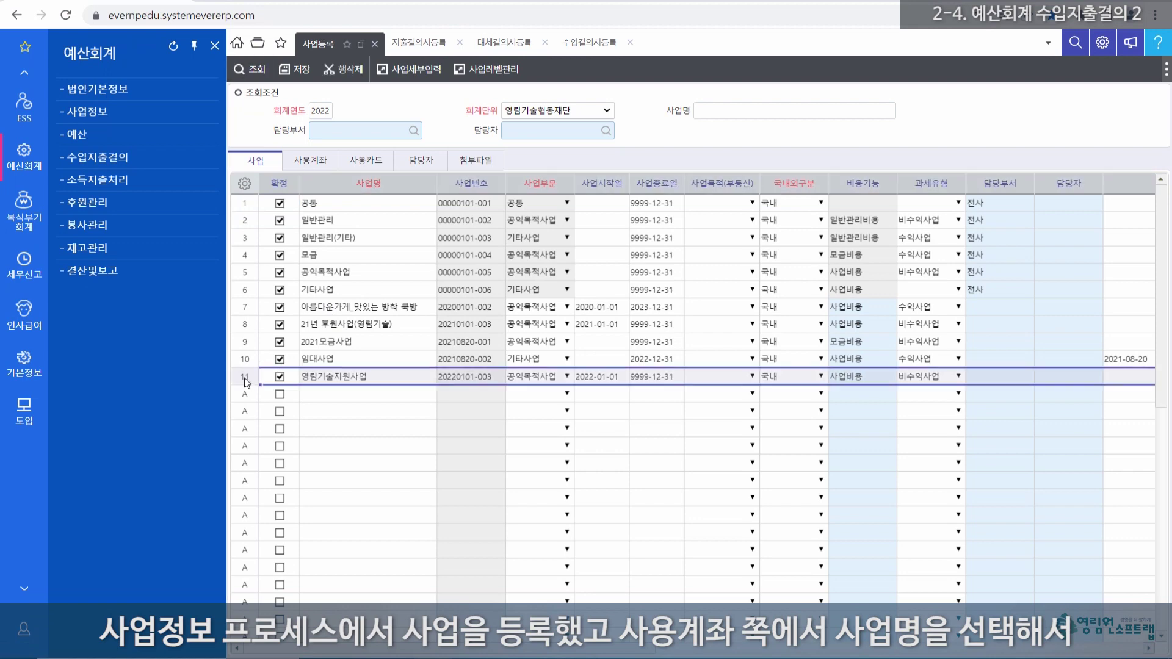
{"action": "left_click", "coordinate": [314, 162]}
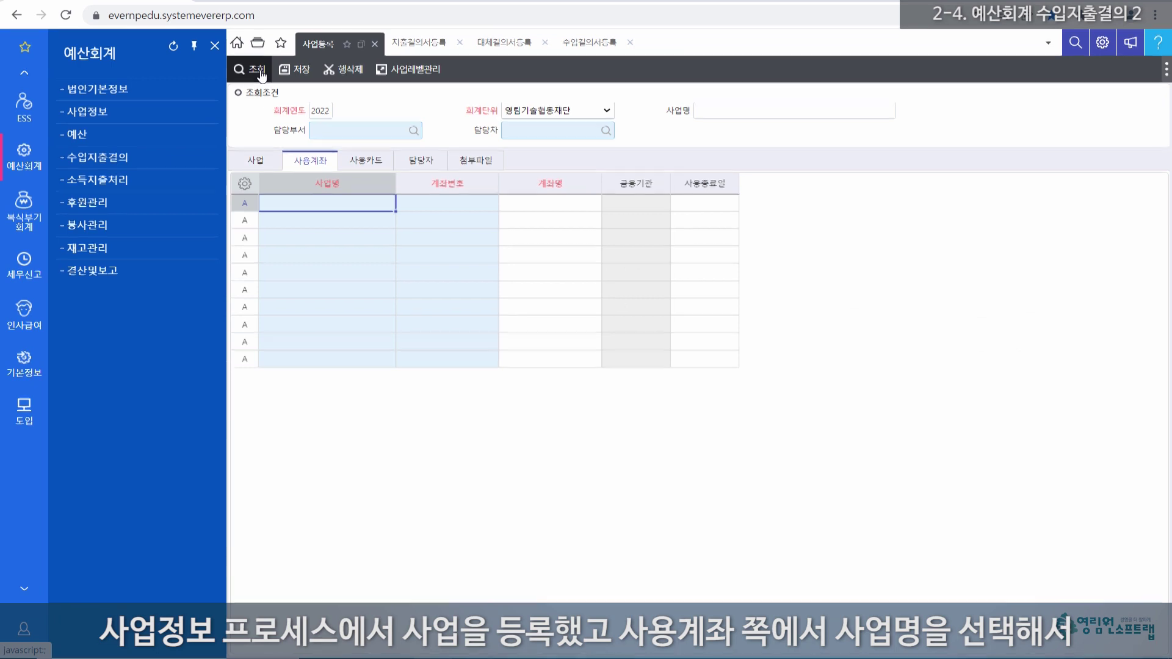
{"action": "left_click", "coordinate": [250, 70]}
{"action": "left_click", "coordinate": [300, 239]}
{"action": "left_click_drag", "start_coordinate": [298, 217], "coordinate": [711, 229]}
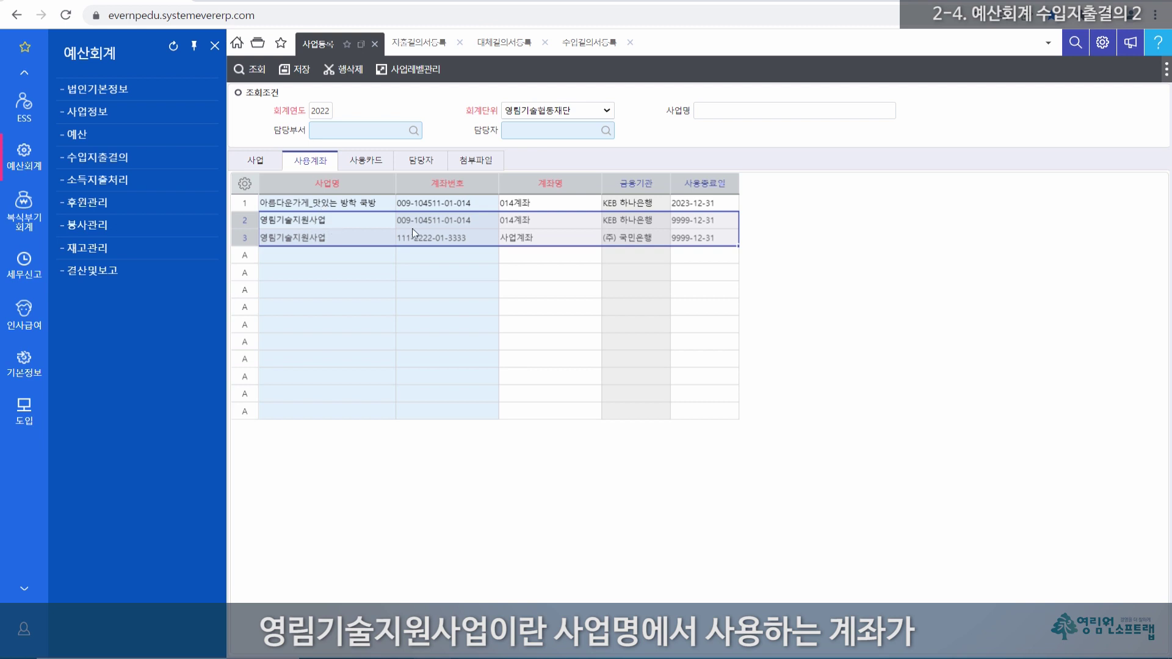
{"action": "left_click", "coordinate": [453, 218]}
{"action": "left_click", "coordinate": [445, 239]}
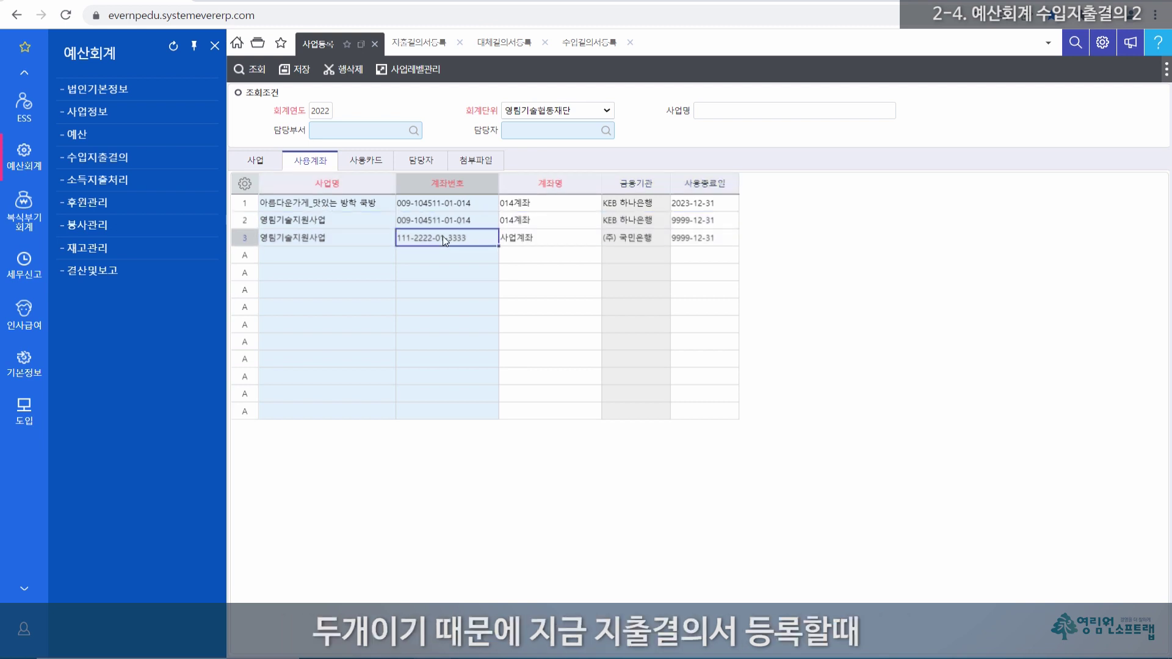
{"action": "left_click", "coordinate": [419, 43]}
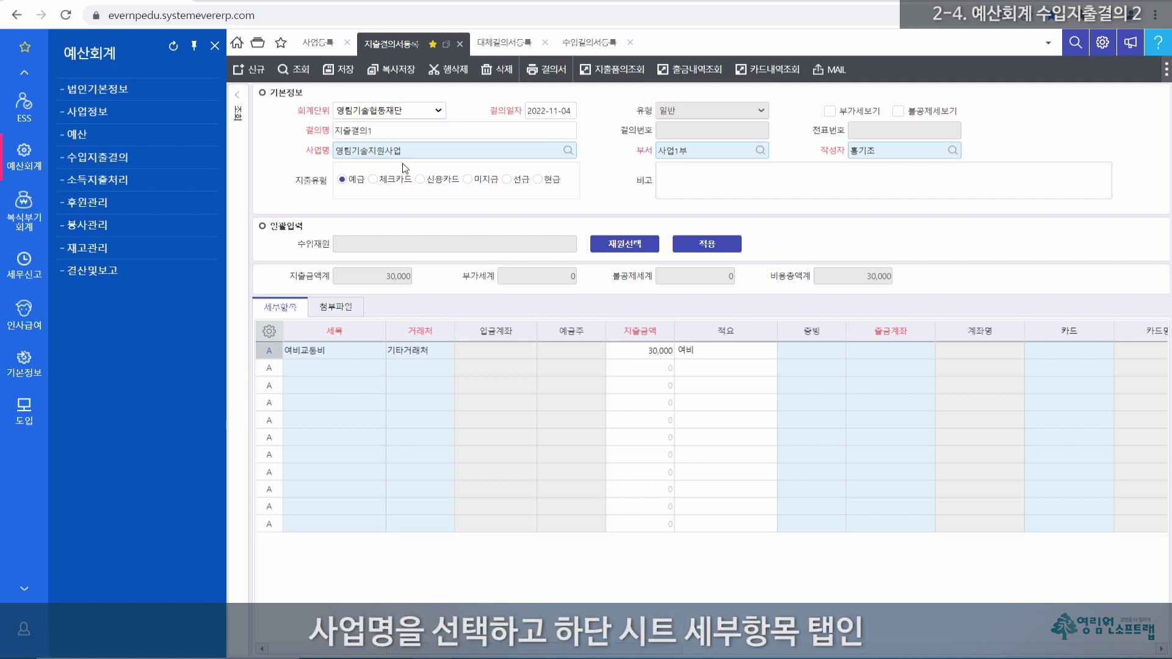
{"action": "left_click", "coordinate": [895, 349]}
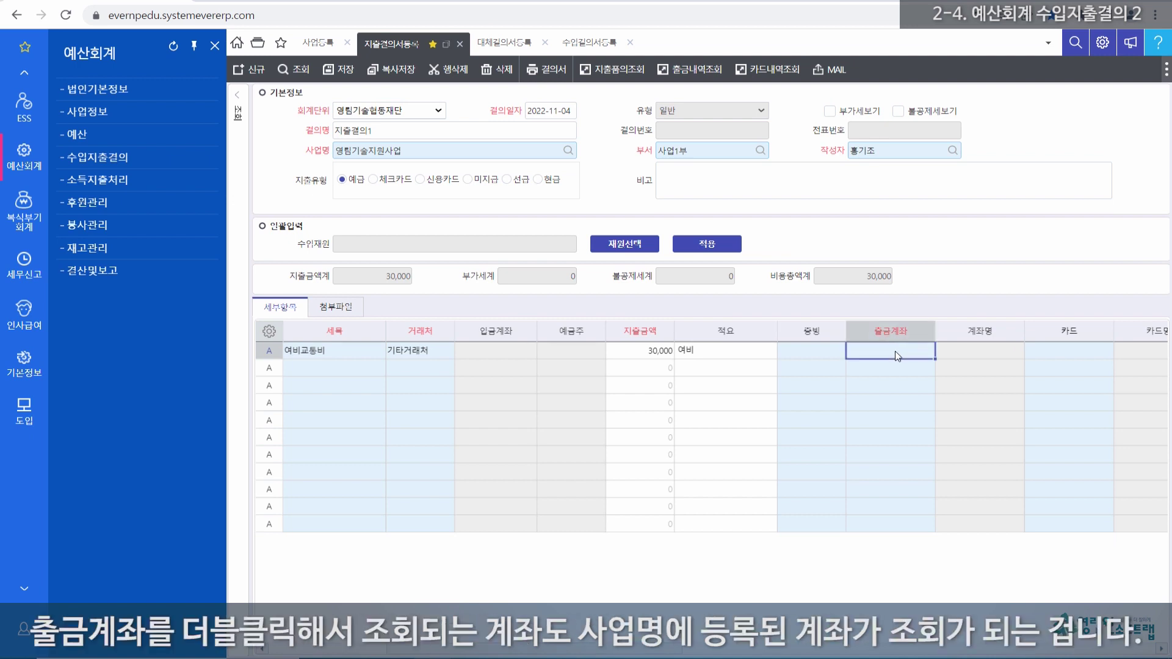
{"action": "double_click", "coordinate": [894, 350]}
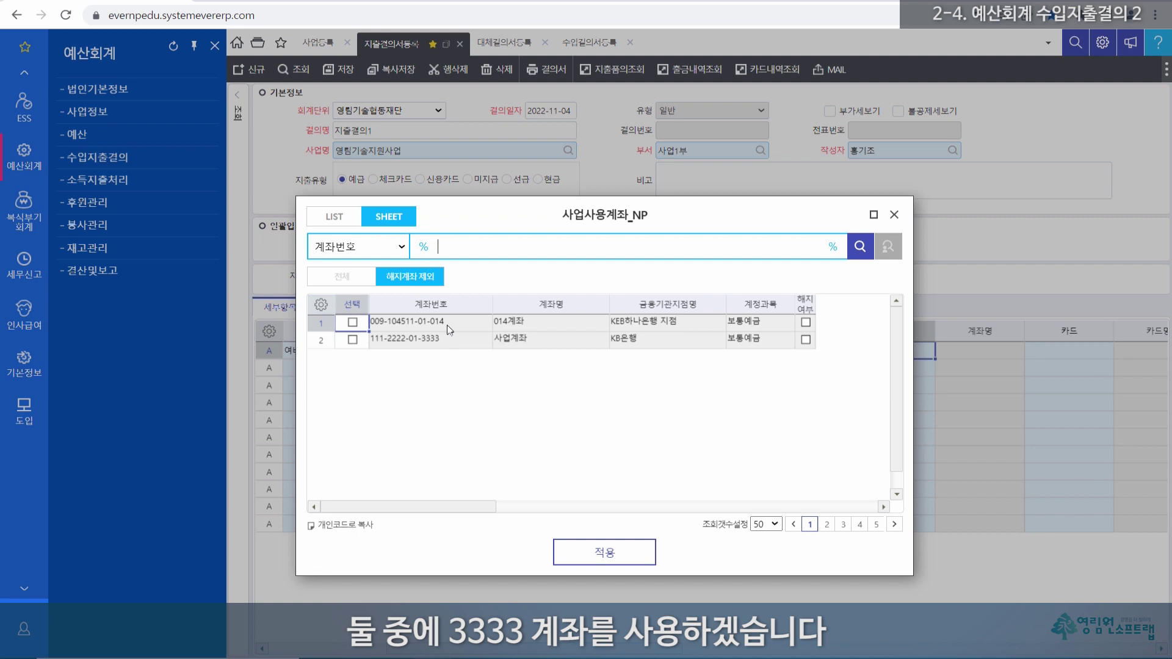
{"action": "left_click", "coordinate": [449, 346]}
{"action": "left_click", "coordinate": [500, 342]}
{"action": "left_click", "coordinate": [445, 346]}
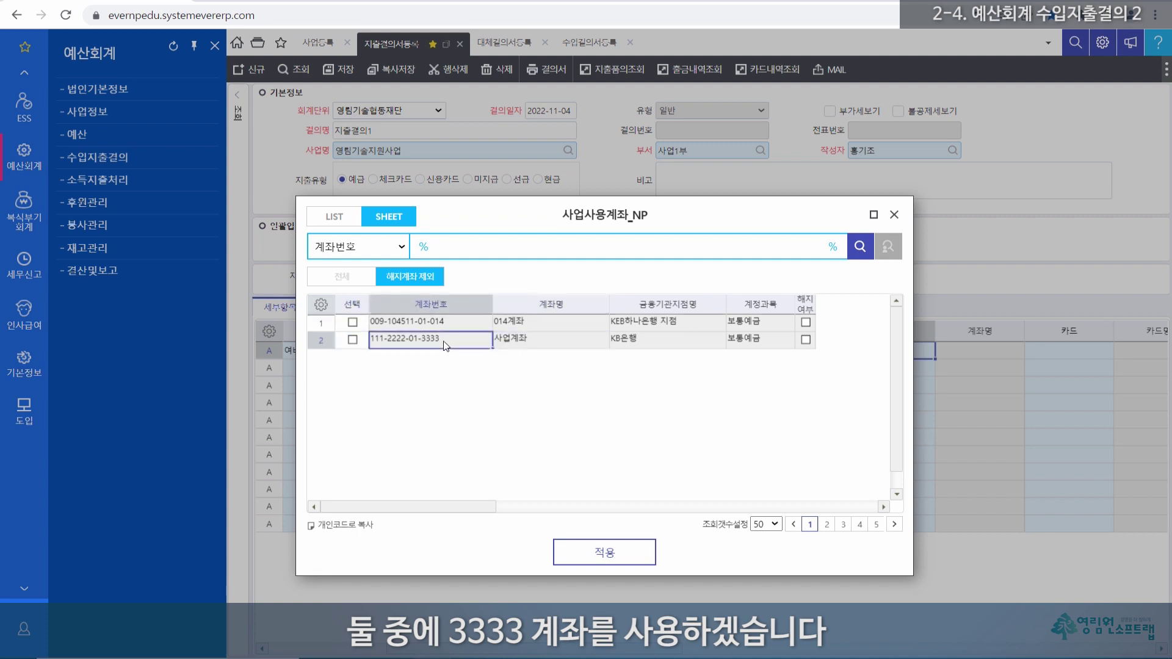
{"action": "double_click", "coordinate": [445, 346]}
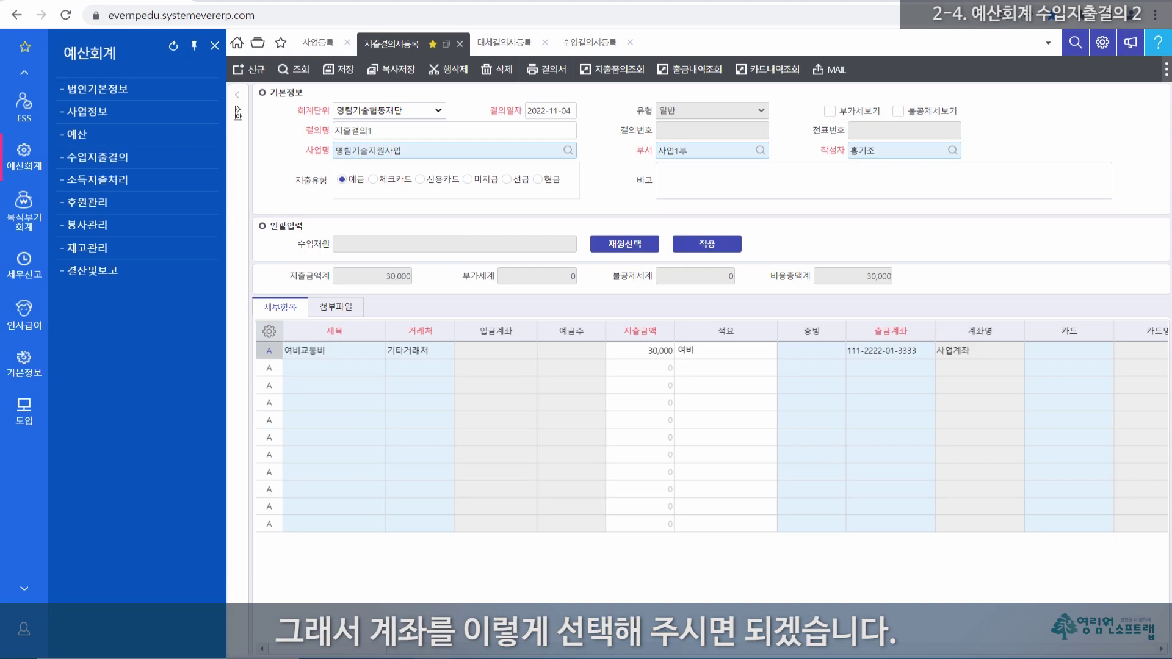
{"action": "left_click_drag", "start_coordinate": [638, 651], "coordinate": [849, 657]}
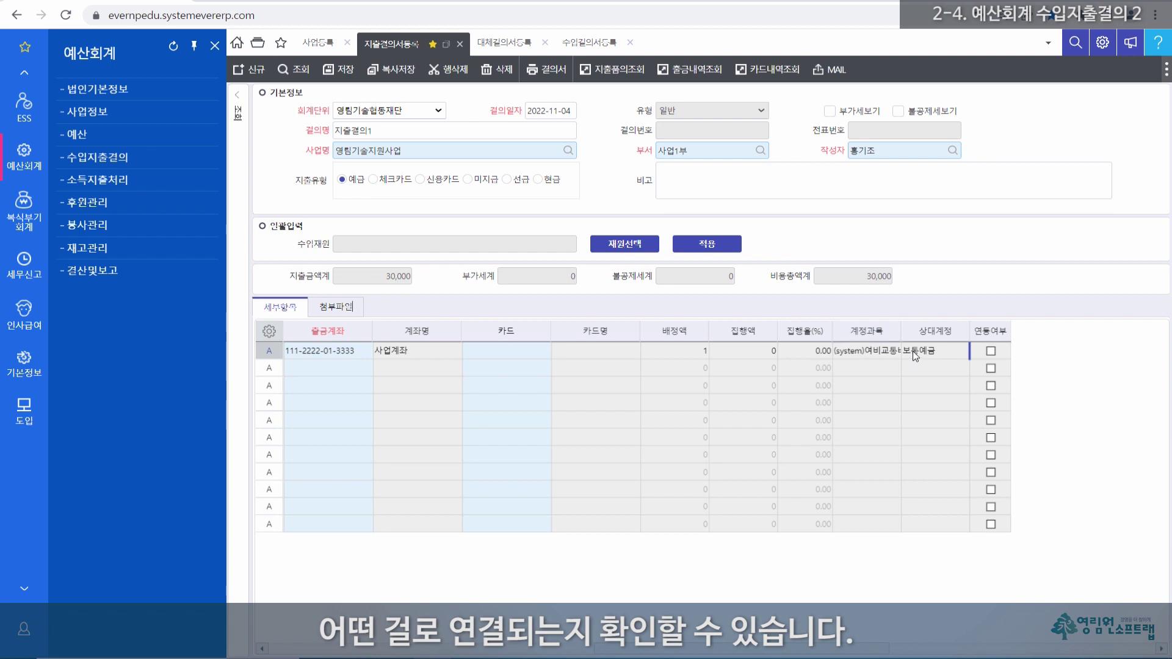
{"action": "left_click_drag", "start_coordinate": [689, 652], "coordinate": [271, 650]}
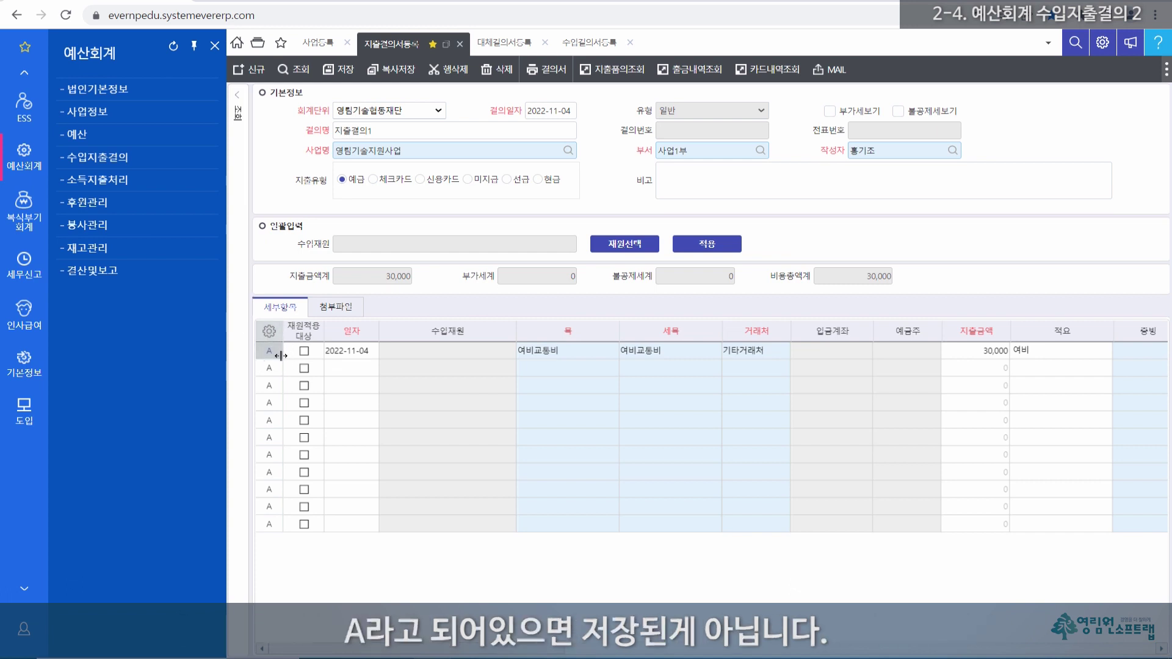
Step: Save 지출결의1, which brings up the budget-exceeded notice
{"action": "left_click", "coordinate": [346, 71]}
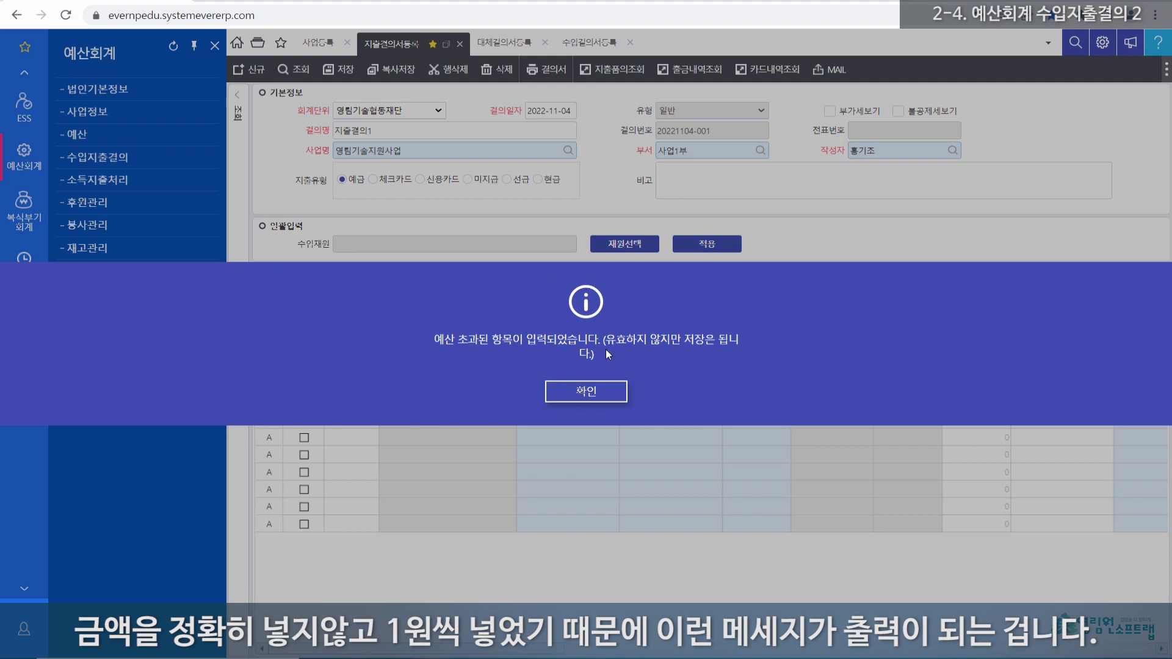
Step: Dismiss the budget notice and compare the allocated 1 against the 30,000 expense
{"action": "left_click", "coordinate": [589, 396]}
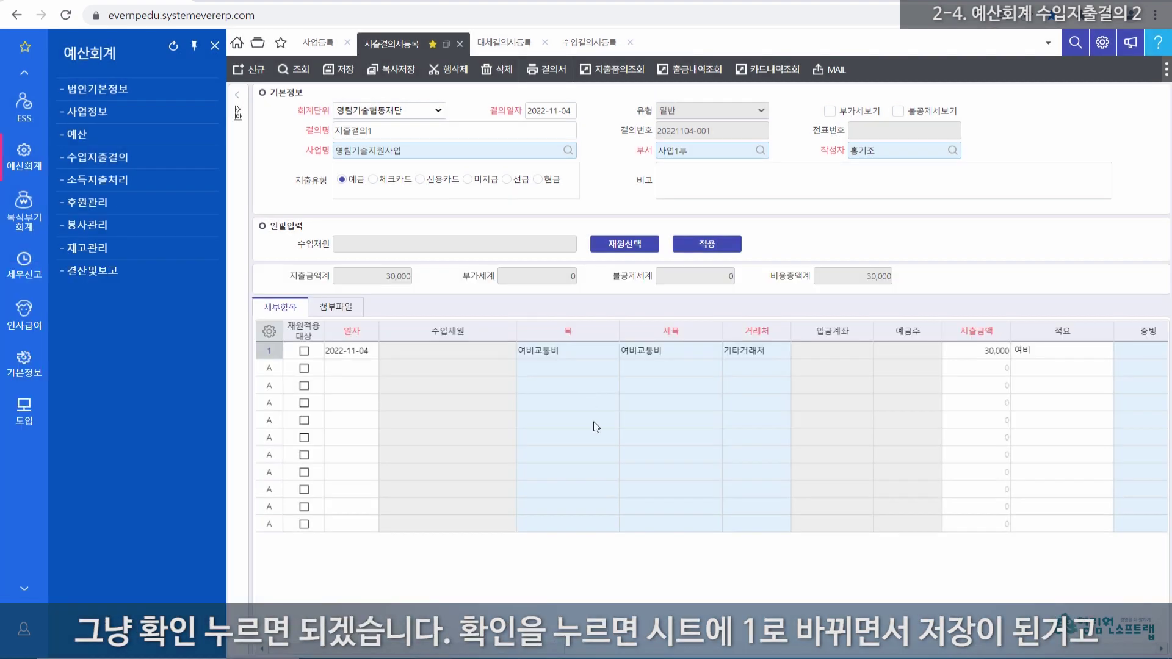
{"action": "mouse_move", "coordinate": [530, 653]}
{"action": "left_mouse_down"}
{"action": "mouse_move", "coordinate": [828, 655]}
{"action": "mouse_move", "coordinate": [513, 650]}
{"action": "left_mouse_up"}
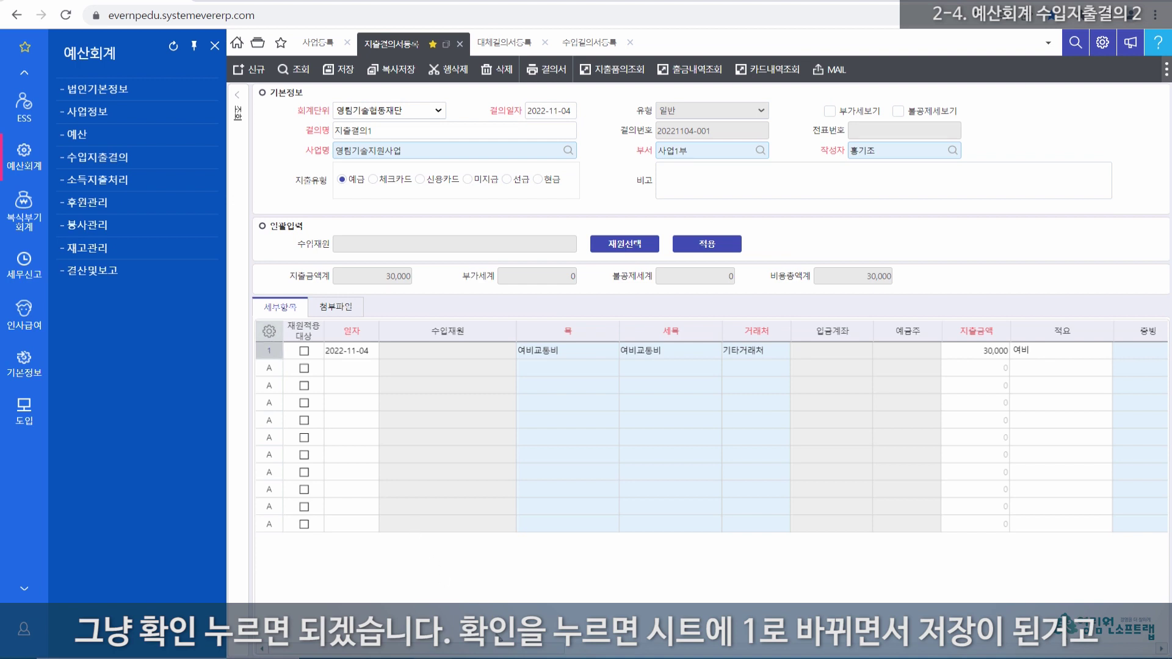
{"action": "left_click_drag", "start_coordinate": [506, 653], "coordinate": [822, 532]}
{"action": "left_click", "coordinate": [814, 525]}
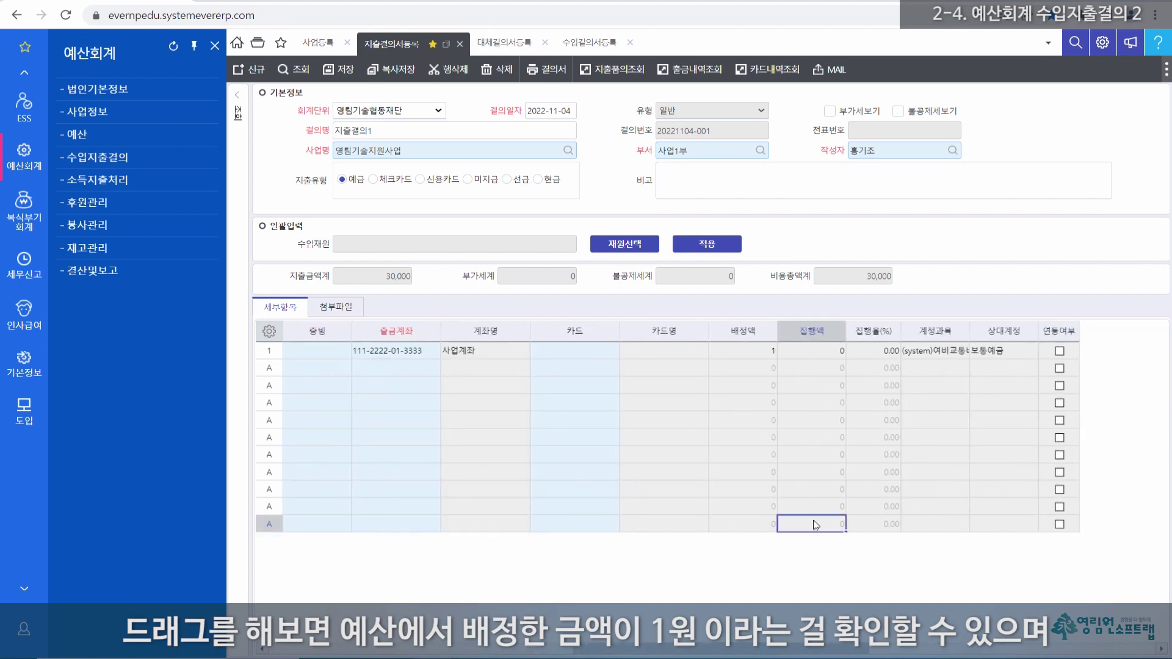
{"action": "left_click", "coordinate": [751, 333]}
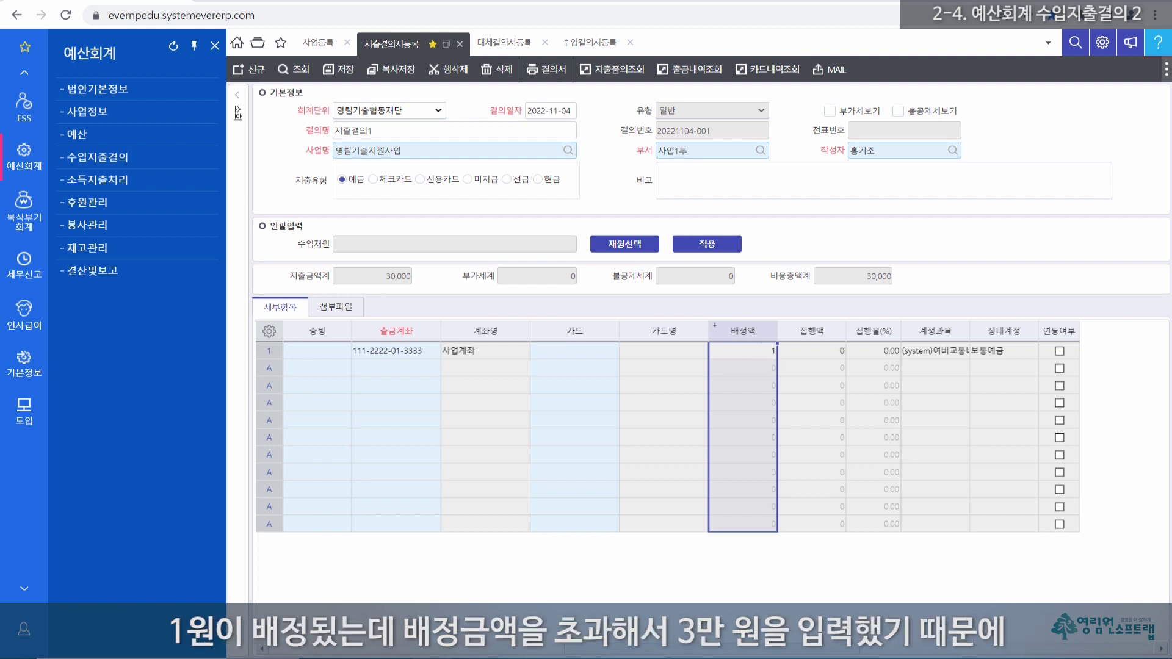
{"action": "scroll", "coordinate": [652, 651], "scroll_direction": "left", "scroll_amount": 5}
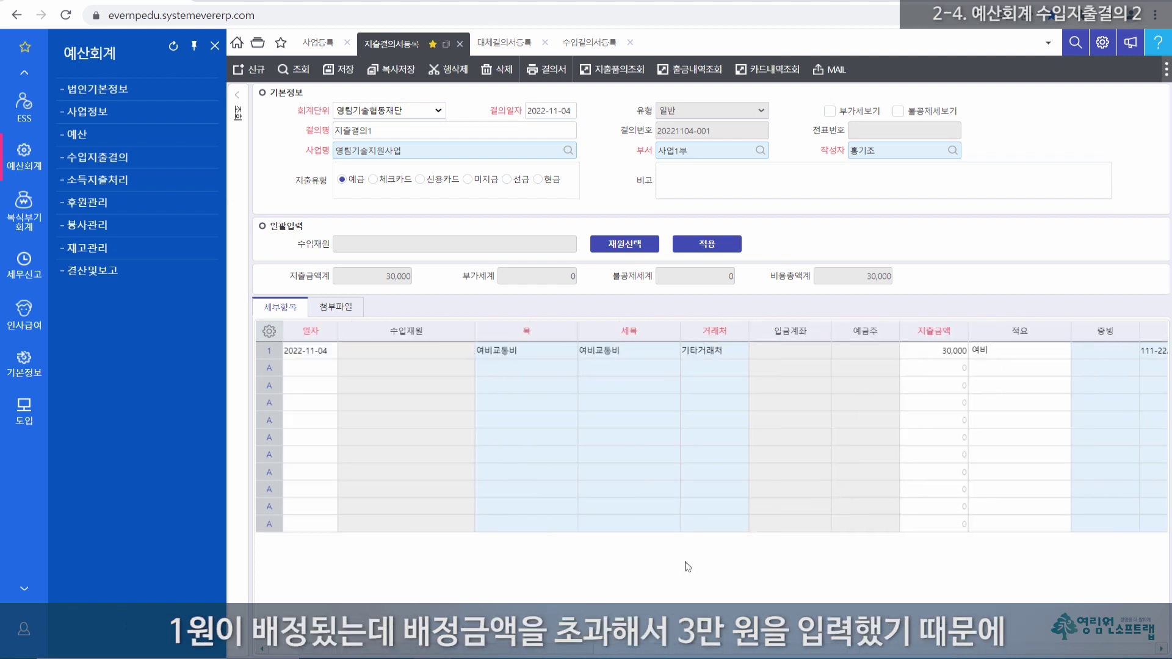
{"action": "left_click", "coordinate": [943, 355]}
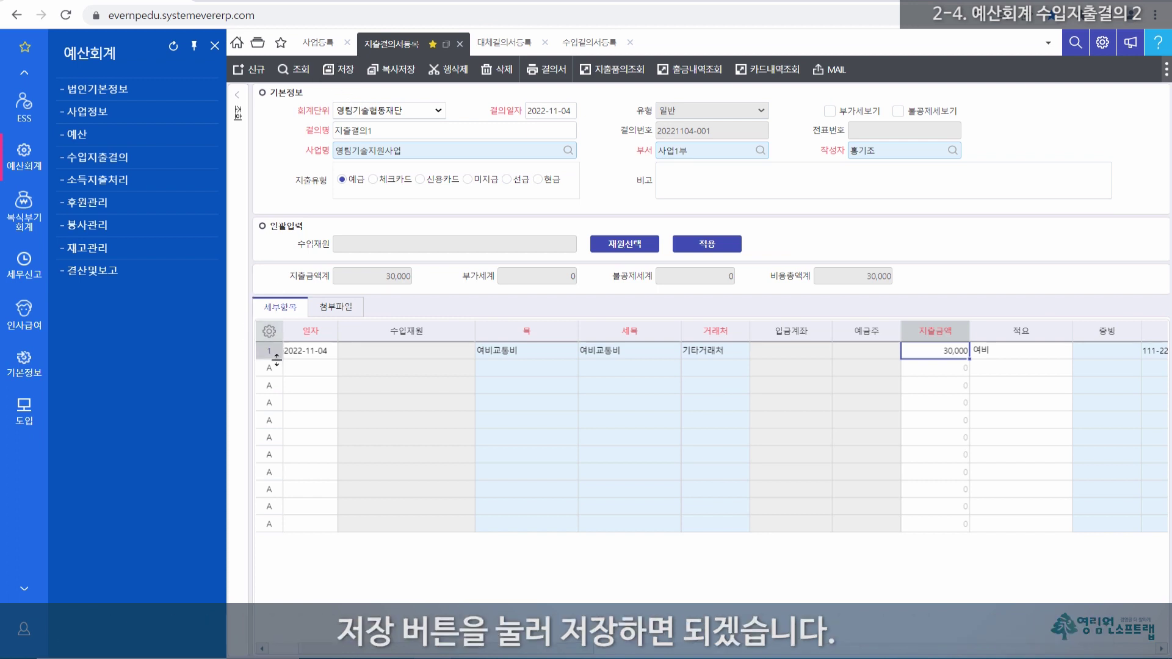
{"action": "left_click_drag", "start_coordinate": [478, 650], "coordinate": [406, 648]}
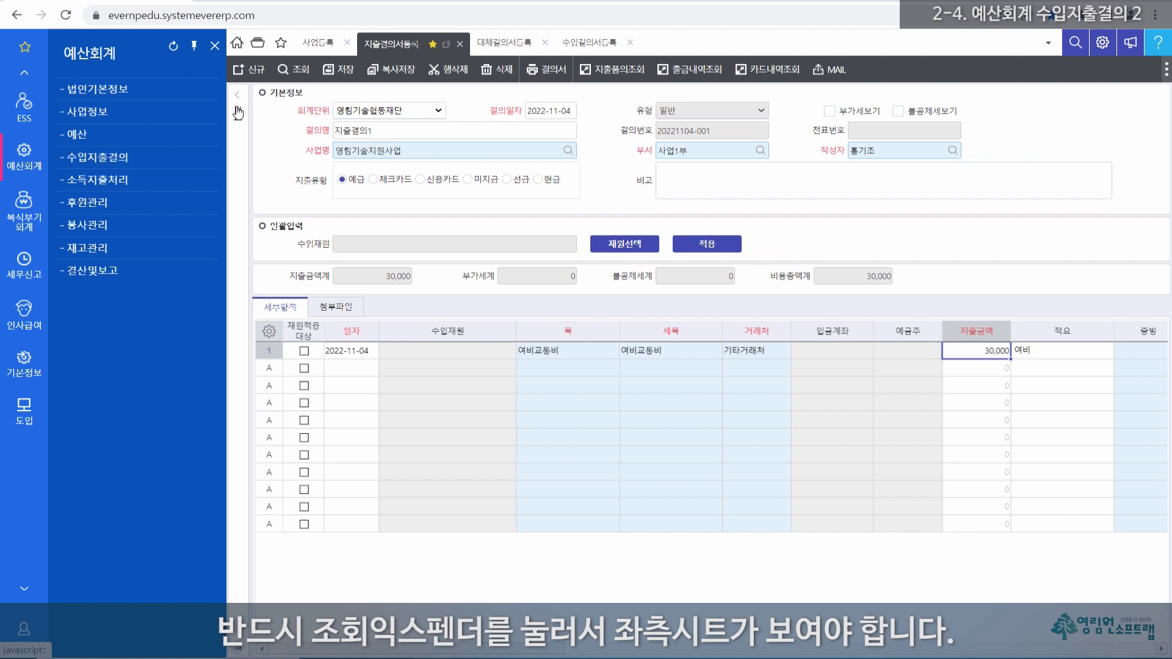
{"action": "left_click", "coordinate": [239, 112]}
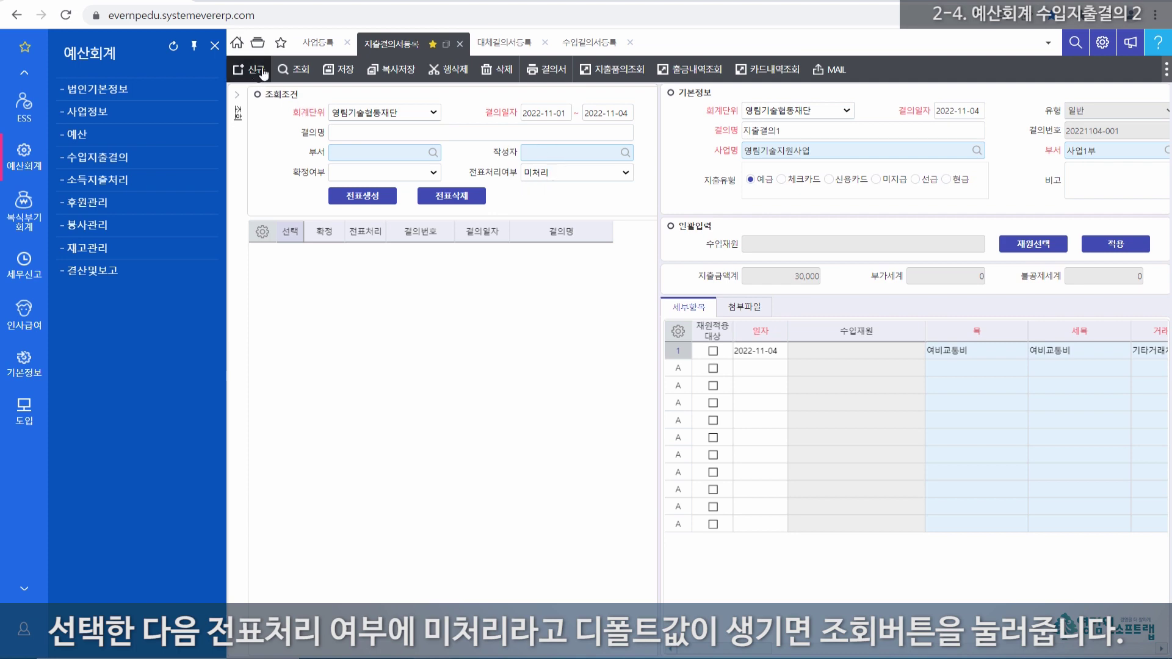
{"action": "left_click", "coordinate": [297, 70]}
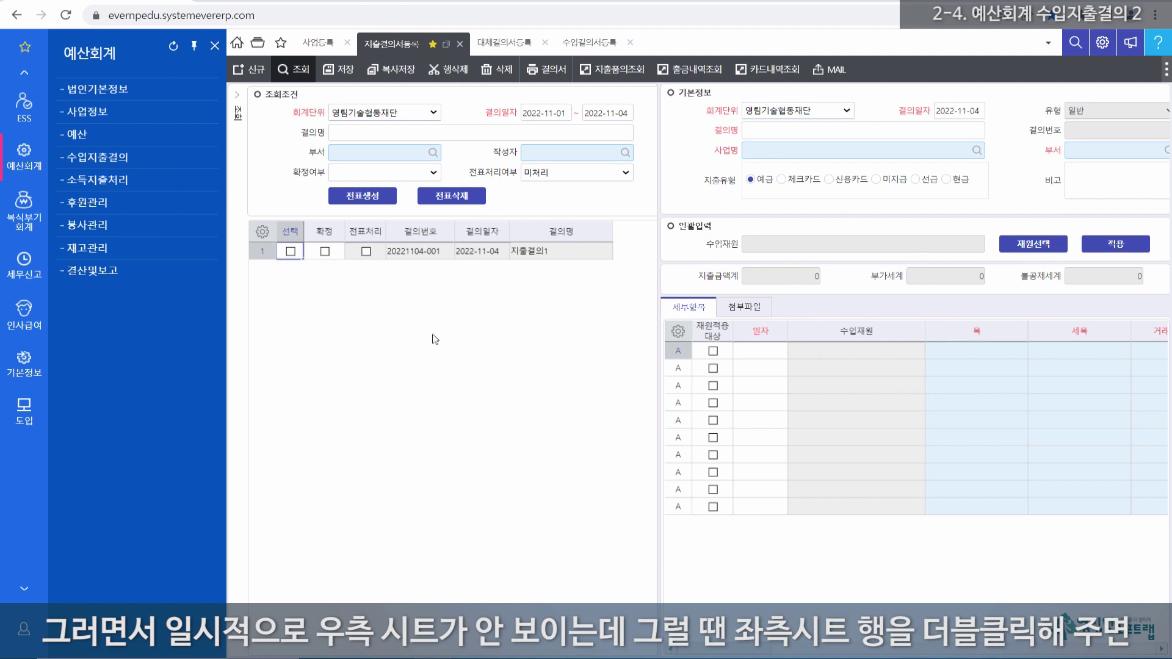
{"action": "double_click", "coordinate": [261, 252]}
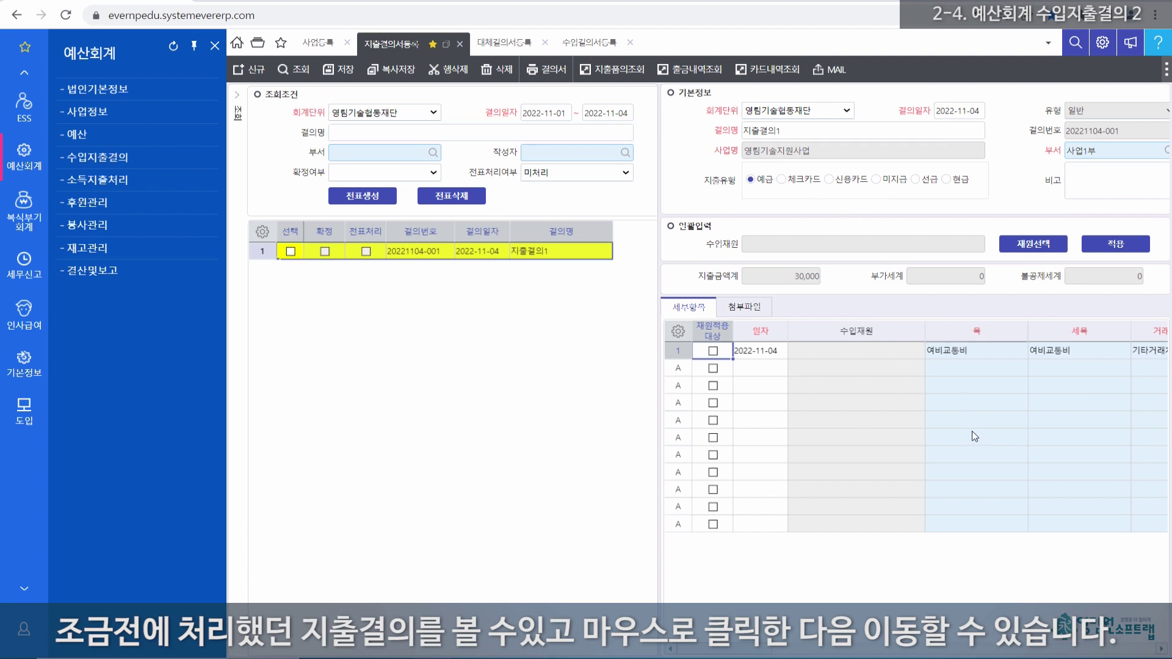
{"action": "left_click_drag", "start_coordinate": [659, 299], "coordinate": [550, 296]}
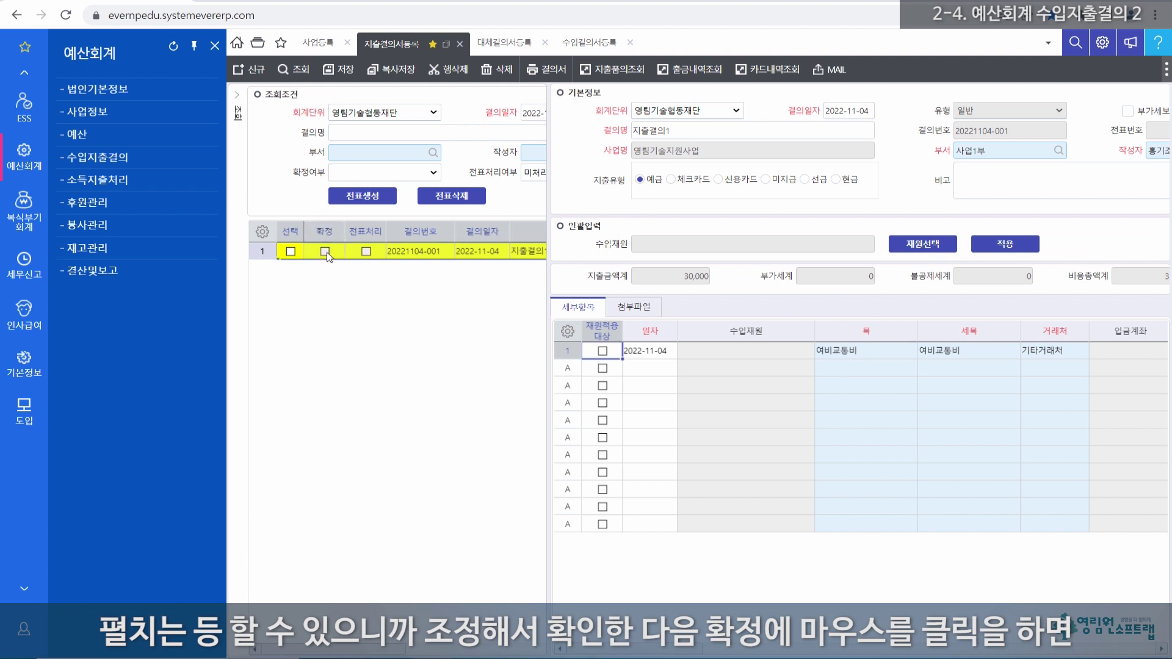
{"action": "left_click", "coordinate": [325, 252]}
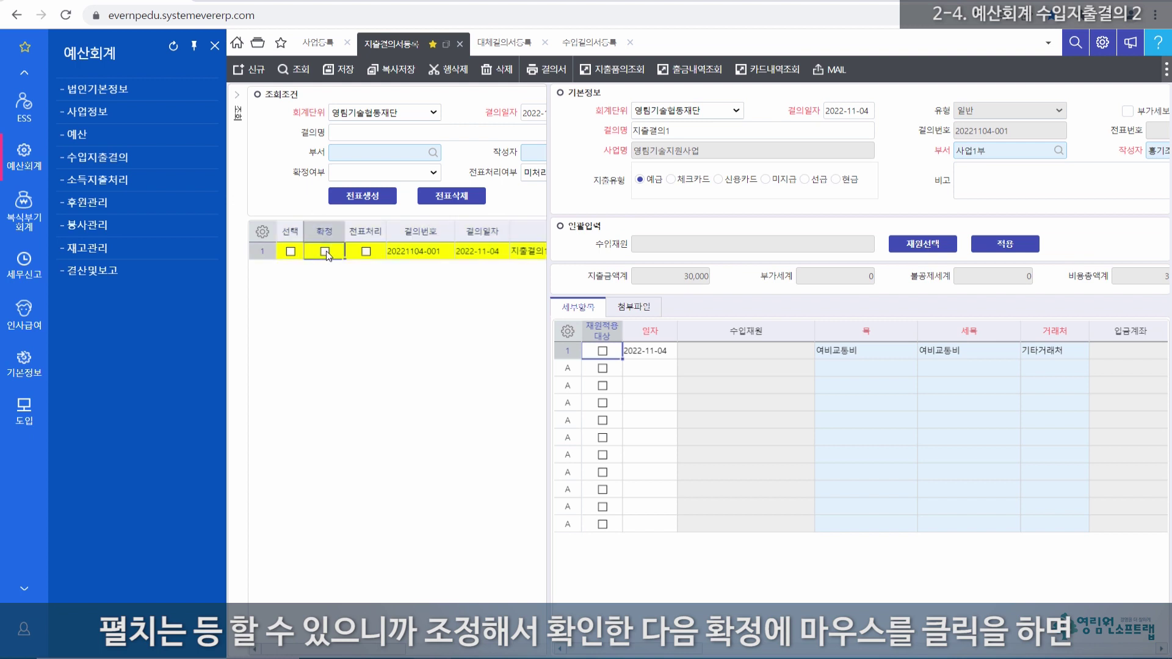
{"action": "left_click", "coordinate": [325, 252]}
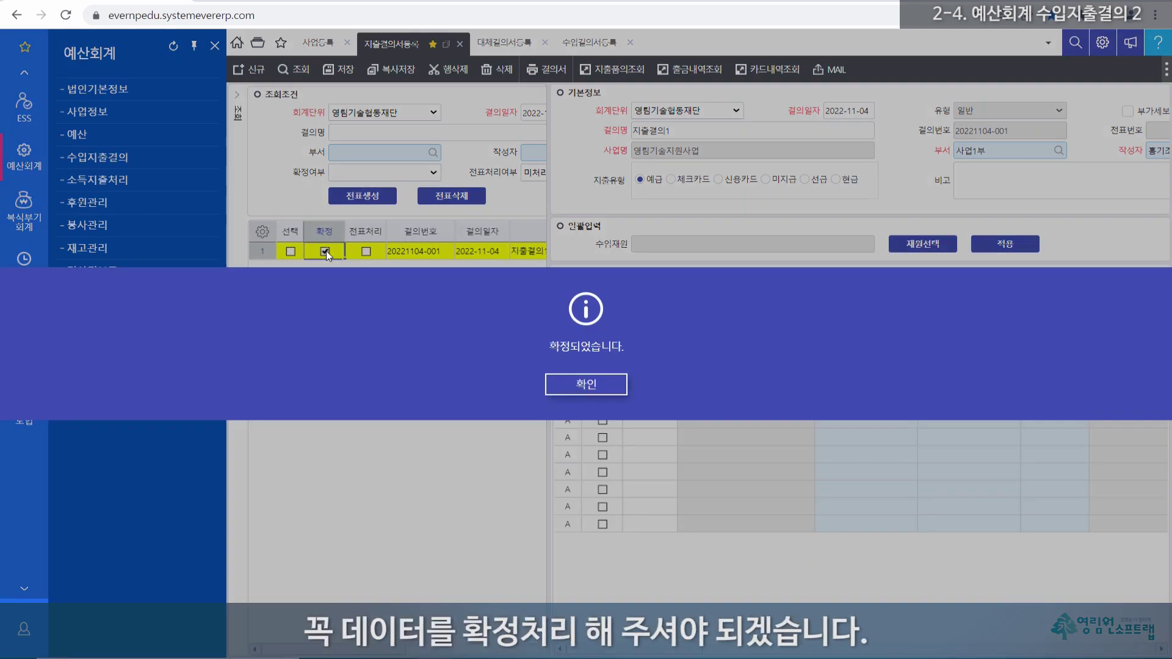
{"action": "left_click", "coordinate": [583, 385]}
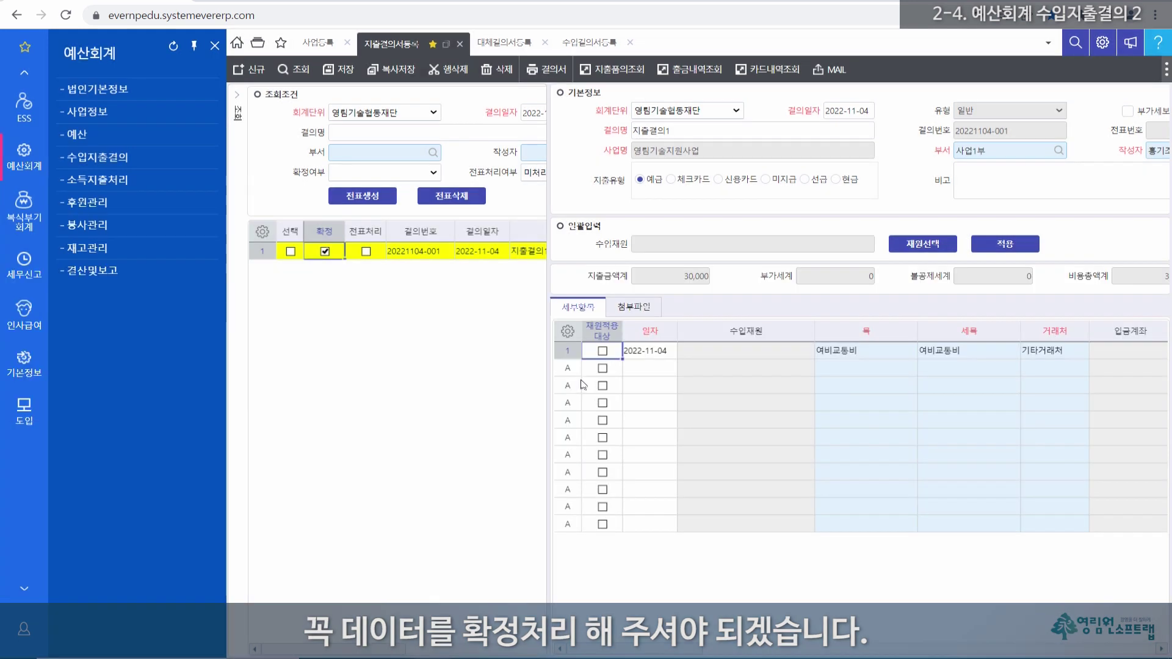
{"action": "left_click", "coordinate": [326, 250]}
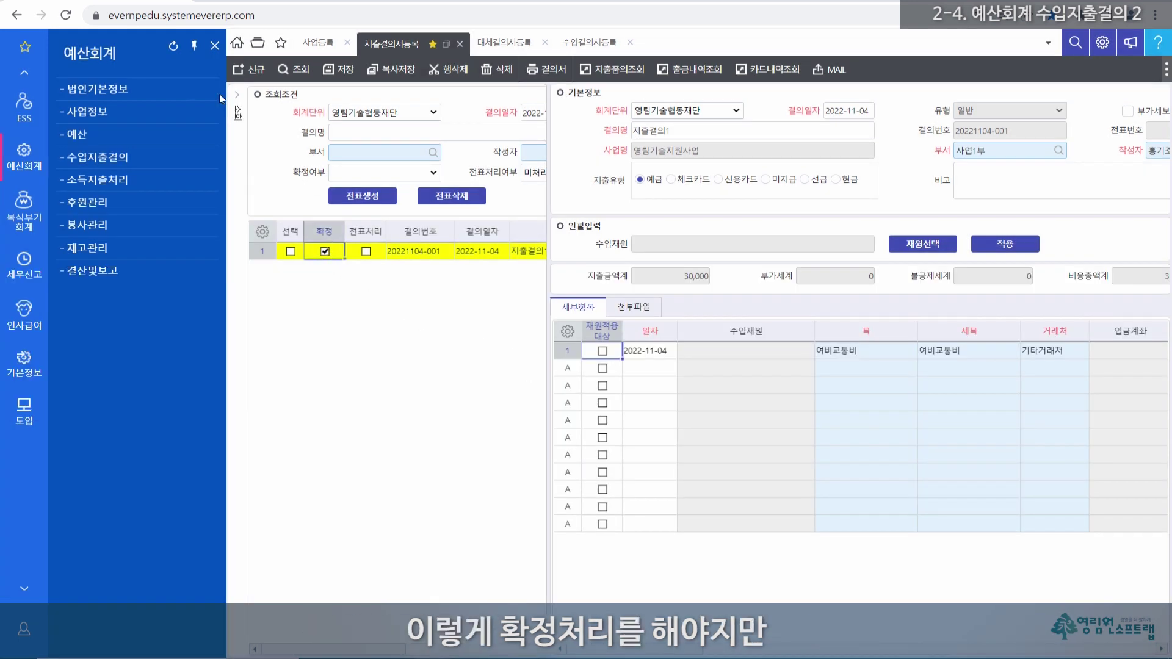
Step: Open the 예산대비결산현황 report and check the 31,000 executed total, including 지출결의1's 30,000
{"action": "left_click", "coordinate": [77, 134]}
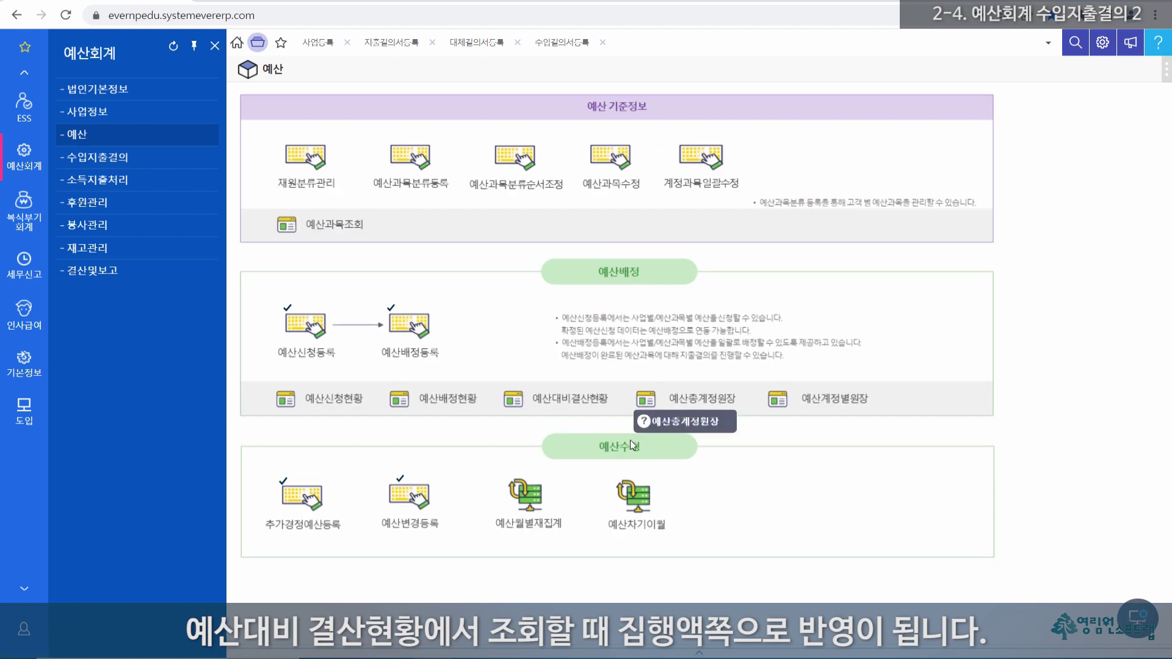
{"action": "left_click", "coordinate": [573, 408]}
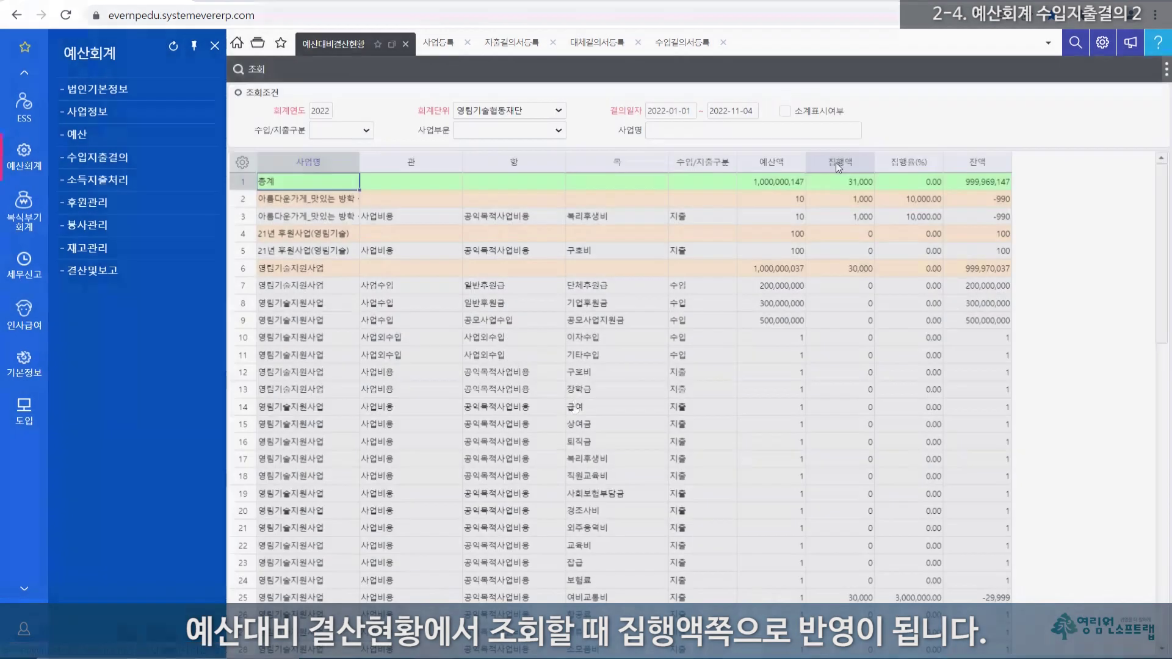
{"action": "left_click", "coordinate": [838, 163]}
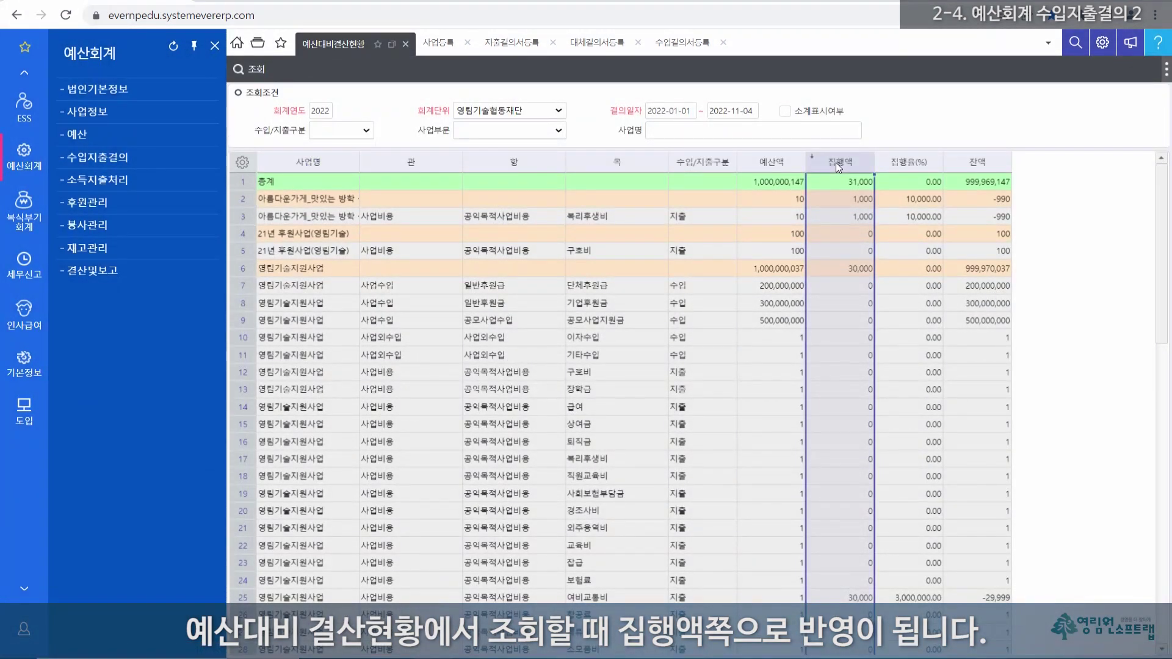
{"action": "left_click", "coordinate": [504, 44]}
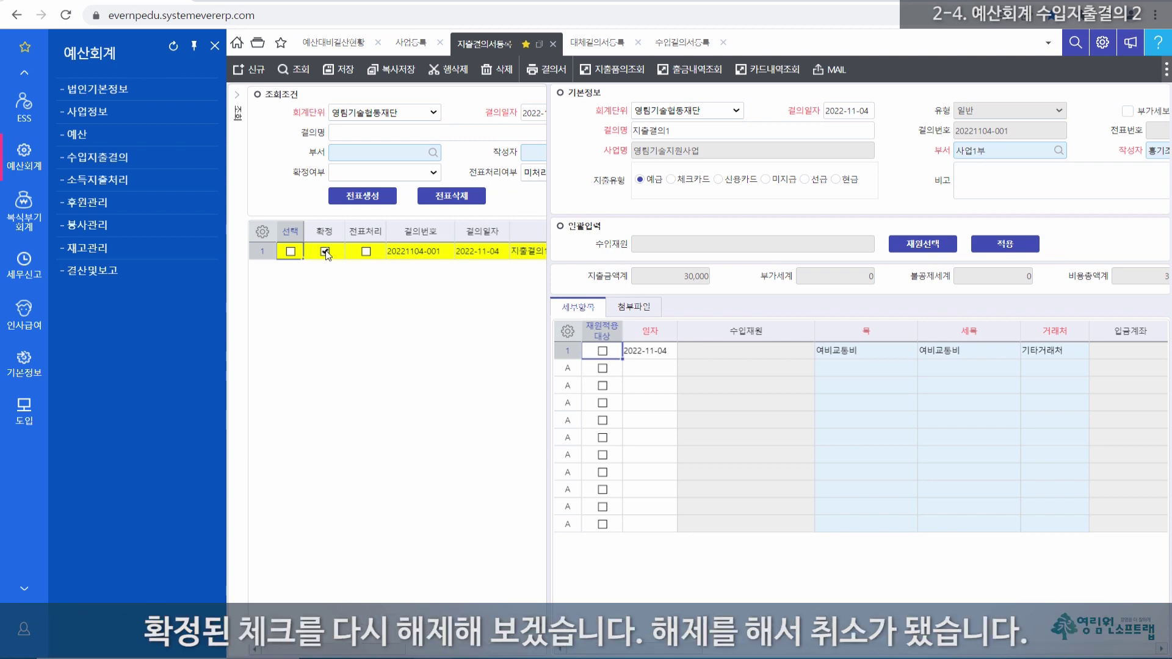
{"action": "left_click", "coordinate": [325, 251]}
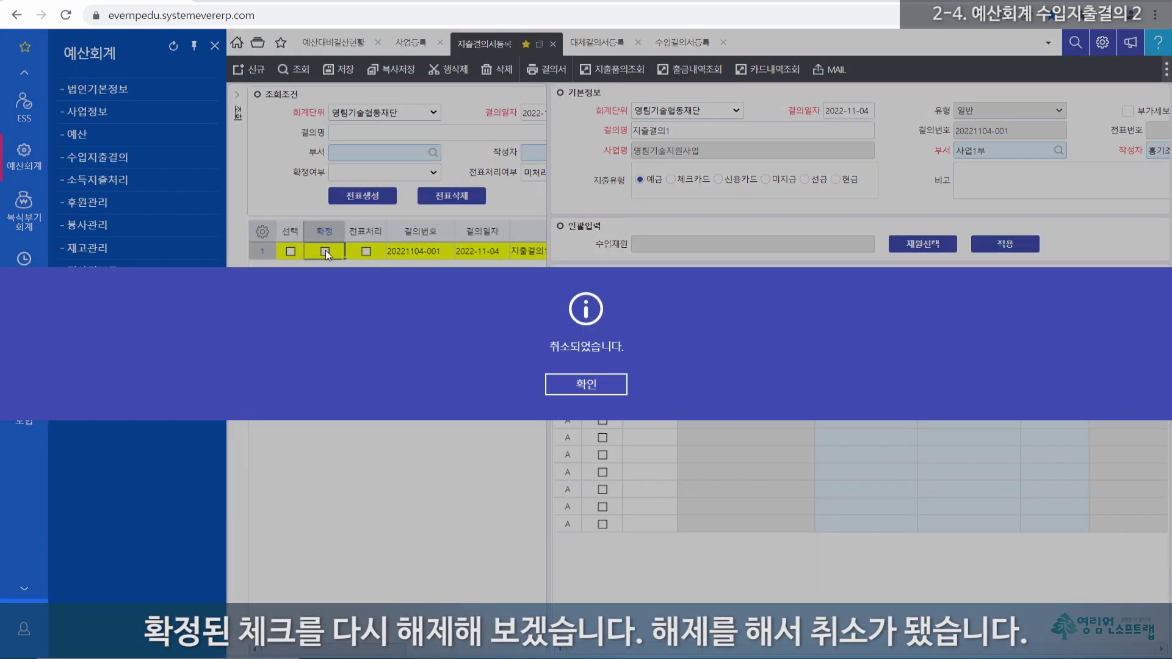
{"action": "left_click", "coordinate": [570, 386]}
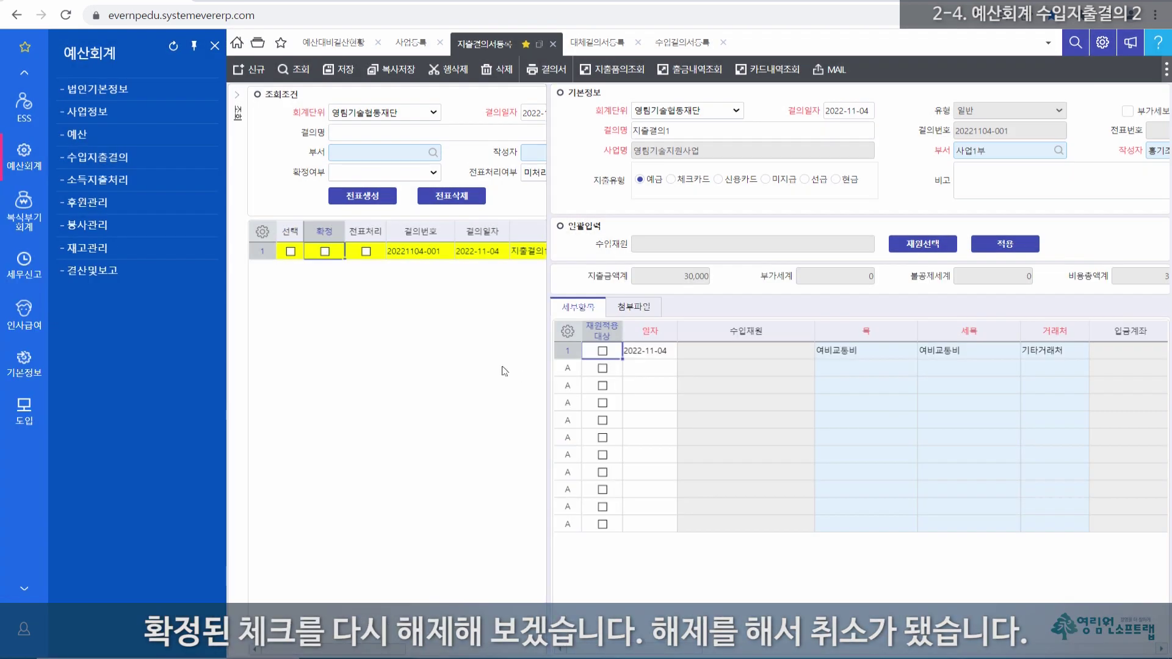
{"action": "left_click", "coordinate": [339, 43]}
{"action": "left_click", "coordinate": [247, 68]}
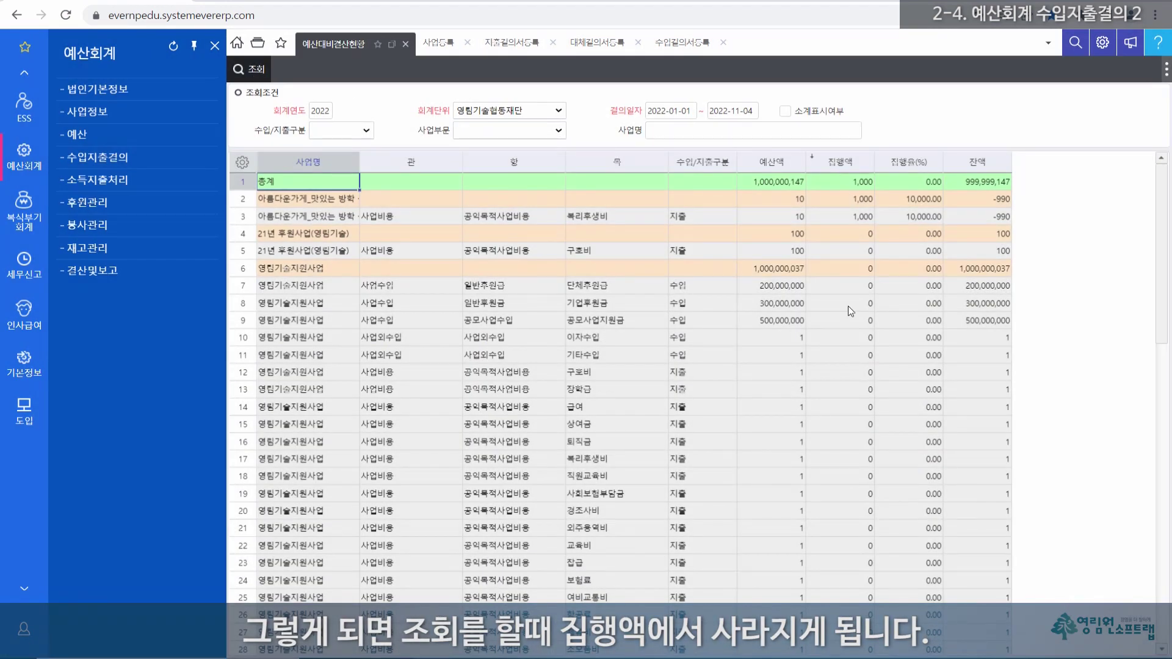
Step: Verify on the 지출결산서 tab of 수입/지출결산서 that 여비교통비 settles at 0, then return to 지출결의서등록
{"action": "left_click", "coordinate": [844, 291]}
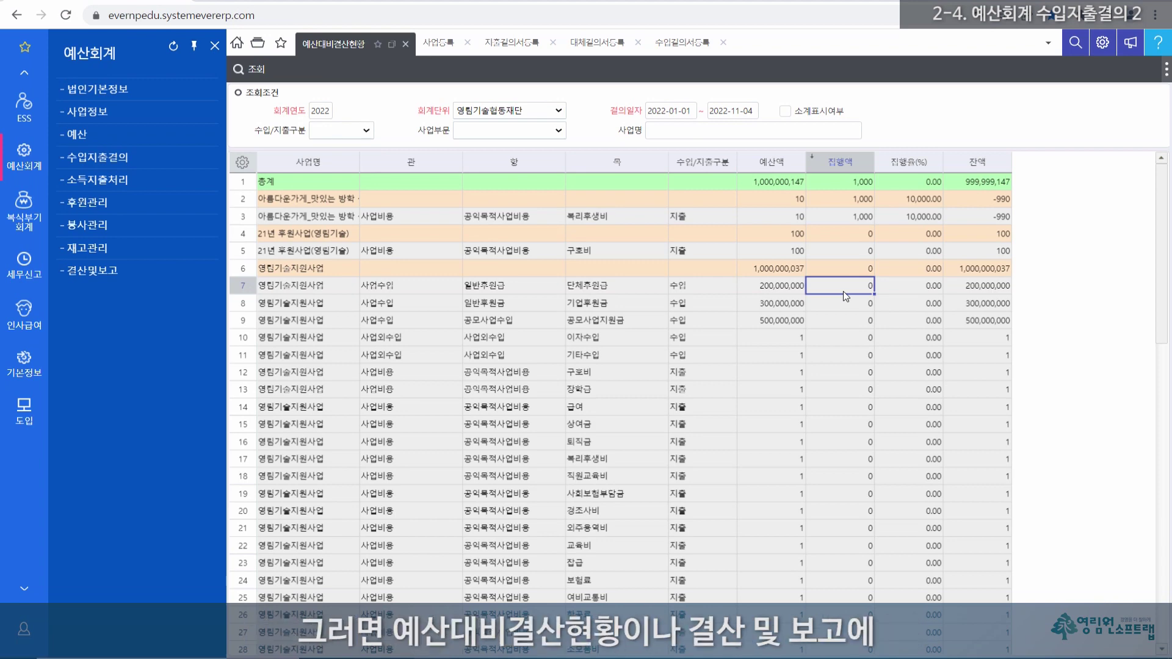
{"action": "left_click", "coordinate": [105, 273]}
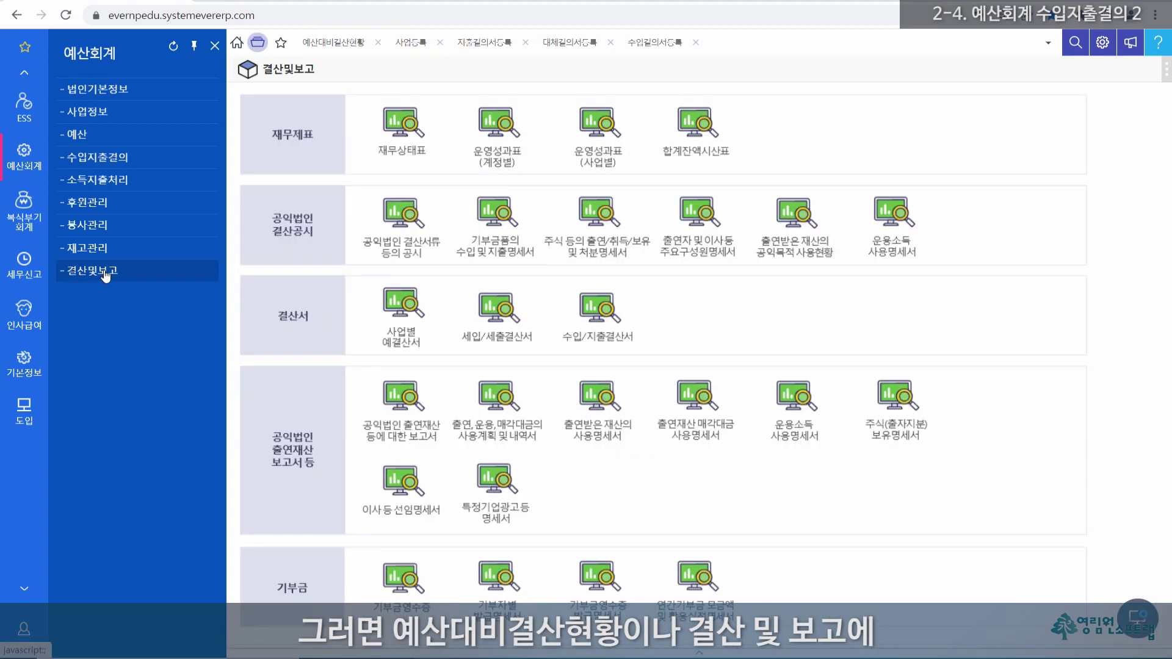
{"action": "left_click", "coordinate": [598, 309]}
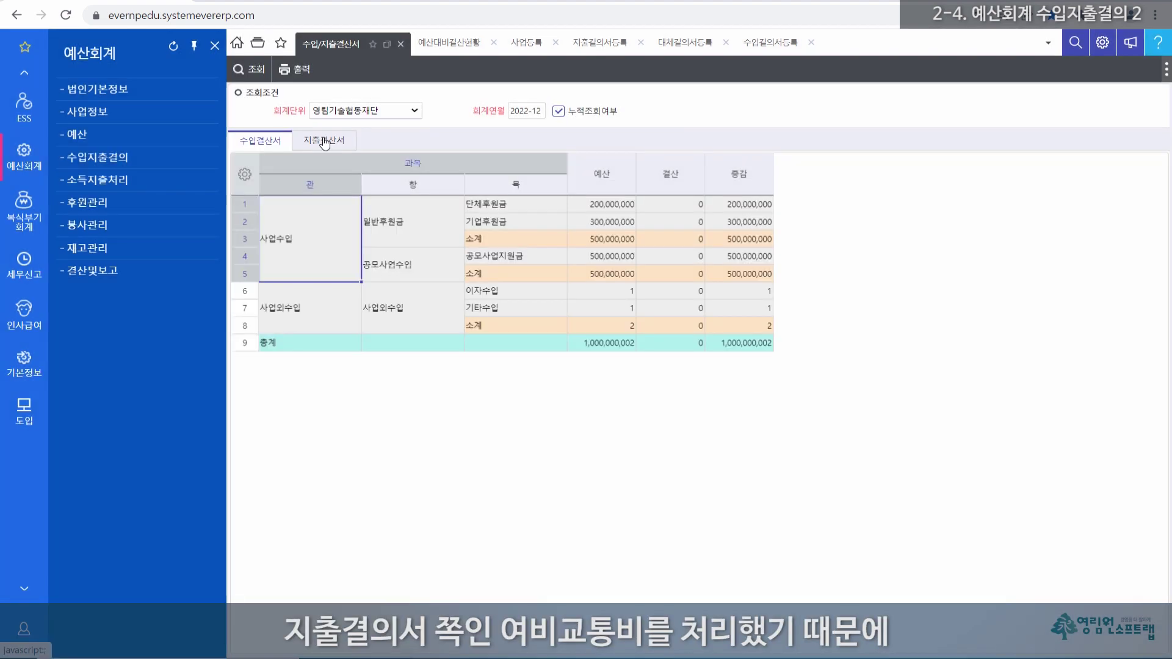
{"action": "left_click", "coordinate": [324, 142]}
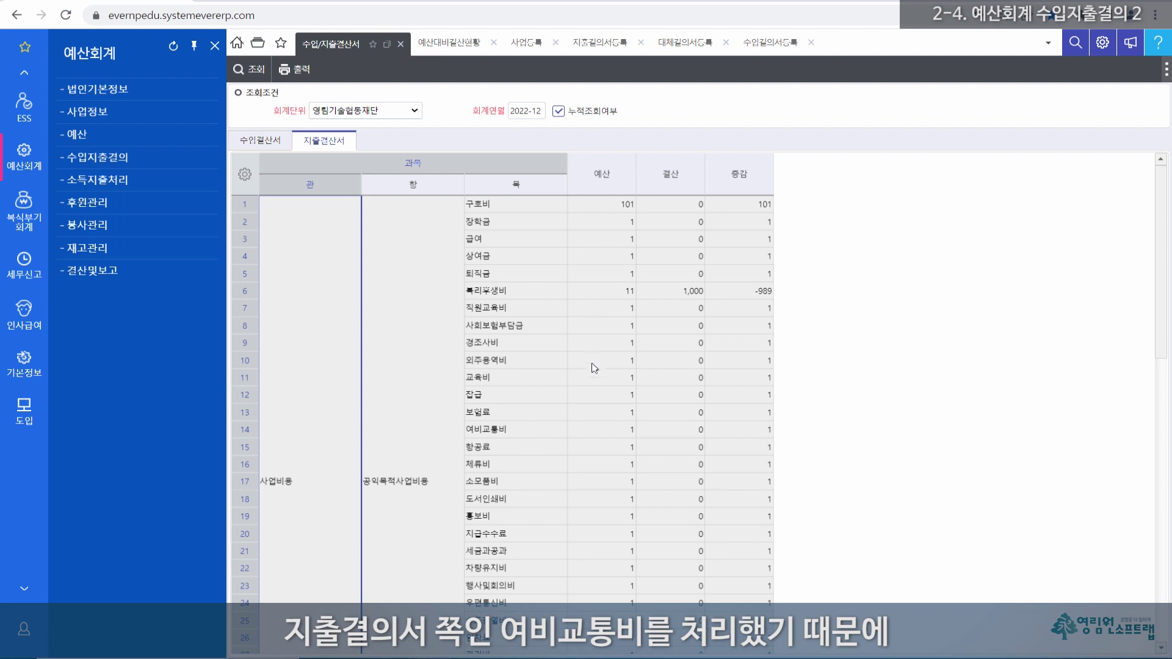
{"action": "left_click", "coordinate": [687, 434]}
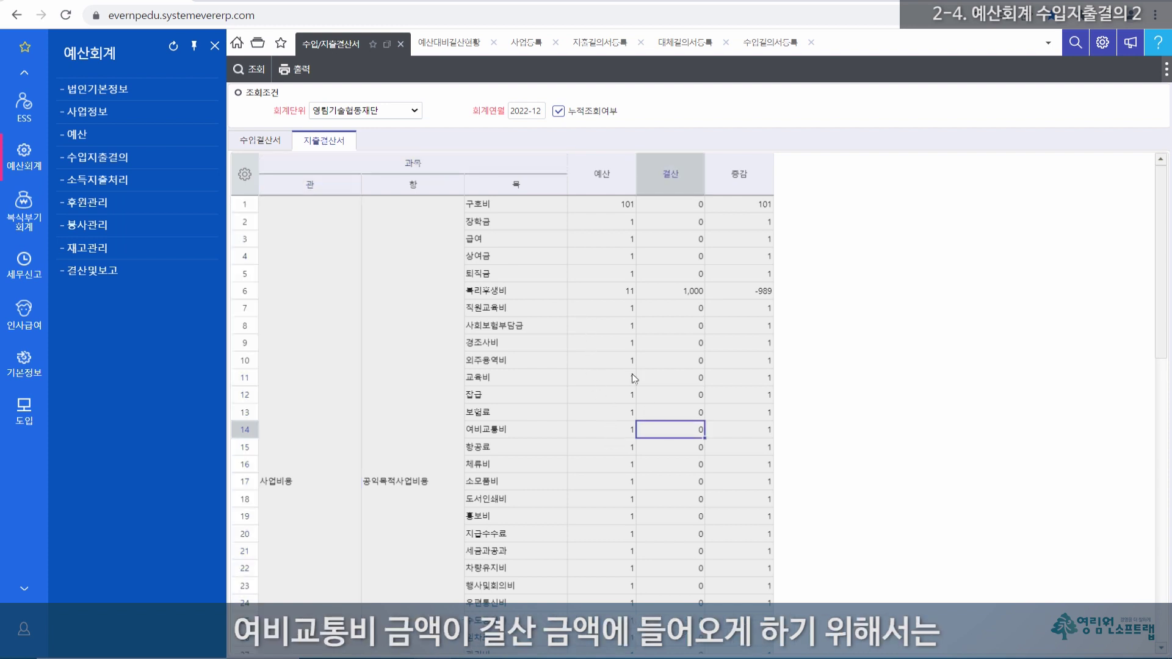
{"action": "left_click", "coordinate": [598, 43]}
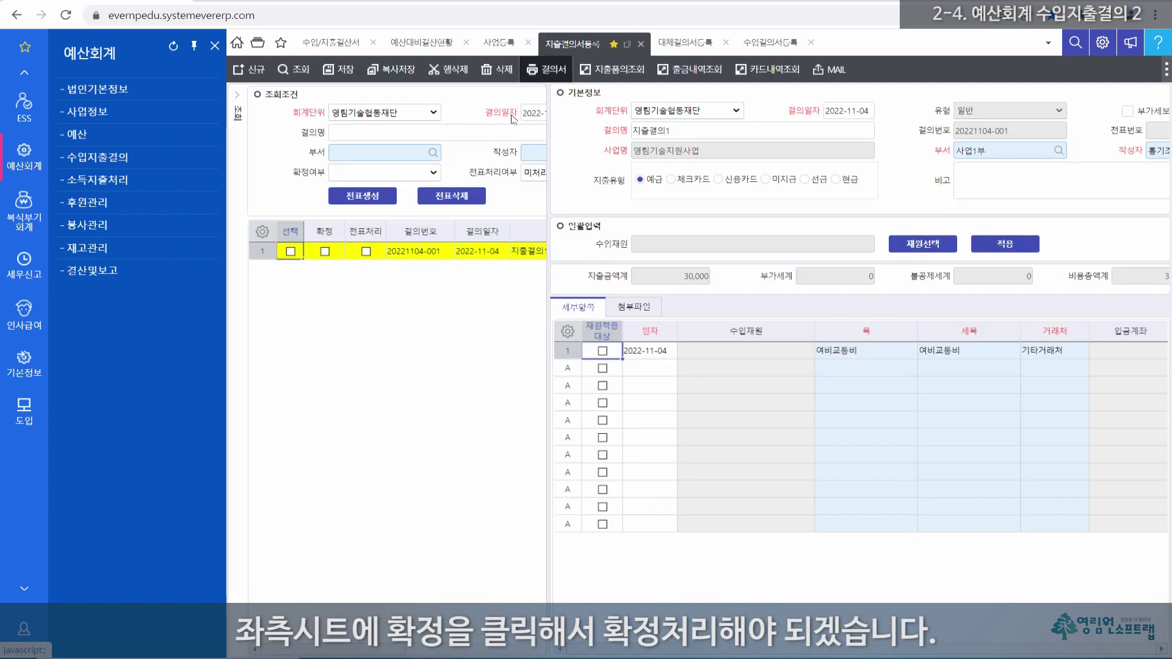
Step: Re-tick 확정 for 지출결의1, dismiss the message, and return to 예산대비결산현황
{"action": "left_click", "coordinate": [324, 252]}
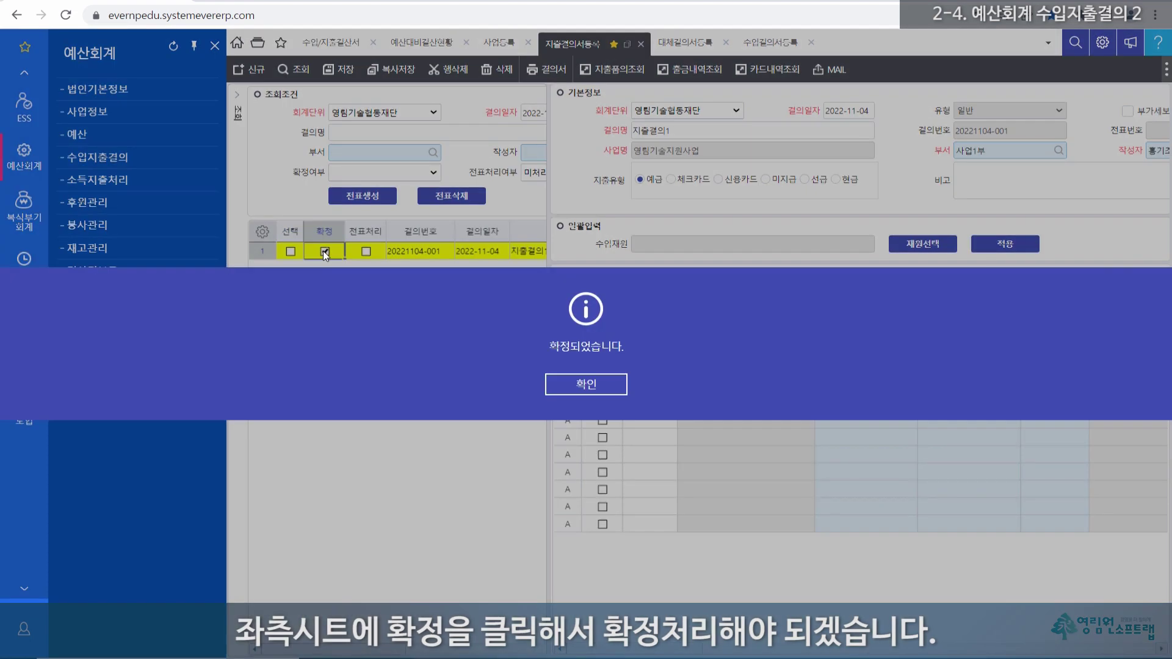
{"action": "left_click", "coordinate": [578, 385]}
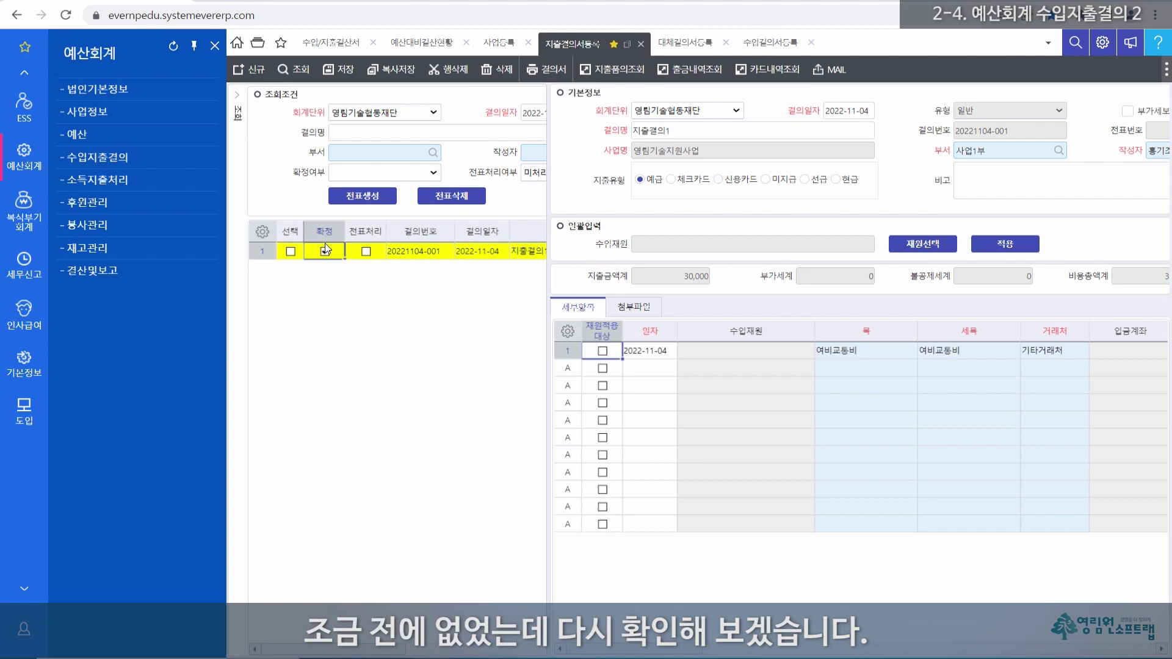
{"action": "left_click", "coordinate": [431, 44]}
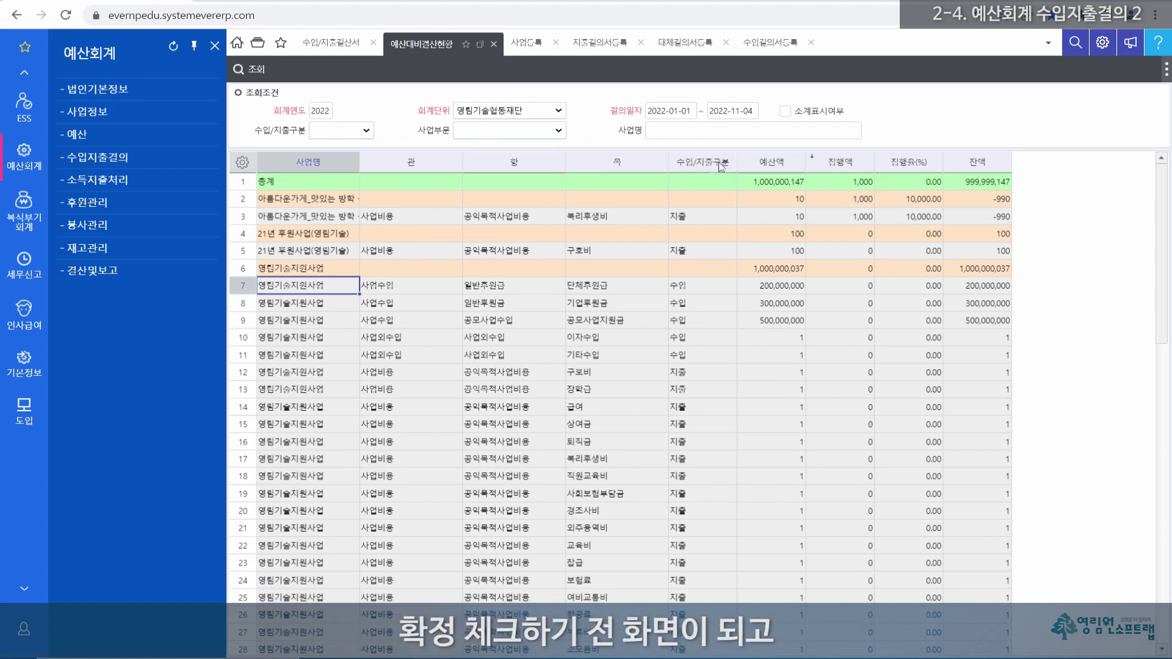
Step: Refresh 예산대비결산현황 and 수입/지출결산서, confirming 여비교통비 now shows 30,000, then return to registration
{"action": "left_click", "coordinate": [255, 71]}
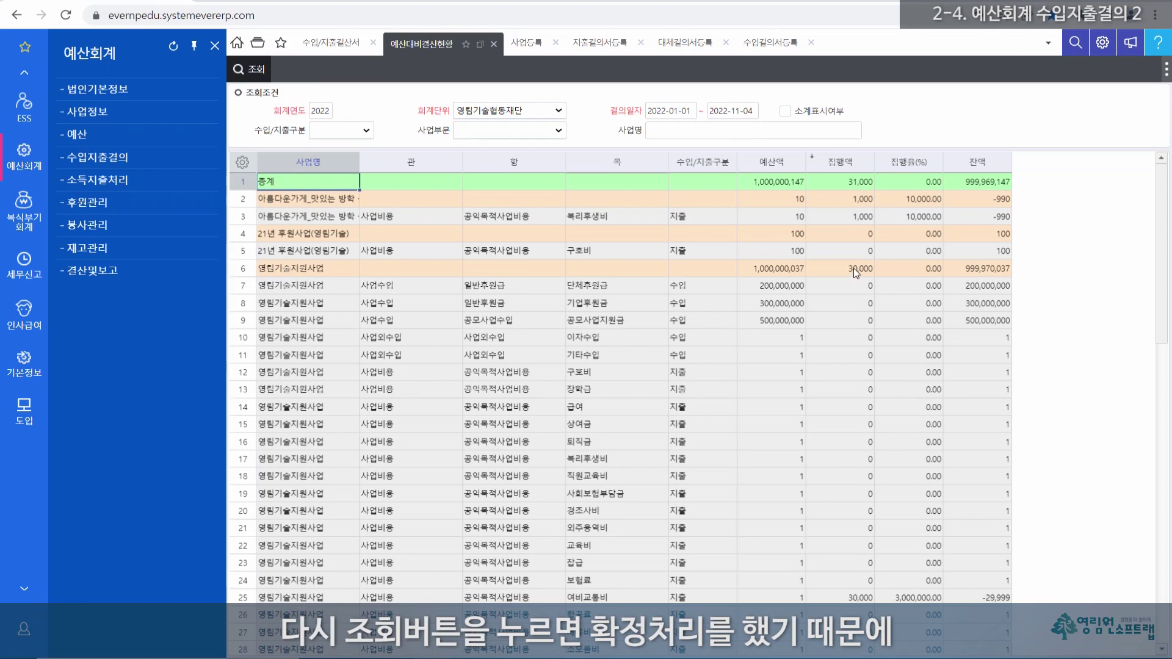
{"action": "left_click_drag", "start_coordinate": [862, 597], "coordinate": [409, 597]}
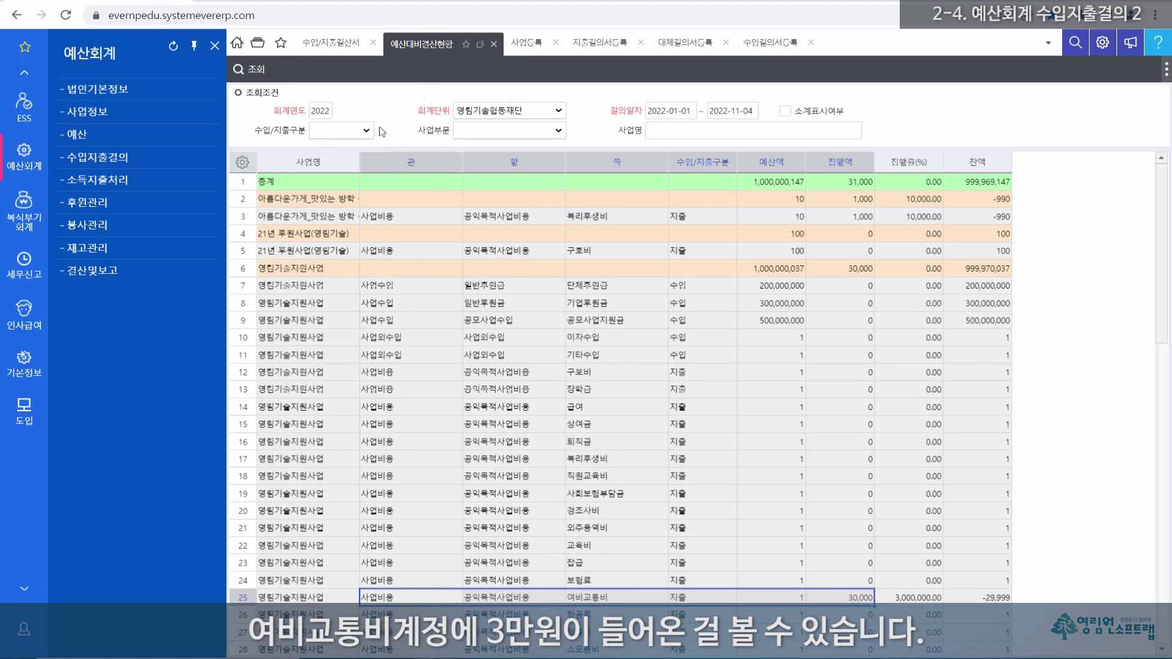
{"action": "left_click", "coordinate": [330, 44]}
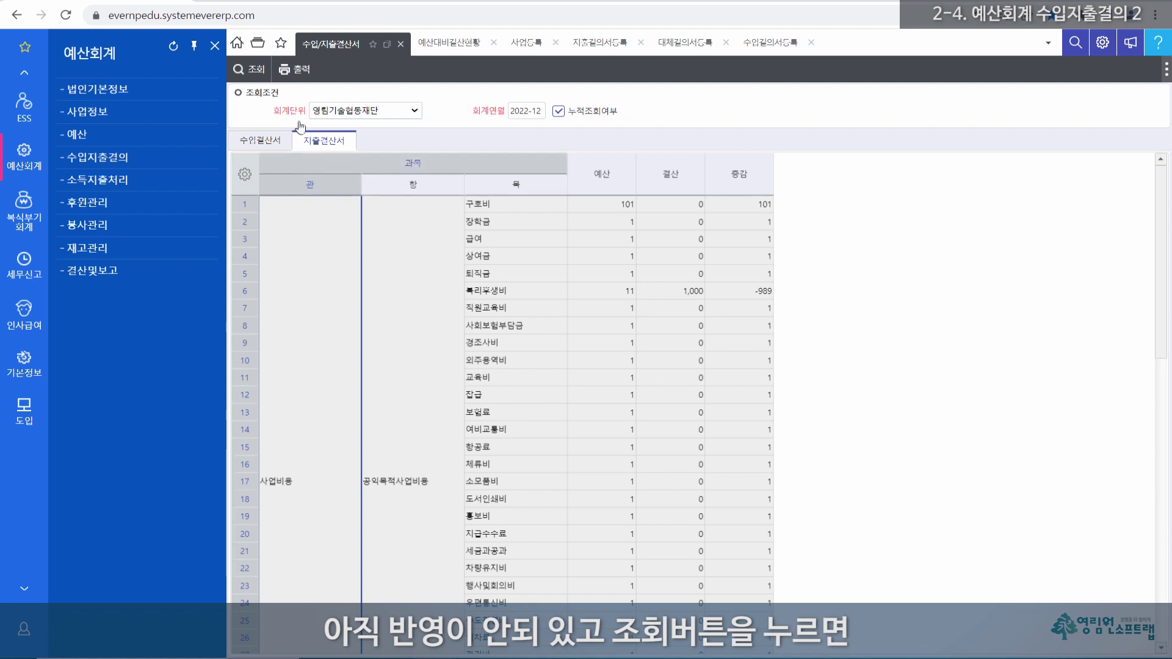
{"action": "left_click", "coordinate": [257, 71]}
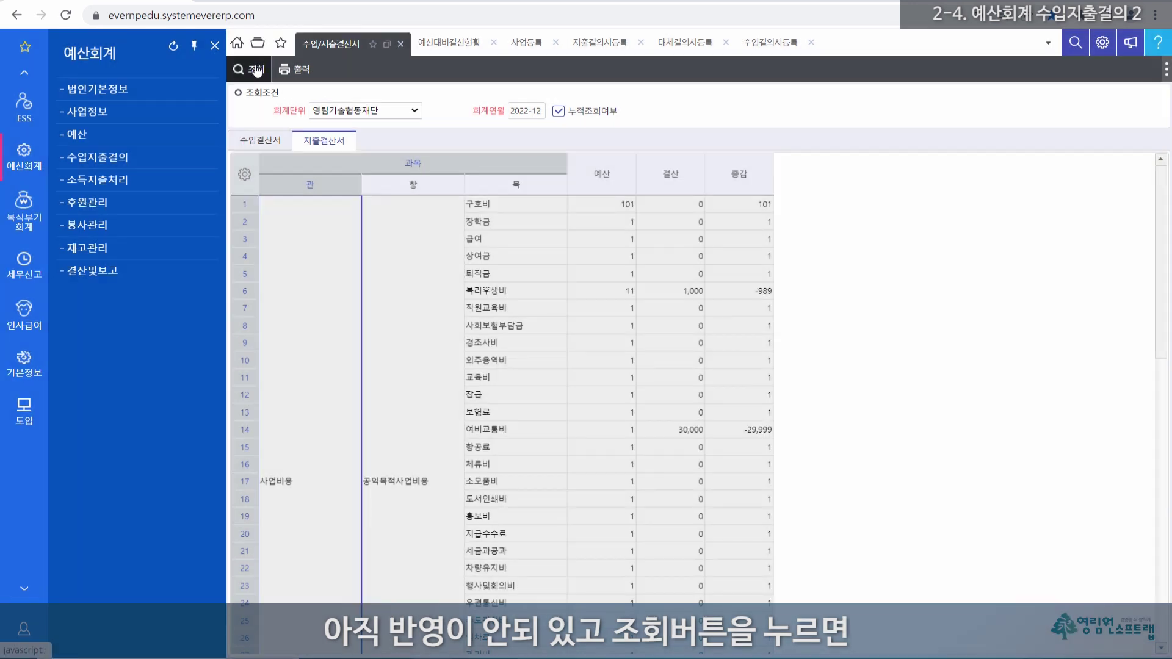
{"action": "left_click", "coordinate": [683, 437]}
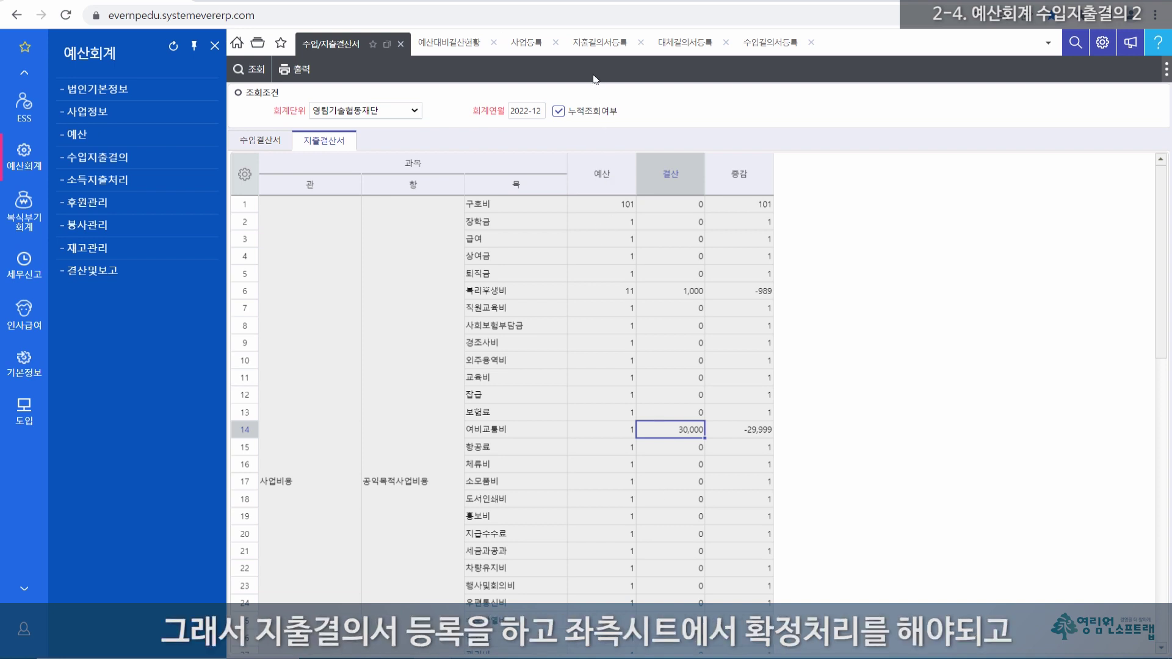
{"action": "left_click", "coordinate": [592, 45]}
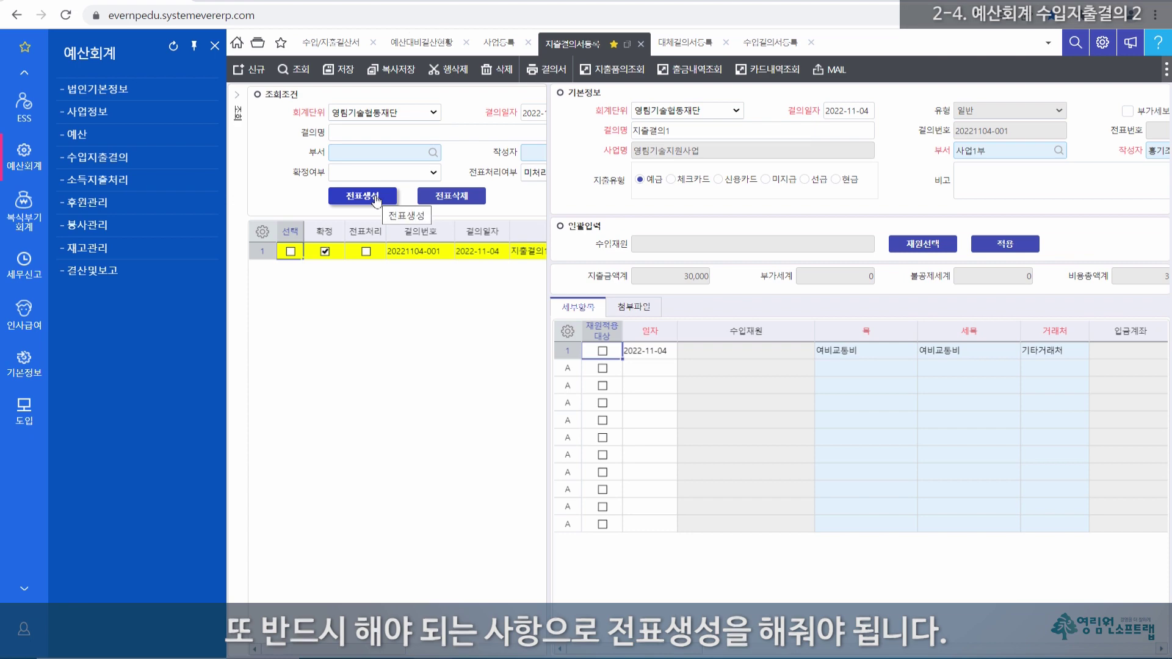
Step: Select 지출결의1, run 전표생성 and confirm both dialogs to mark it 전표처리
{"action": "left_click", "coordinate": [96, 275]}
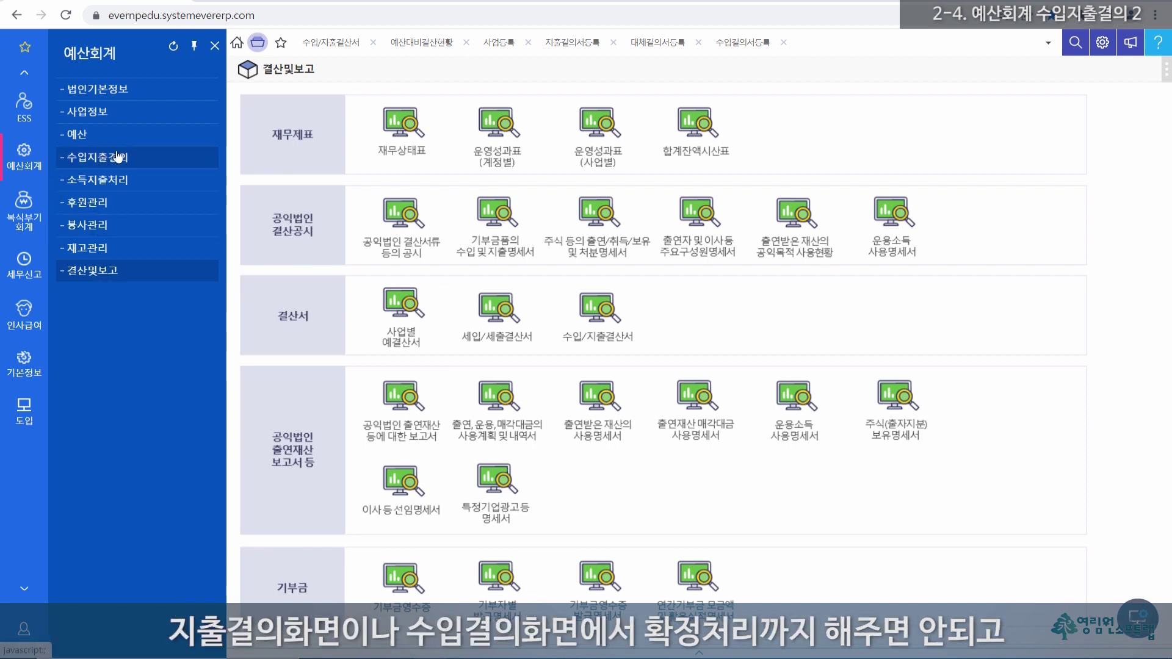
{"action": "left_click", "coordinate": [574, 43]}
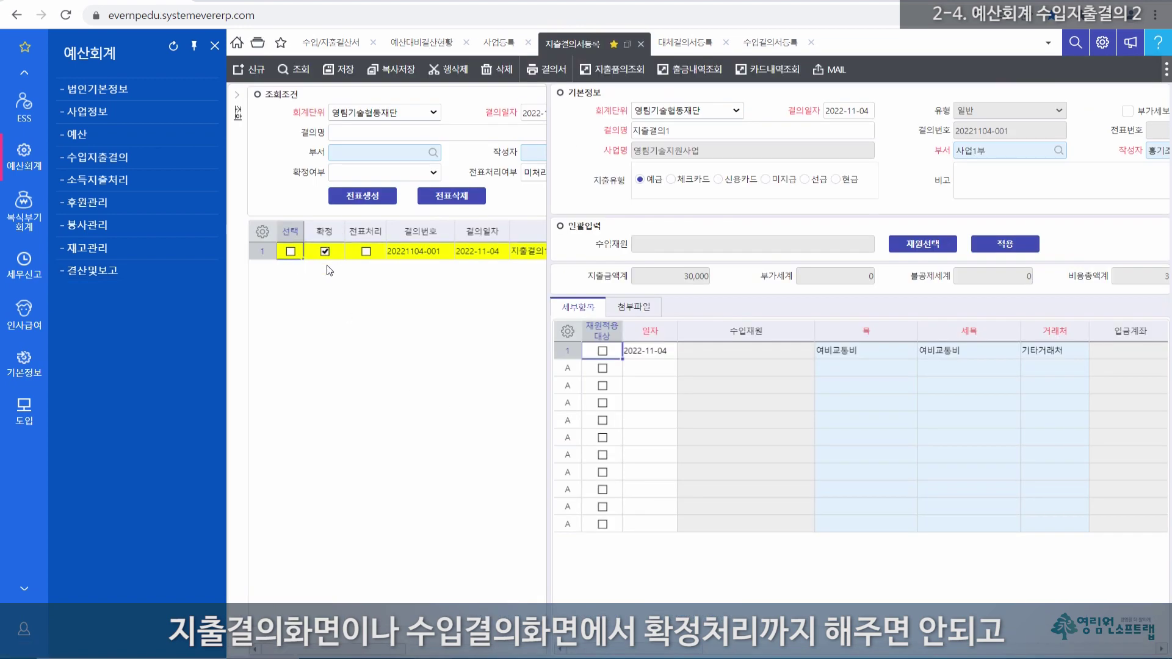
{"action": "left_click", "coordinate": [291, 252]}
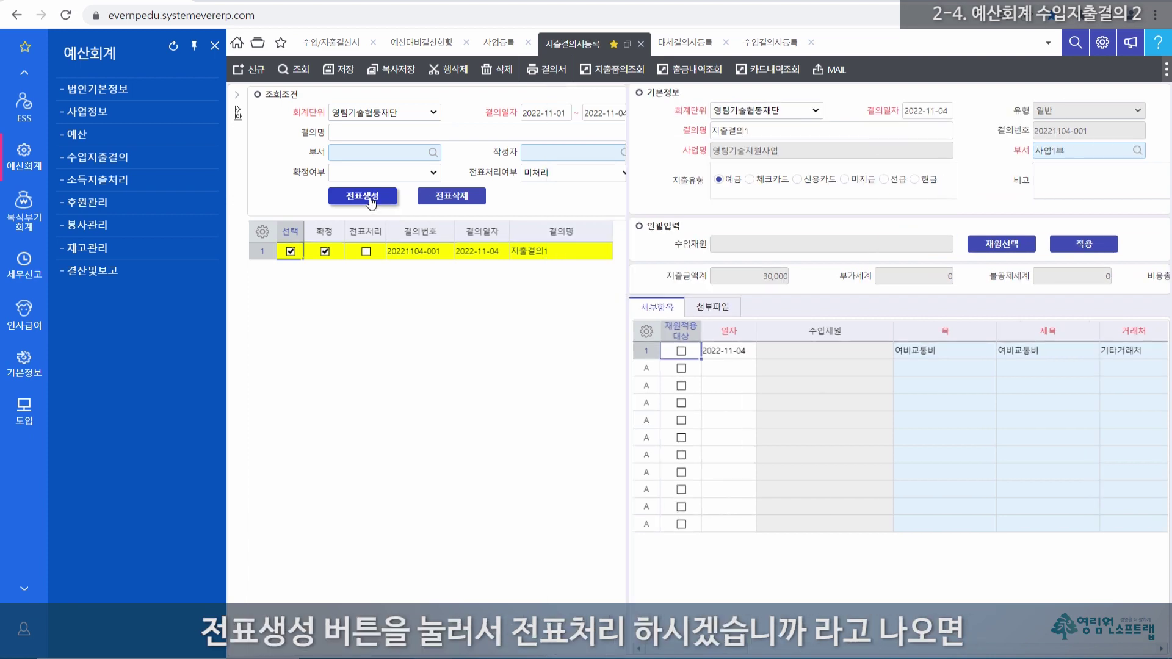
{"action": "left_click", "coordinate": [368, 198]}
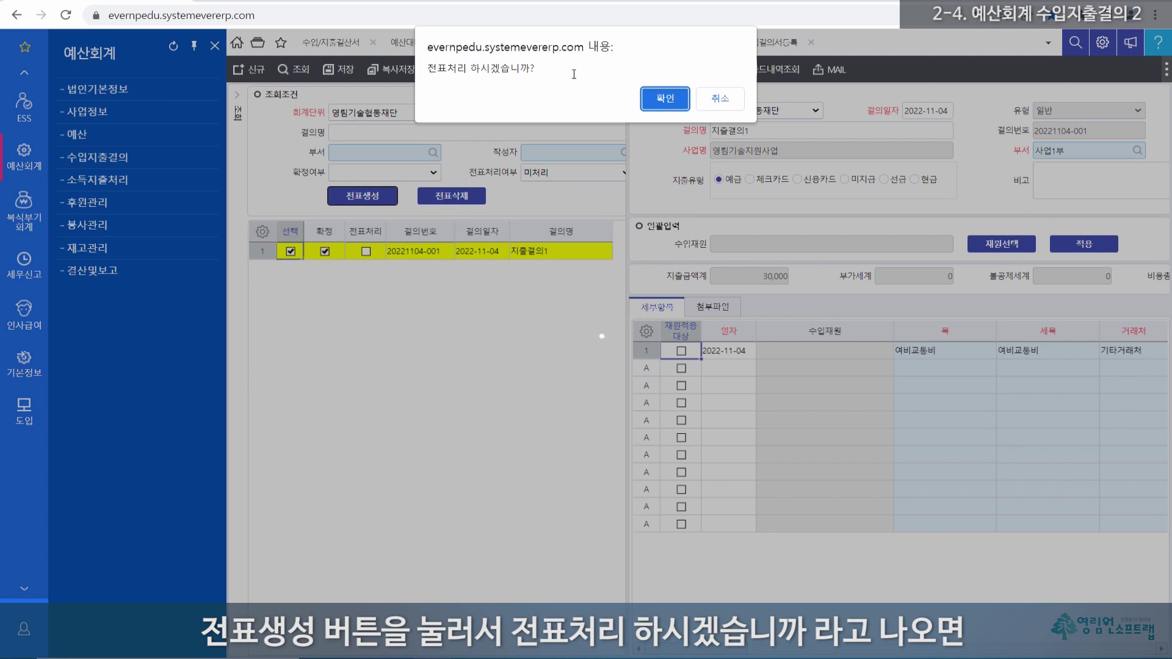
{"action": "left_click", "coordinate": [667, 101]}
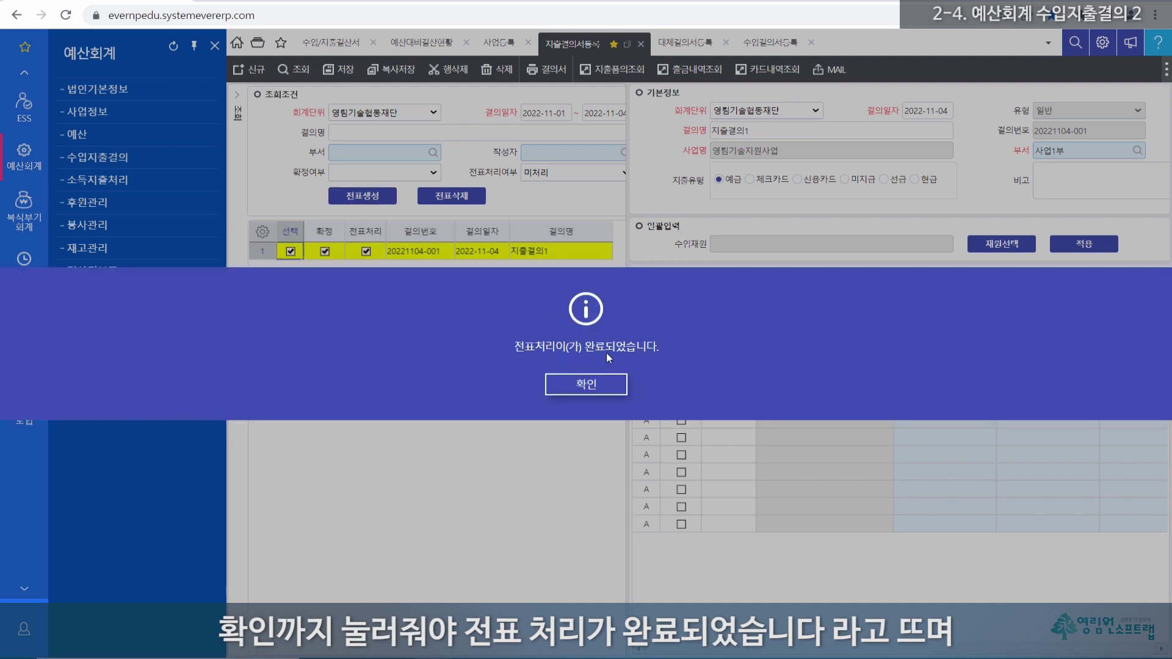
{"action": "left_click", "coordinate": [585, 386]}
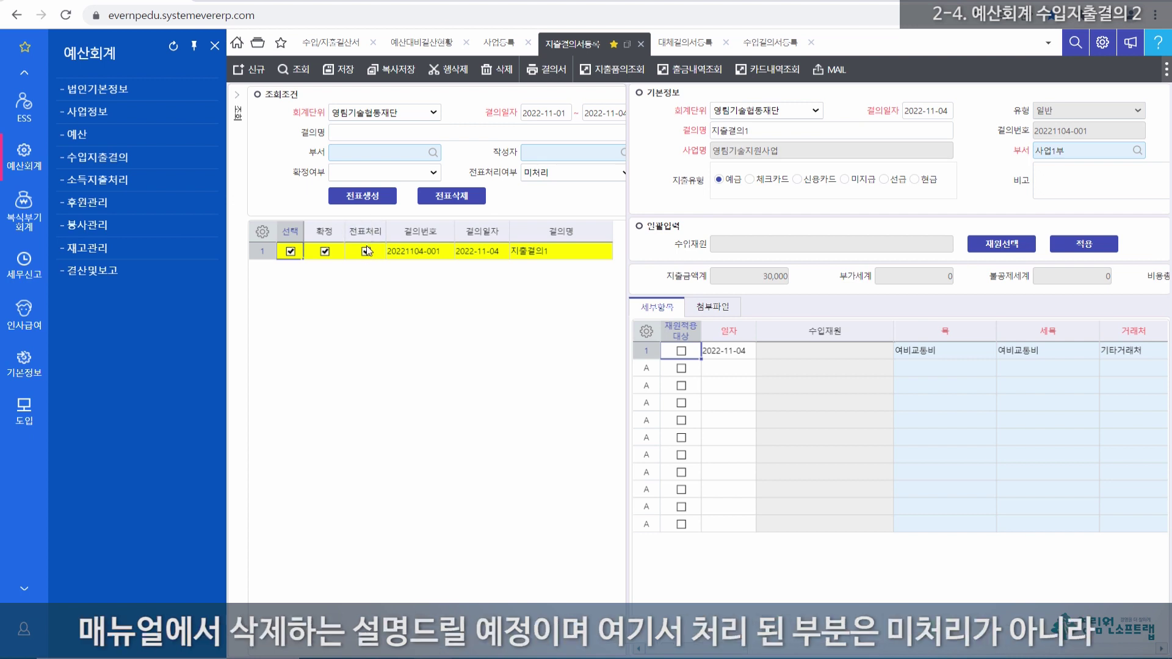
{"action": "left_click_drag", "start_coordinate": [627, 254], "coordinate": [652, 251]}
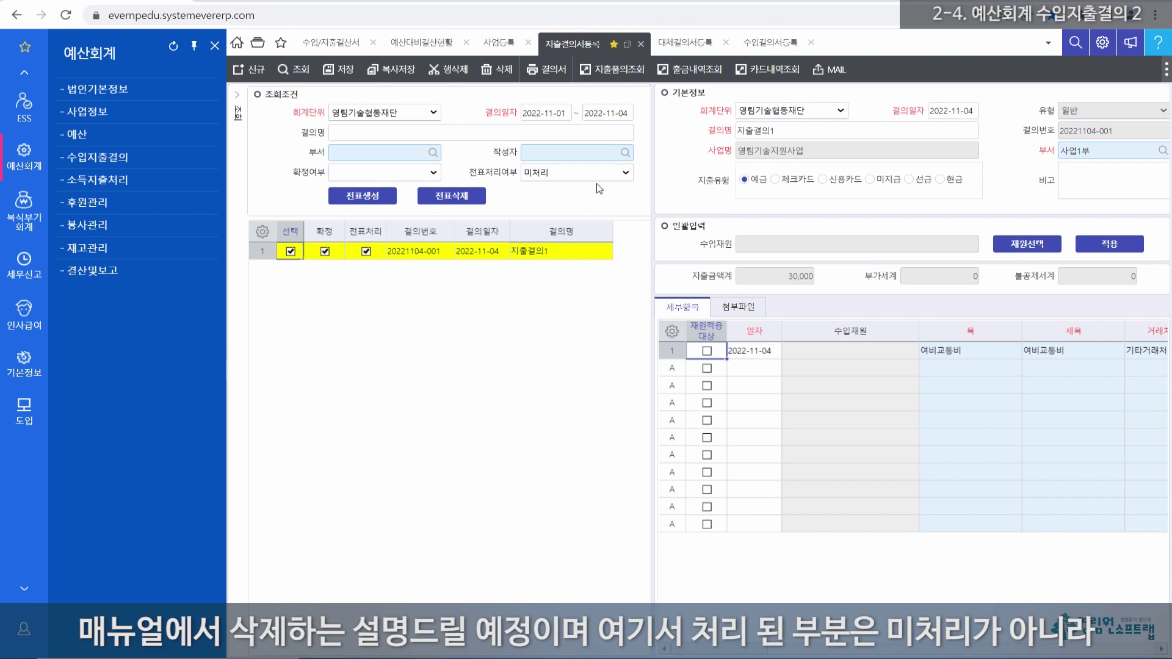
{"action": "left_click", "coordinate": [626, 173]}
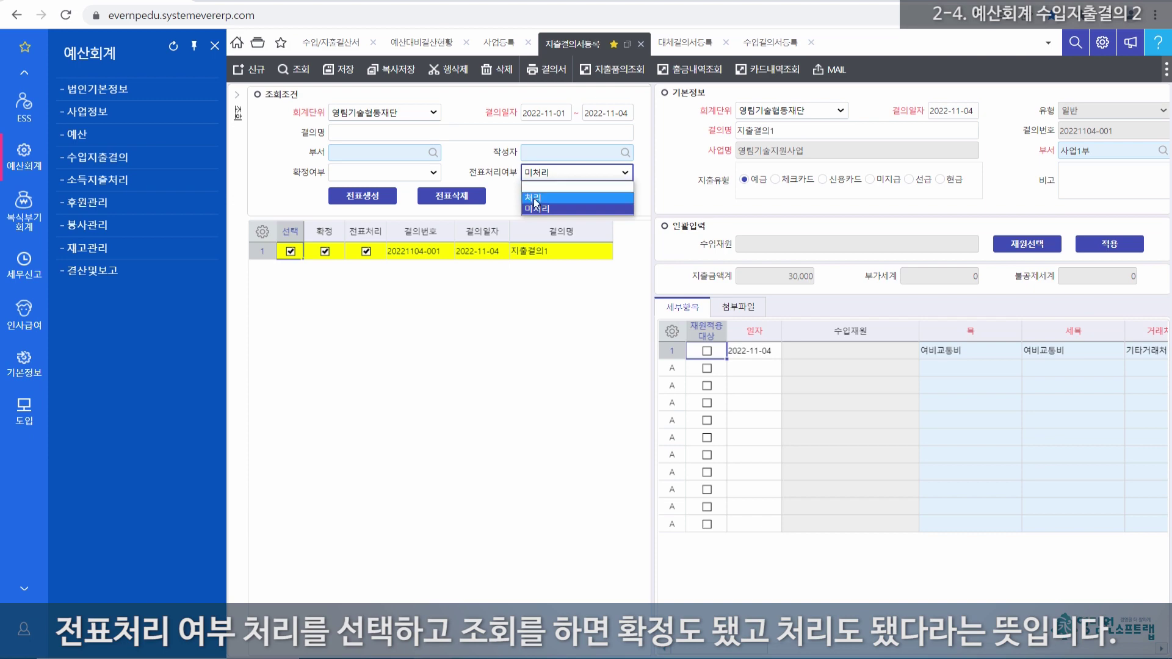
{"action": "left_click", "coordinate": [536, 199]}
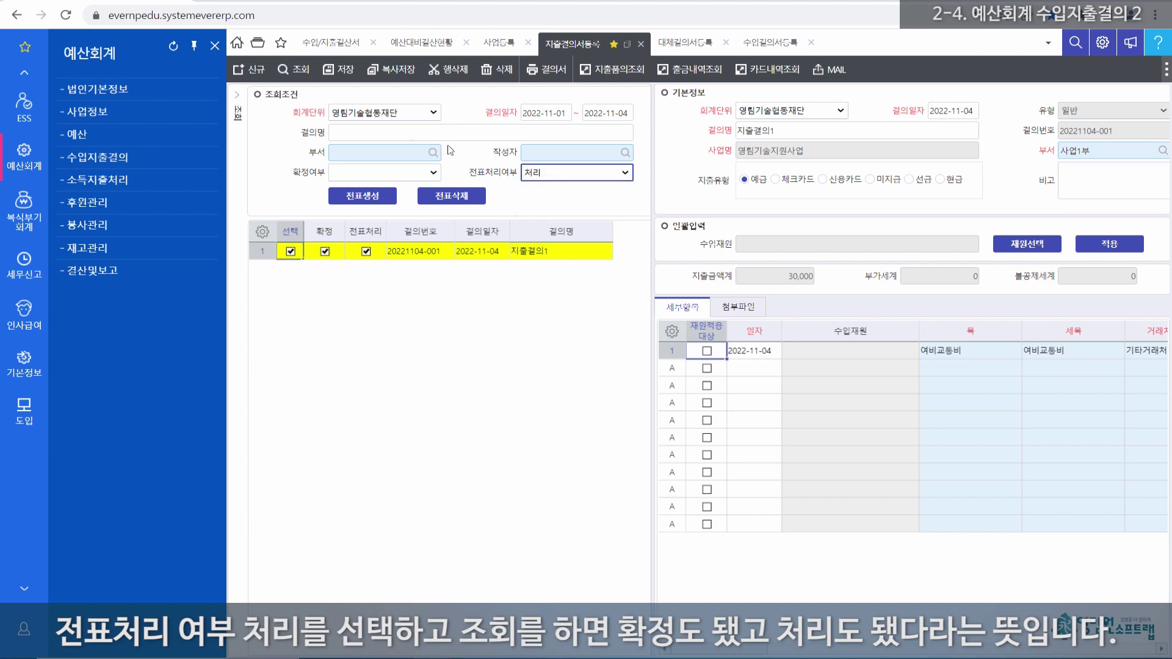
{"action": "left_click", "coordinate": [302, 70]}
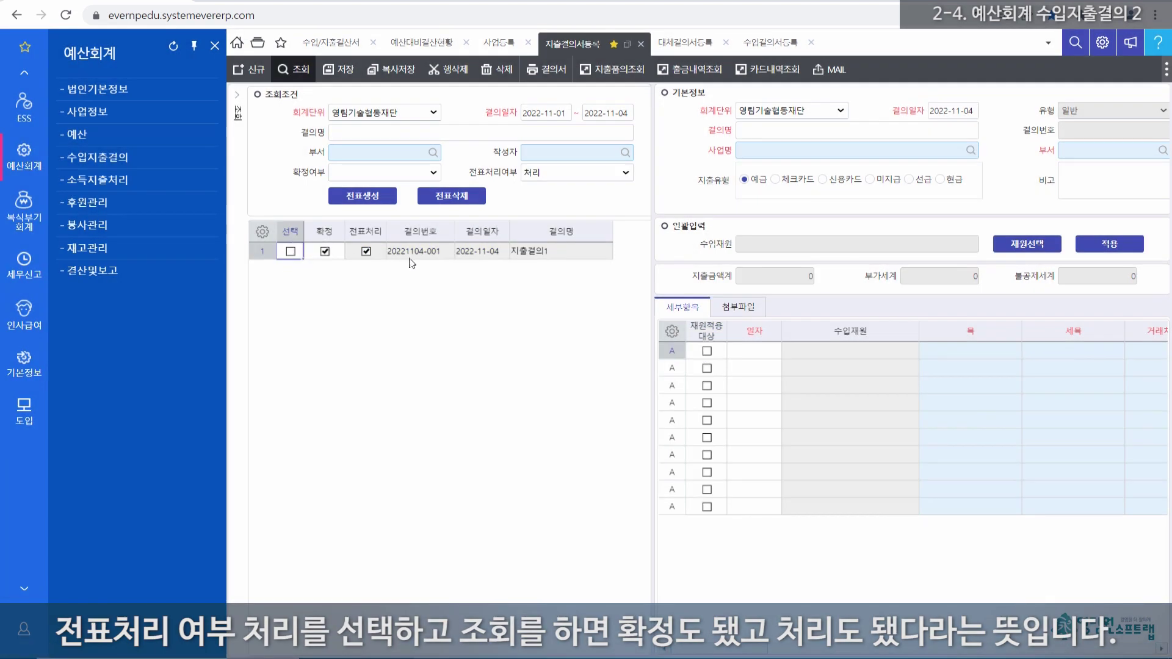
{"action": "left_click", "coordinate": [327, 232]}
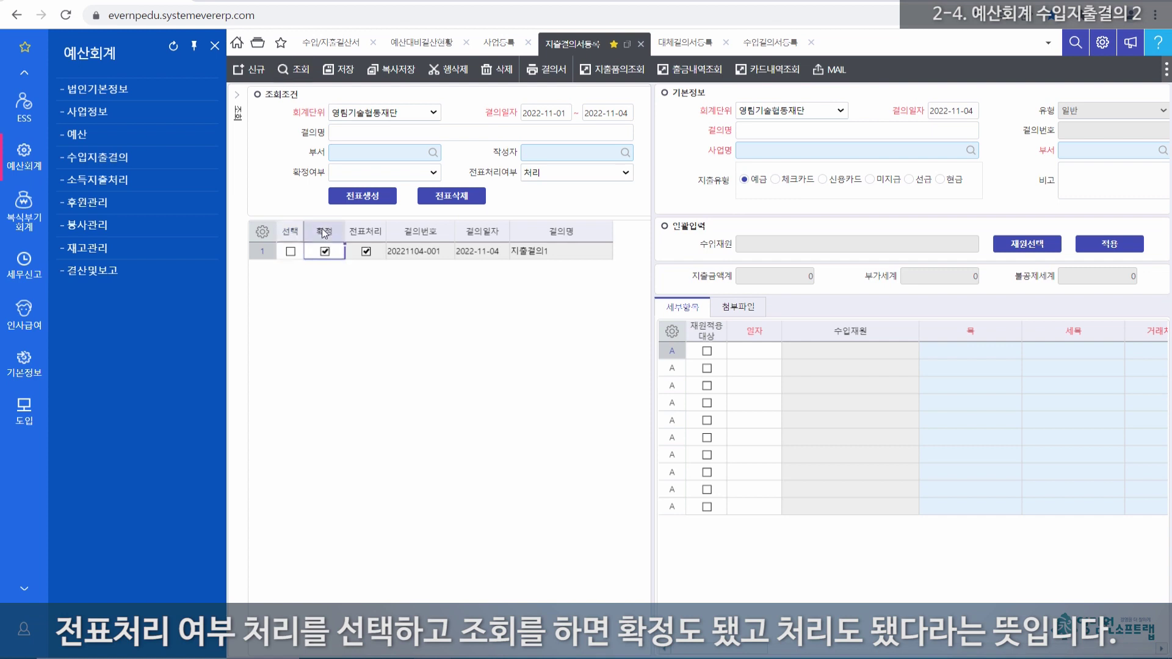
{"action": "left_click", "coordinate": [371, 231]}
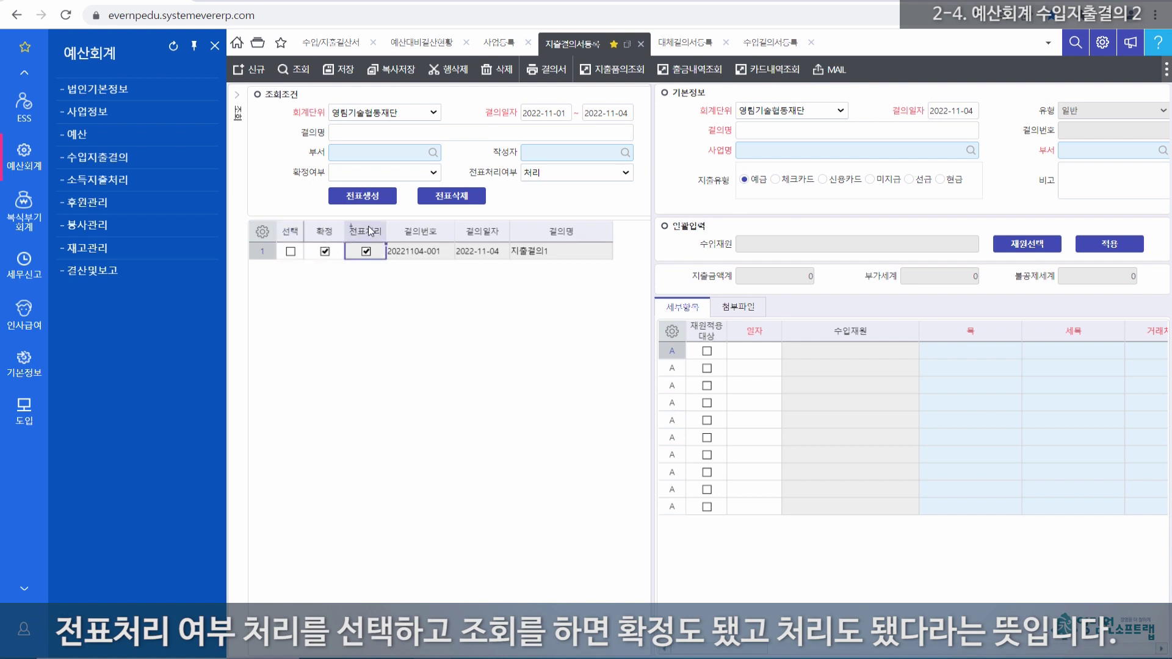
{"action": "left_click", "coordinate": [263, 252]}
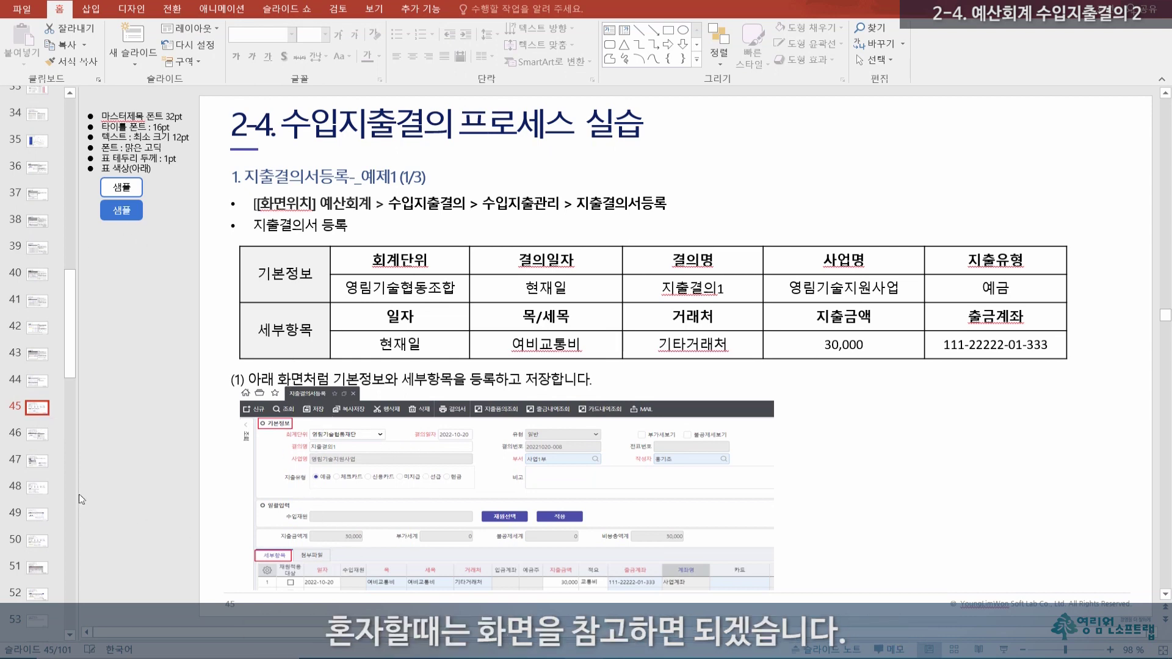
Step: Move through the manual slides to slide 48, showing example 2 (지출결의2, 신용카드, 소모품비, 100,000)
{"action": "left_click", "coordinate": [35, 433]}
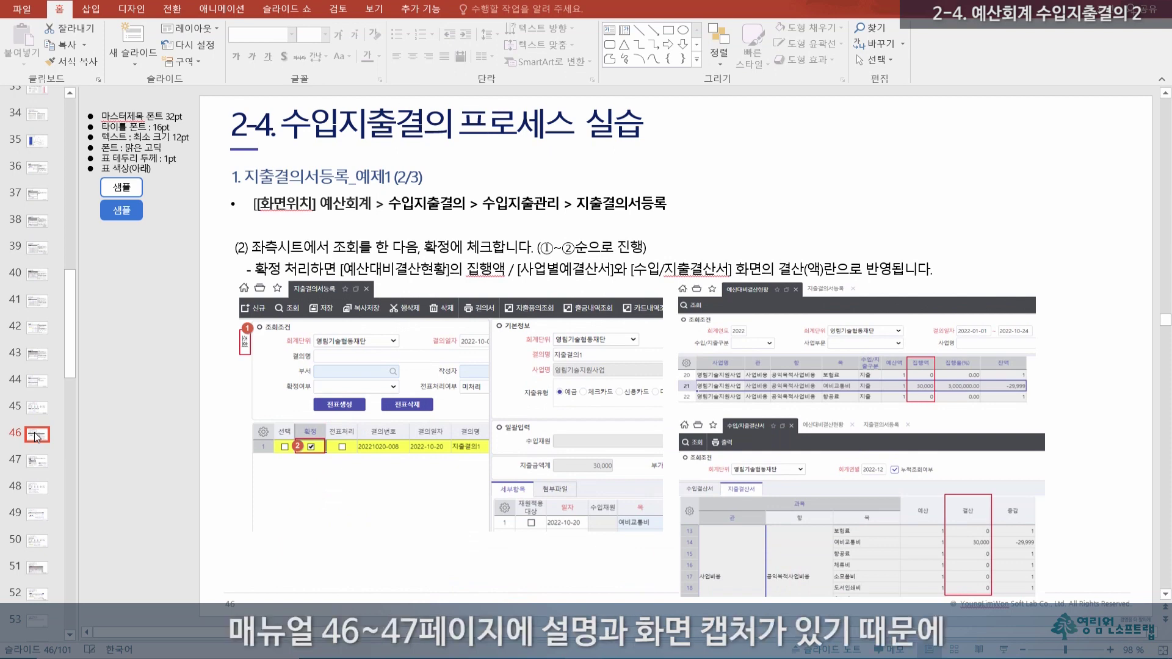
{"action": "left_click", "coordinate": [37, 464]}
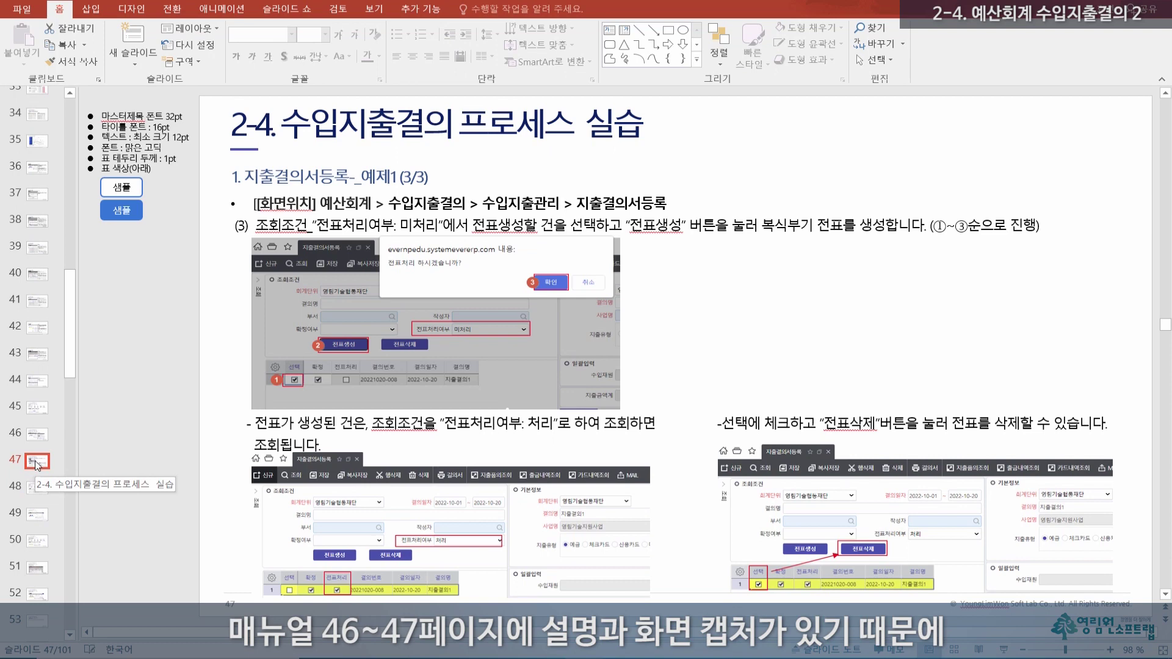
{"action": "left_click", "coordinate": [36, 495]}
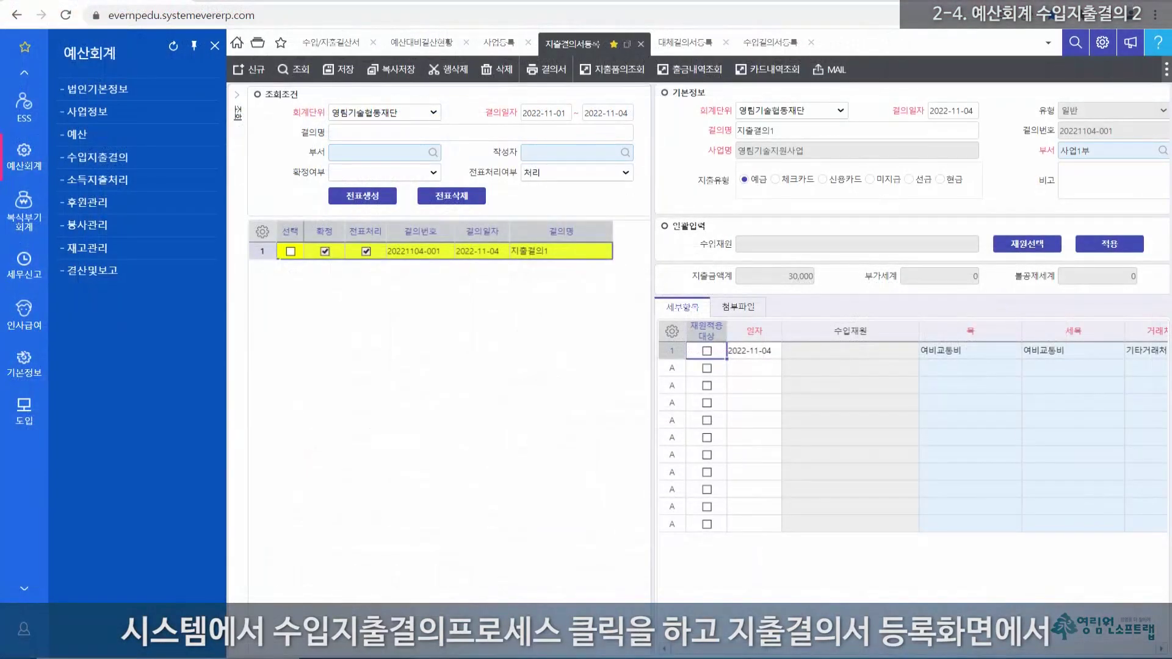
Step: Open 지출결의서등록 from the 수입지출결의 process map and press 신규 for a blank 2022-11-04 resolution
{"action": "left_click", "coordinate": [89, 160]}
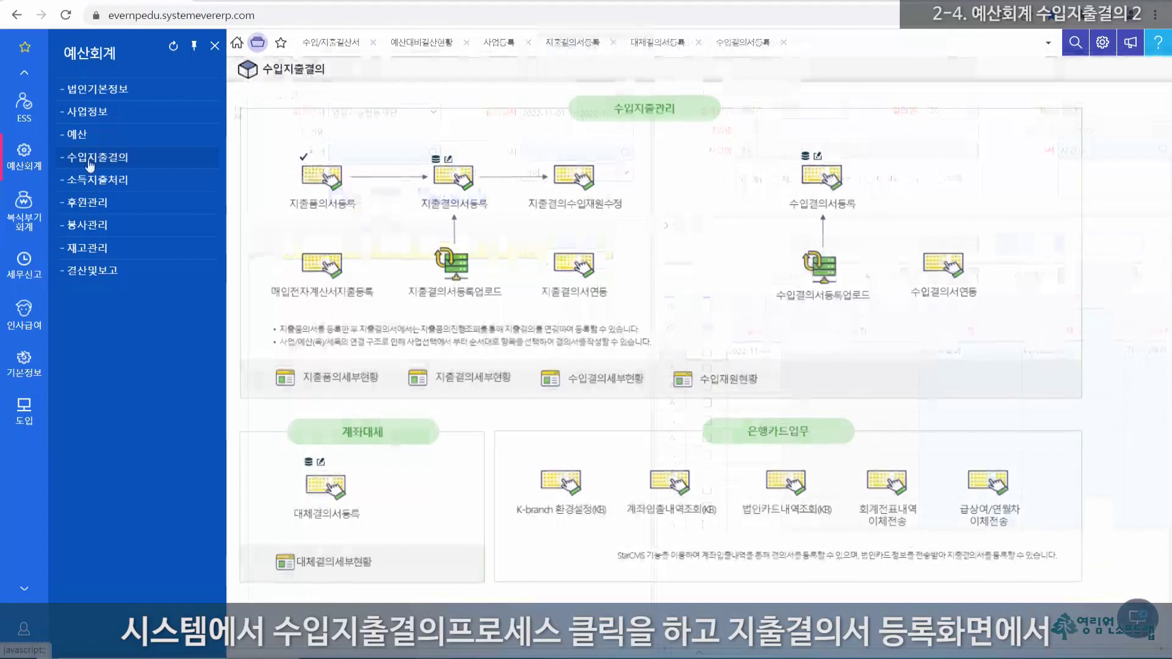
{"action": "left_click", "coordinate": [456, 180]}
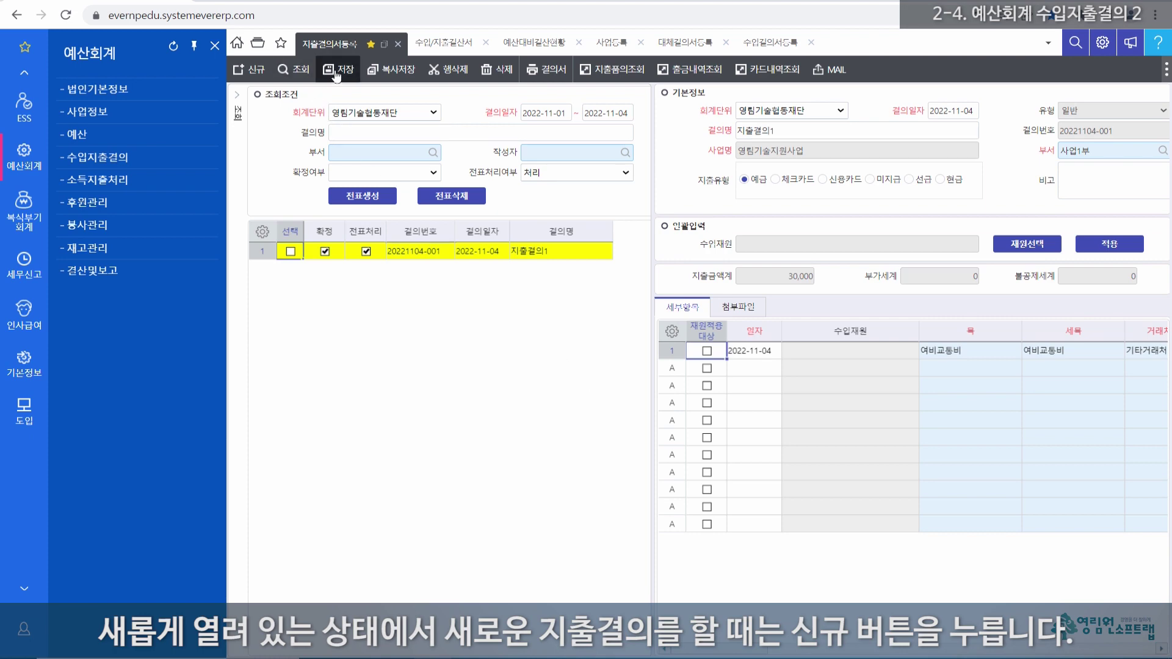
{"action": "left_click", "coordinate": [256, 71]}
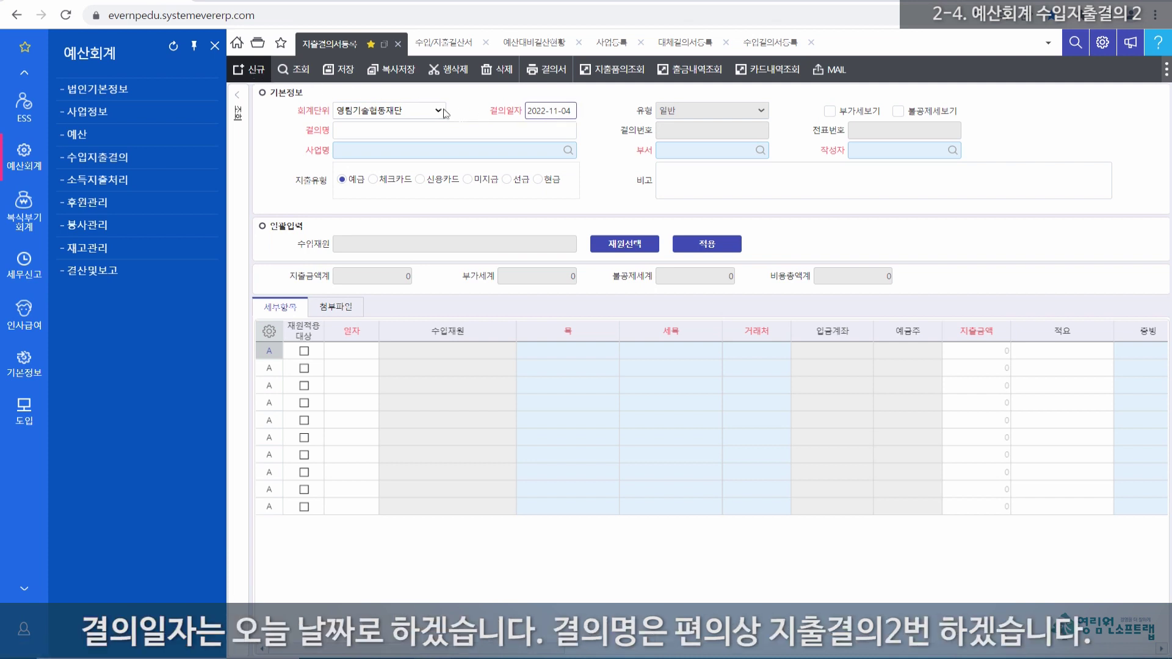
Step: Name the resolution 지출결의2 and set its business to 영림기술지원사업
{"action": "left_click", "coordinate": [354, 134]}
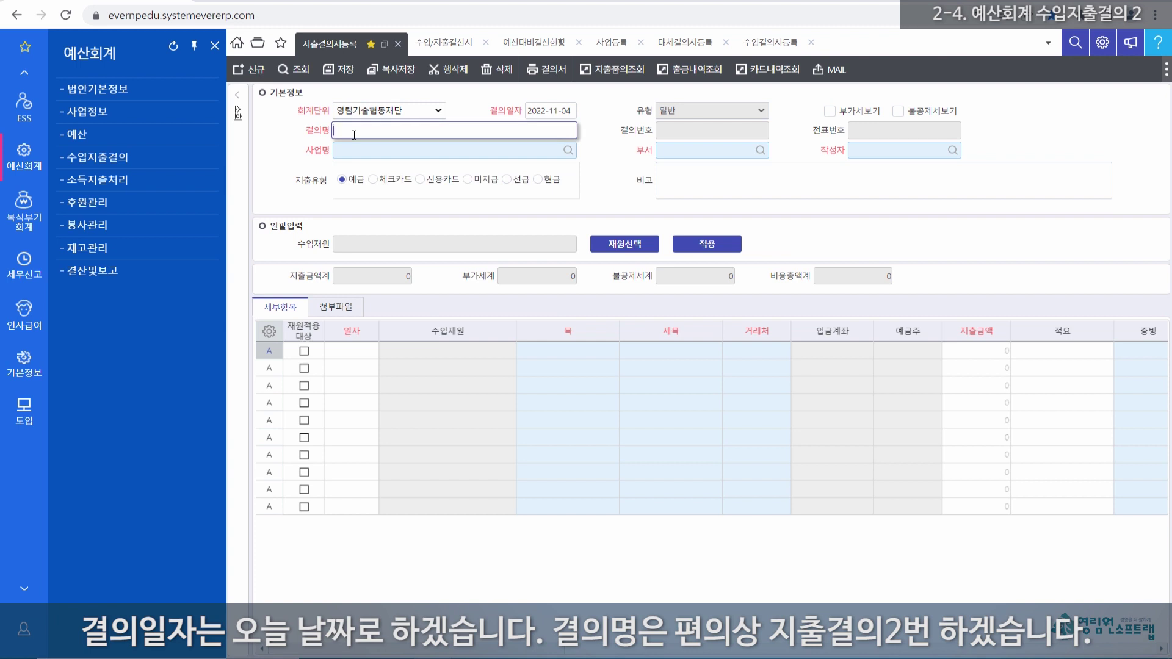
{"action": "type", "text": "지출결의2"}
{"action": "left_click", "coordinate": [359, 153]}
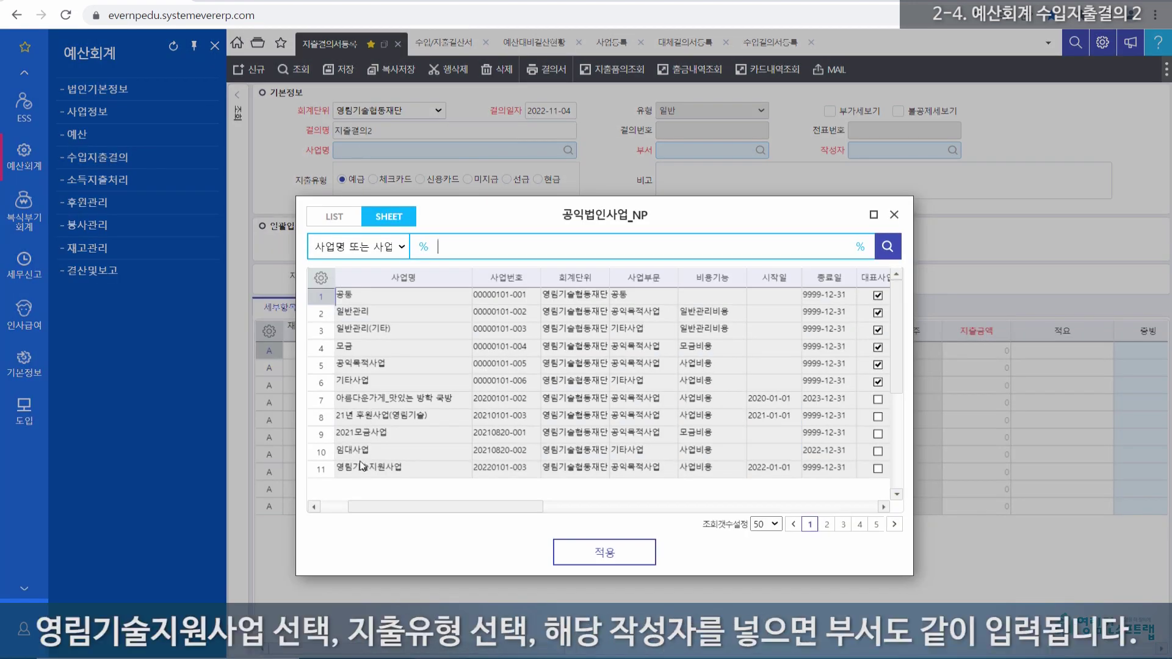
{"action": "left_click", "coordinate": [368, 469]}
{"action": "double_click", "coordinate": [368, 468]}
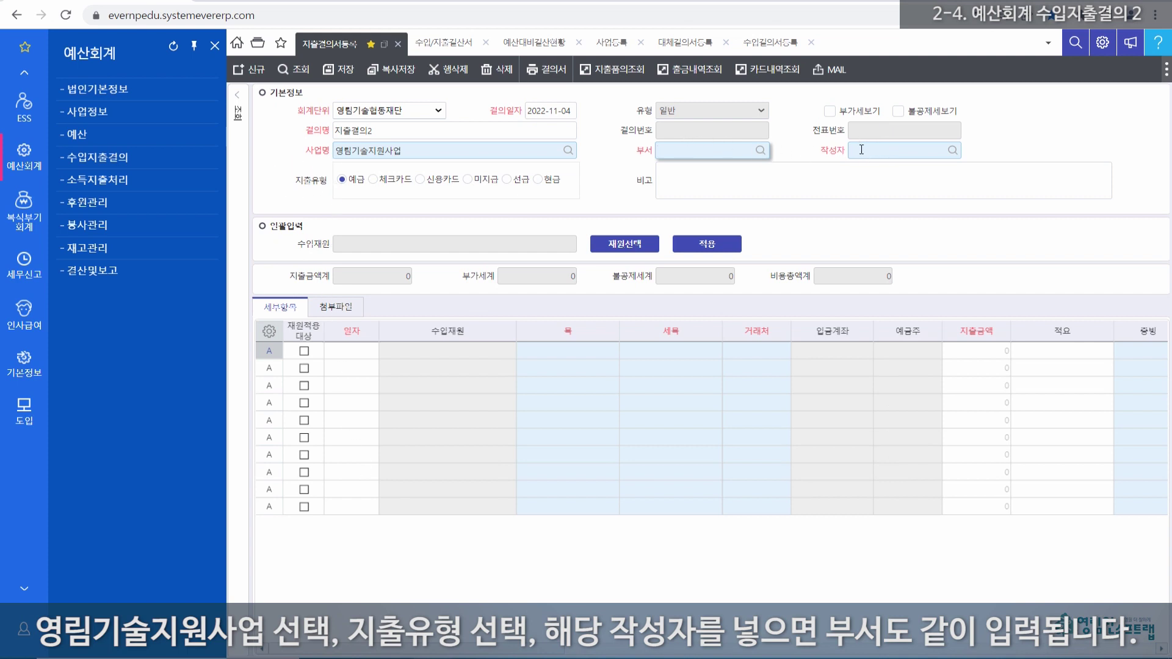
Step: Enter the author so department 사업1부 fills in, and set the expense type to 신용카드
{"action": "left_click", "coordinate": [873, 151]}
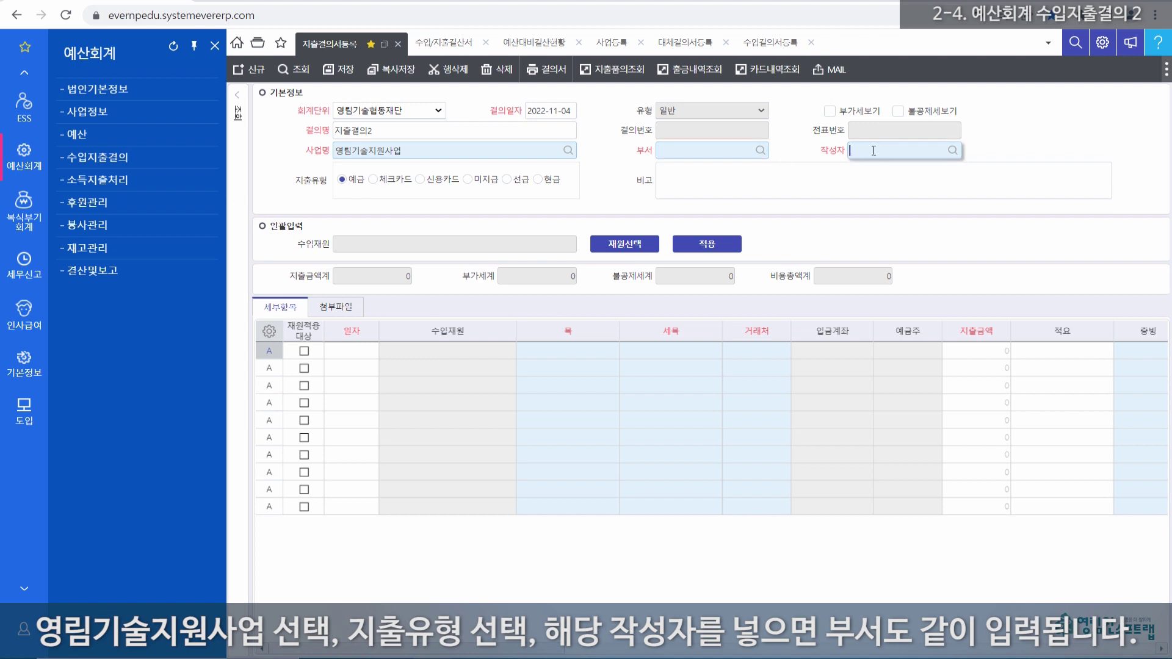
{"action": "key", "text": "Return"}
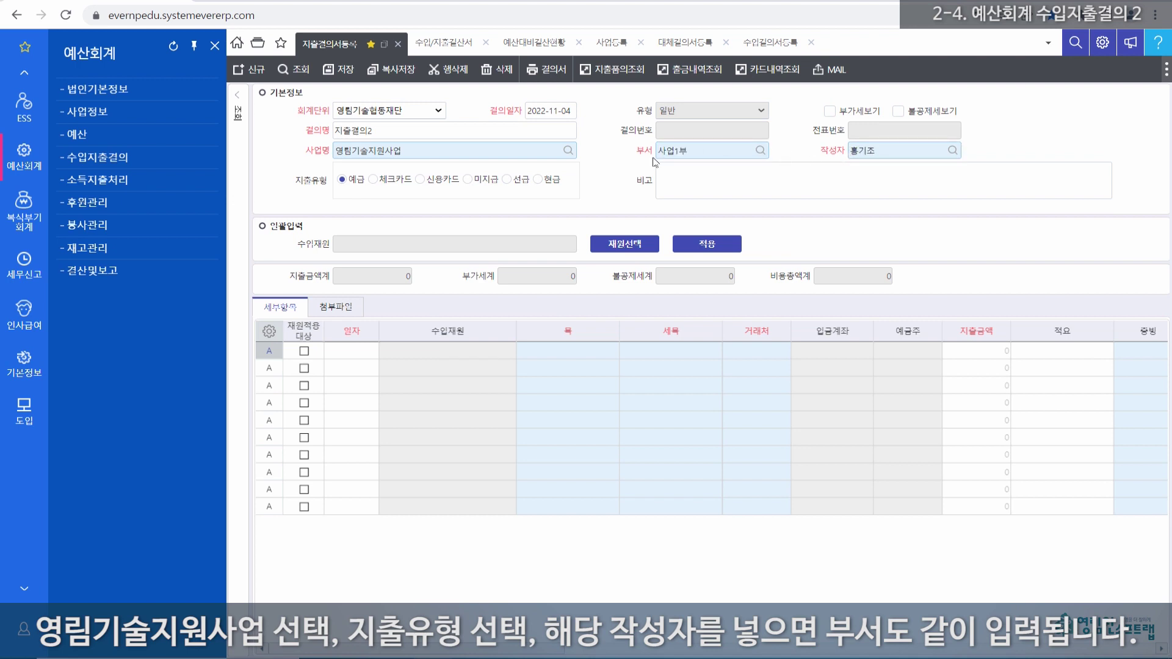
{"action": "double_click", "coordinate": [868, 148]}
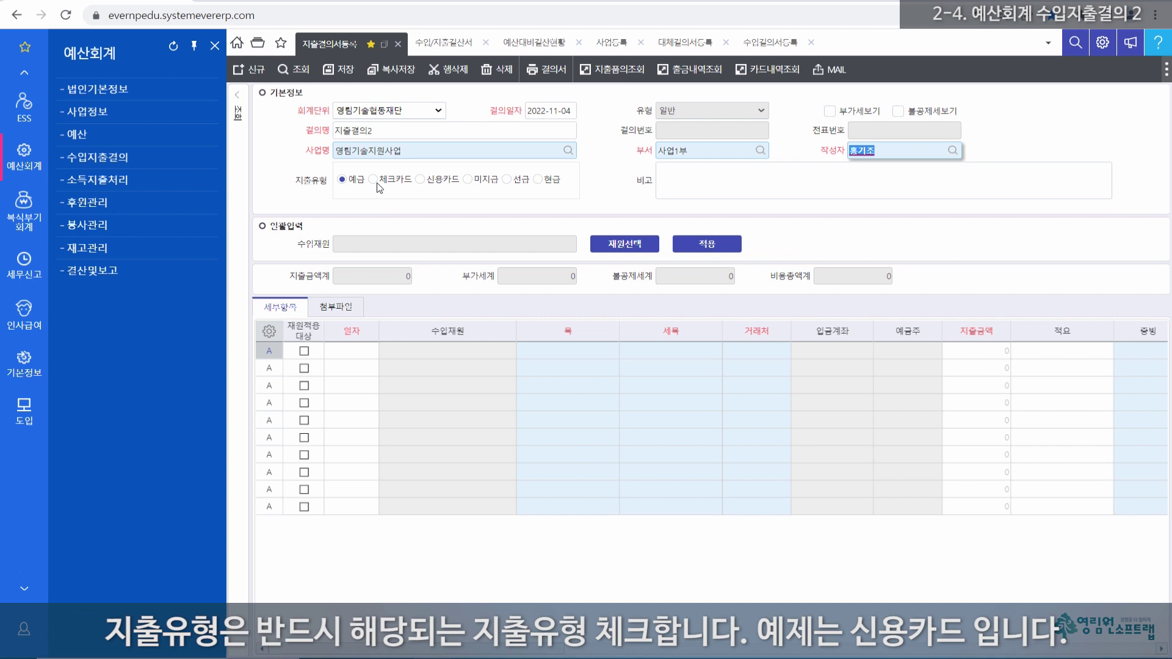
{"action": "left_click", "coordinate": [420, 181]}
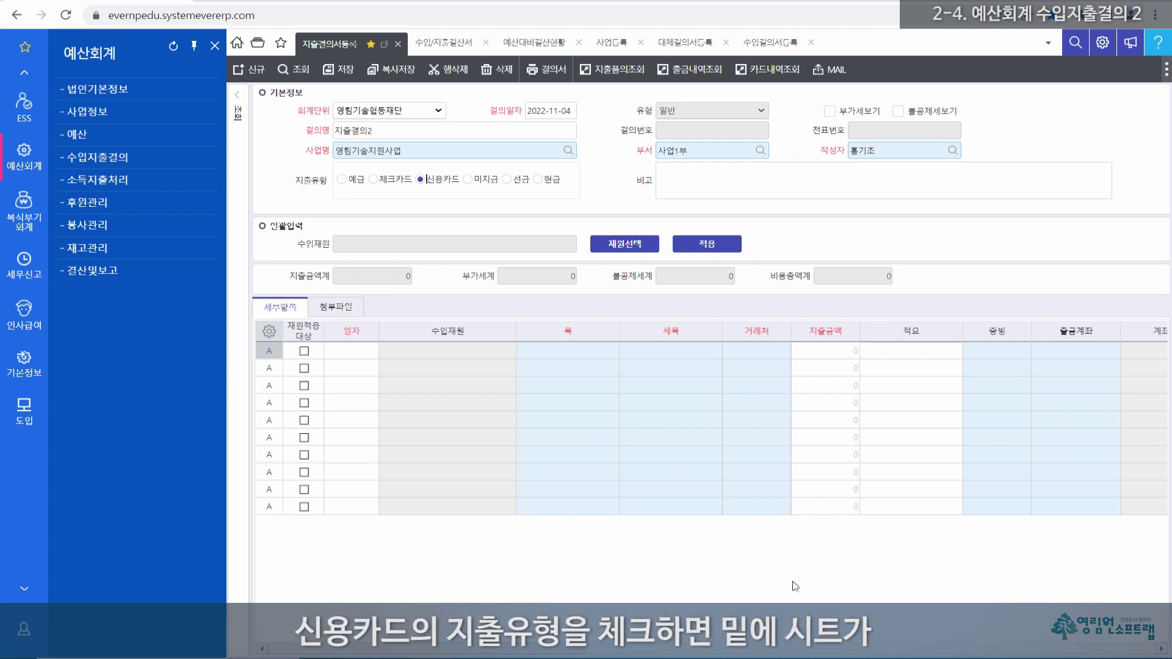
{"action": "left_click_drag", "start_coordinate": [602, 653], "coordinate": [746, 653]}
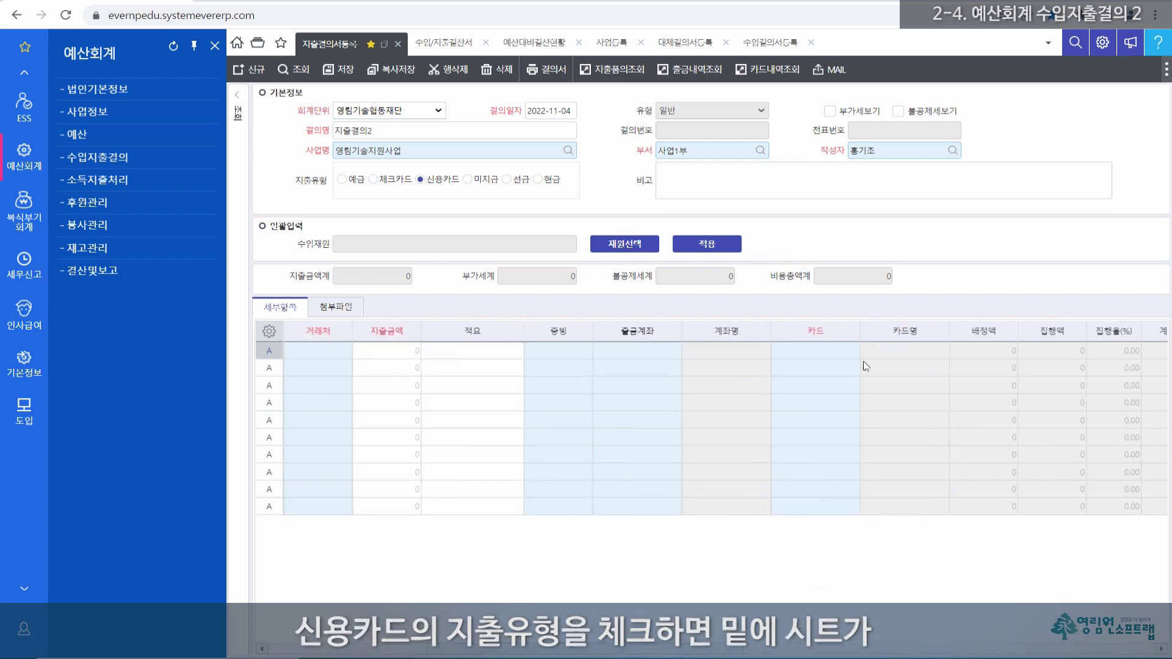
{"action": "left_click", "coordinate": [833, 330]}
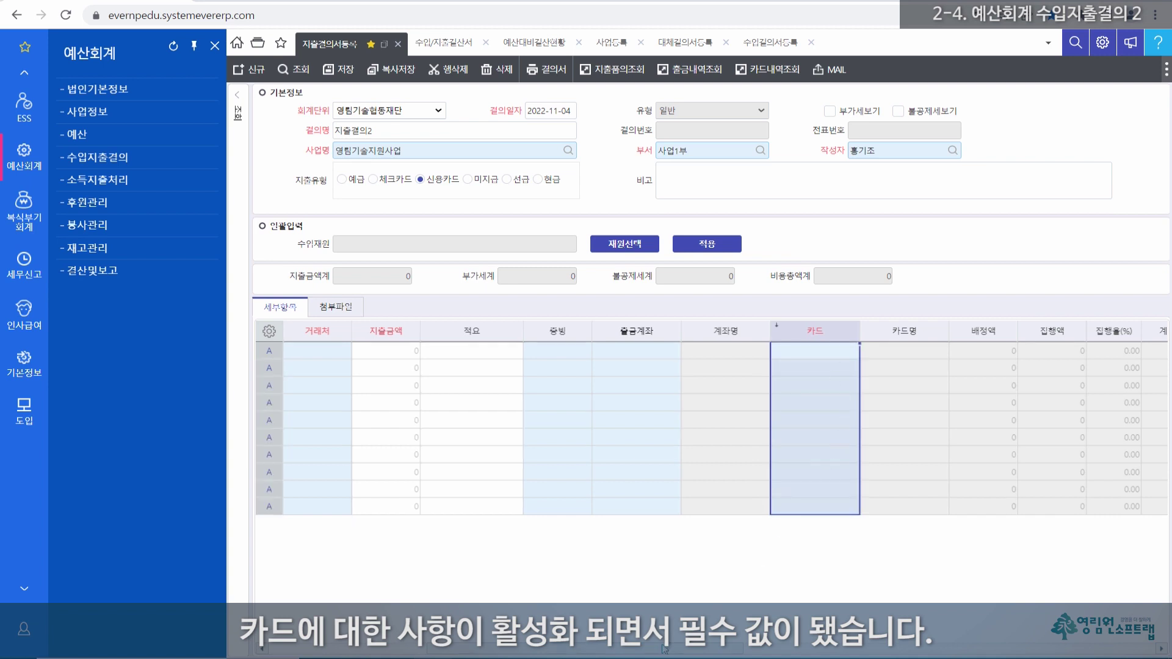
{"action": "left_click_drag", "start_coordinate": [664, 651], "coordinate": [523, 651]}
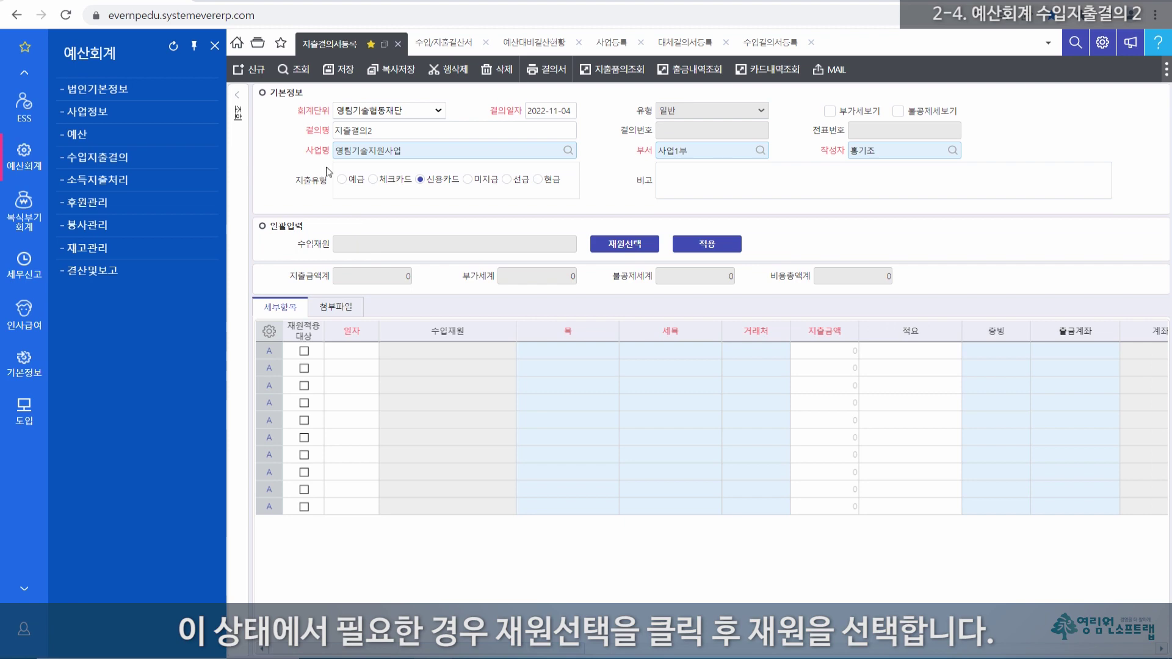
{"action": "left_click", "coordinate": [621, 246]}
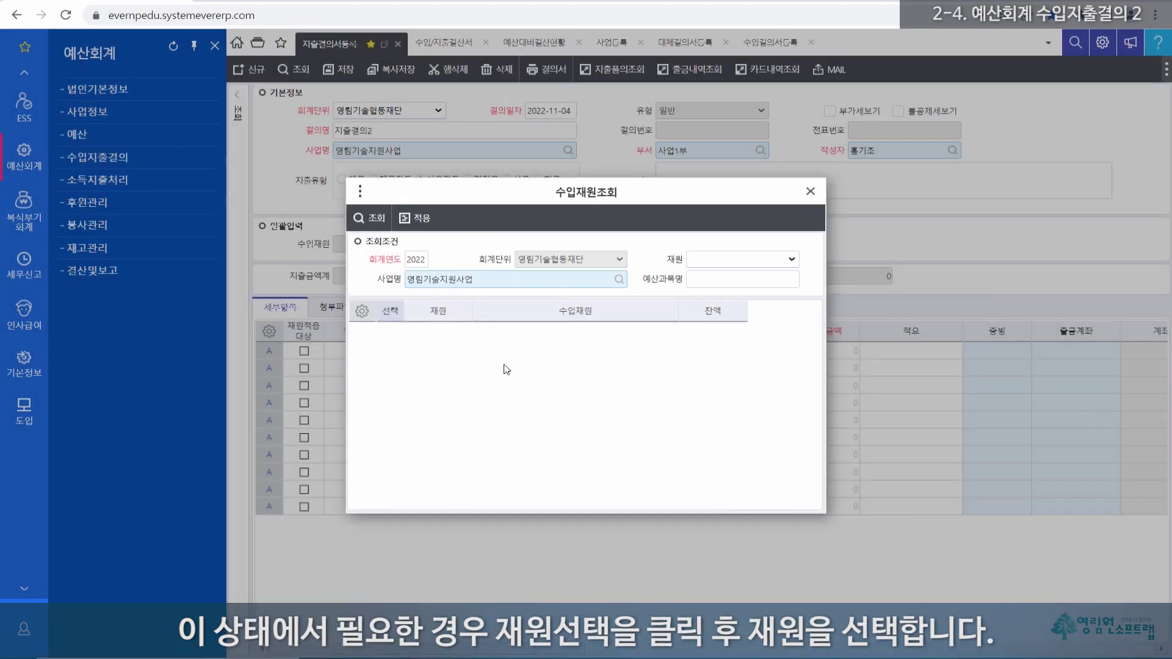
{"action": "left_click", "coordinate": [374, 219]}
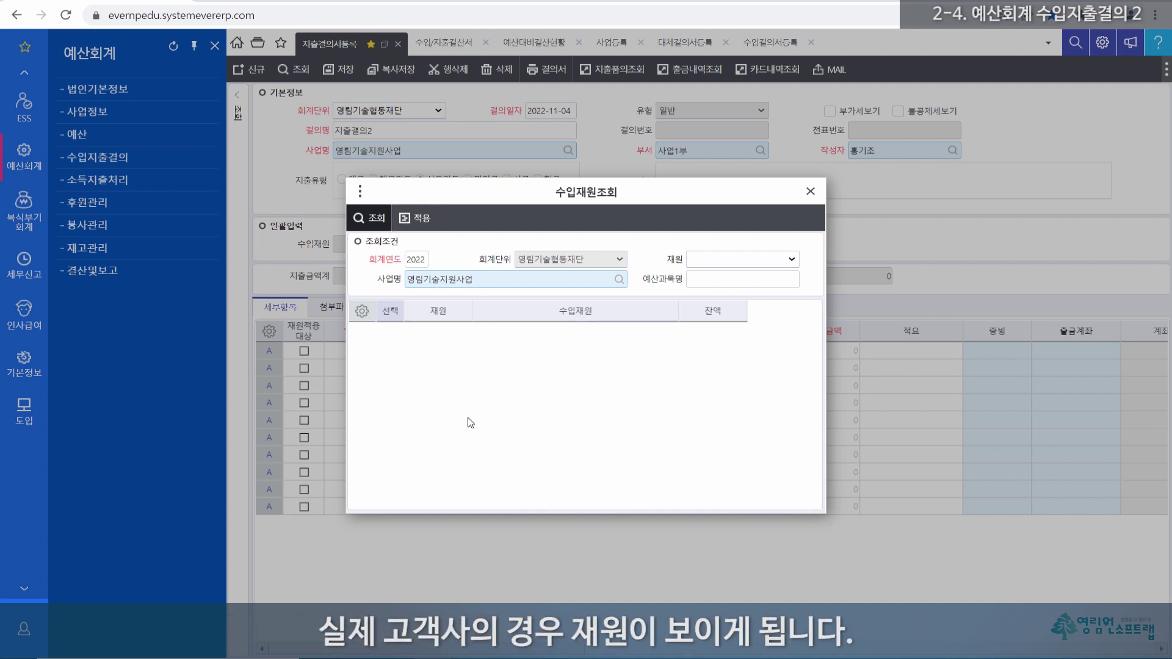
{"action": "left_click", "coordinate": [811, 191]}
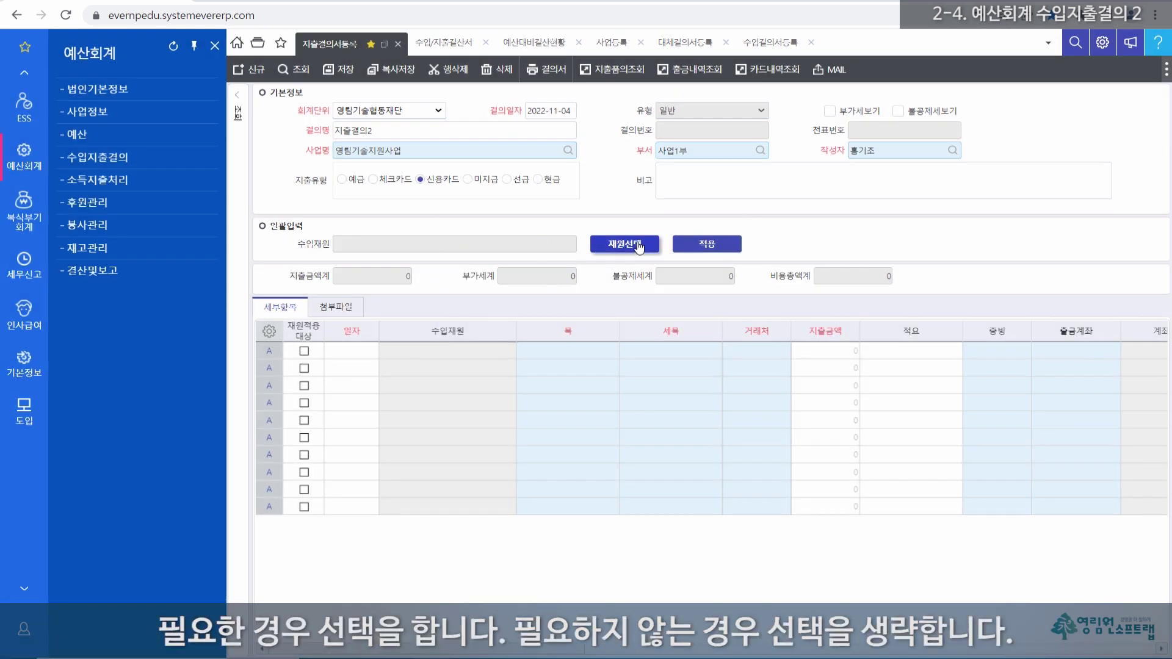
Step: Date the first detail line 2022-11-04
{"action": "left_click", "coordinate": [353, 350]}
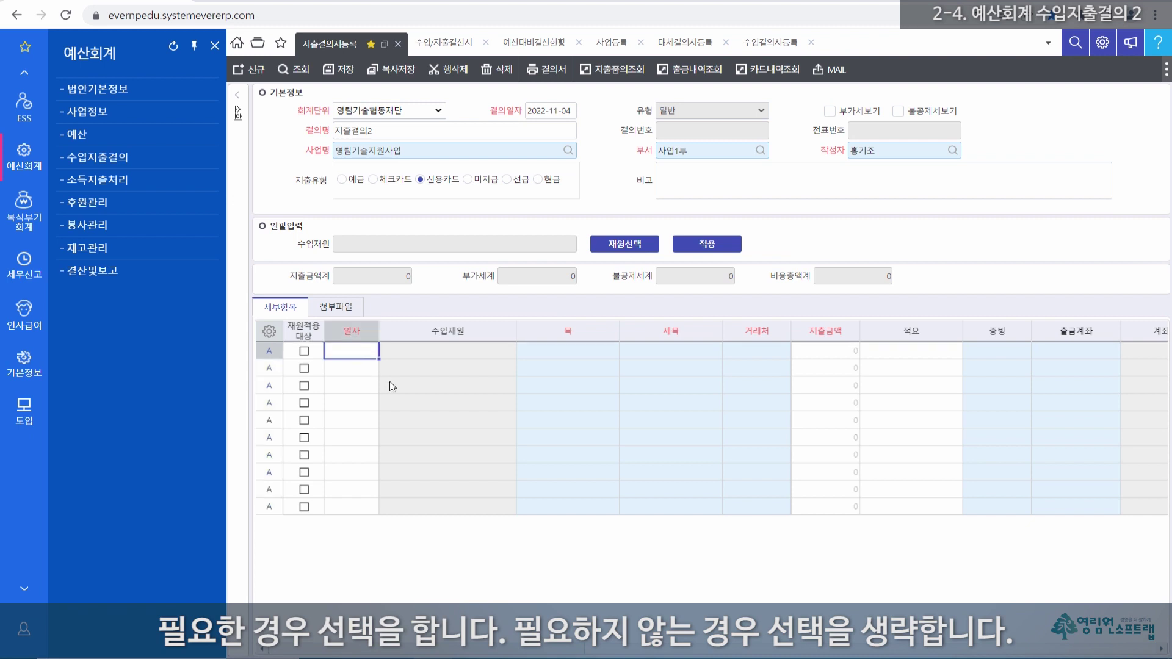
{"action": "type", "text": "20221104"}
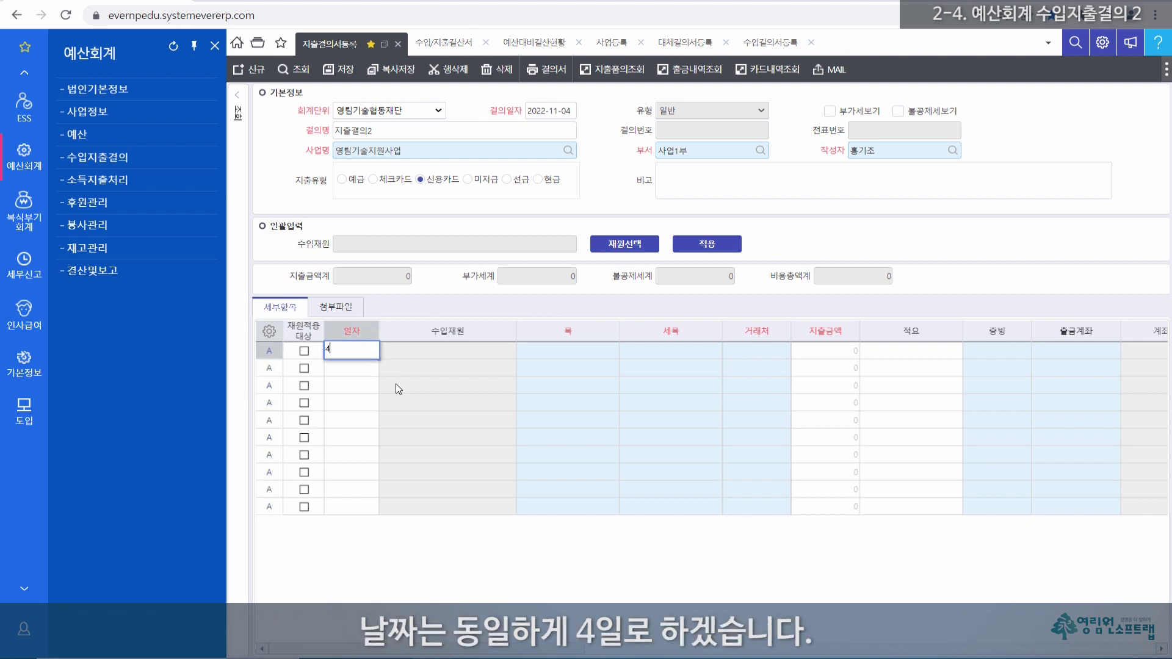
{"action": "key", "text": "Tab"}
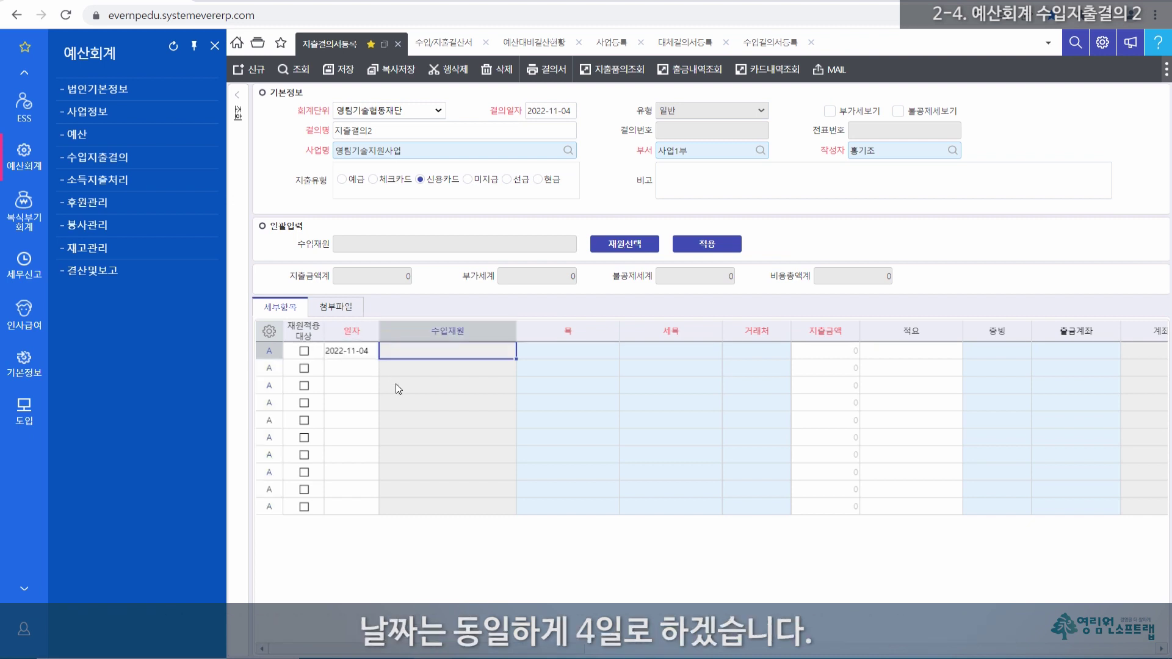
Step: Search the 목 budget items for 소모, finding only 소모품비, and close without applying it
{"action": "key", "text": "Tab"}
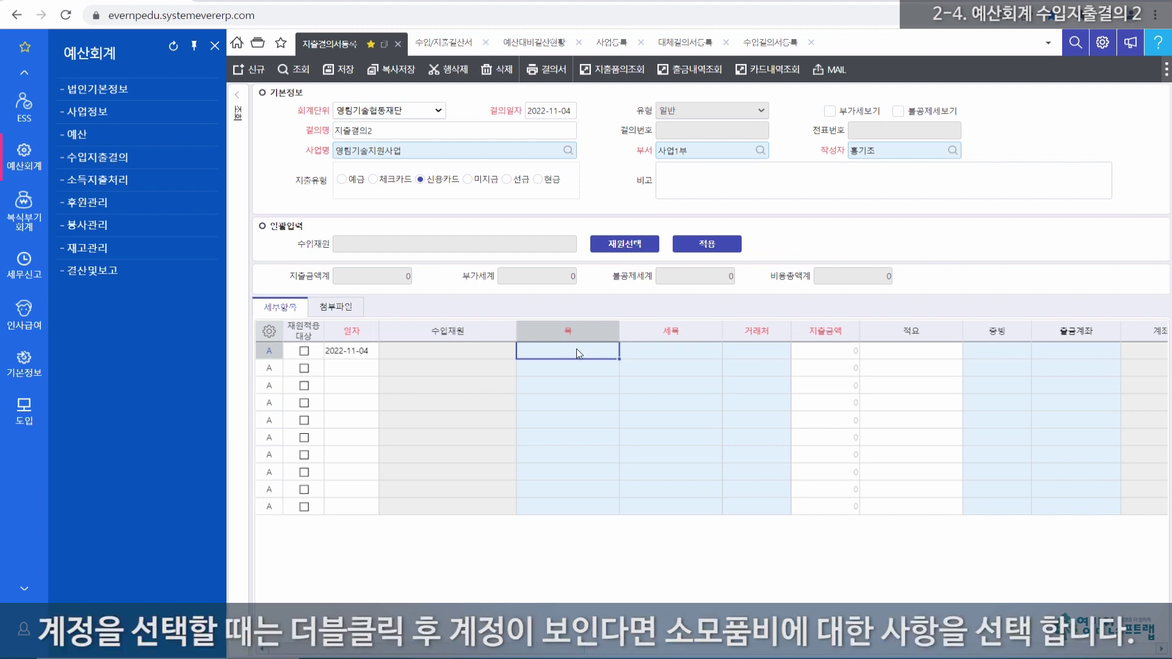
{"action": "double_click", "coordinate": [576, 351]}
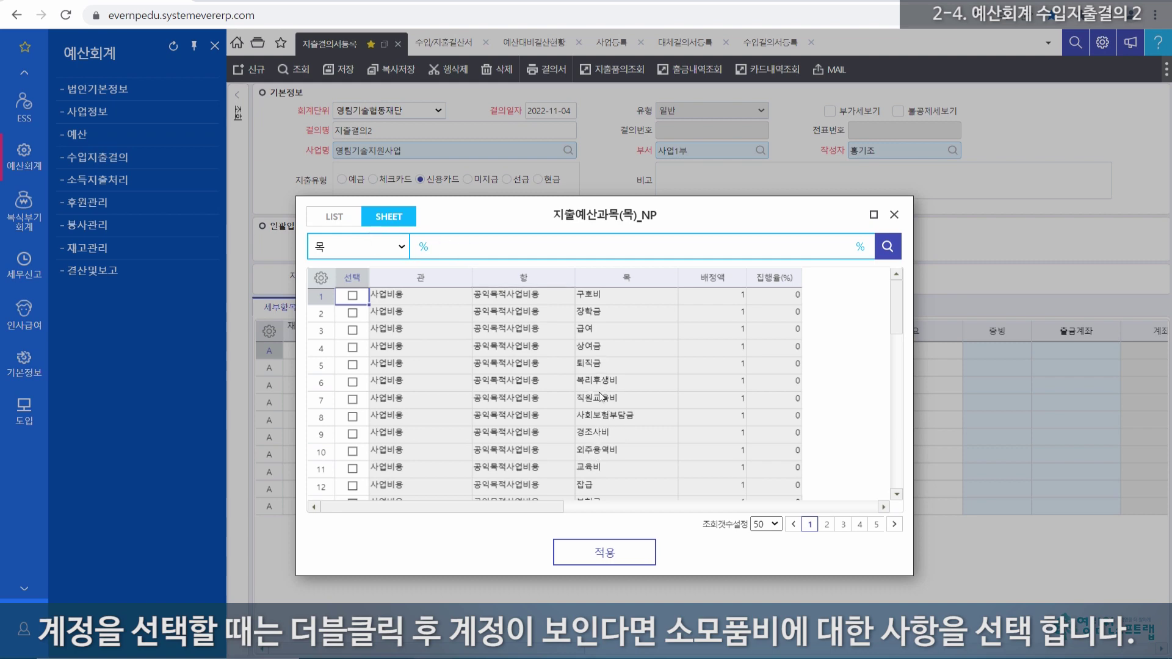
{"action": "scroll", "coordinate": [597, 450], "scroll_direction": "down", "scroll_amount": 6}
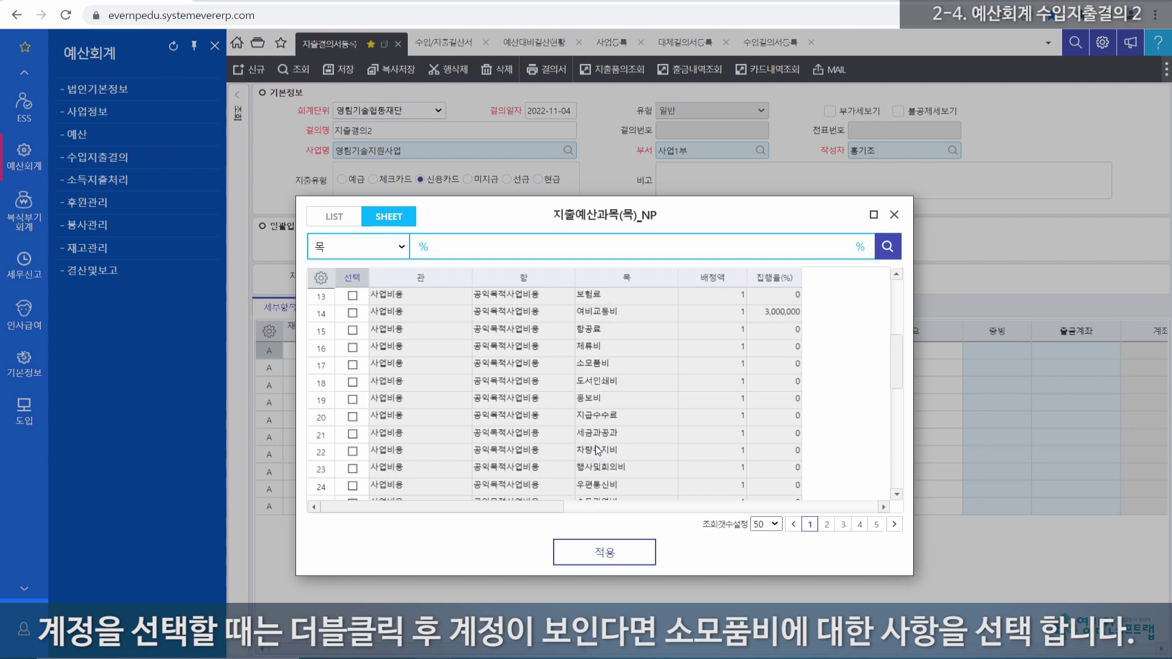
{"action": "scroll", "coordinate": [597, 451], "scroll_direction": "up", "scroll_amount": 1}
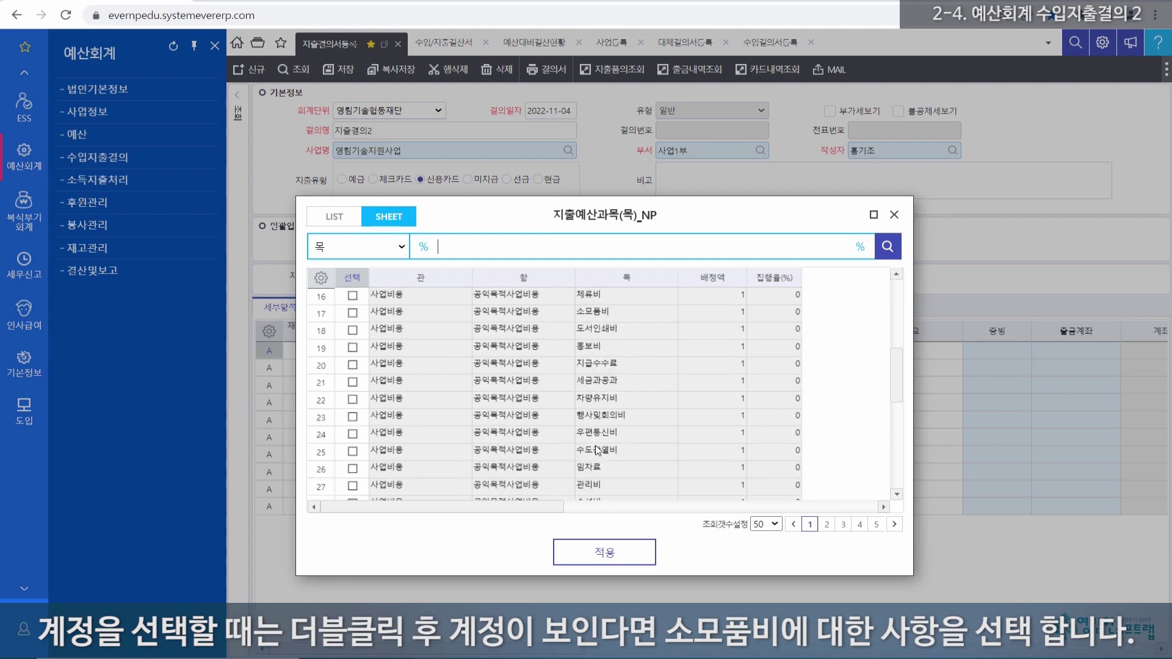
{"action": "left_click", "coordinate": [598, 314]}
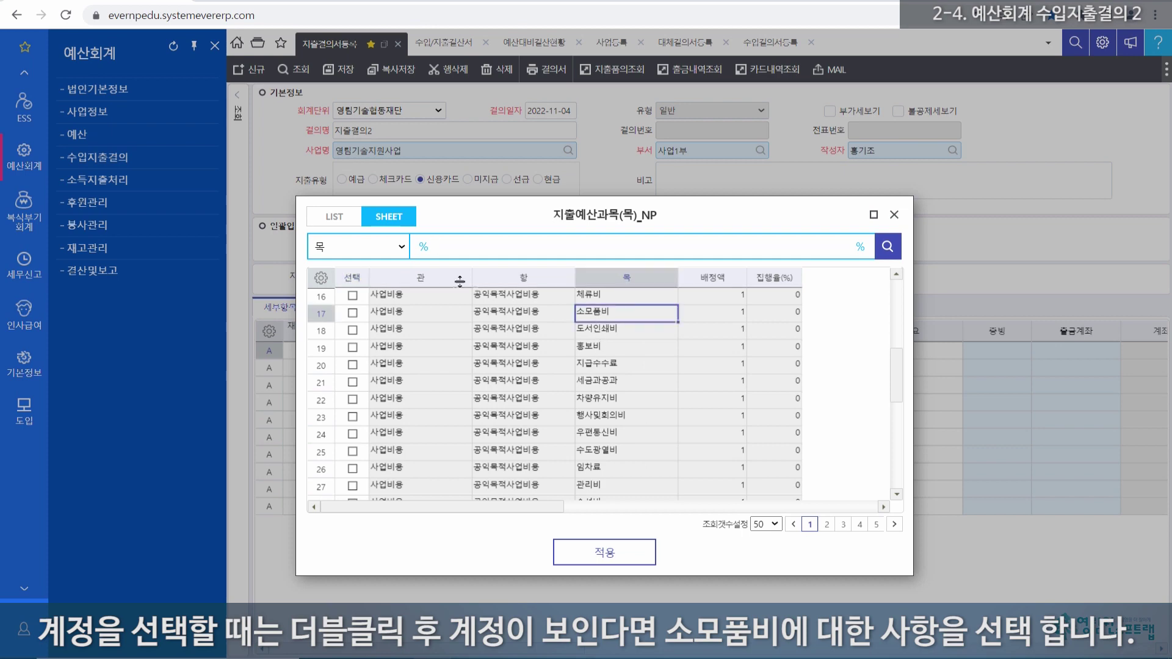
{"action": "type", "text": "소모"}
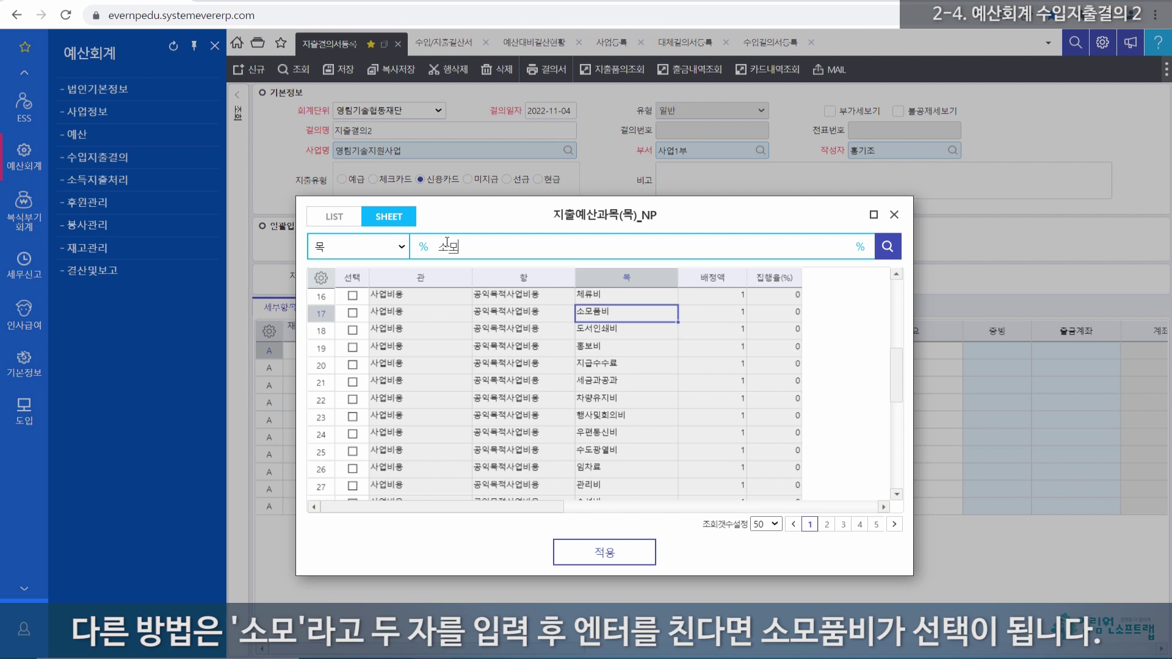
{"action": "key", "text": "Return"}
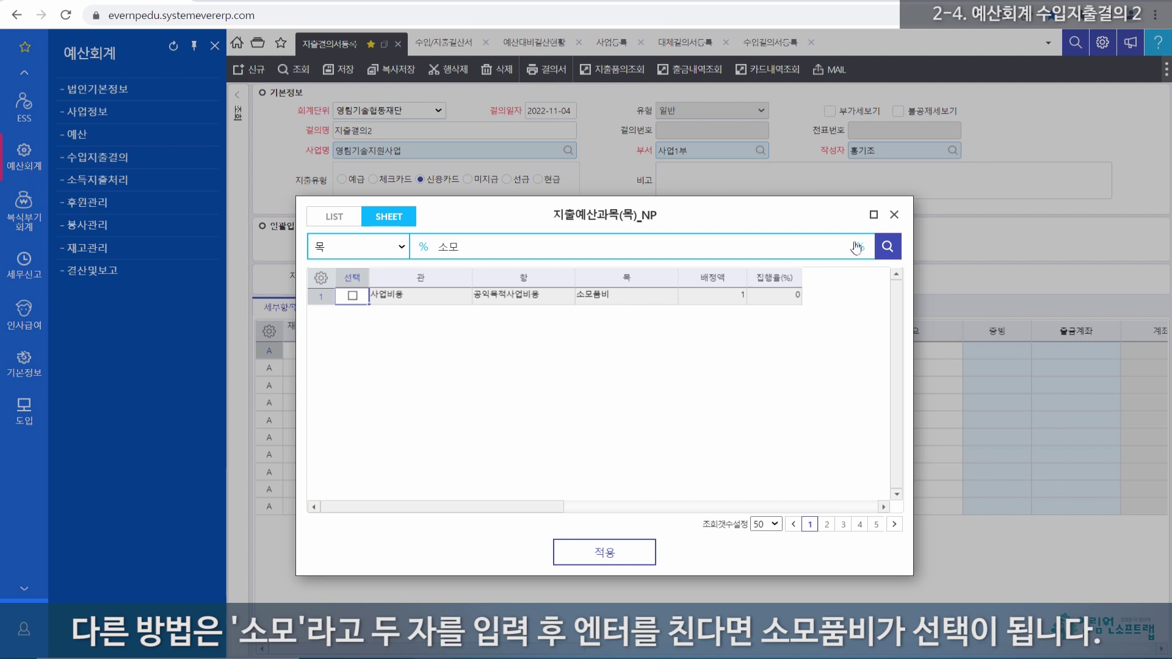
{"action": "left_click", "coordinate": [894, 215]}
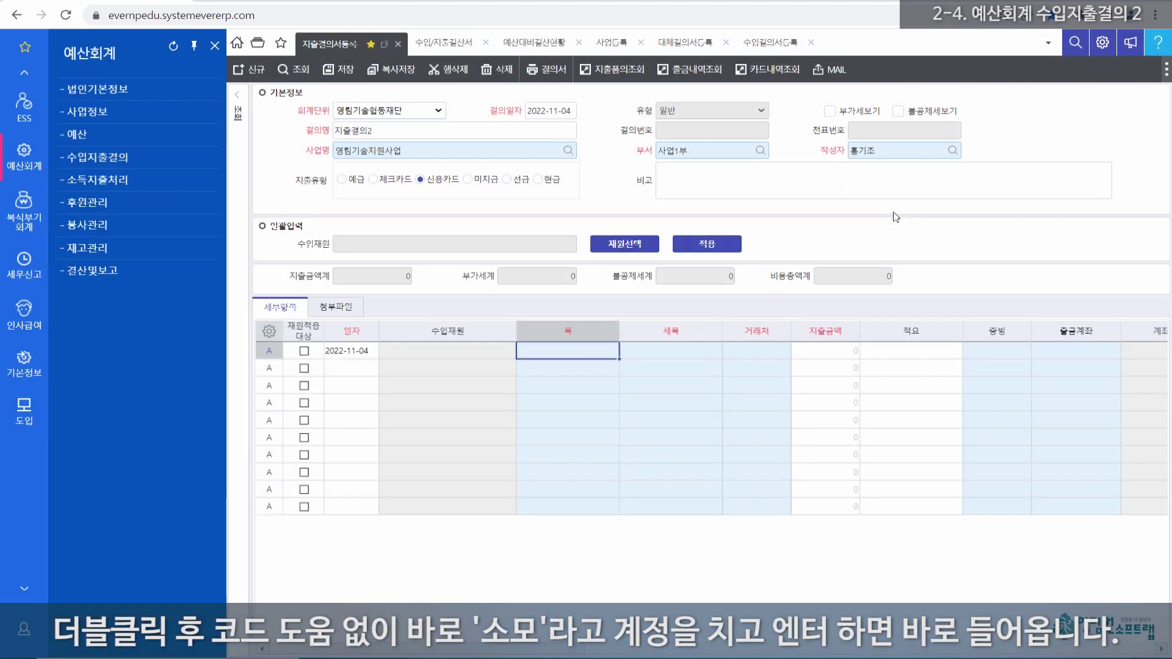
Step: Set the first line's item and sub-item to 소모품비 and the vendor to 기타거래처
{"action": "double_click", "coordinate": [565, 350]}
{"action": "type", "text": "소모"}
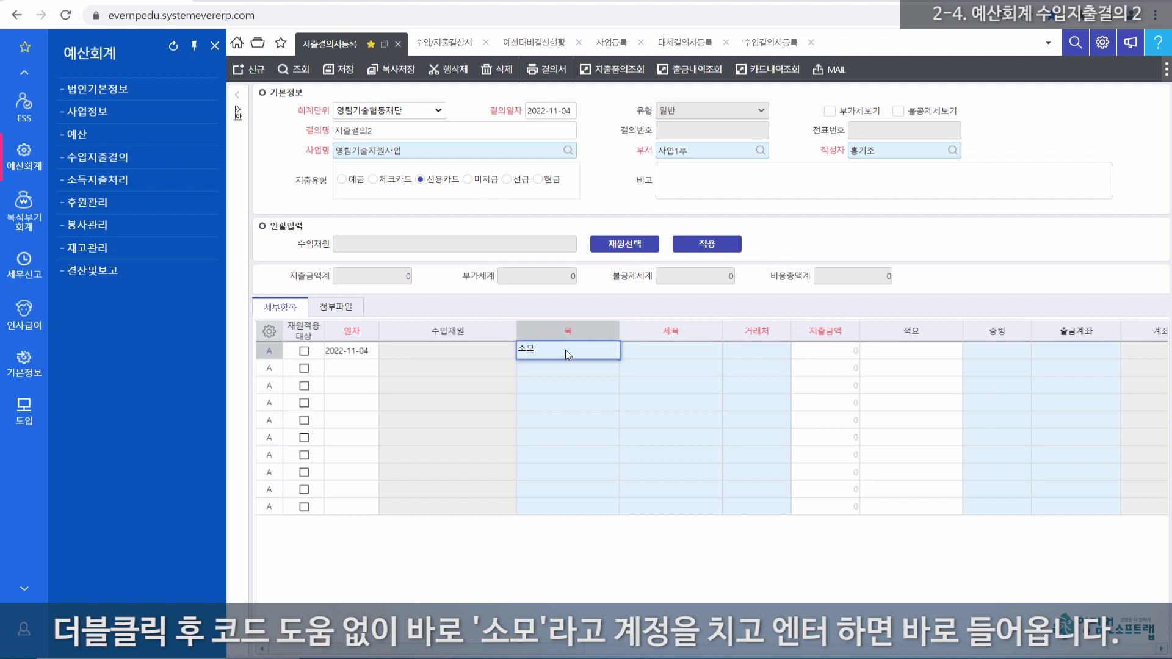
{"action": "key", "text": "Return"}
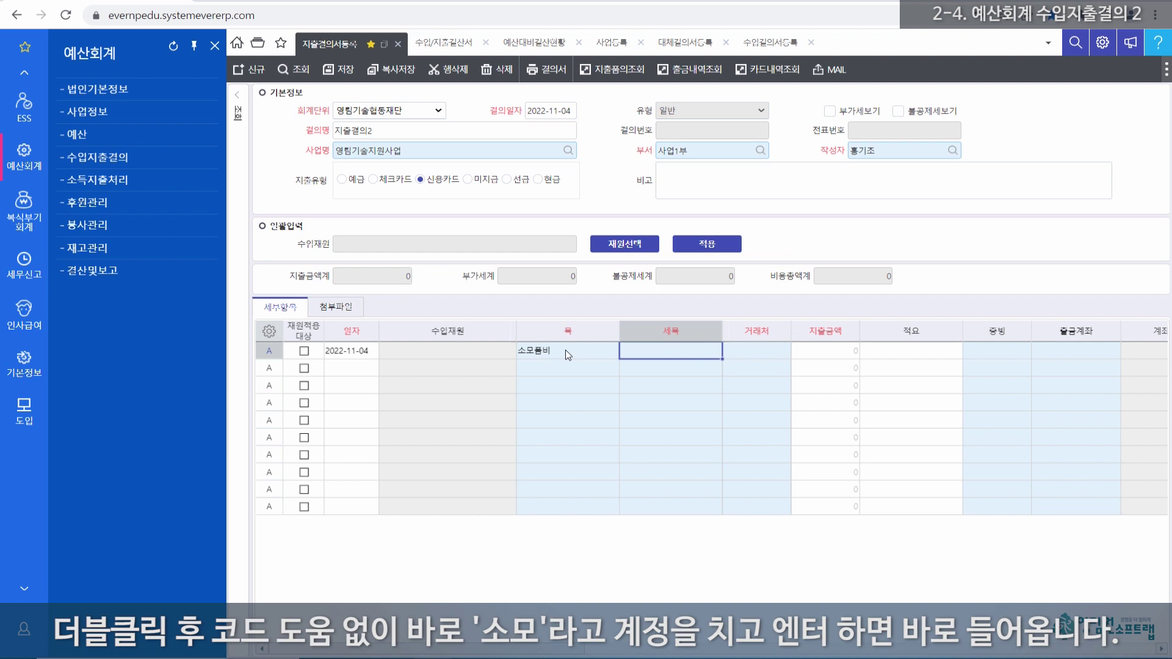
{"action": "type", "text": "소모"}
{"action": "key", "text": "Return"}
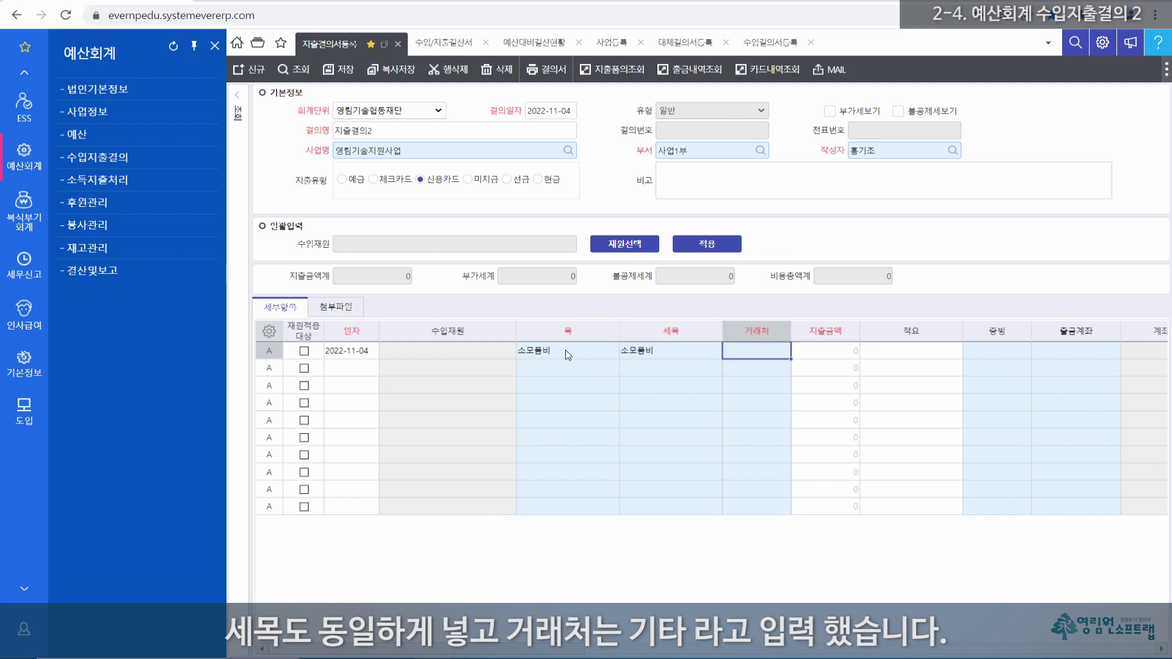
{"action": "type", "text": "기타"}
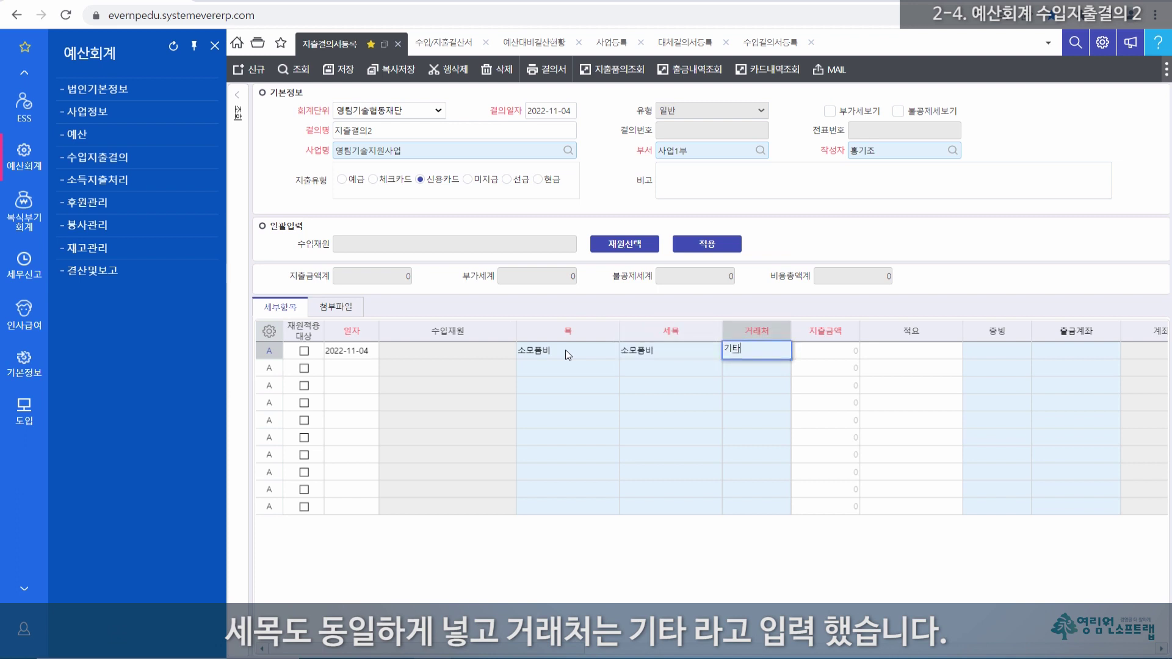
{"action": "key", "text": "Return"}
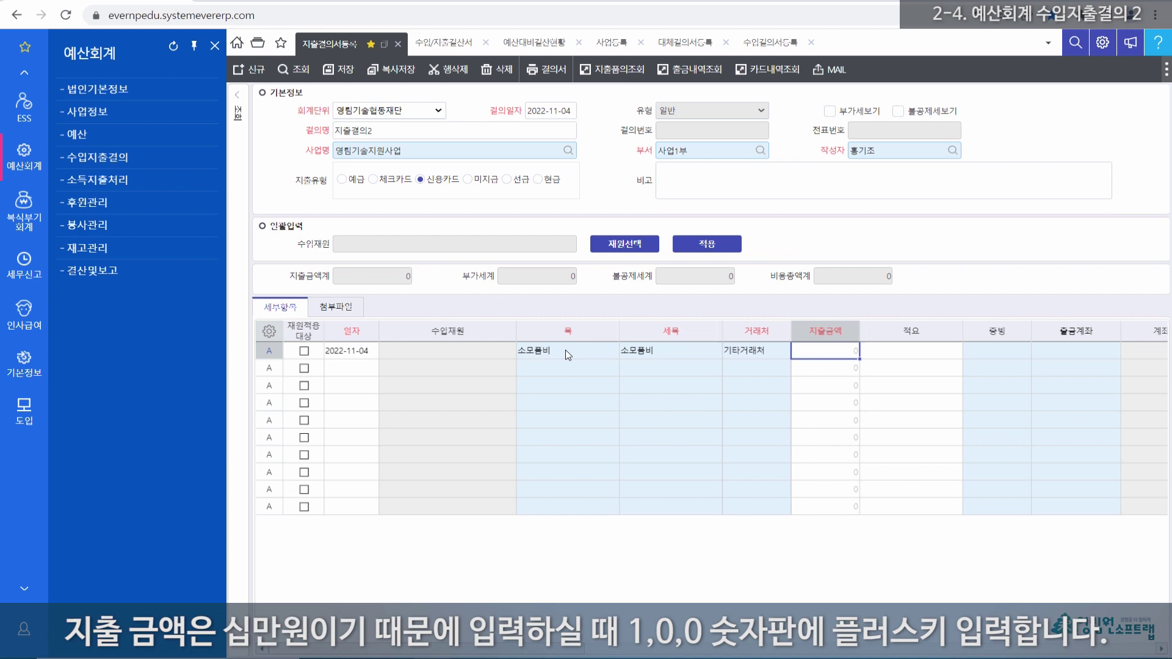
Step: Enter spending amount 100,000 and memo 소모품 on the first line
{"action": "type", "text": "1000000"}
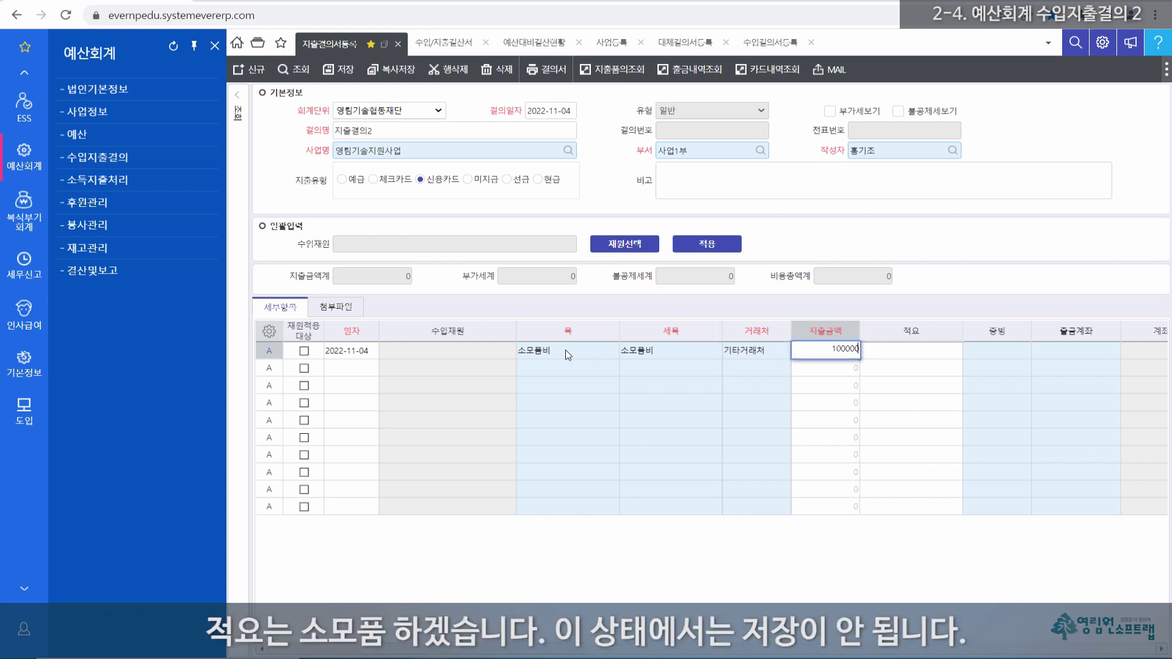
{"action": "key", "text": "Return"}
{"action": "type", "text": "소모"}
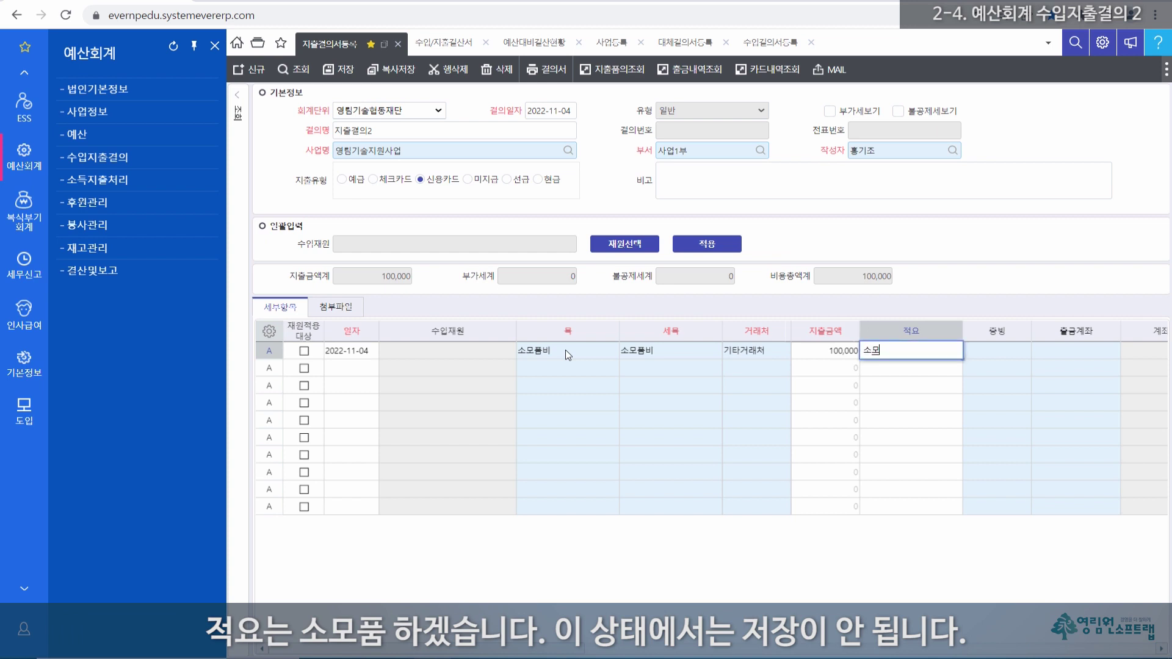
{"action": "key", "text": "Return"}
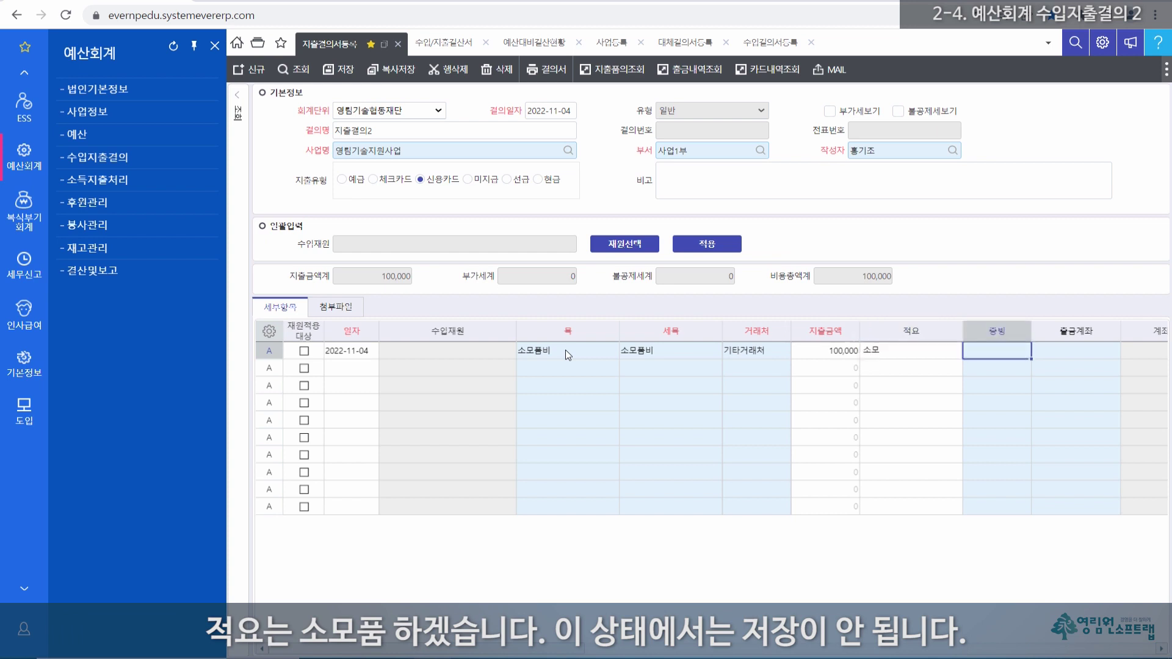
{"action": "key", "text": "Left"}
{"action": "key", "text": "F2"}
{"action": "type", "text": "품"}
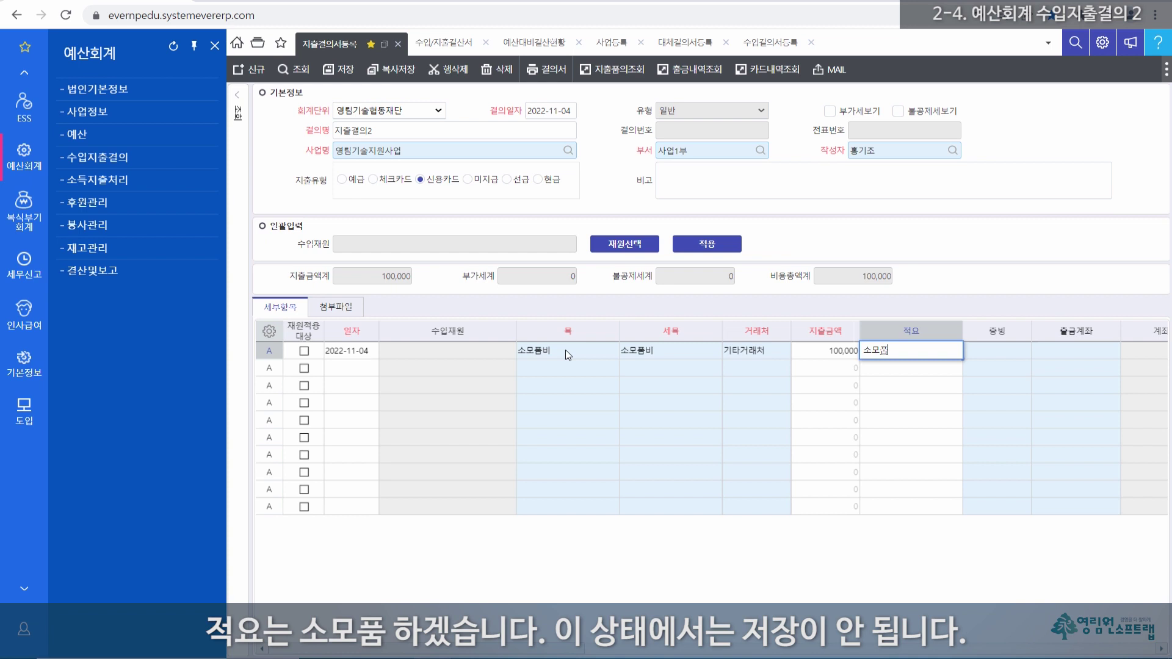
{"action": "key", "text": "Return"}
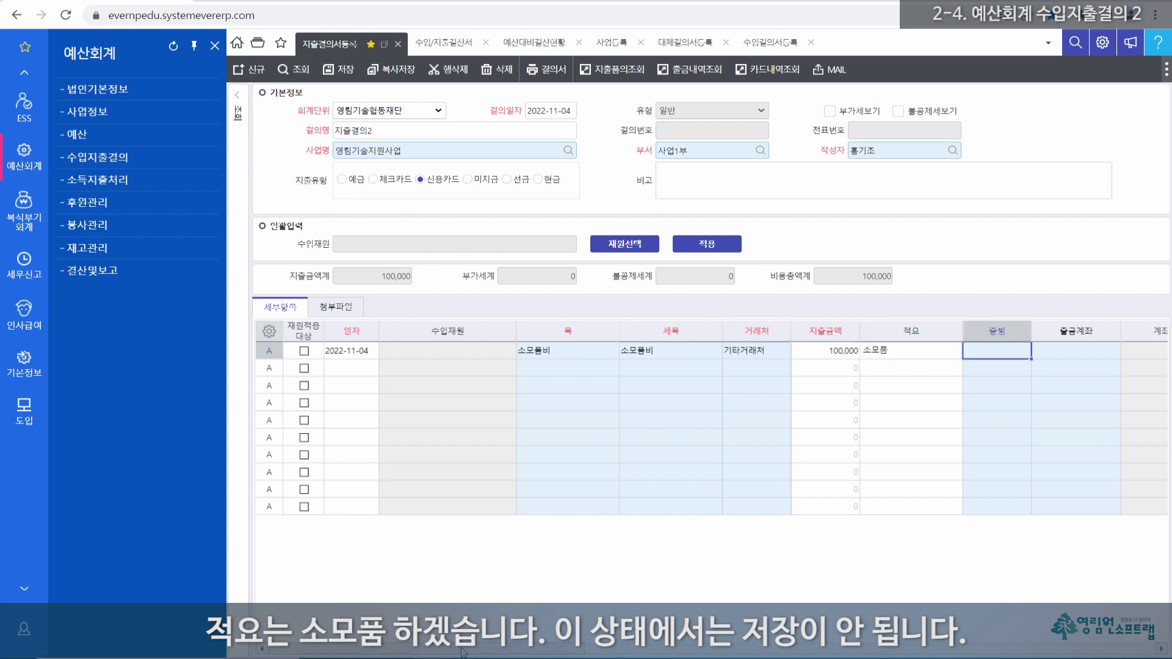
{"action": "left_click_drag", "start_coordinate": [463, 652], "coordinate": [661, 652]}
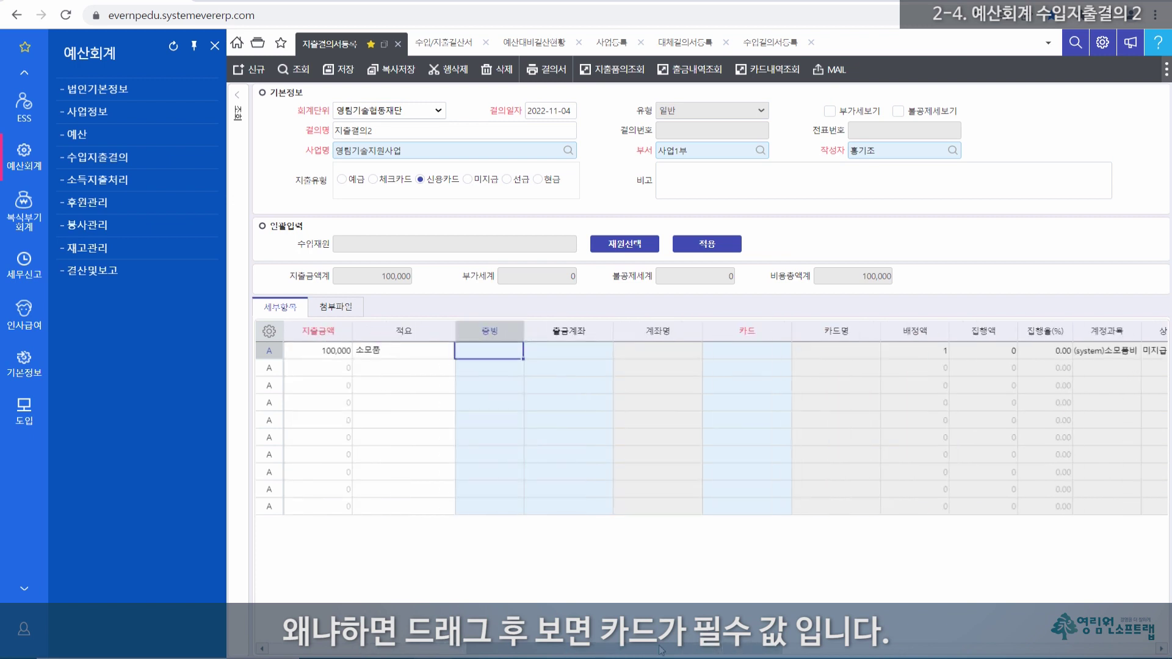
{"action": "left_click", "coordinate": [753, 357]}
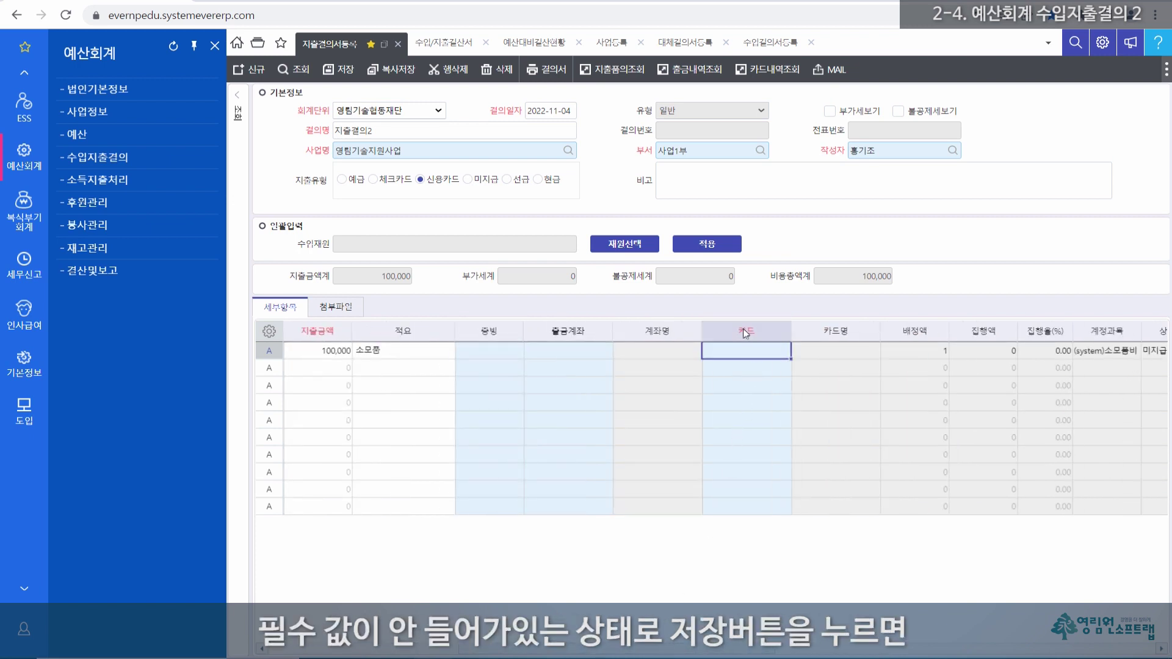
{"action": "left_click", "coordinate": [746, 333]}
{"action": "left_click", "coordinate": [747, 355]}
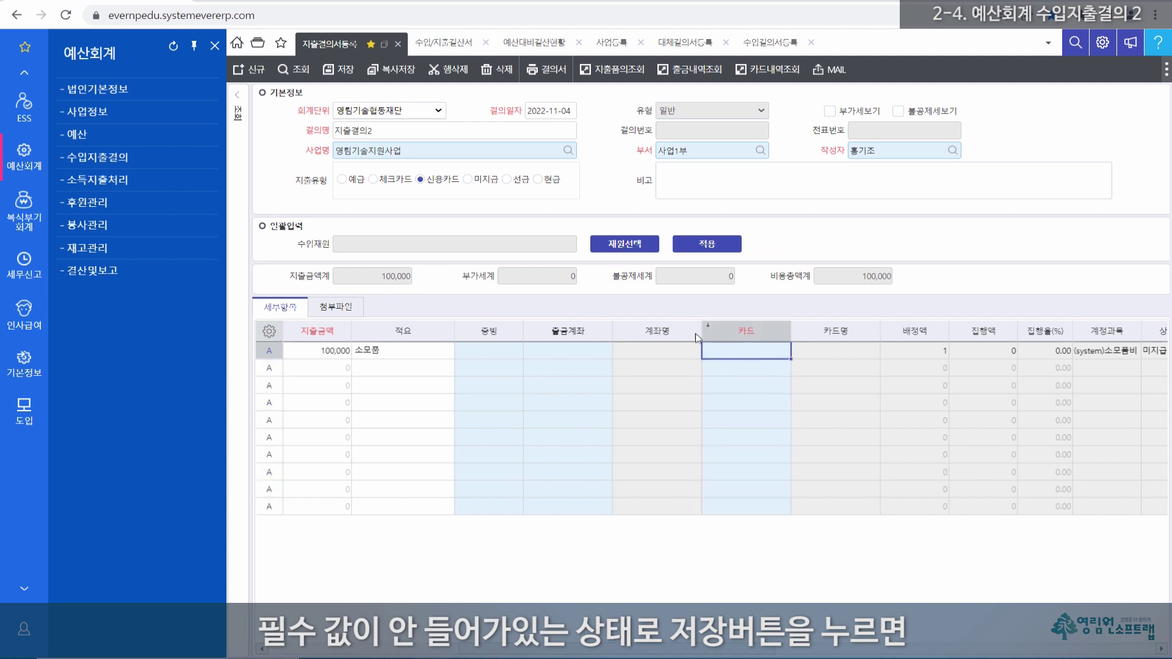
{"action": "left_click", "coordinate": [345, 72]}
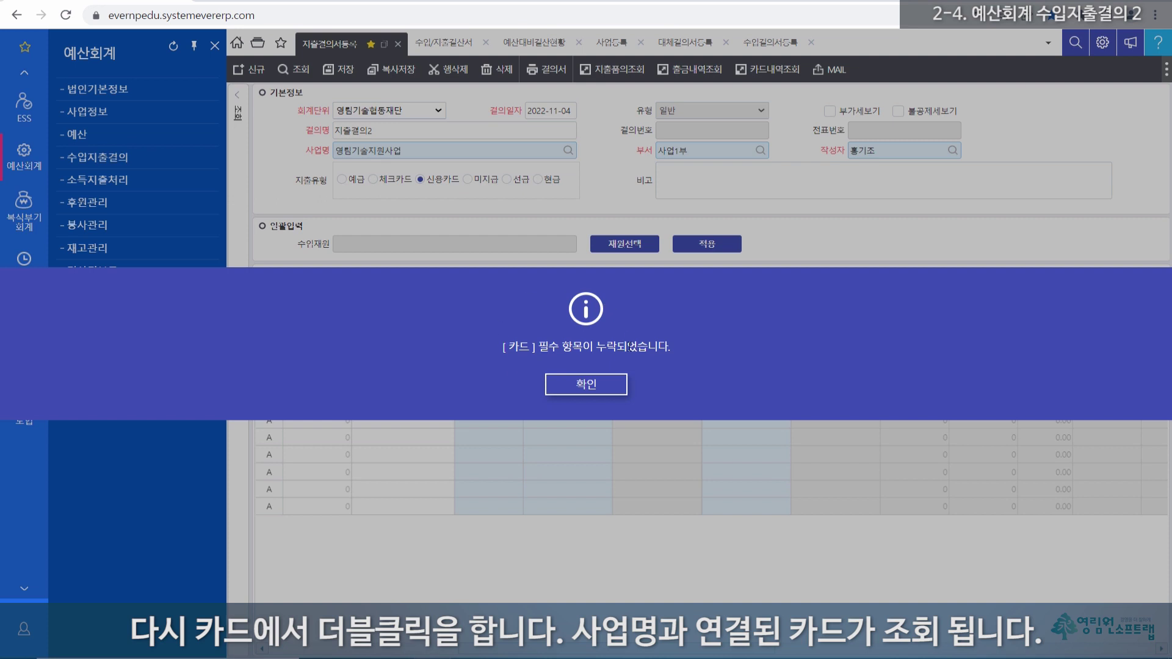
{"action": "left_click", "coordinate": [587, 385]}
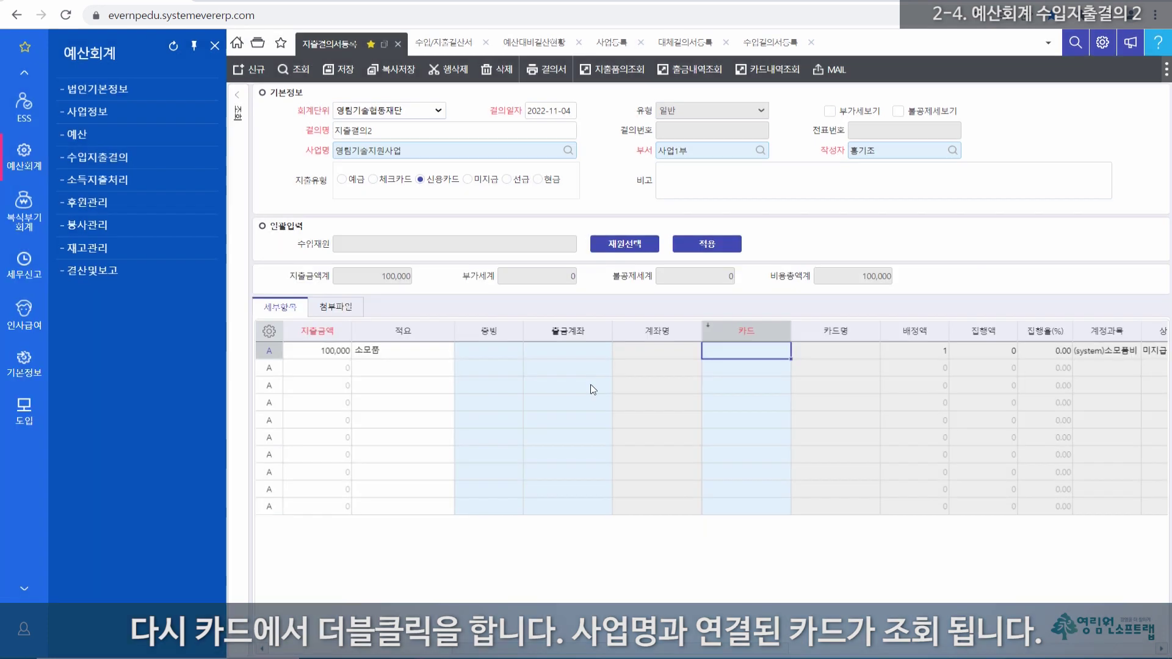
{"action": "double_click", "coordinate": [737, 350]}
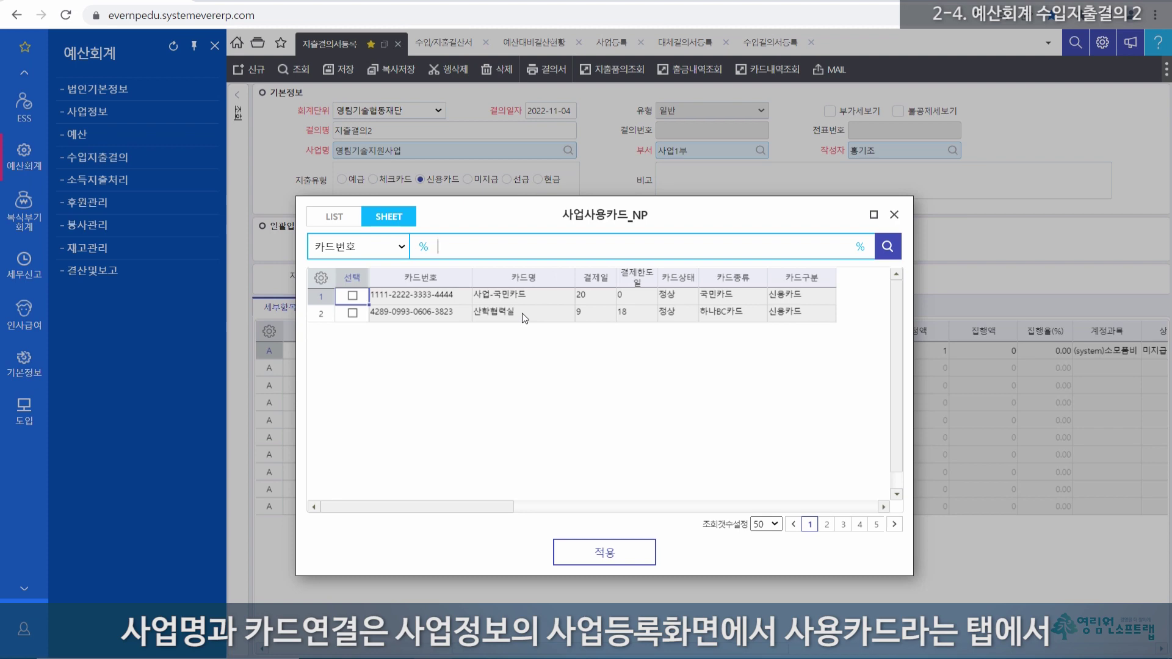
{"action": "left_click", "coordinate": [894, 214]}
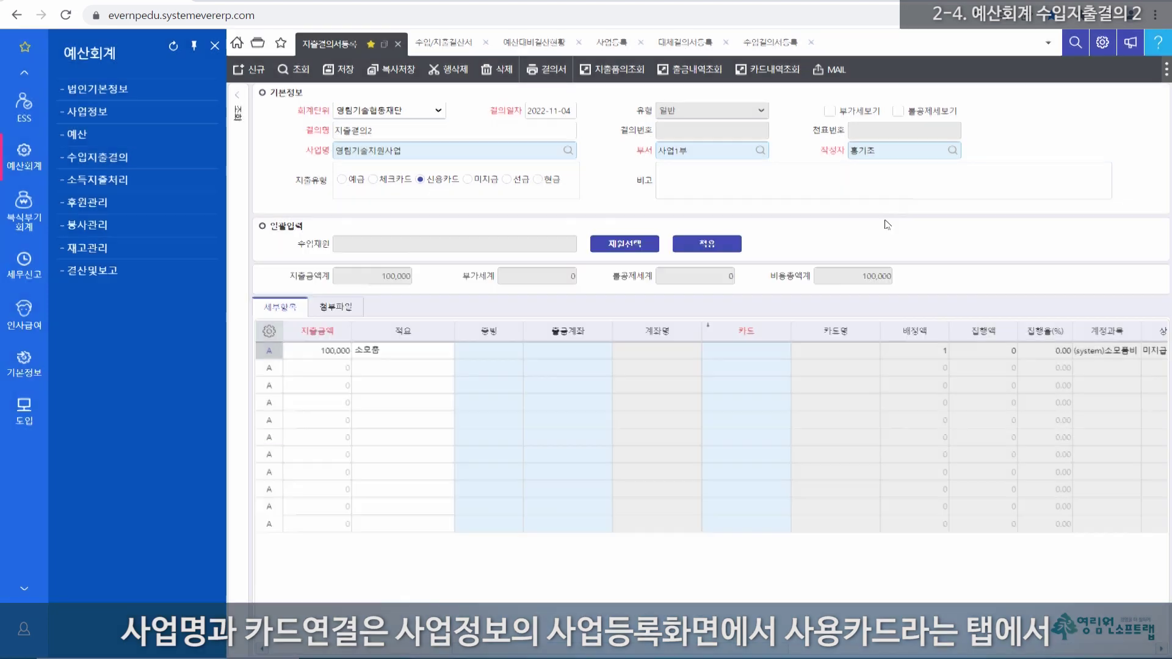
Step: List 사업등록's 사용카드 and highlight 영림기술지원사업's two cards, 산학협력실 and 사업-국민카드
{"action": "left_click", "coordinate": [102, 114]}
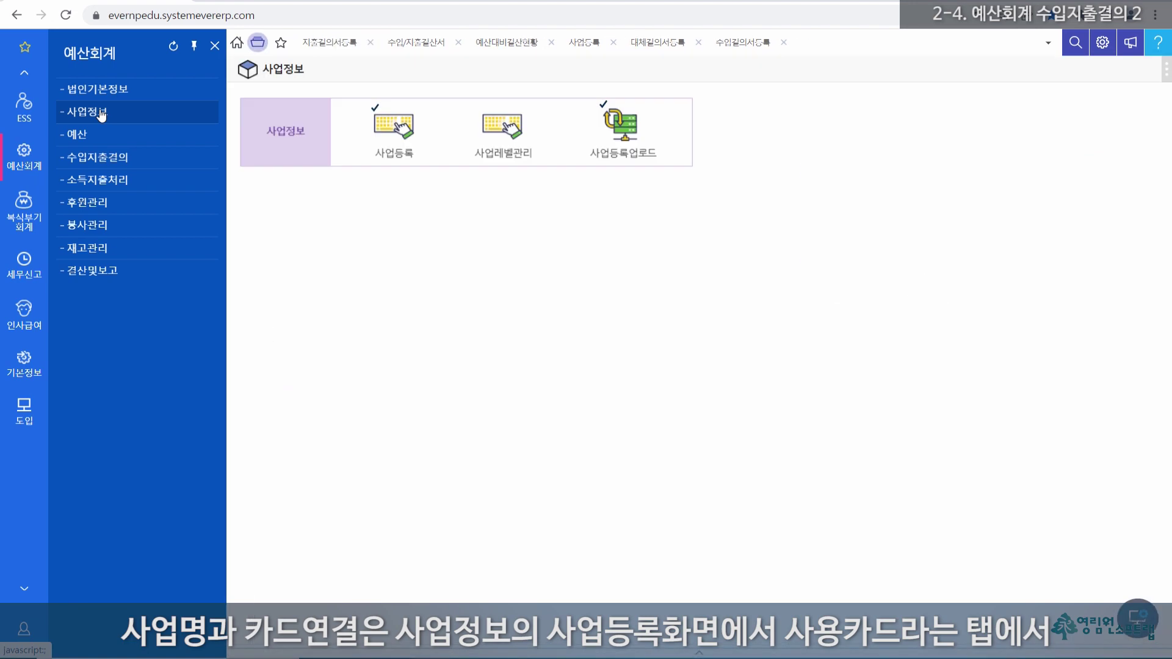
{"action": "left_click", "coordinate": [401, 126]}
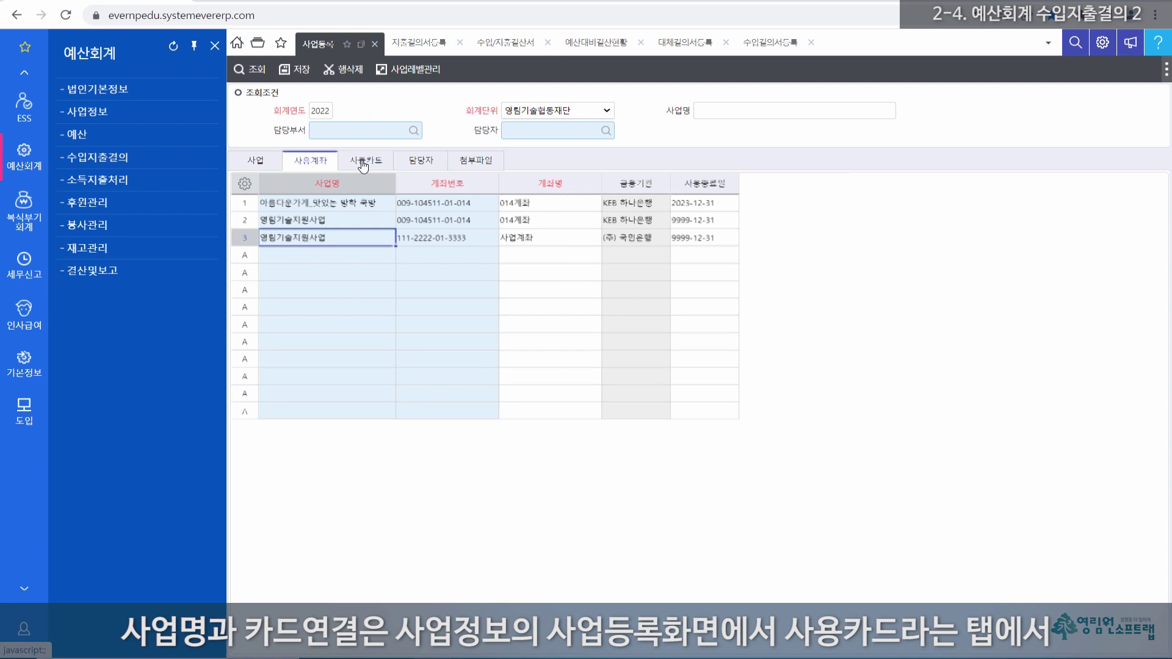
{"action": "left_click", "coordinate": [364, 164]}
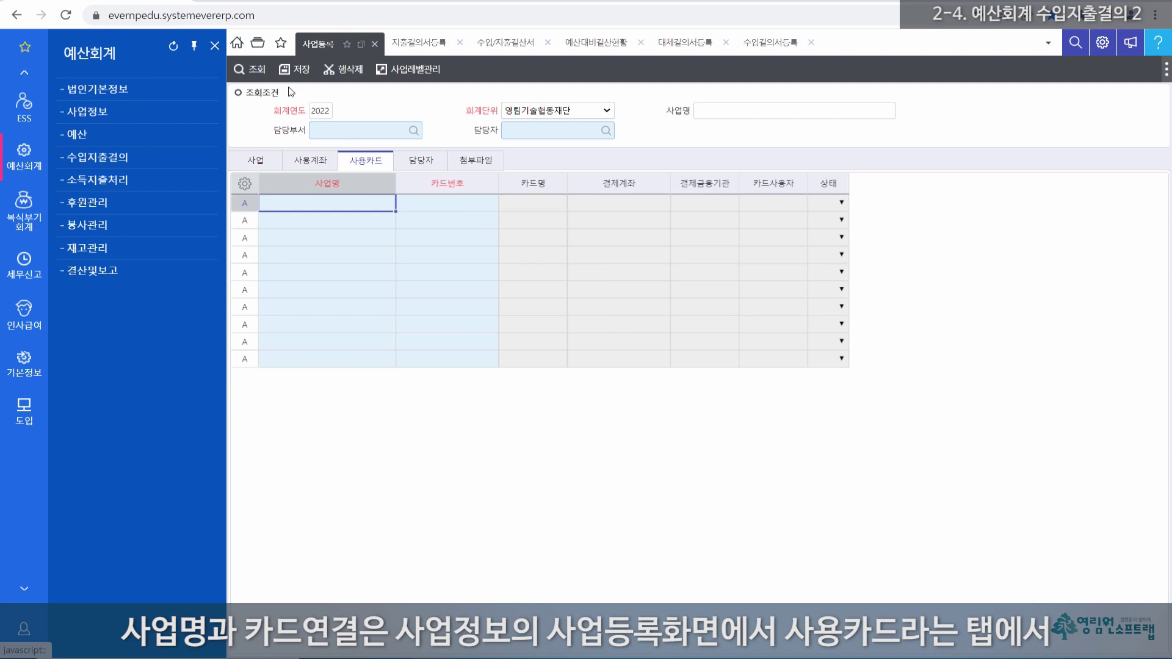
{"action": "left_click", "coordinate": [255, 70]}
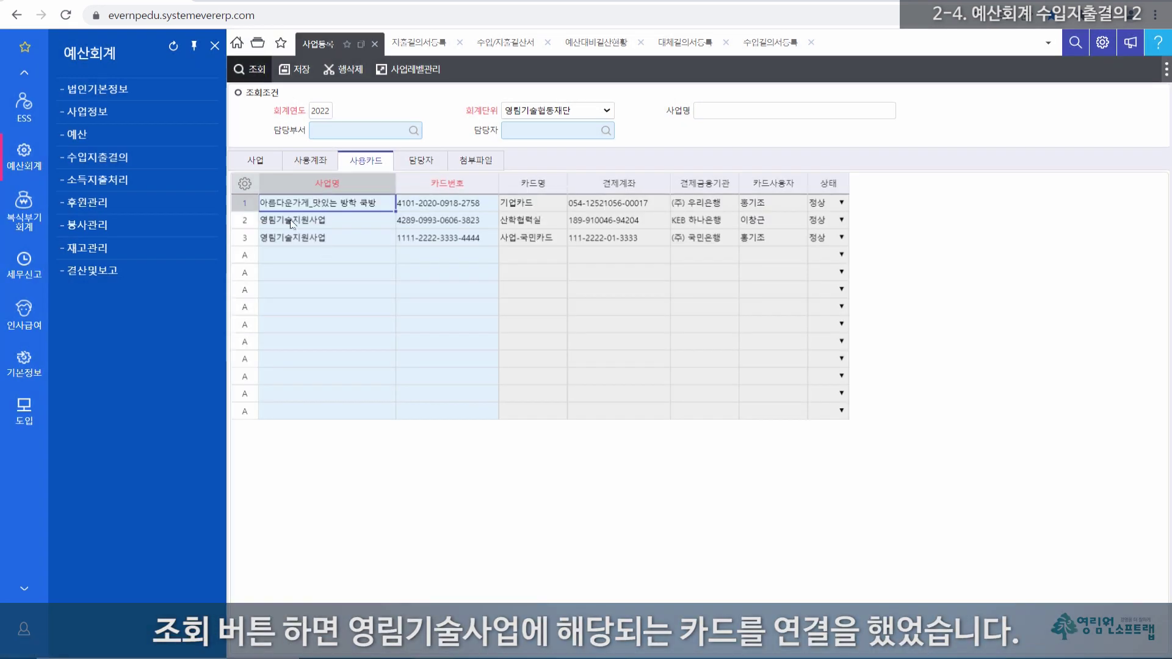
{"action": "left_click_drag", "start_coordinate": [280, 220], "coordinate": [725, 239]}
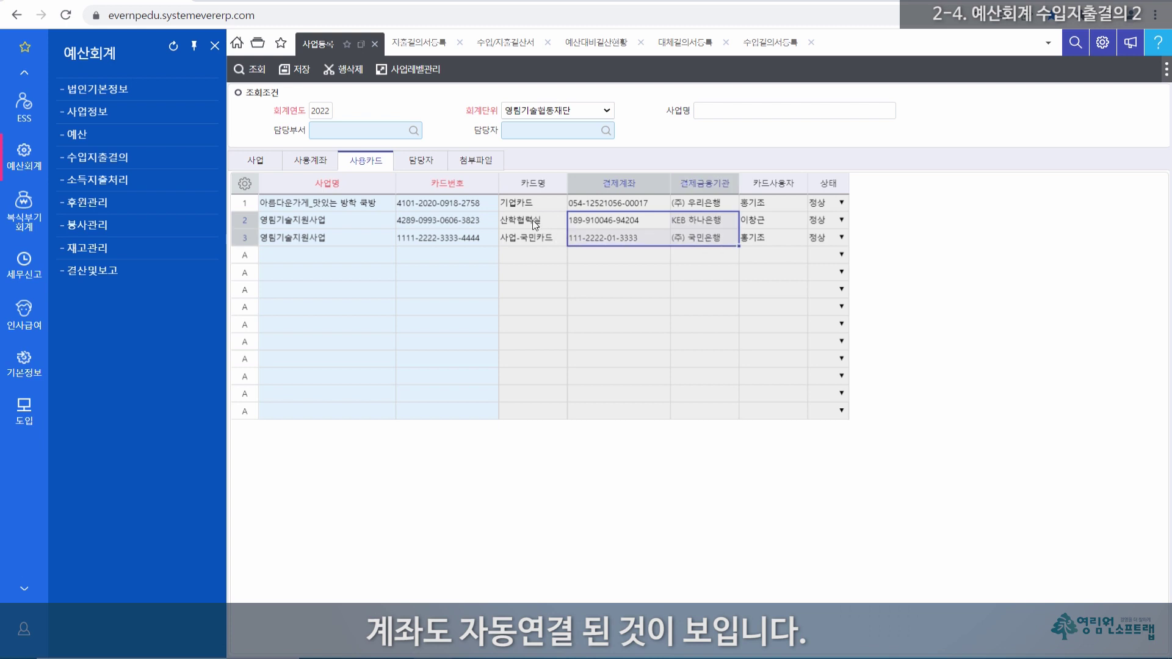
{"action": "left_click_drag", "start_coordinate": [273, 221], "coordinate": [638, 242]}
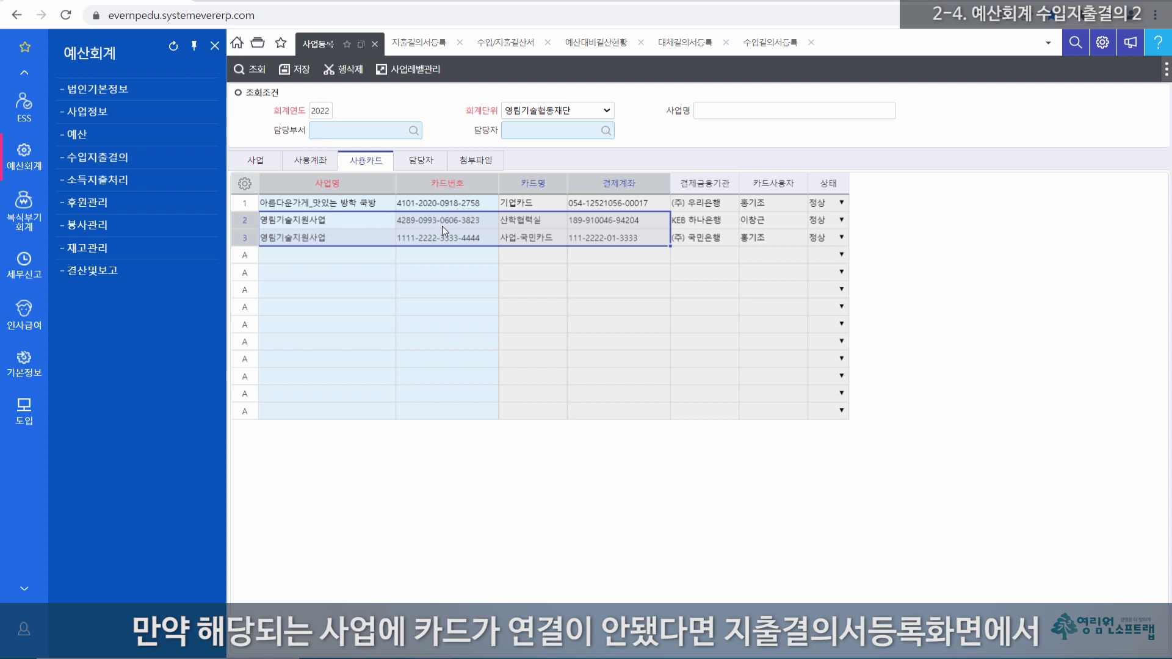
Step: Back on 지출결의서등록, bring up the project card list for the first line's 카드 cell
{"action": "left_click", "coordinate": [430, 44]}
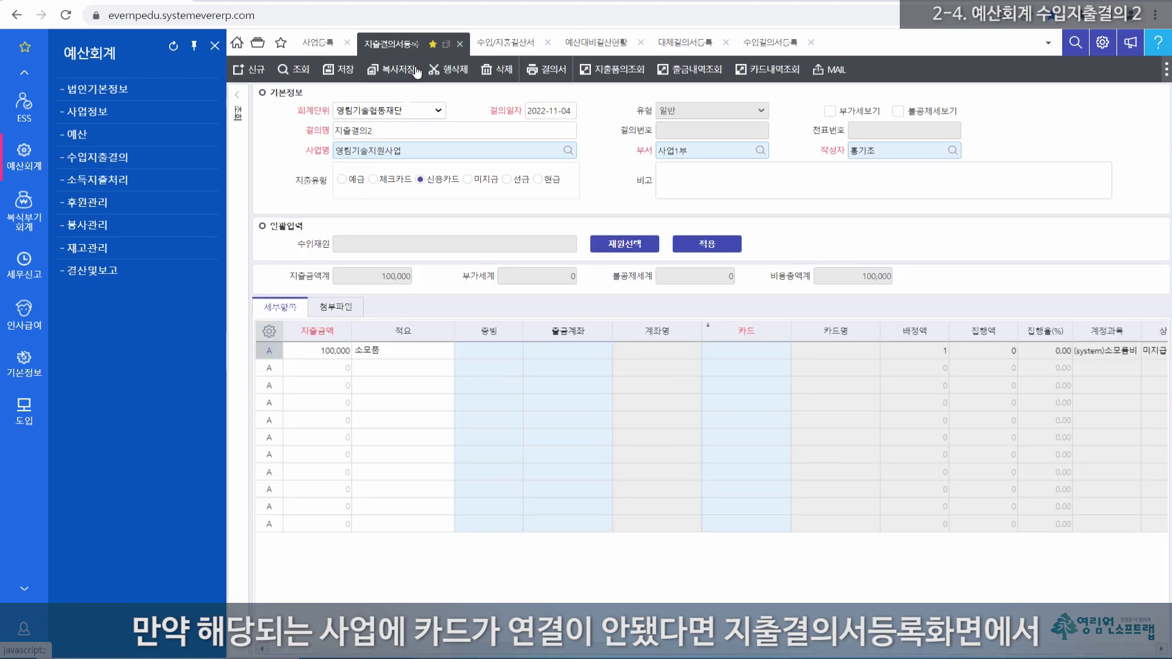
{"action": "double_click", "coordinate": [410, 152]}
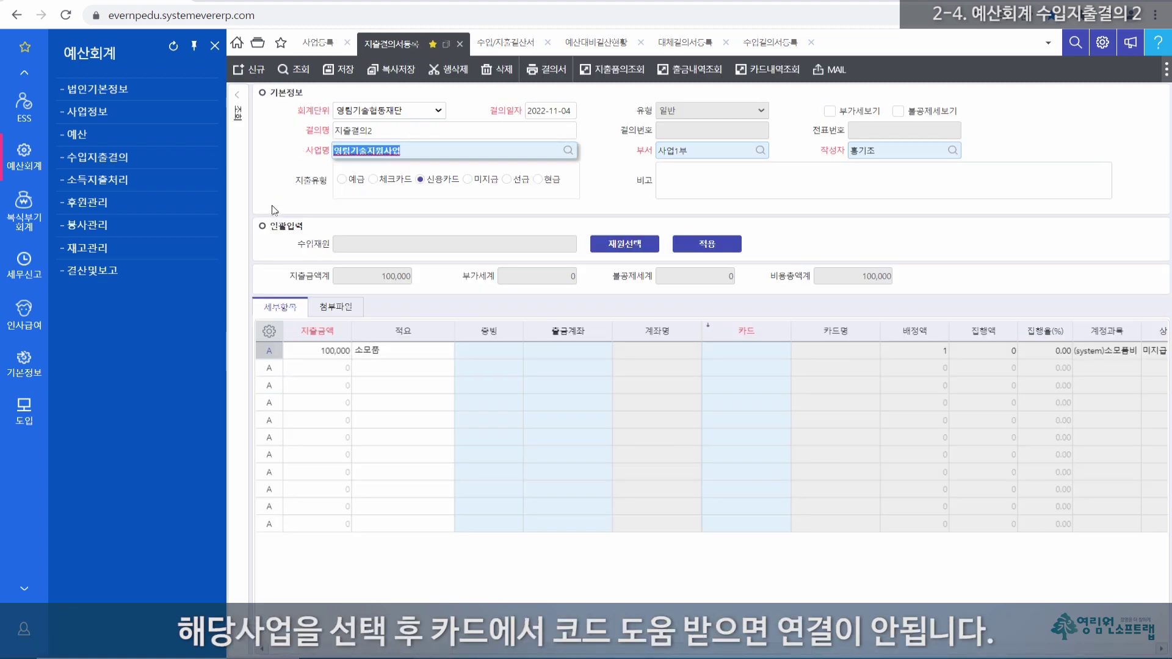
{"action": "left_click", "coordinate": [735, 350]}
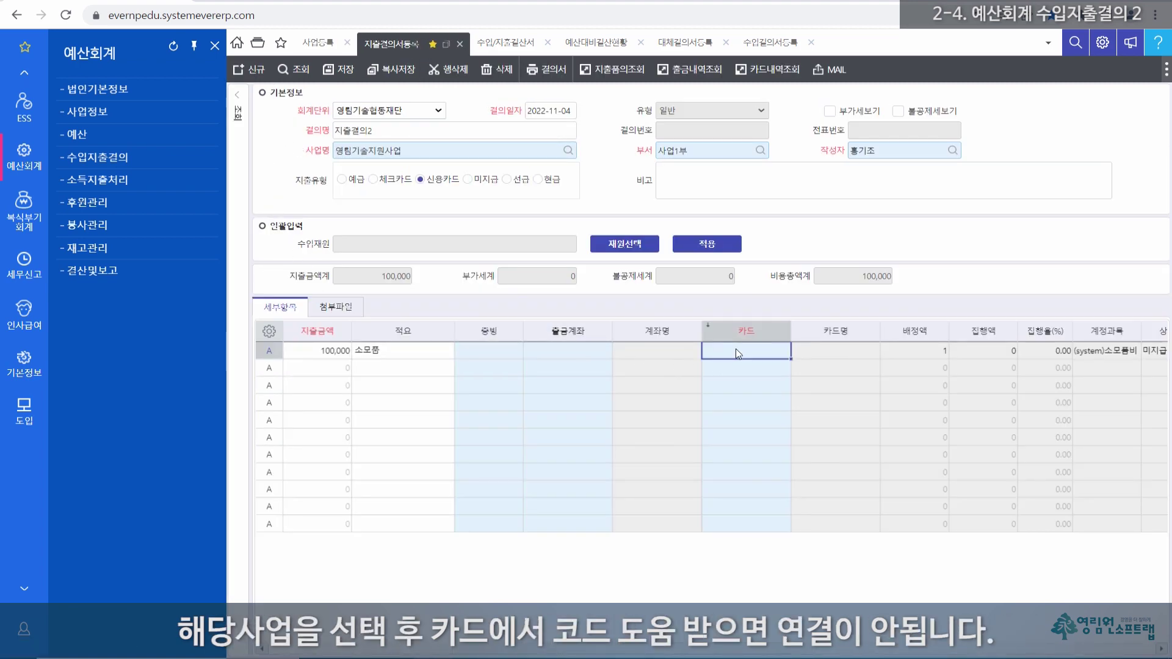
{"action": "double_click", "coordinate": [735, 350]}
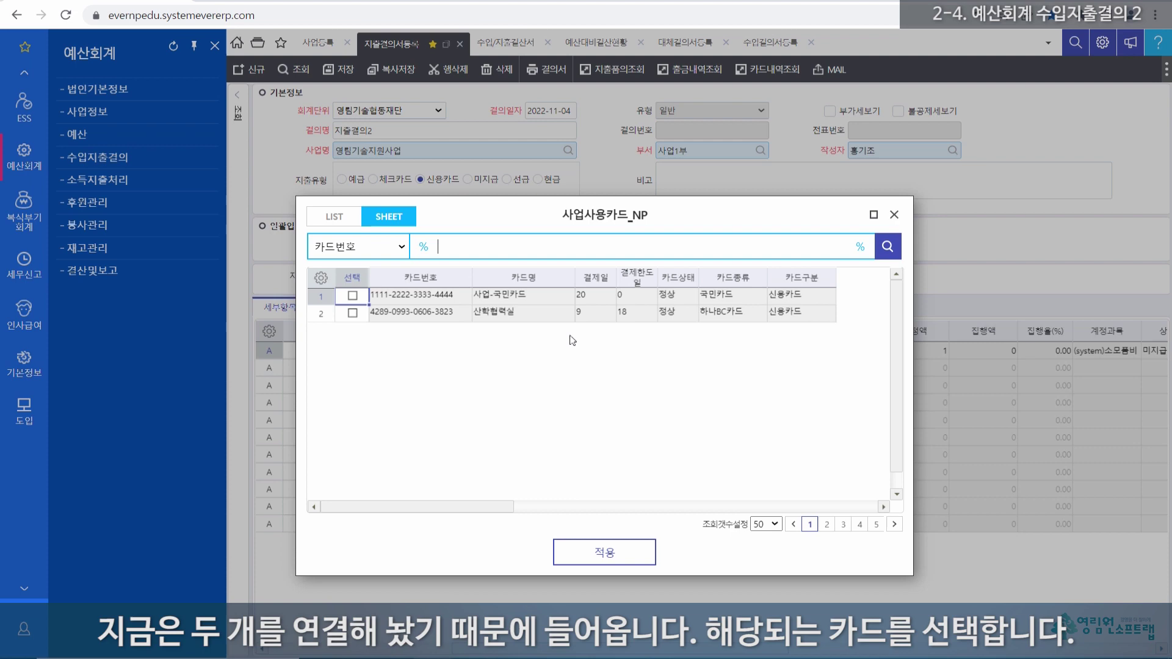
Step: Assign card 사업-국민카드 to the first 100,000 소모품 expense line
{"action": "double_click", "coordinate": [450, 298]}
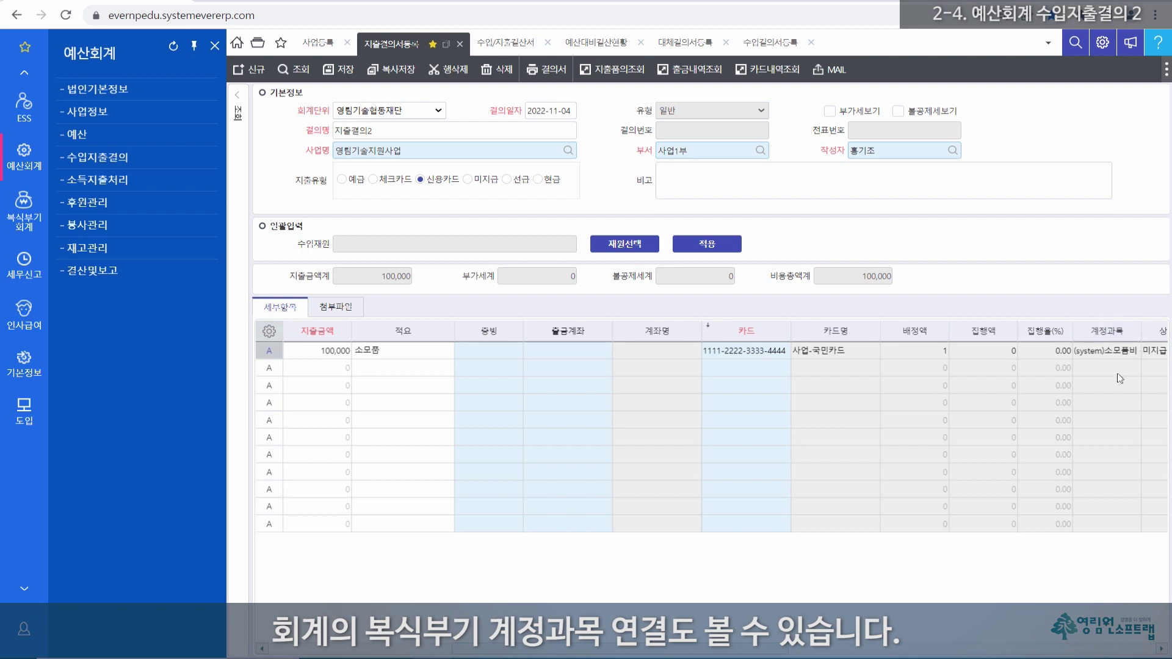
{"action": "left_click_drag", "start_coordinate": [647, 647], "coordinate": [431, 642]}
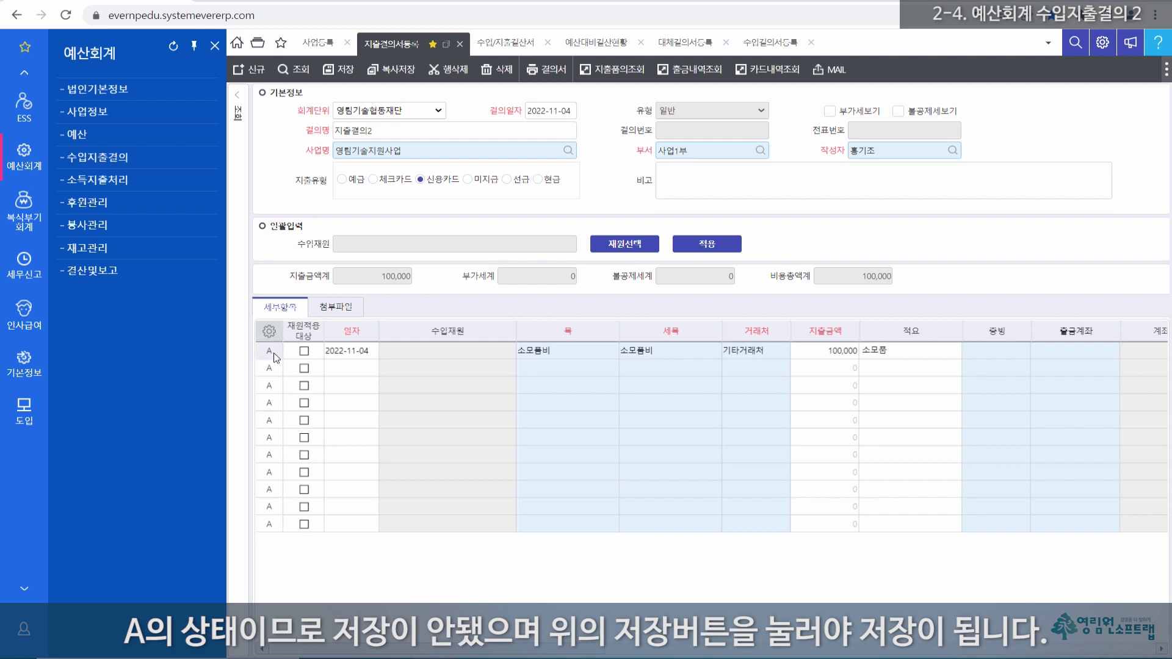
{"action": "left_click", "coordinate": [341, 72]}
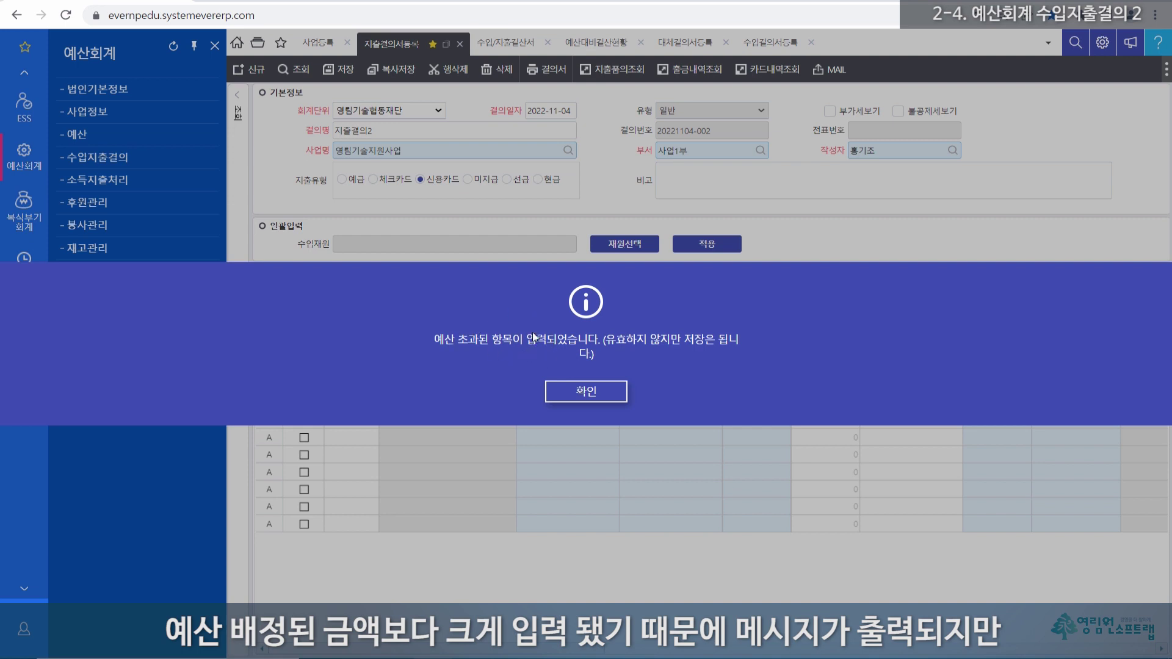
{"action": "left_click", "coordinate": [598, 398]}
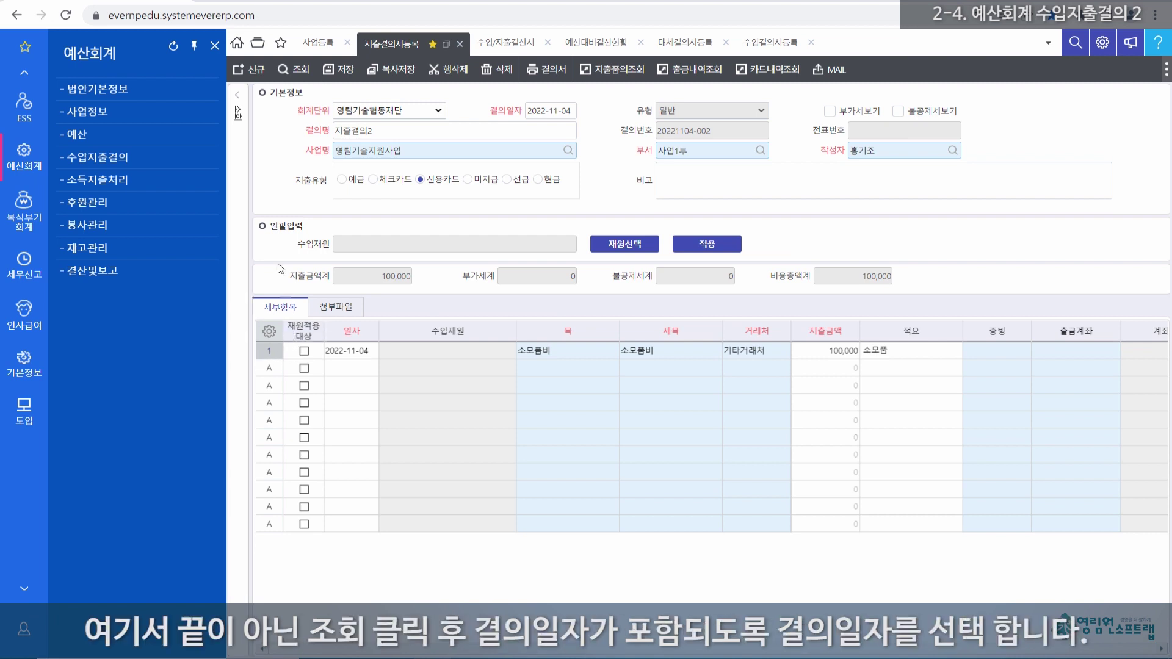
{"action": "left_click", "coordinate": [236, 111]}
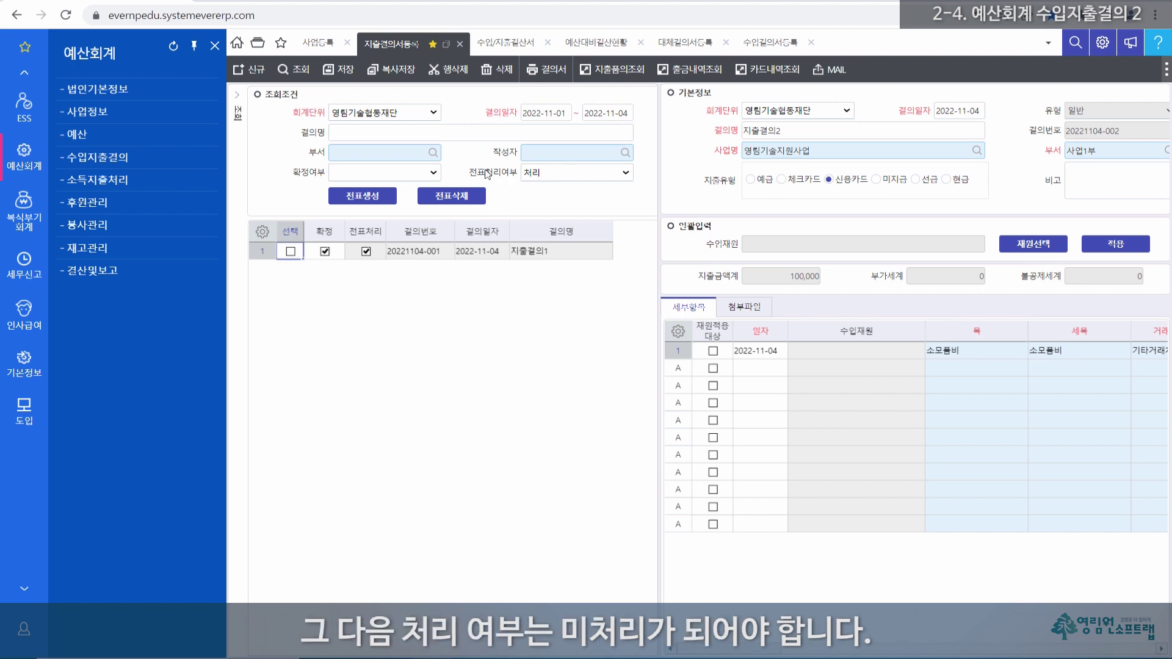
{"action": "left_click", "coordinate": [581, 175]}
{"action": "left_click", "coordinate": [548, 208]}
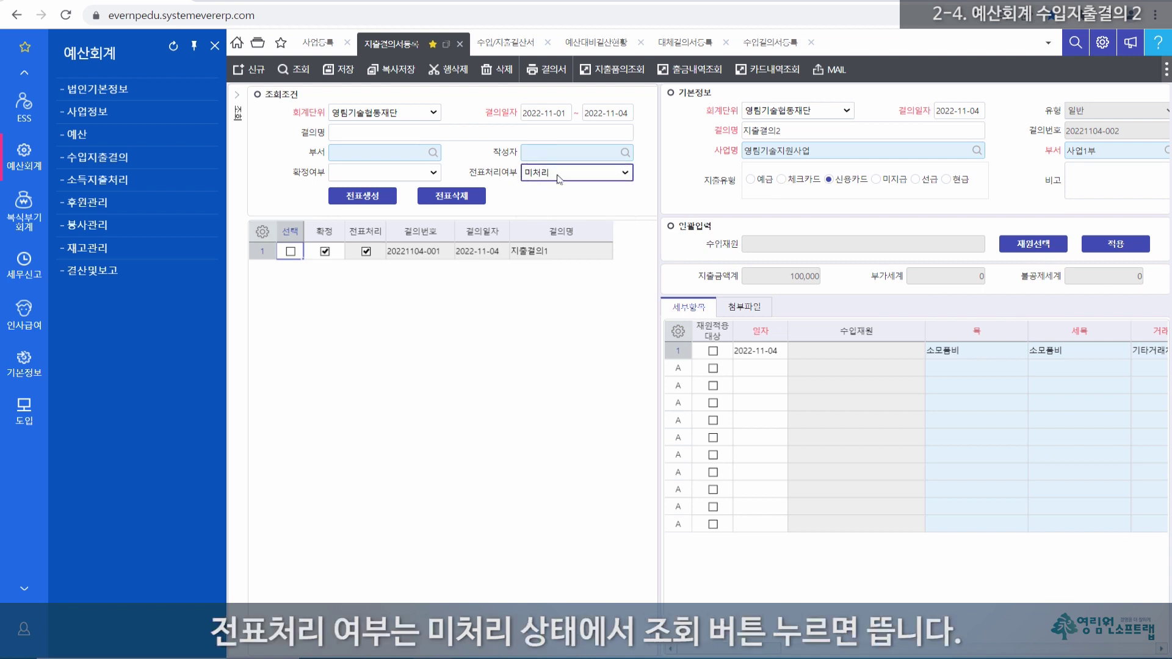
{"action": "left_click", "coordinate": [300, 73]}
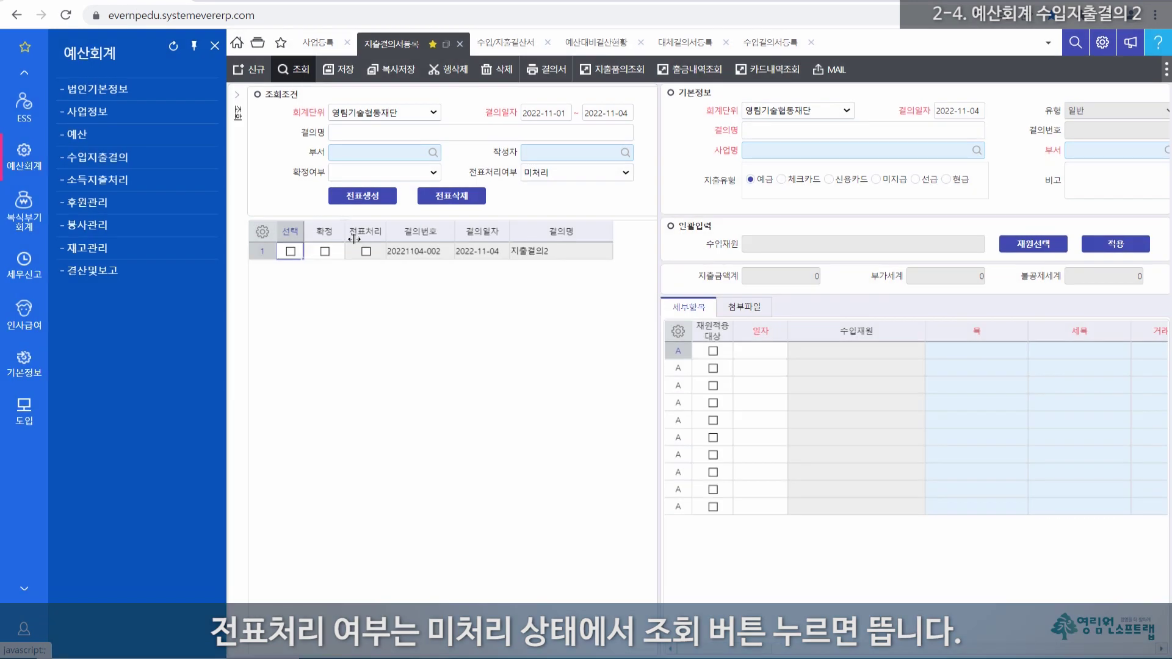
{"action": "left_click", "coordinate": [262, 252]}
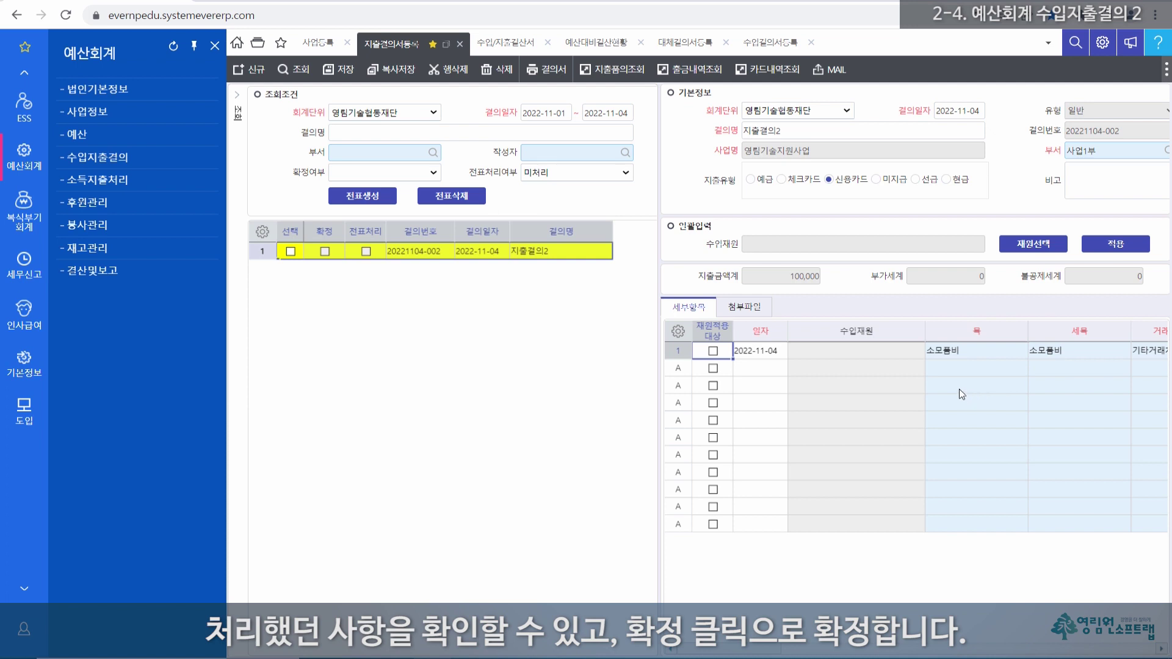
{"action": "left_click", "coordinate": [325, 251]}
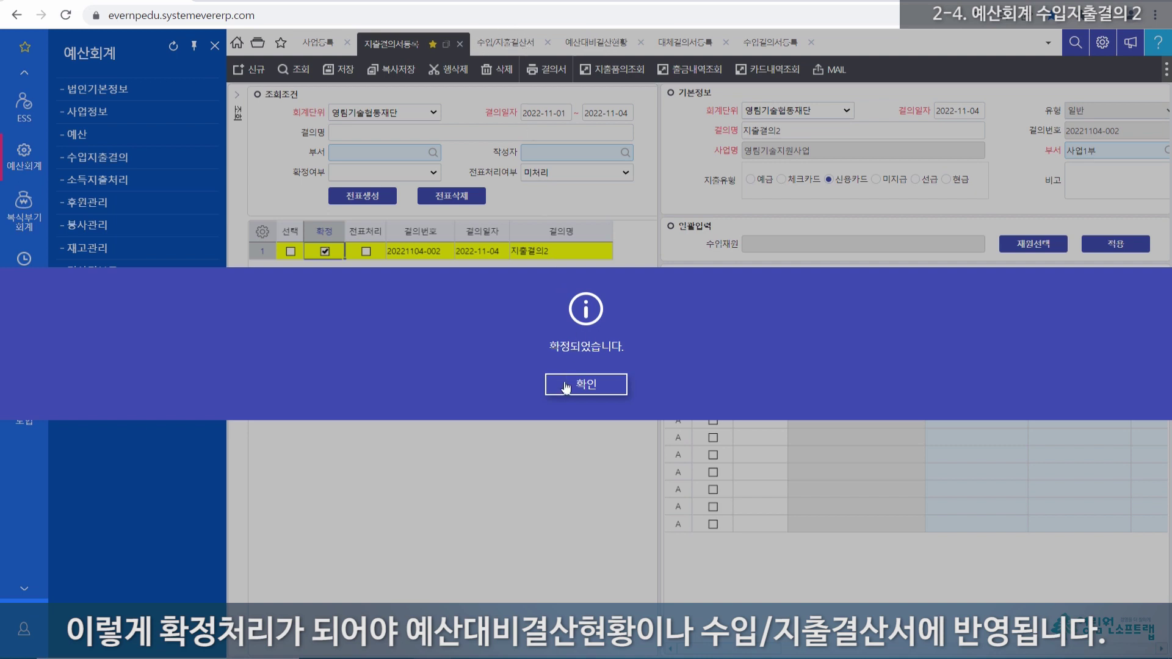
{"action": "left_click", "coordinate": [584, 385]}
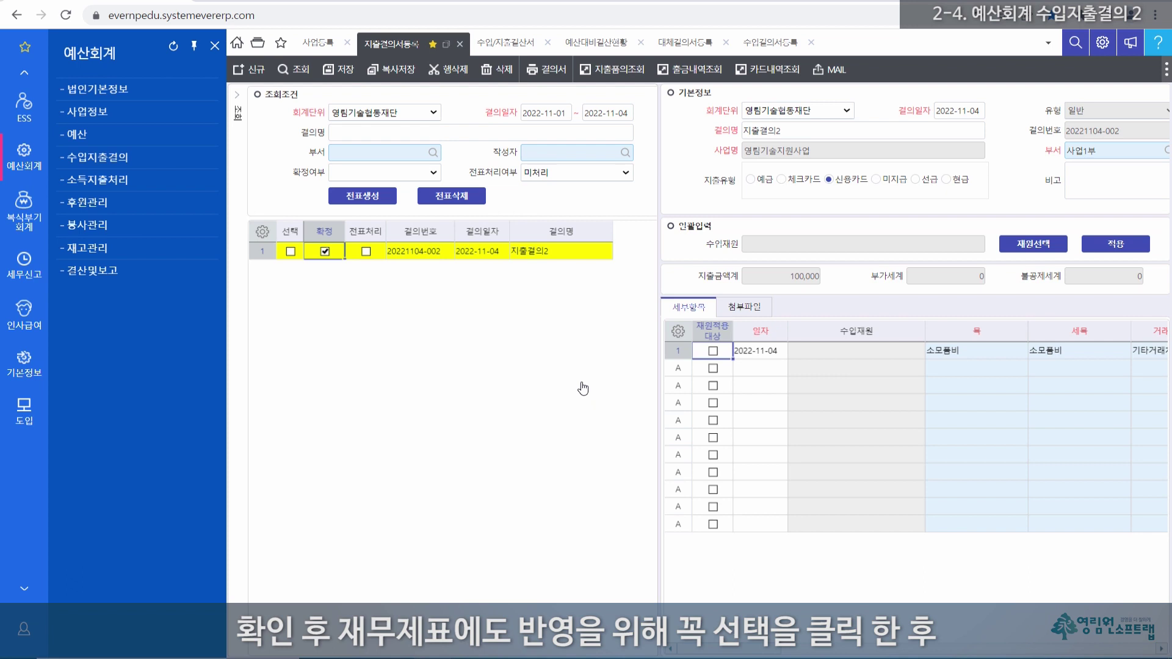
Step: Select 지출결의2 and generate its voucher, approving and closing the completion notice
{"action": "left_click", "coordinate": [291, 252]}
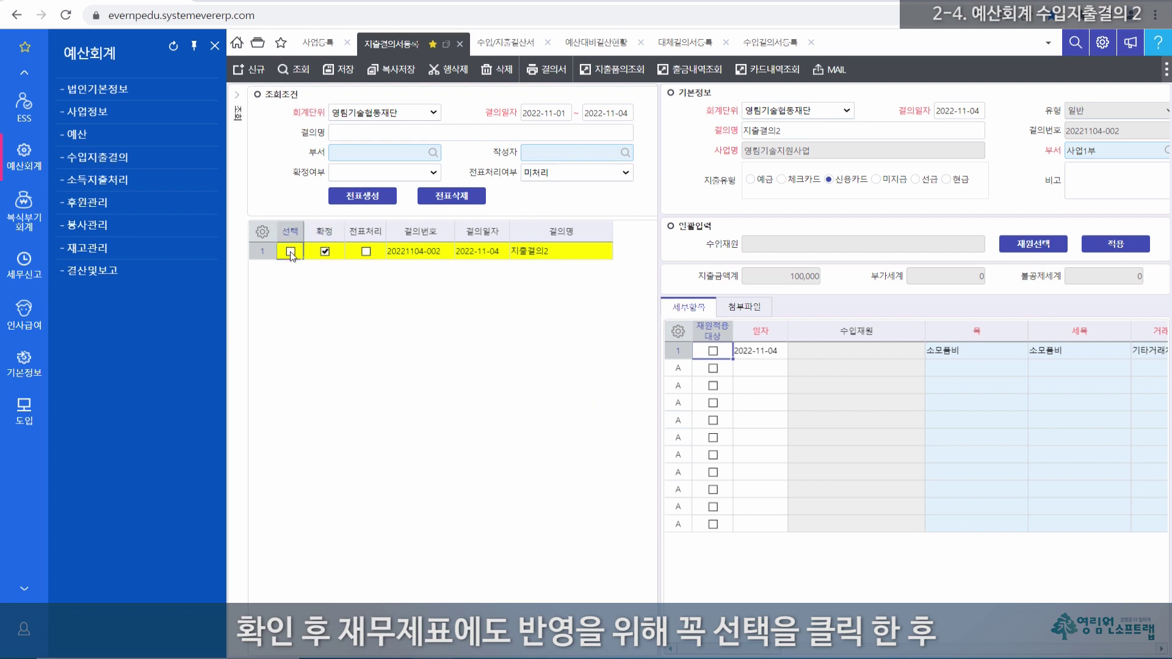
{"action": "left_click", "coordinate": [363, 198]}
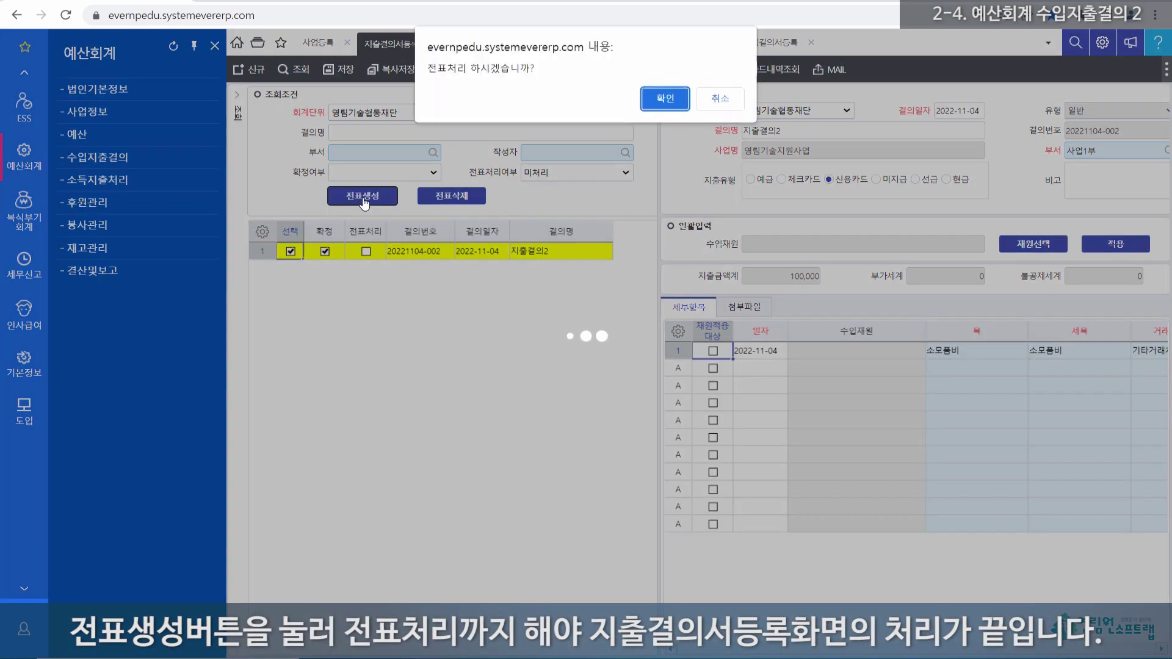
{"action": "left_click", "coordinate": [666, 99]}
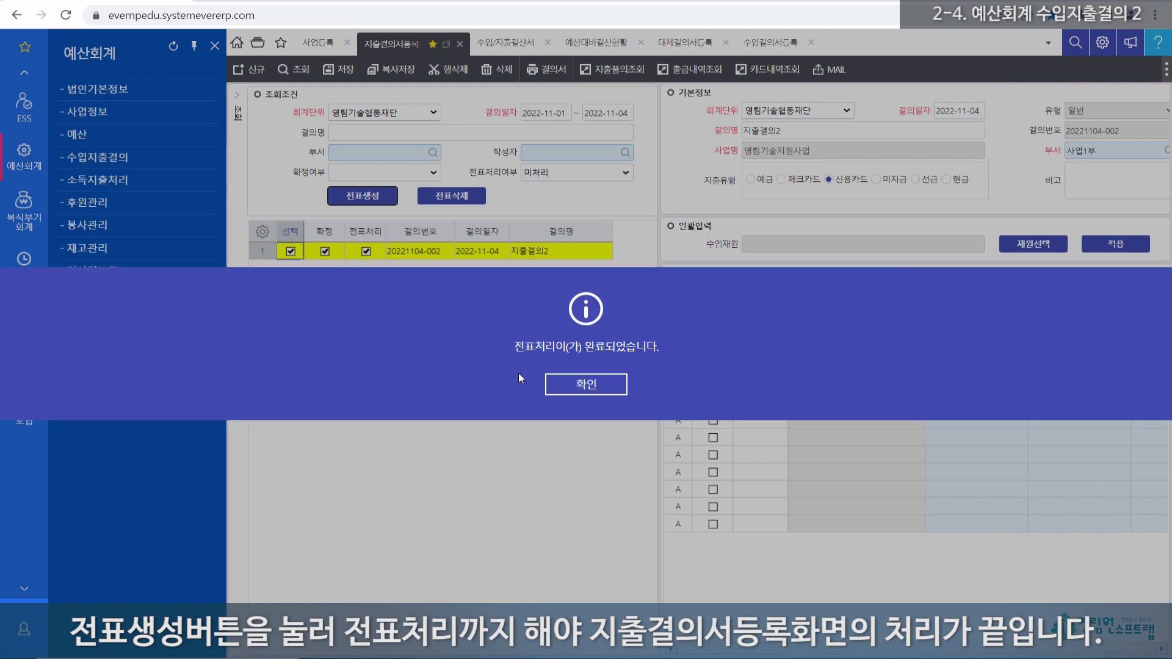
{"action": "left_click", "coordinate": [587, 388]}
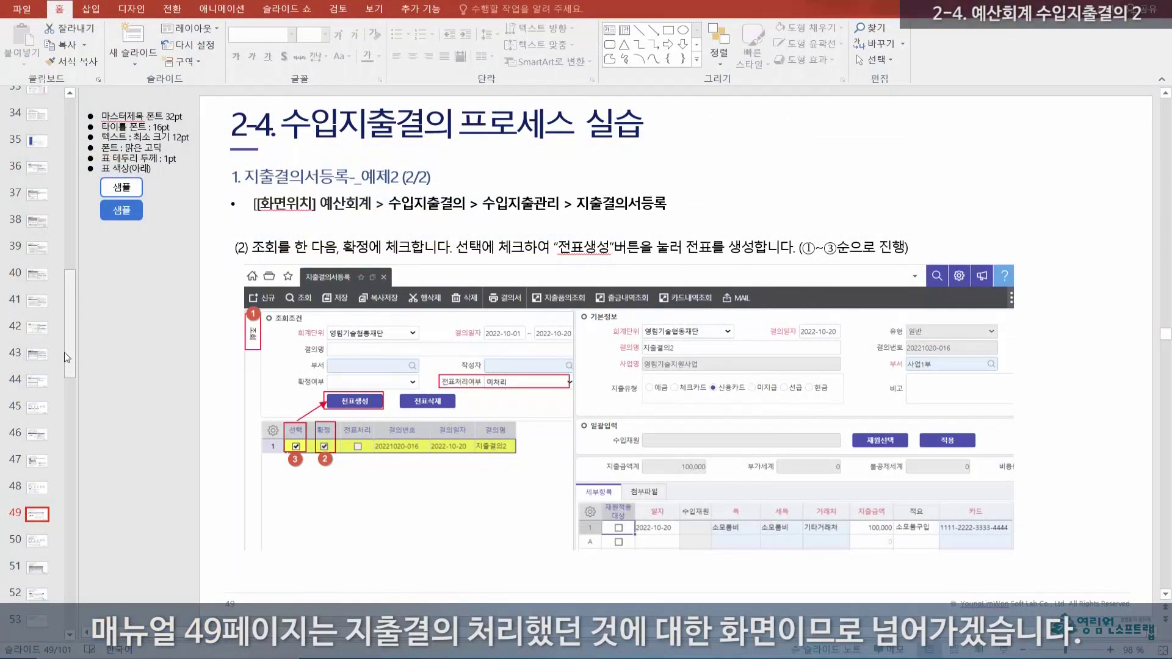
Step: Go to manual slide 50, showing example 3 (지출결의3, 보험료, 500,000, 예금)
{"action": "scroll", "coordinate": [67, 347], "scroll_direction": "down", "scroll_amount": 1}
{"action": "scroll", "coordinate": [66, 369], "scroll_direction": "down", "scroll_amount": 1}
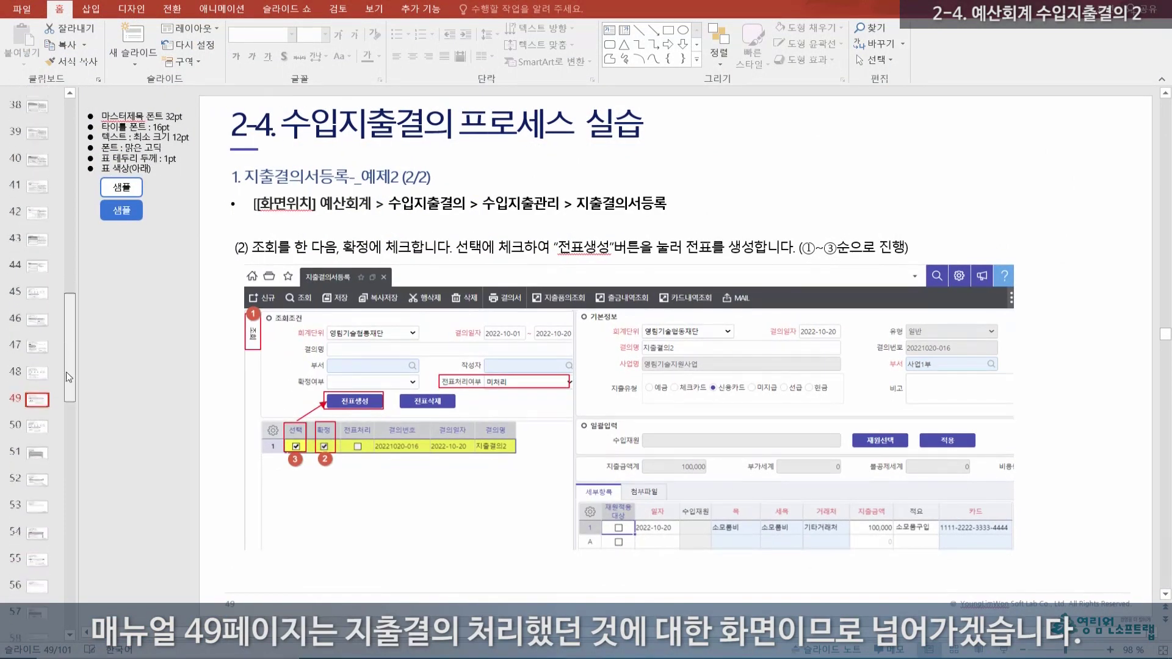
{"action": "left_click", "coordinate": [39, 422]}
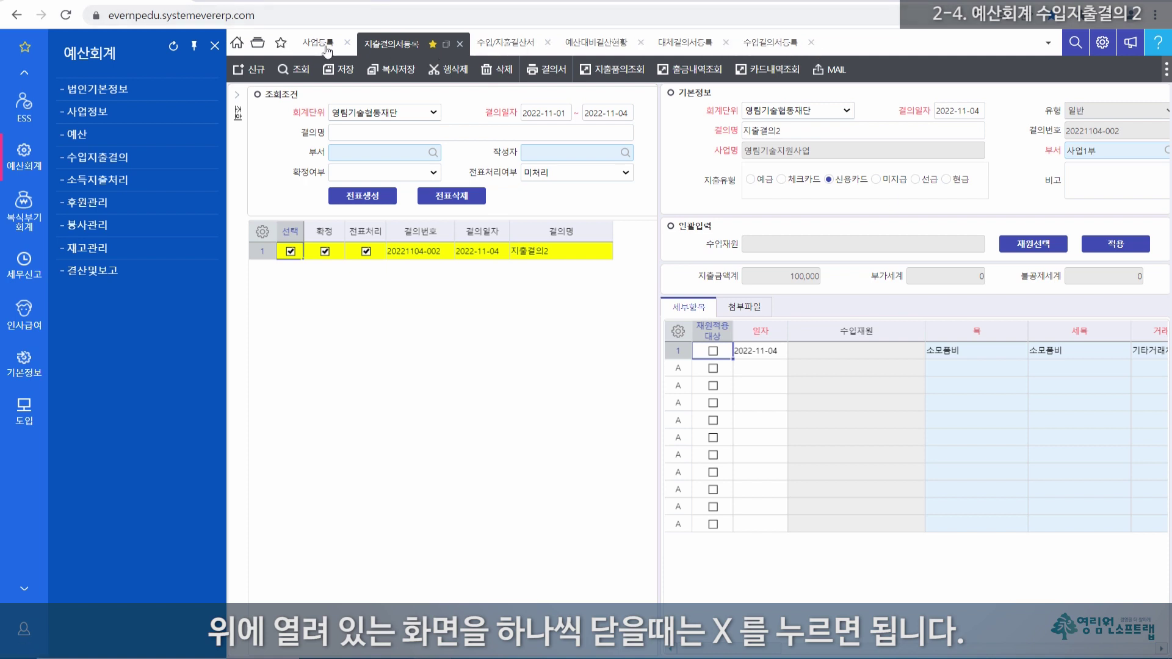
Step: Close the expense resolution and 사업등록 tabs, use 다른화면모두닫기 for the rest, and close the last tab
{"action": "left_click", "coordinate": [460, 44]}
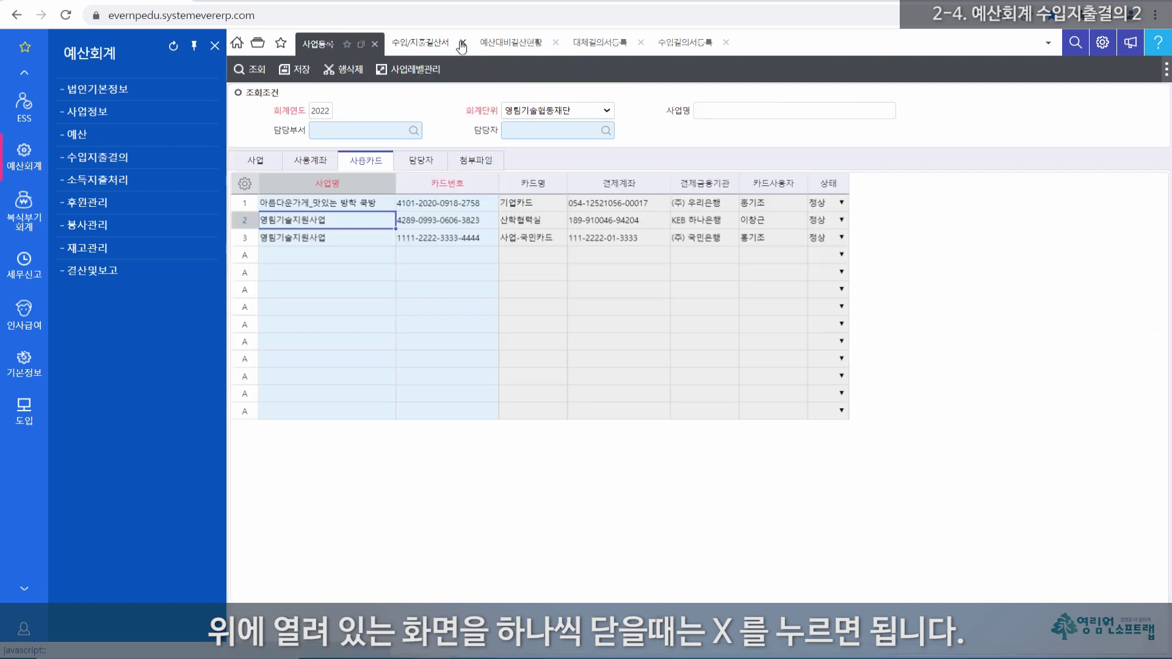
{"action": "left_click", "coordinate": [374, 45]}
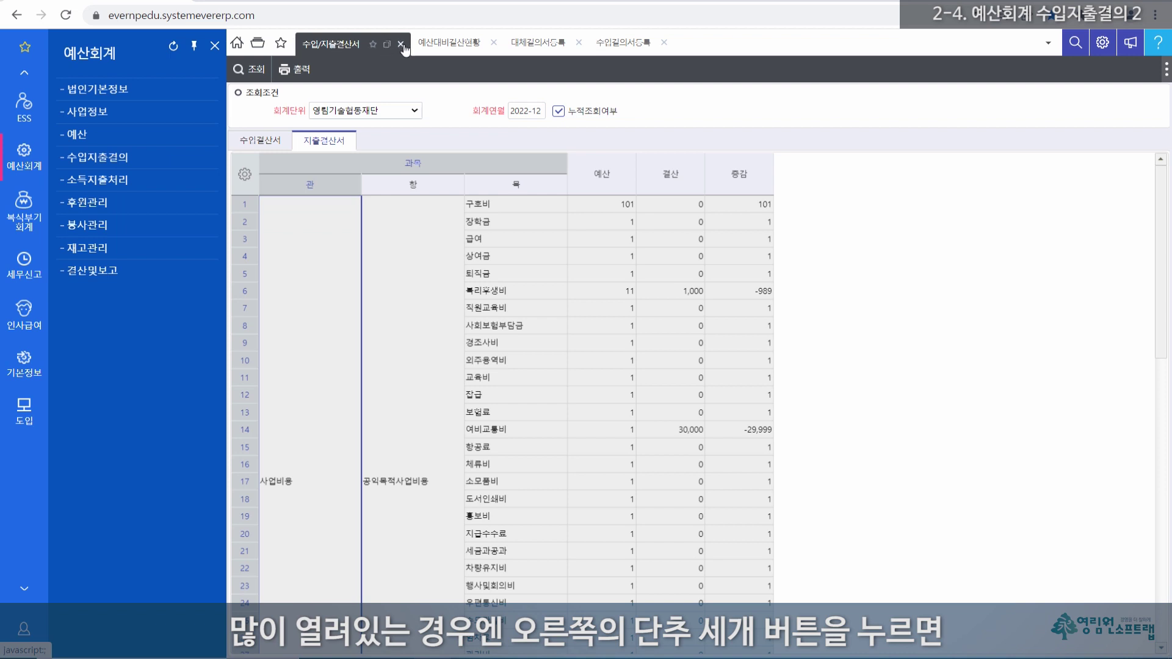
{"action": "left_click", "coordinate": [1166, 73]}
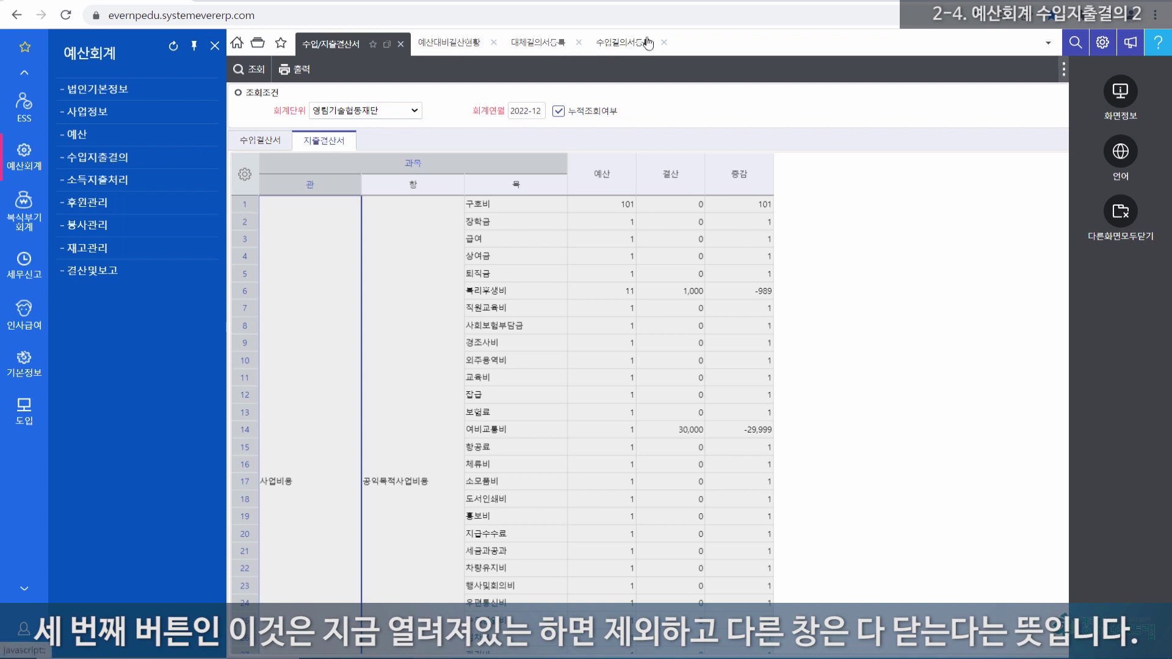
{"action": "left_click", "coordinate": [1122, 215]}
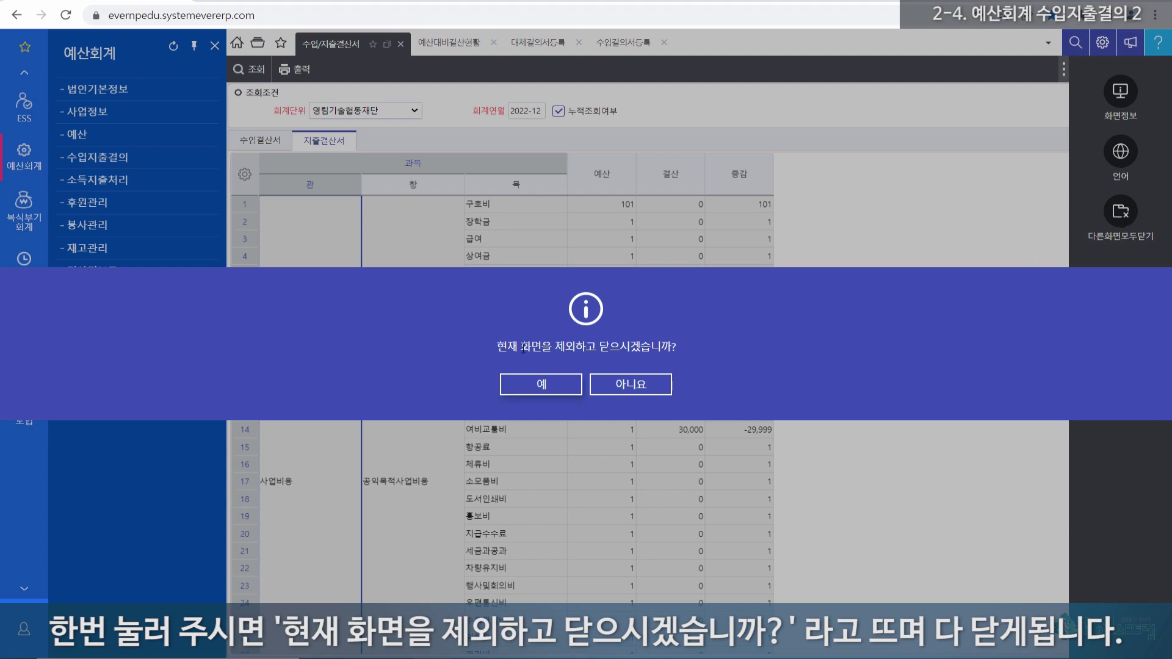
{"action": "left_click", "coordinate": [543, 384]}
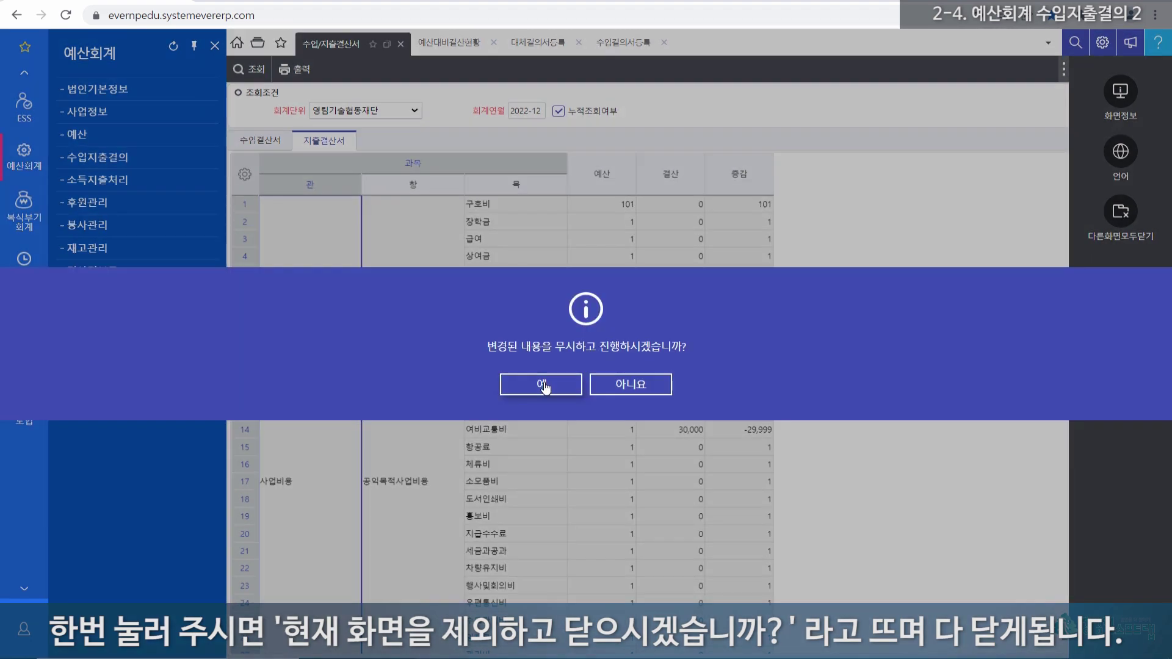
{"action": "left_click", "coordinate": [542, 385]}
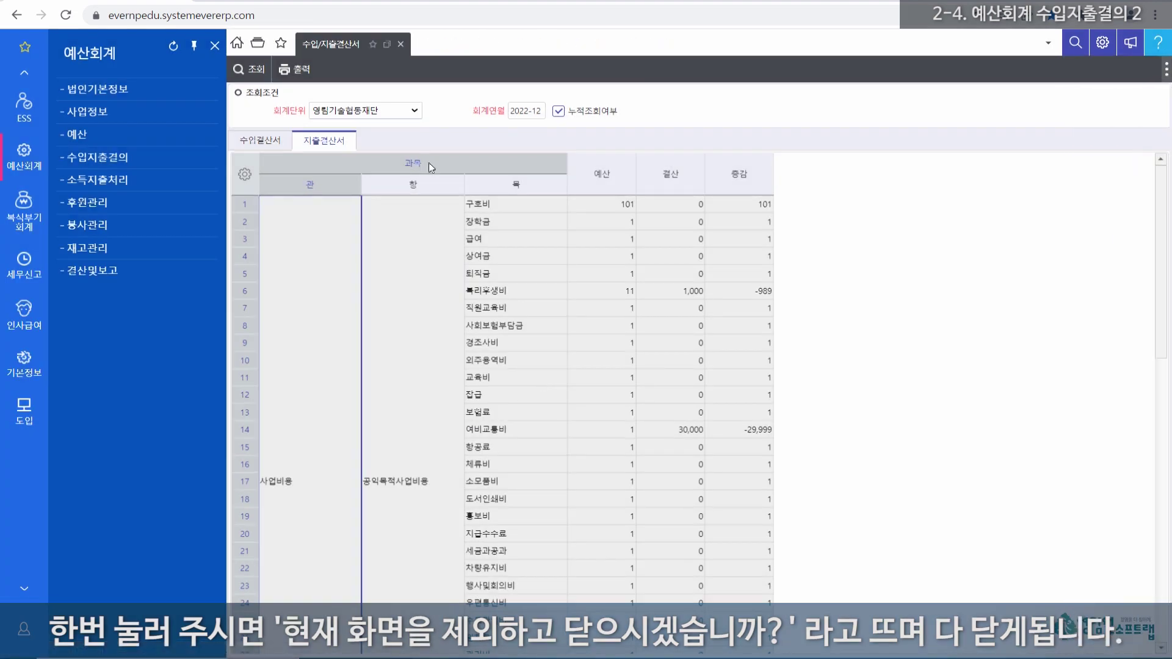
{"action": "left_click", "coordinate": [401, 46]}
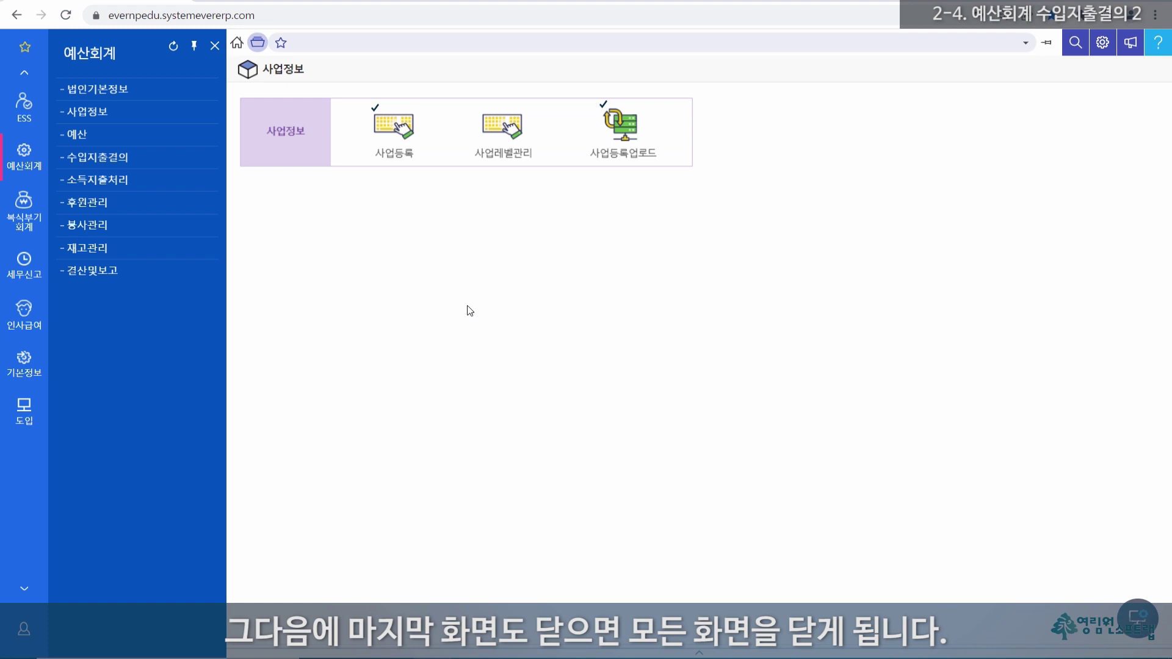
Step: From the 수입지출결의 process overview, open a blank 지출품의서등록 form
{"action": "left_click", "coordinate": [101, 160]}
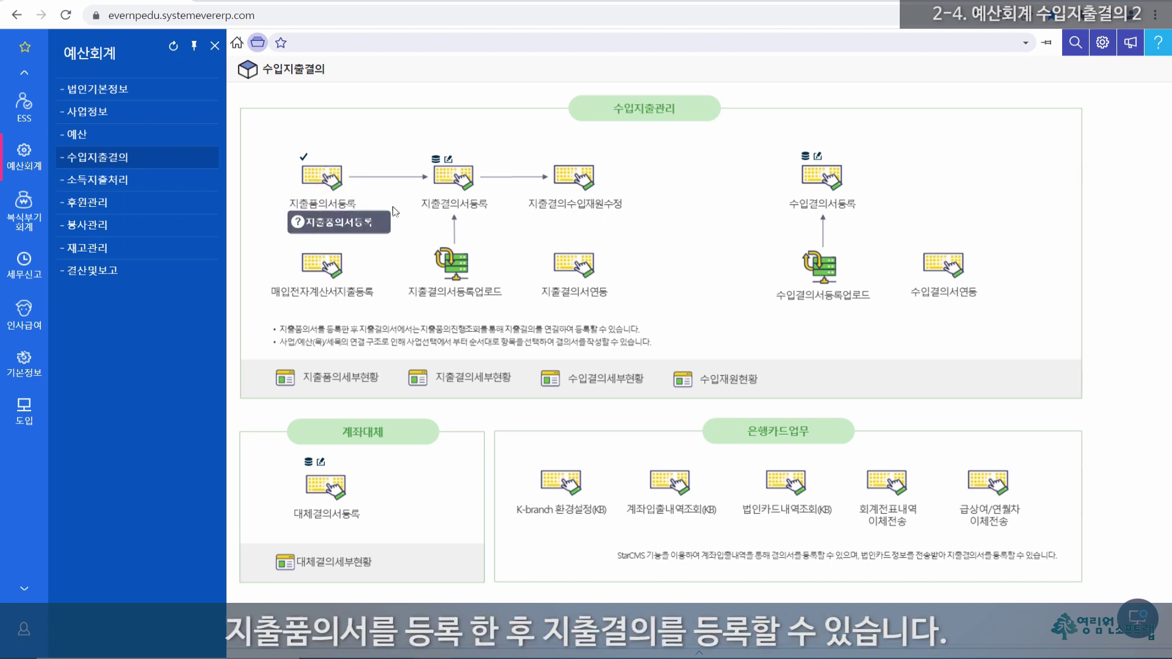
{"action": "left_click", "coordinate": [455, 185]}
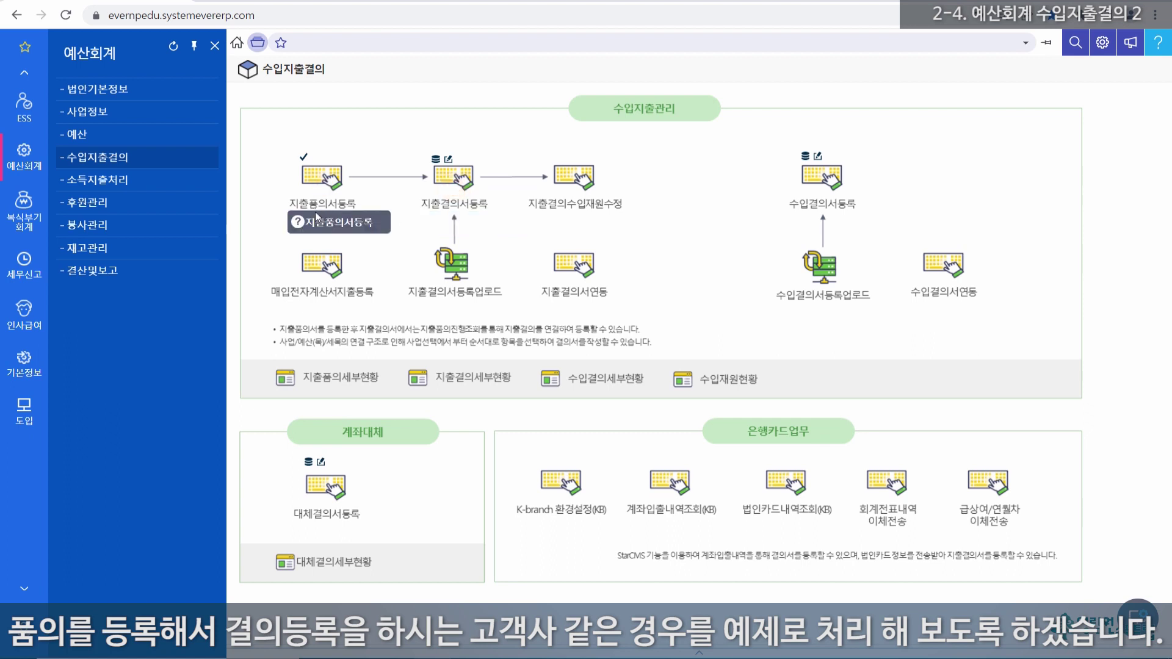
{"action": "left_click", "coordinate": [318, 173]}
{"action": "left_click", "coordinate": [321, 178]}
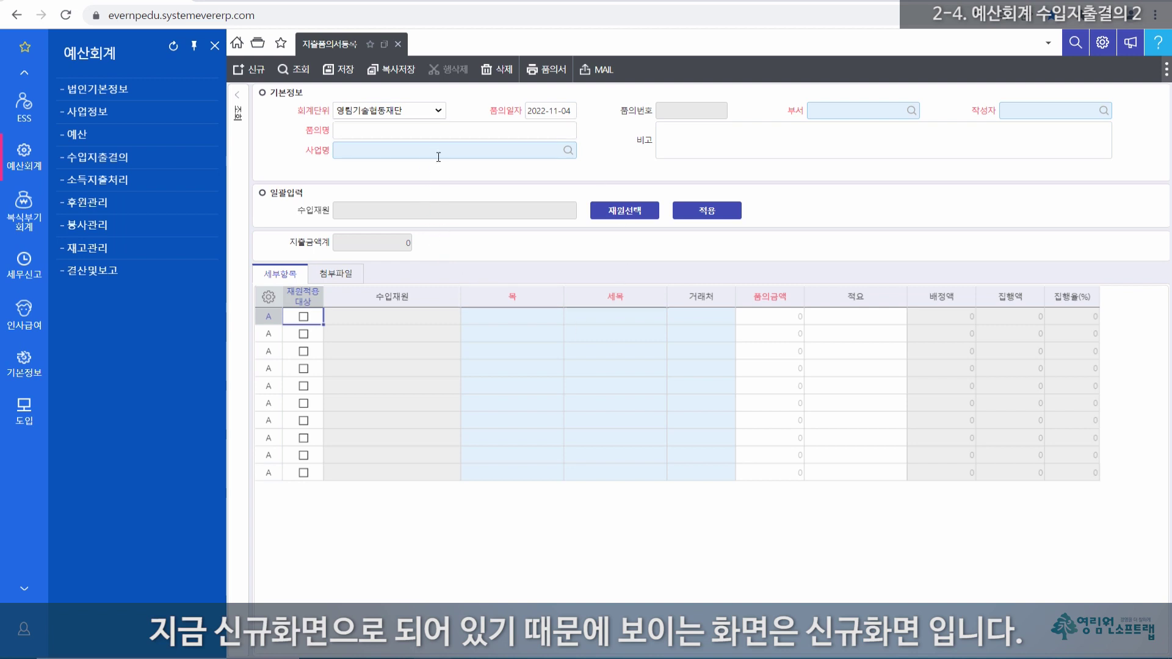
{"action": "left_click", "coordinate": [572, 111]}
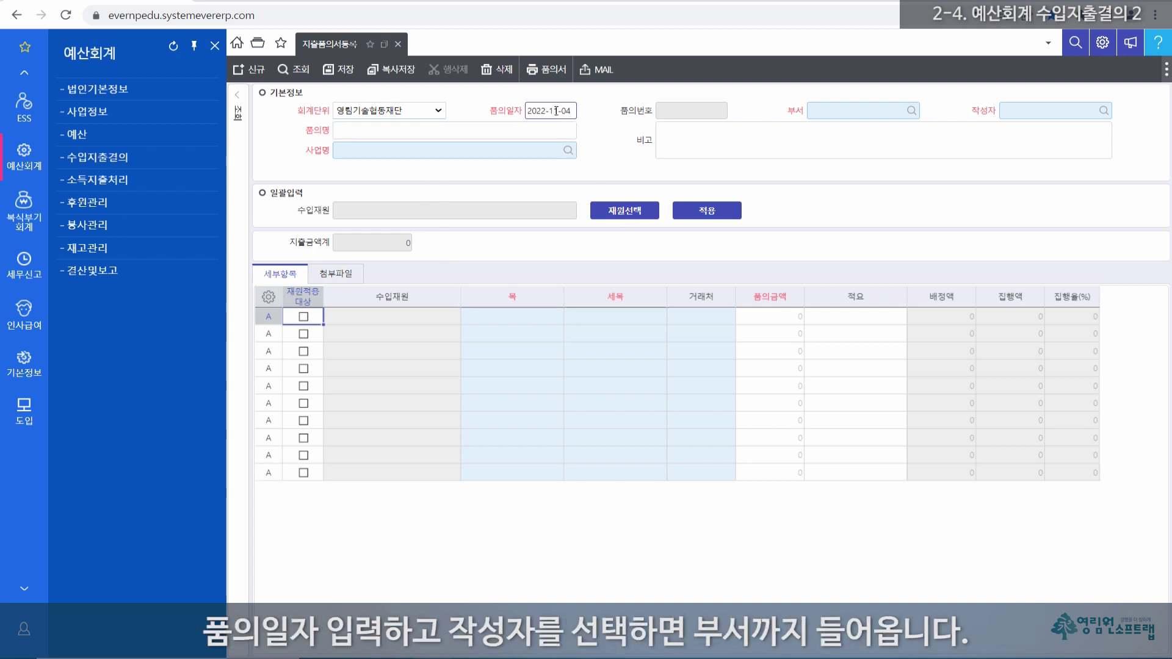
{"action": "left_click", "coordinate": [1014, 111]}
{"action": "type", "text": "최"}
{"action": "key", "text": "Return"}
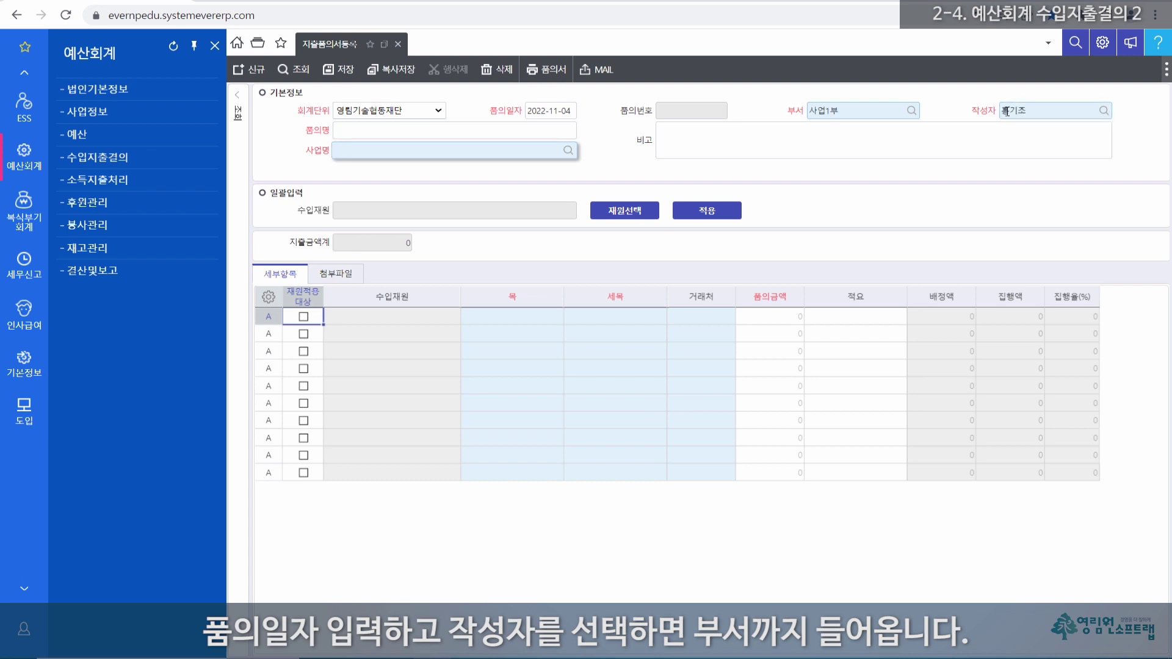
{"action": "left_click", "coordinate": [350, 133]}
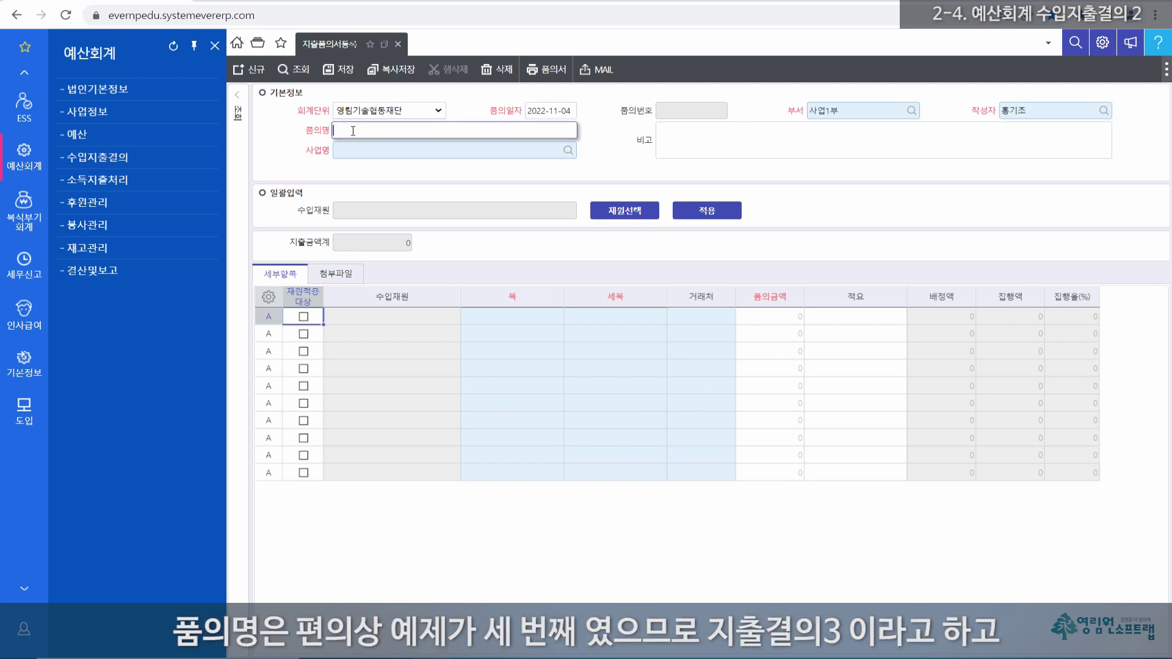
{"action": "type", "text": "지출결의3"}
{"action": "left_click", "coordinate": [368, 152]}
{"action": "double_click", "coordinate": [369, 153]}
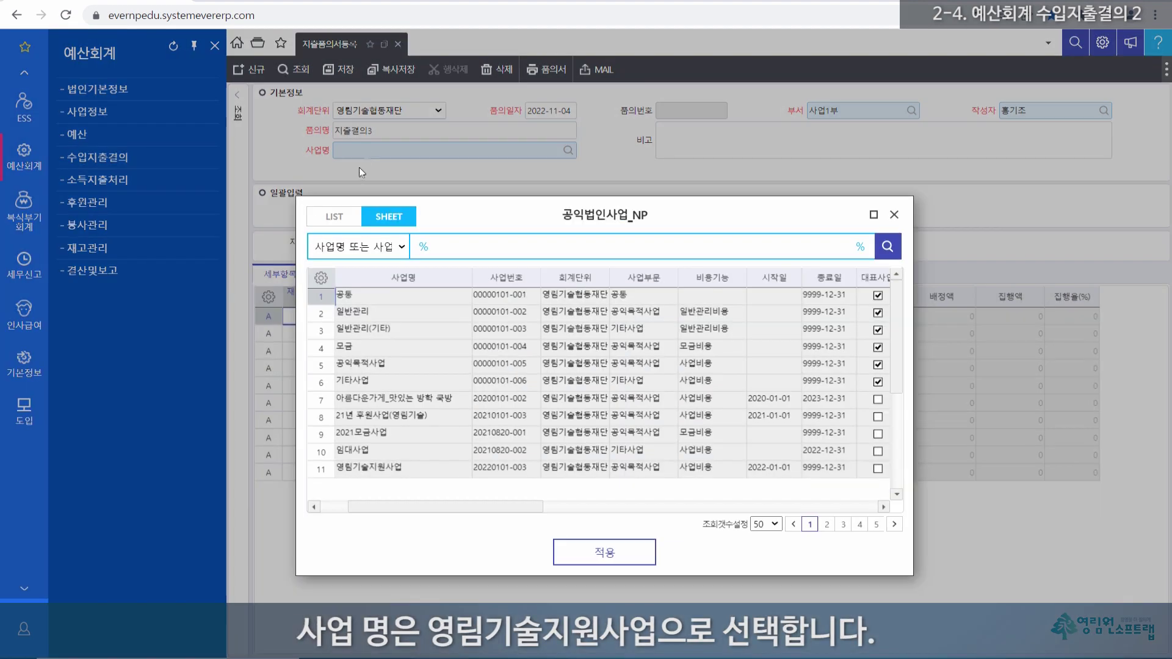
{"action": "double_click", "coordinate": [409, 471]}
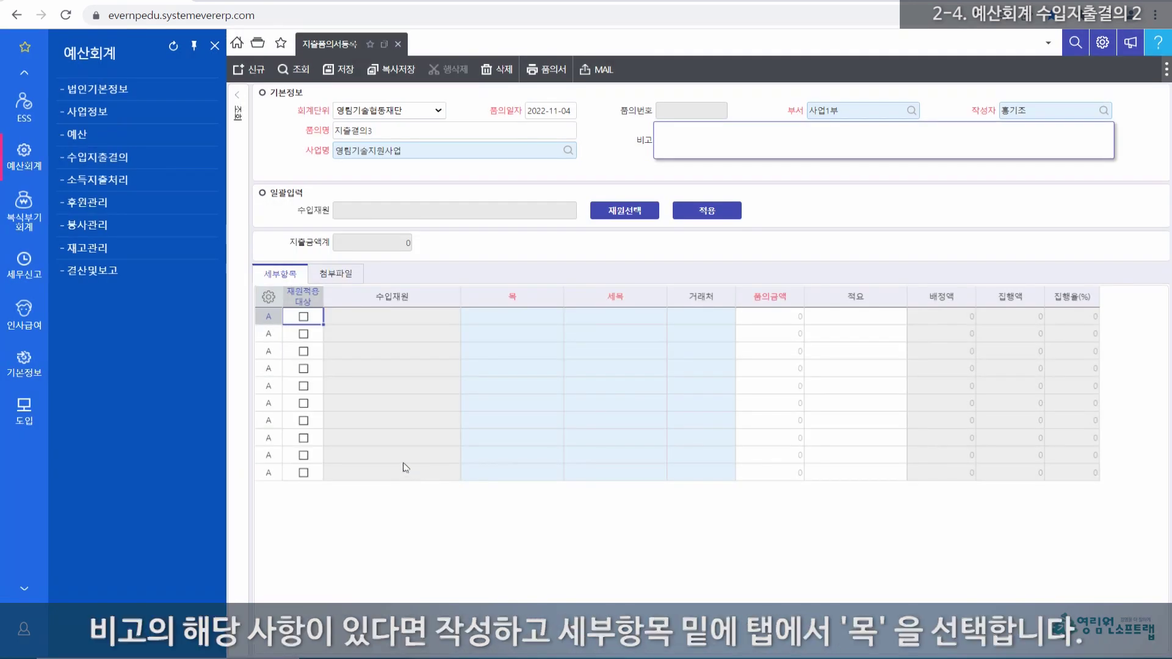
{"action": "left_click", "coordinate": [694, 139]}
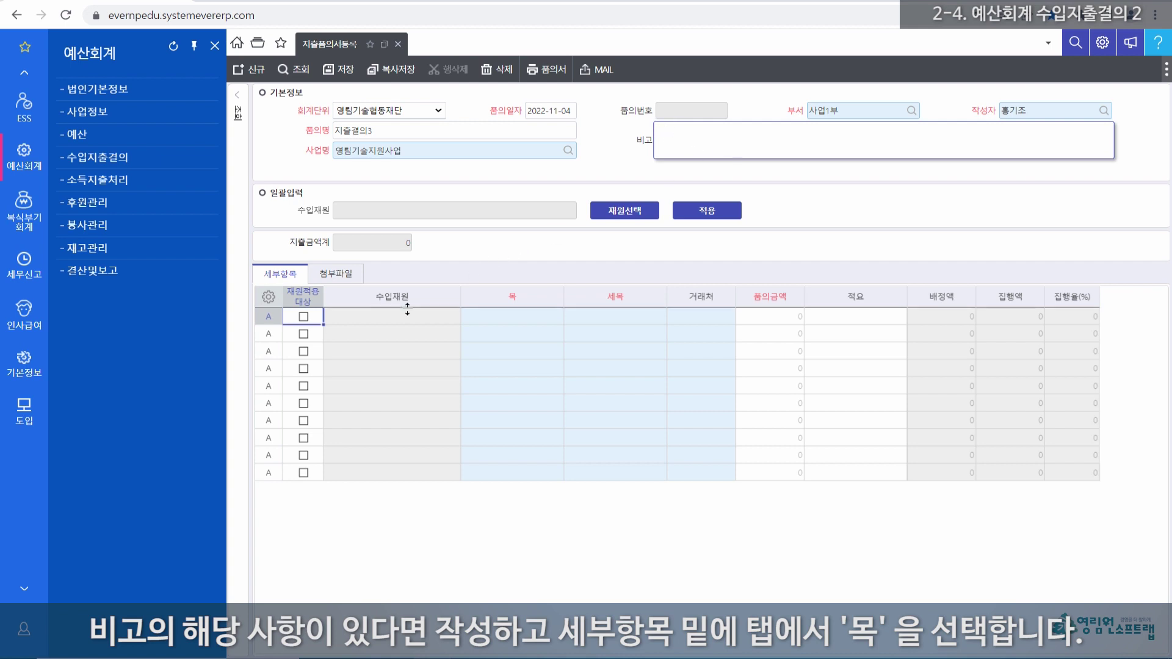
Step: Enter line 1 as 보험료/시설보험료, 기타거래처, 500,000, note 보험, and save the proposal
{"action": "left_click", "coordinate": [516, 322]}
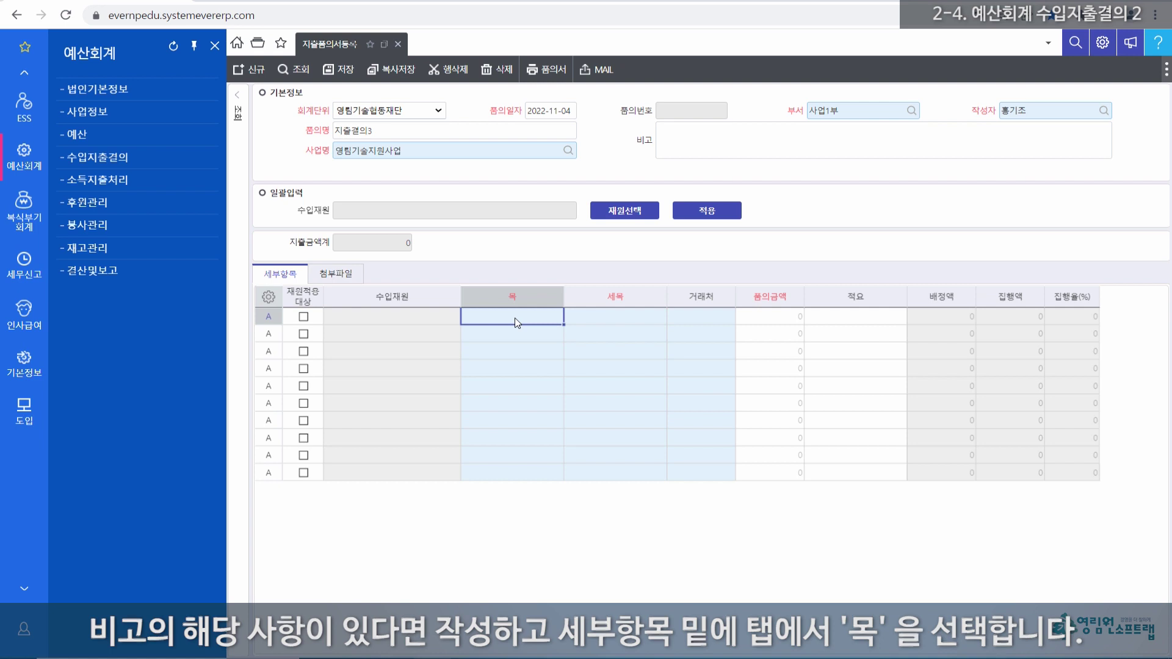
{"action": "type", "text": "보험료"}
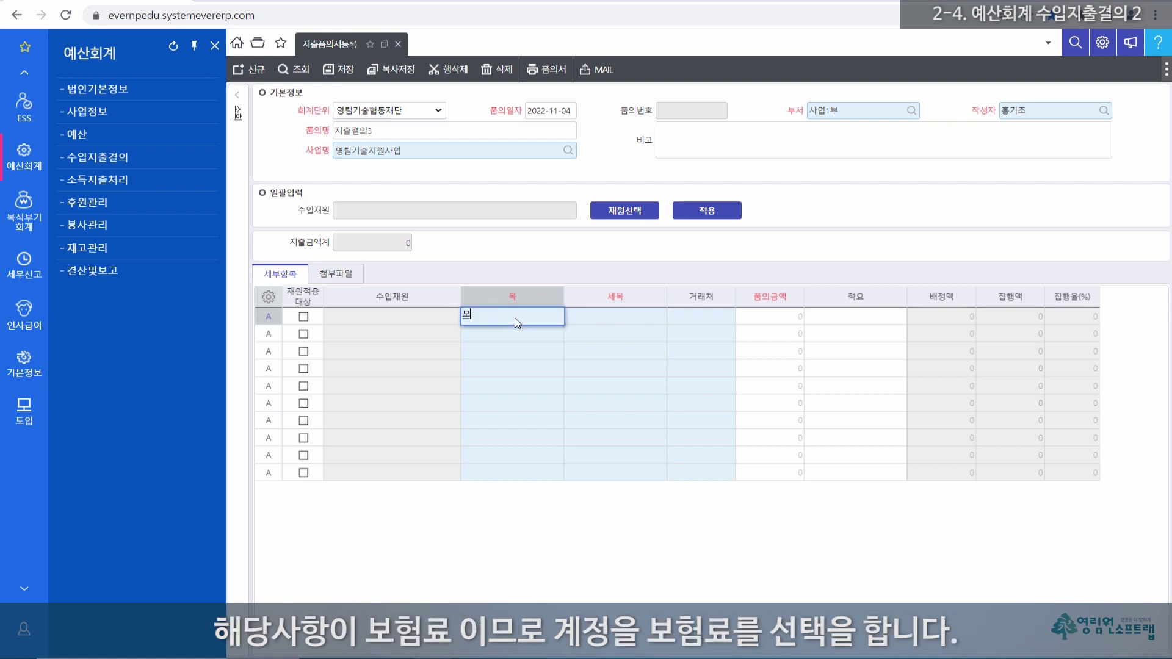
{"action": "key", "text": "Return"}
{"action": "type", "text": "보"}
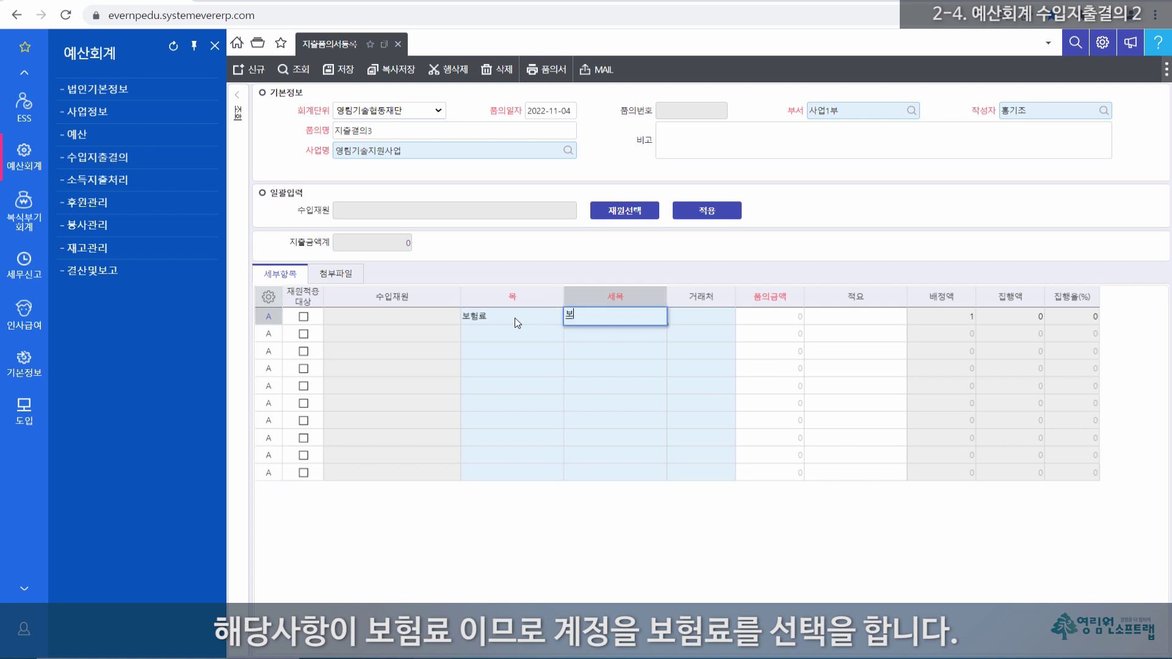
{"action": "key", "text": "Return"}
{"action": "type", "text": "기타"}
{"action": "key", "text": "Return"}
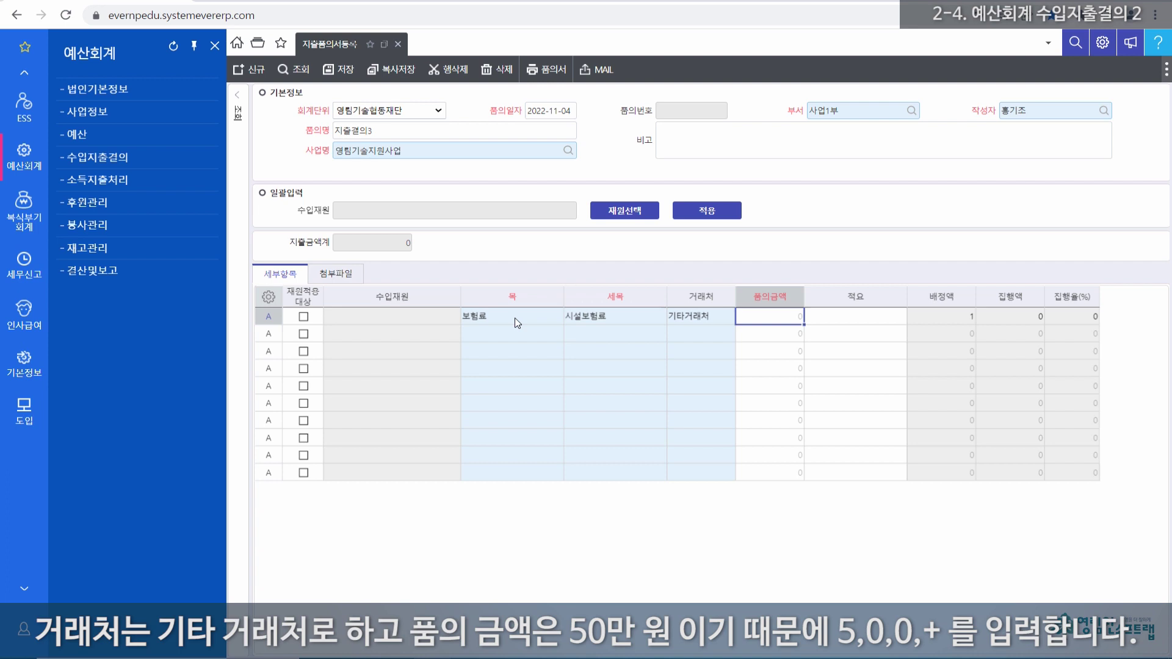
{"action": "type", "text": "500000"}
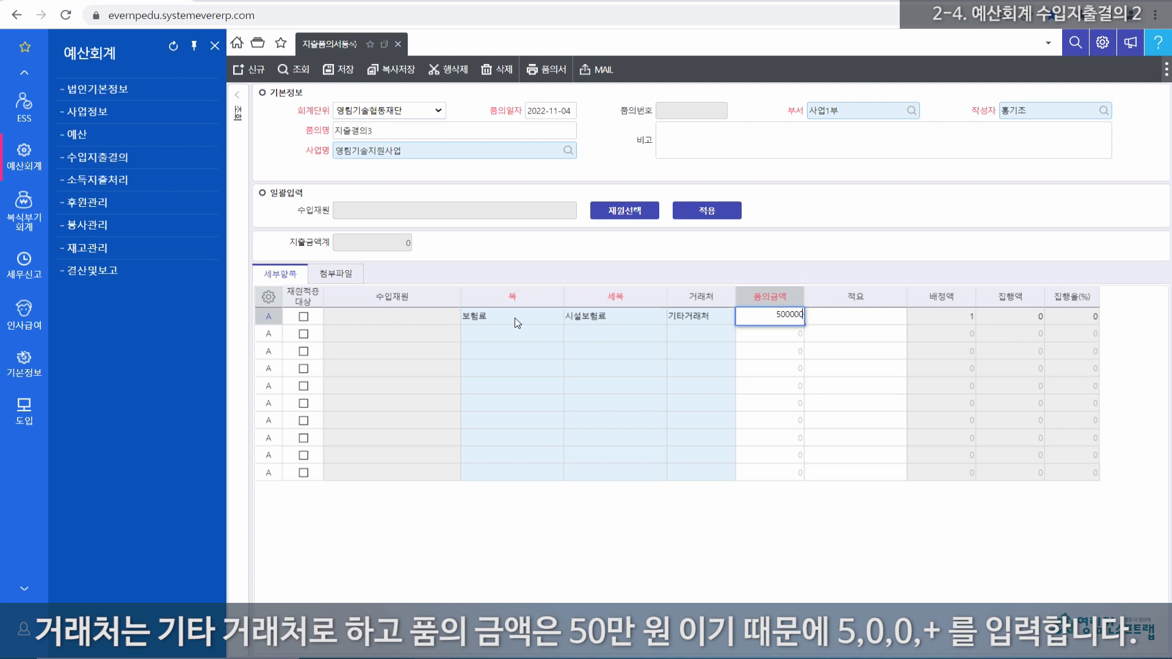
{"action": "key", "text": "Return"}
{"action": "type", "text": "보험"}
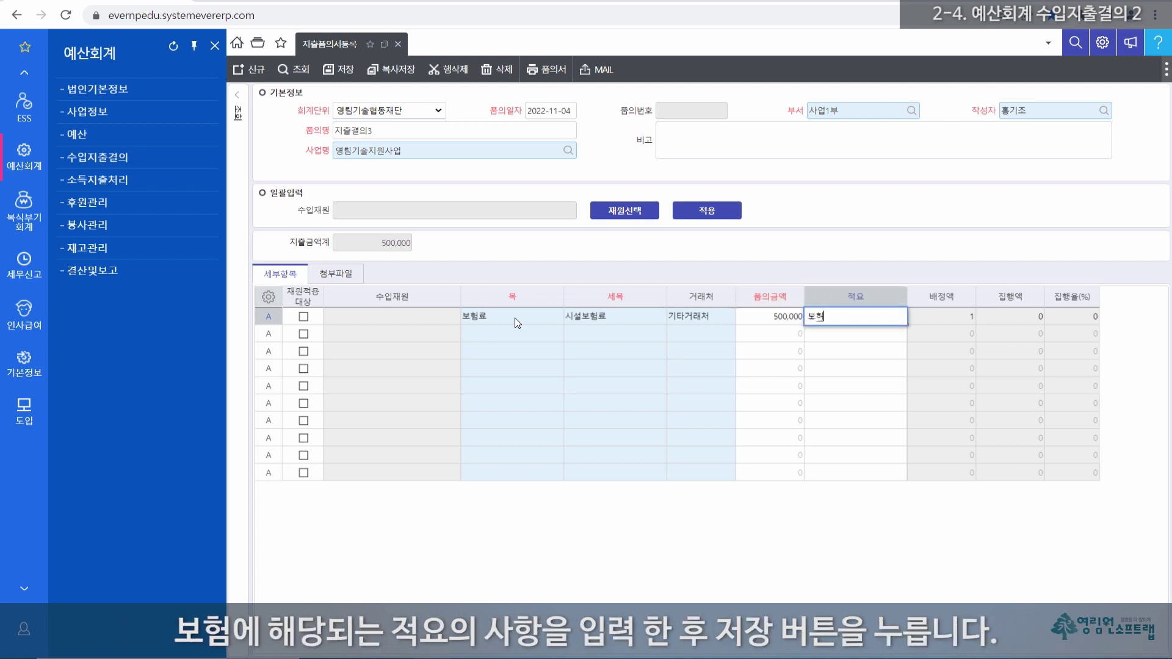
{"action": "key", "text": "Return"}
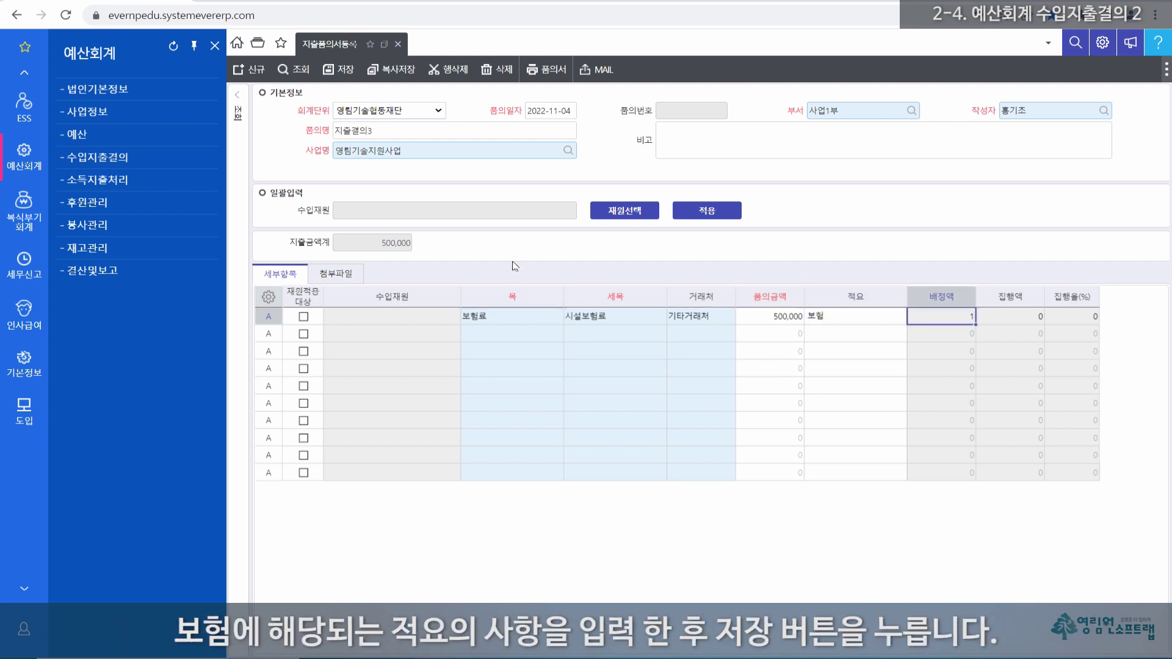
{"action": "left_click", "coordinate": [344, 71]}
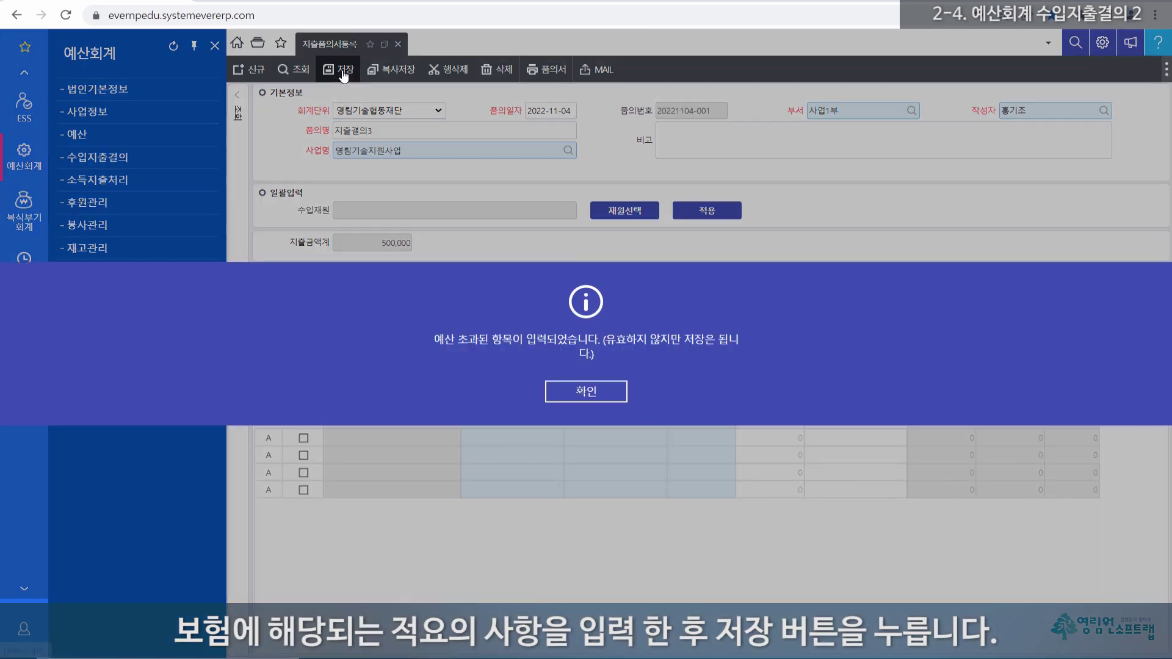
Step: Dismiss the budget-exceeded notice and show the search conditions with 품의일자 2022-11-01 to 2022-11-04
{"action": "left_click", "coordinate": [581, 391]}
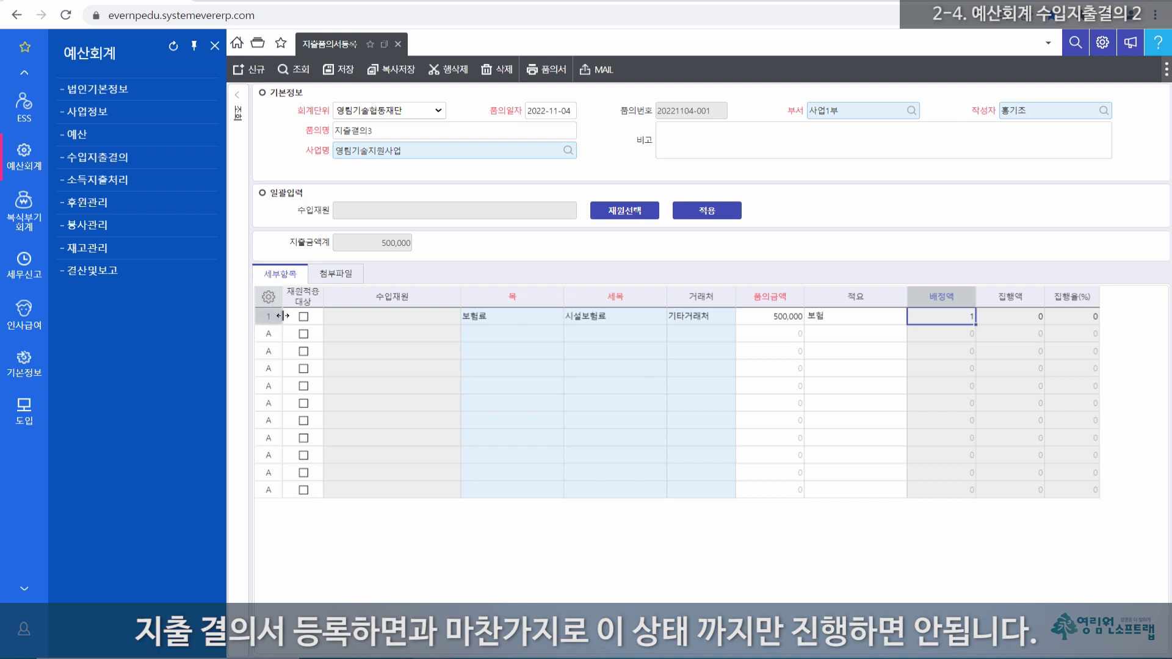
{"action": "left_click", "coordinate": [239, 112]}
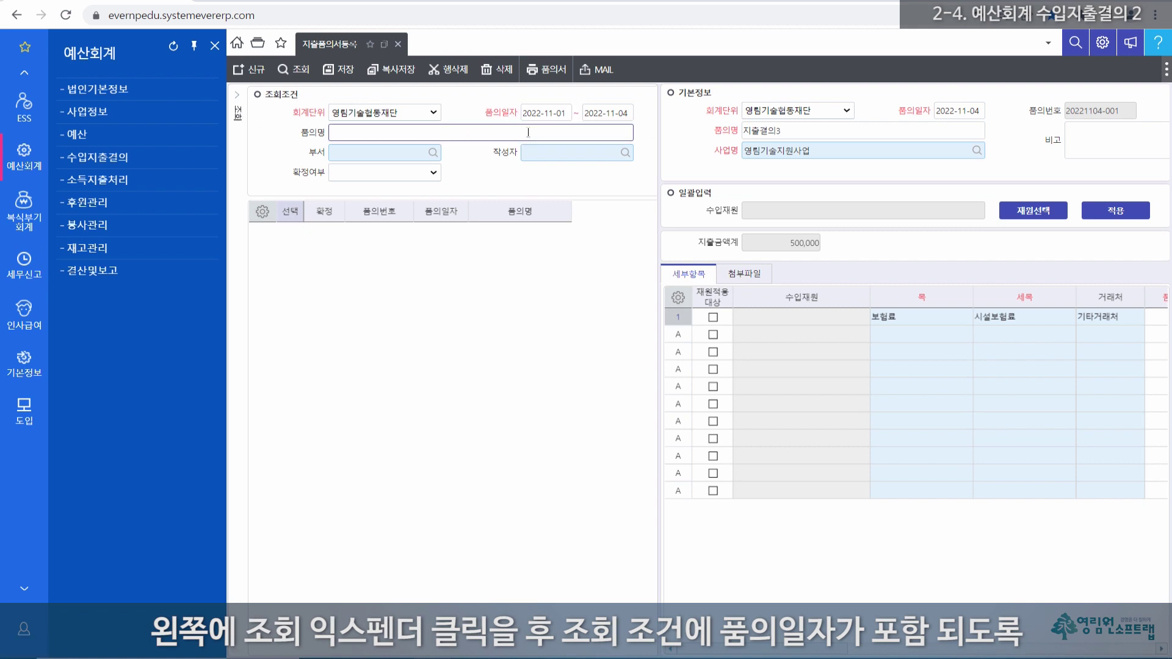
{"action": "left_click", "coordinate": [624, 116]}
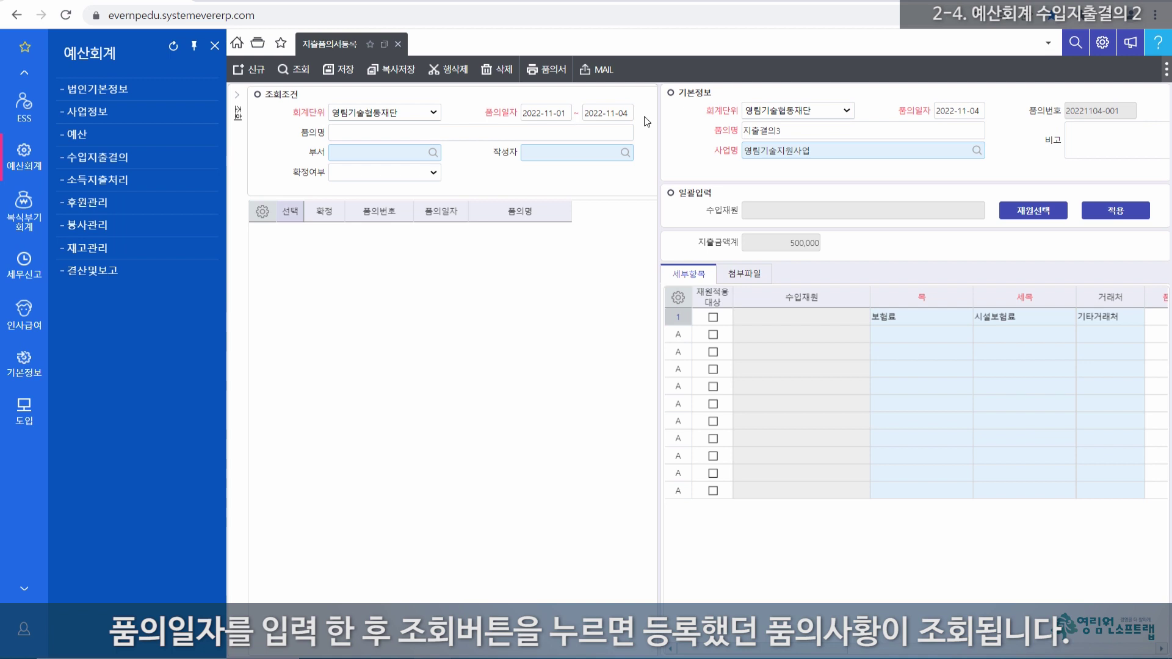
{"action": "left_click", "coordinate": [300, 71]}
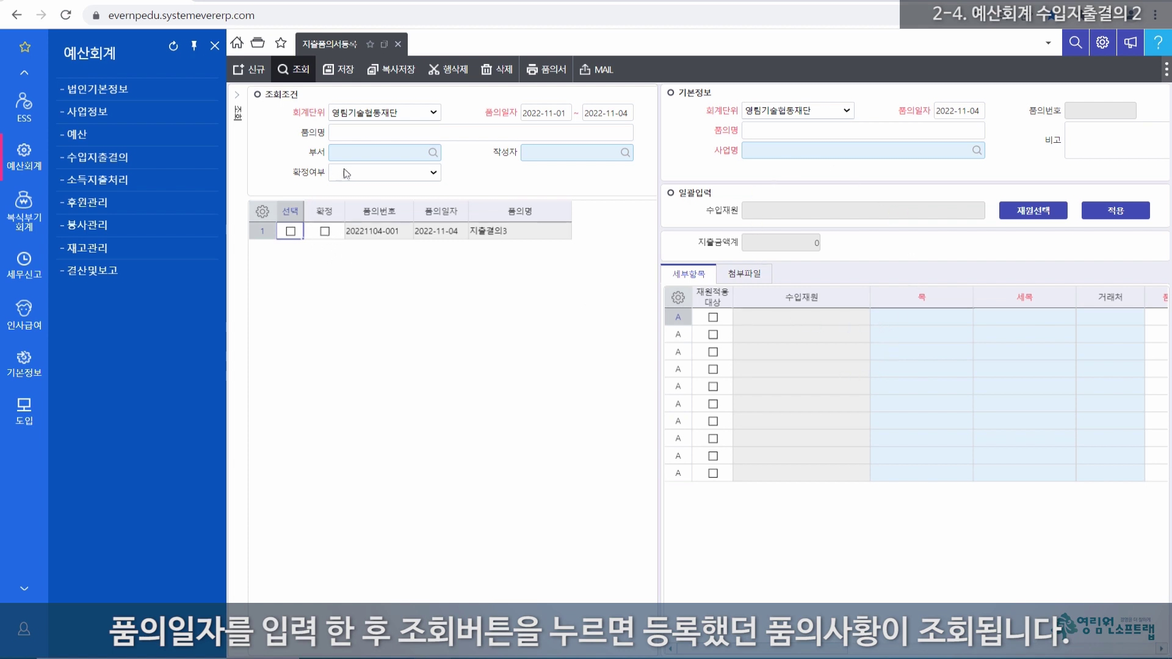
{"action": "left_click", "coordinate": [262, 231]}
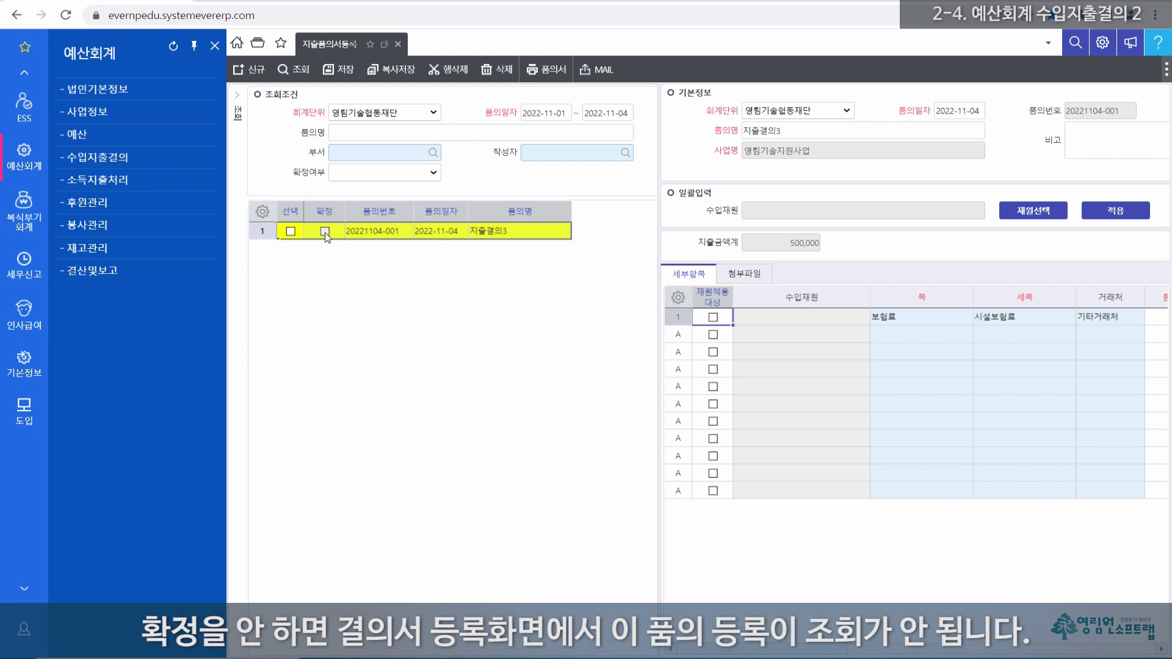
{"action": "left_click", "coordinate": [324, 231]}
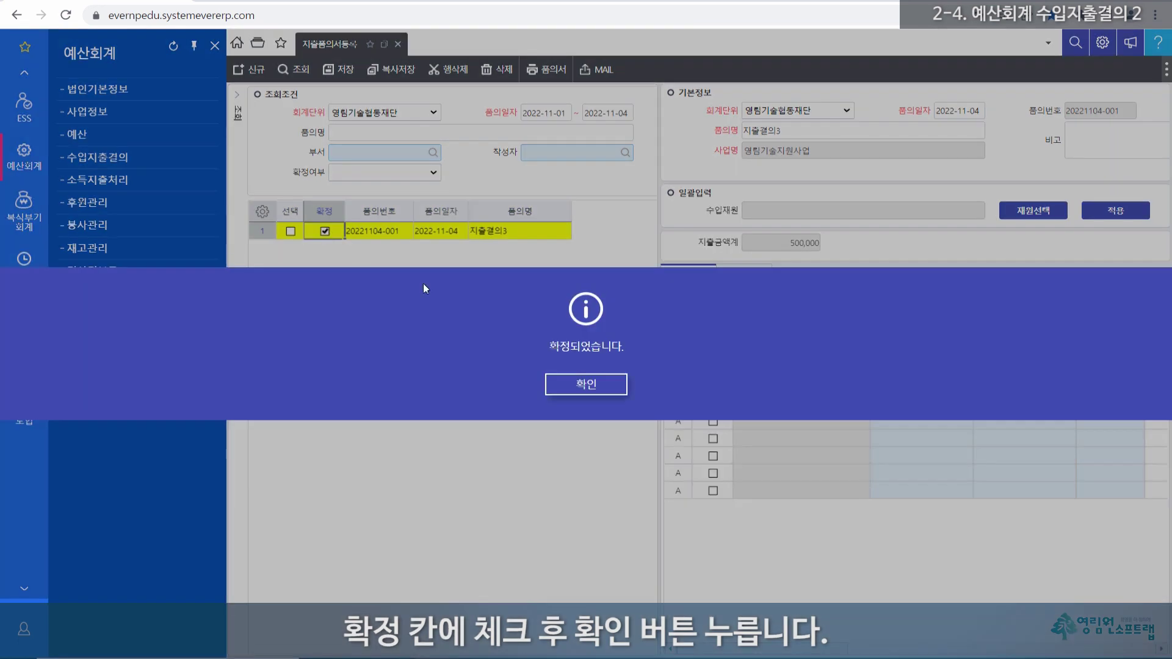
{"action": "left_click", "coordinate": [590, 384]}
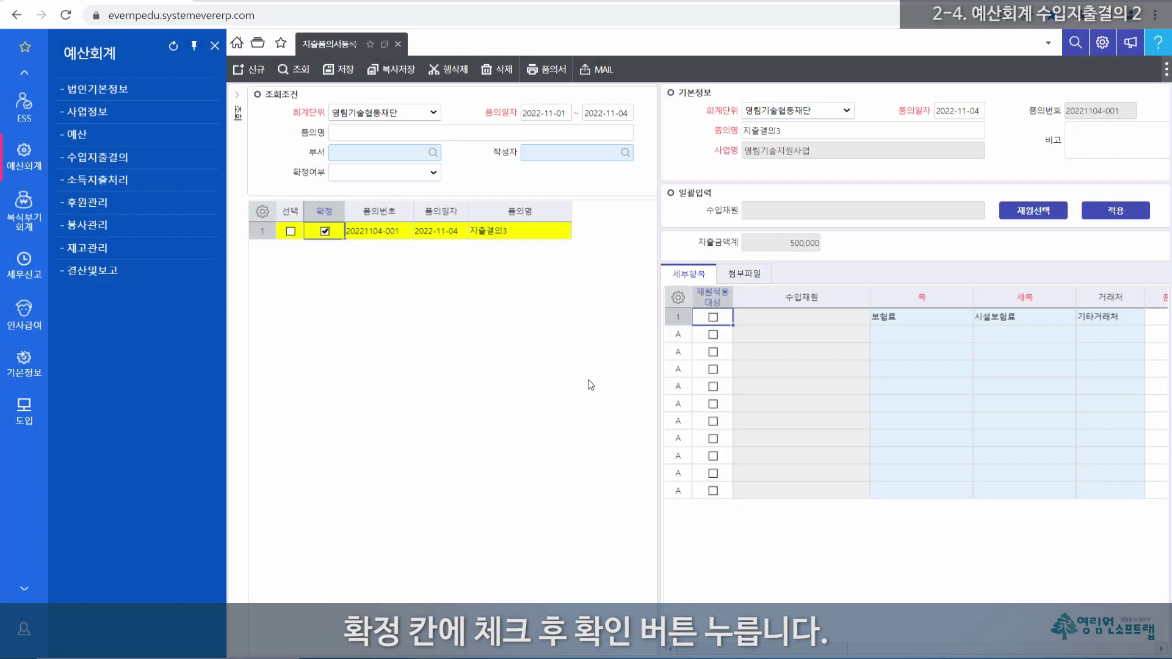
Step: Open 지출결의서등록 and set the business name to 영림기술지원사업
{"action": "left_click", "coordinate": [258, 46]}
{"action": "left_click", "coordinate": [453, 178]}
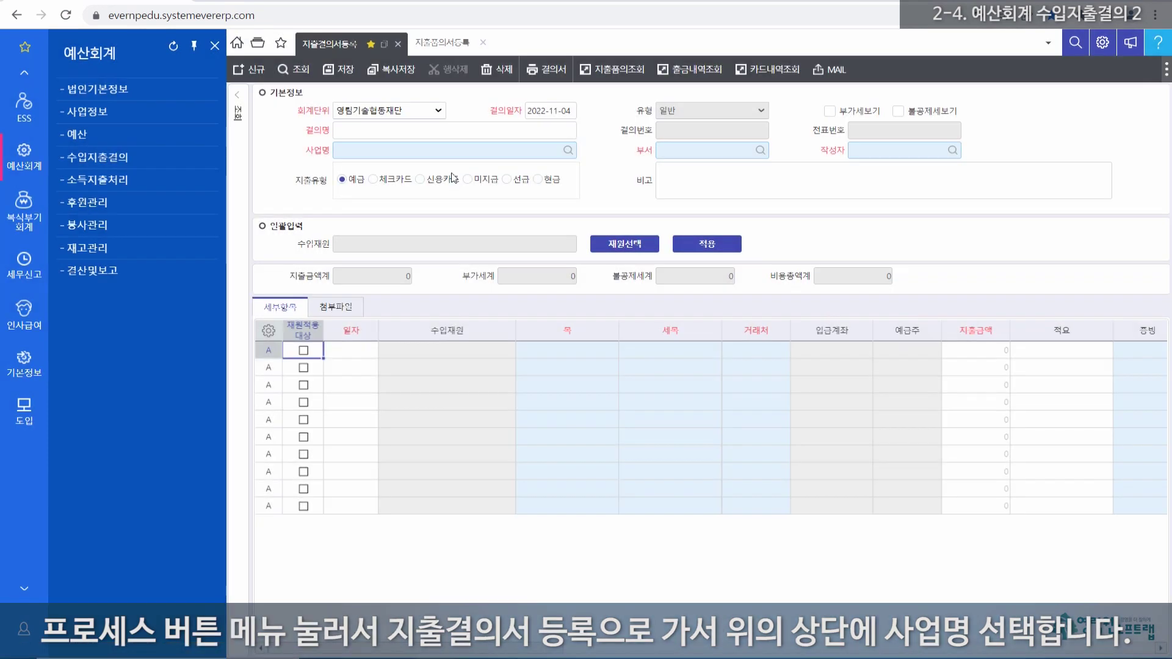
{"action": "left_click", "coordinate": [380, 151]}
{"action": "left_click", "coordinate": [380, 150]}
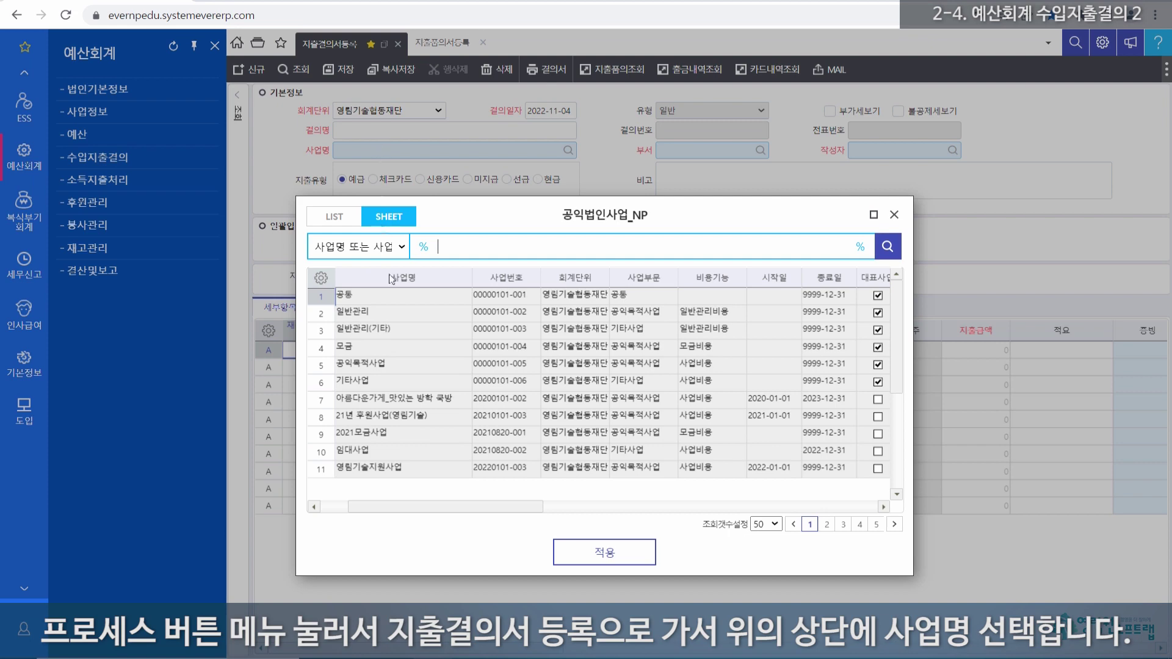
{"action": "left_click", "coordinate": [377, 468]}
{"action": "double_click", "coordinate": [378, 468]}
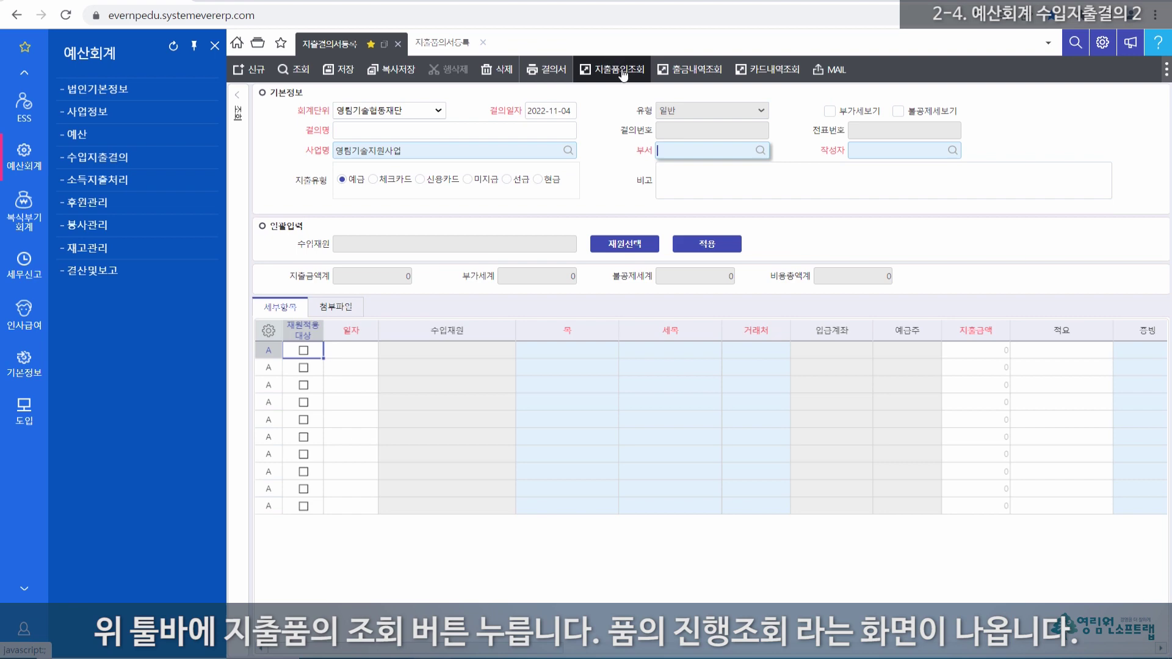
Step: Through 지출품의조회, search confirmed proposals and apply 지출결의3's 500,000 insurance line
{"action": "left_click", "coordinate": [623, 71]}
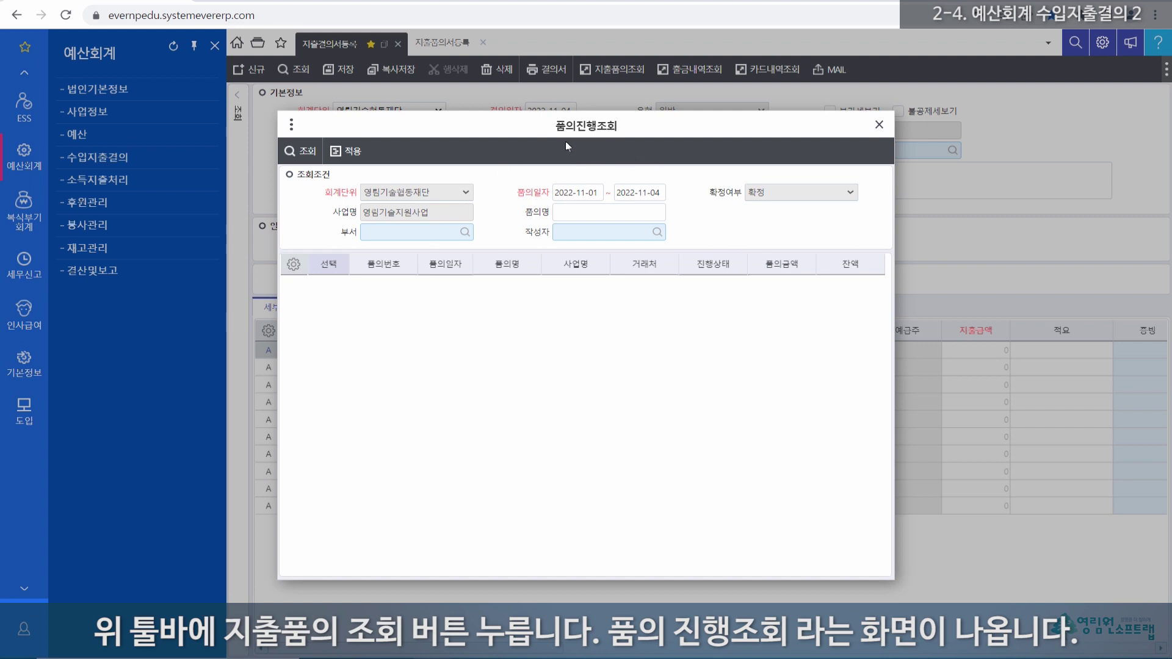
{"action": "left_click_drag", "start_coordinate": [664, 191], "coordinate": [554, 192]}
{"action": "left_click", "coordinate": [486, 332]}
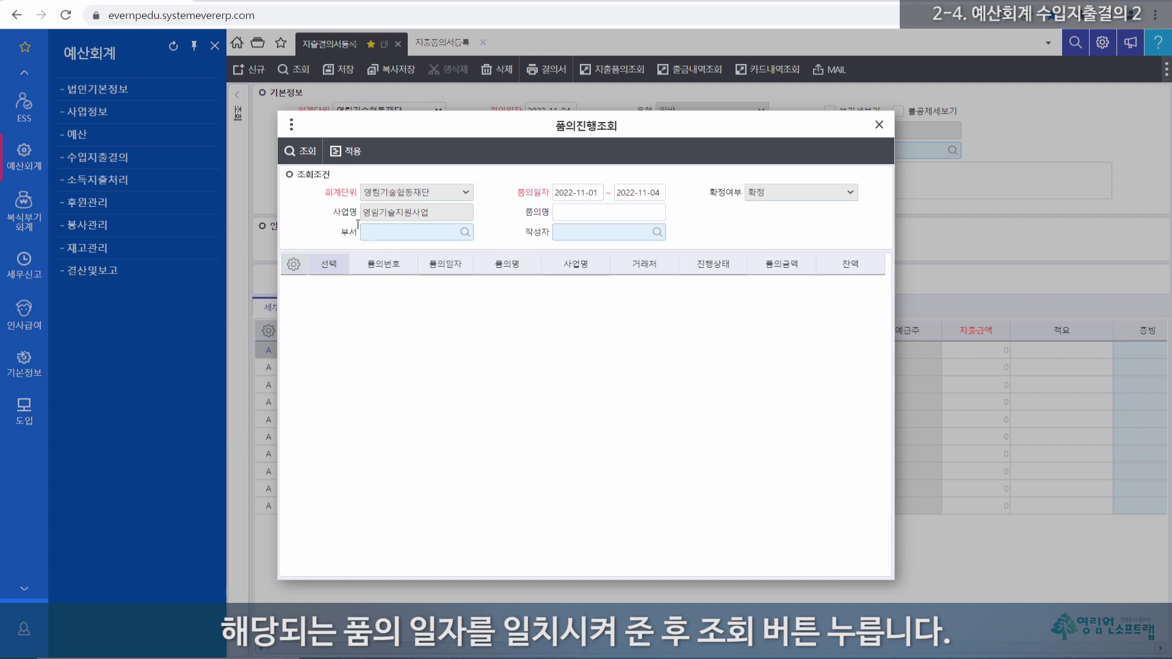
{"action": "left_click", "coordinate": [305, 152]}
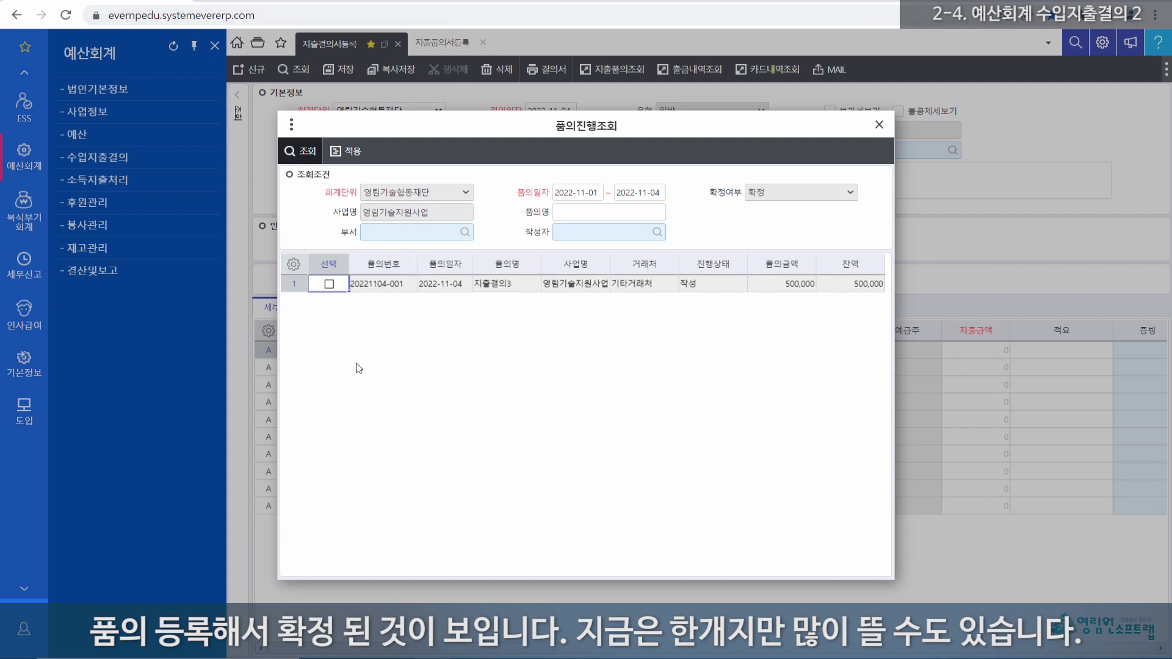
{"action": "left_click", "coordinate": [329, 284]}
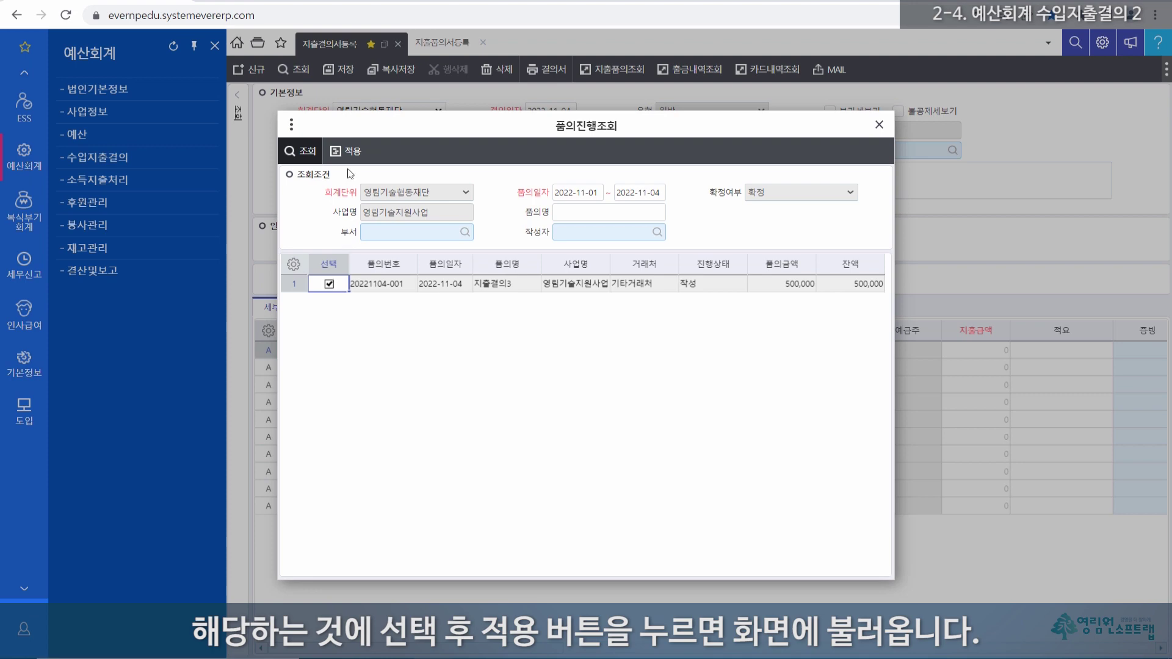
{"action": "left_click", "coordinate": [352, 153]}
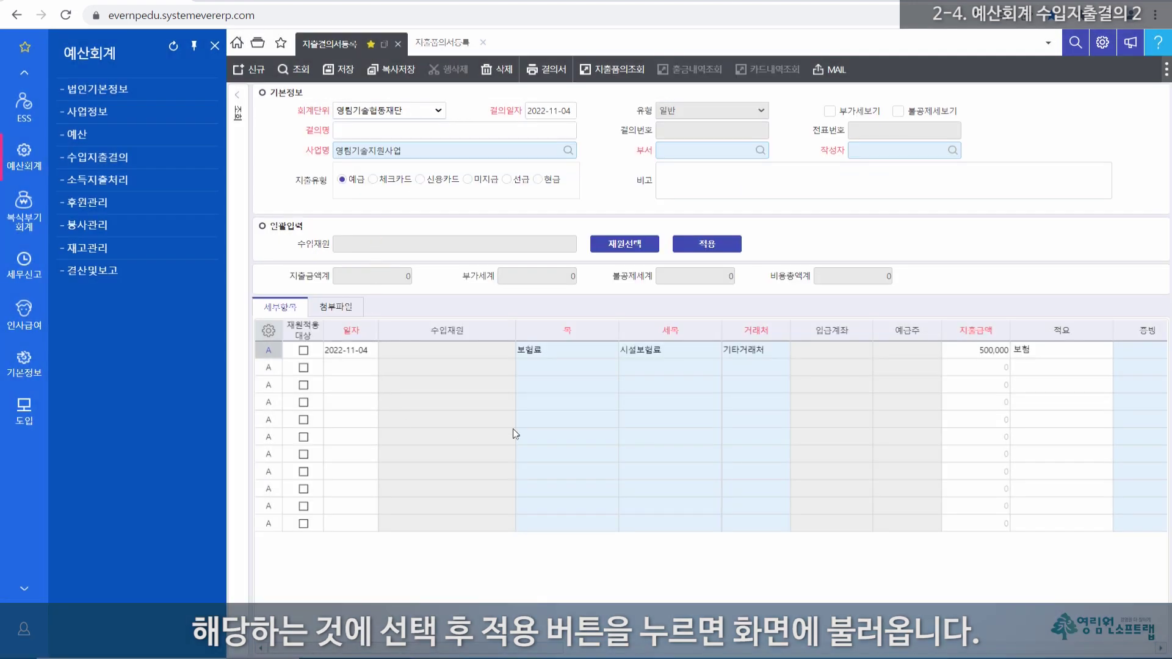
{"action": "left_click", "coordinate": [351, 133]}
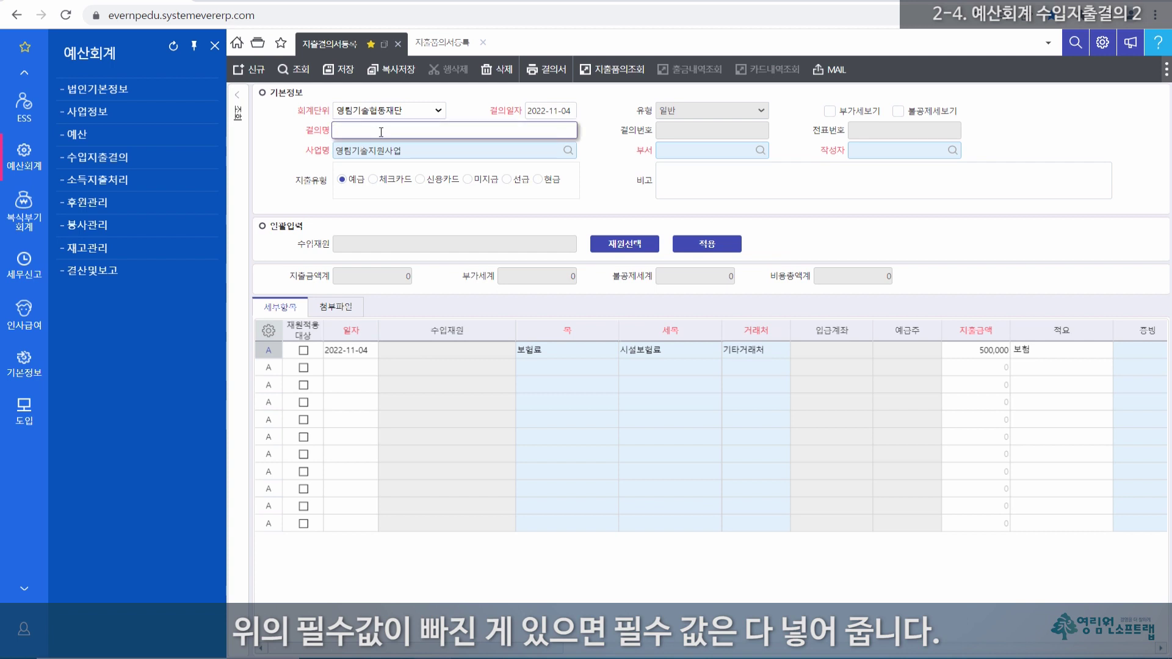
Step: Name the resolution 지출결의3 and enter the author so the department fills in
{"action": "type", "text": "ㄱ"}
{"action": "key", "text": "BackSpace"}
{"action": "key", "text": "BackSpace"}
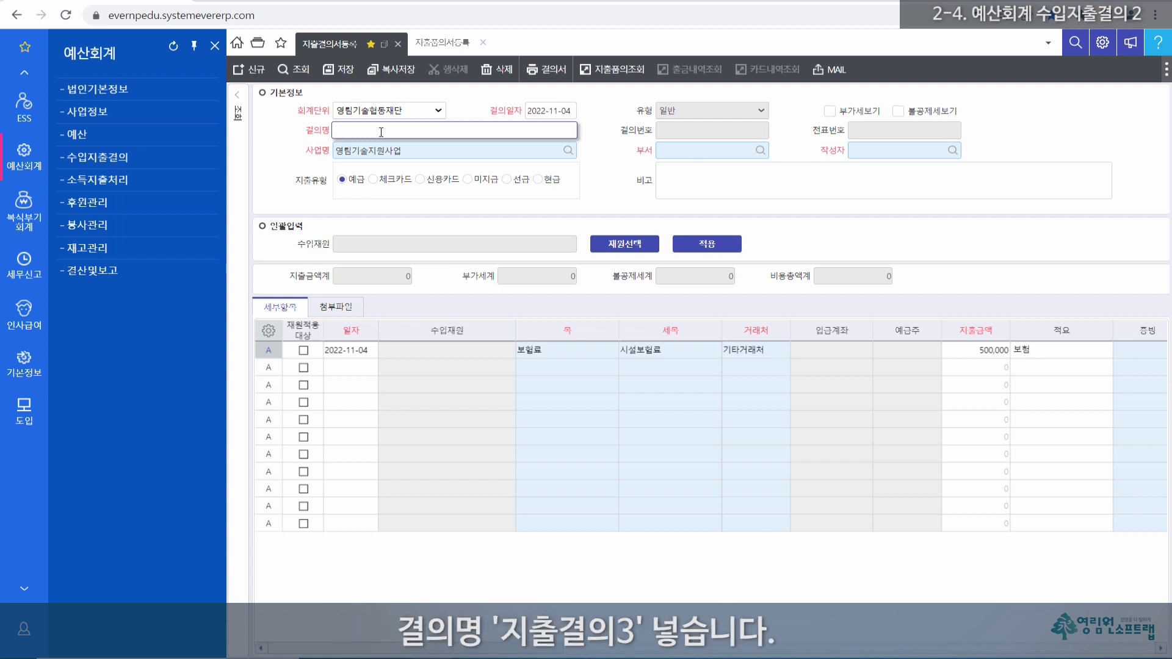
{"action": "type", "text": "지출결의3"}
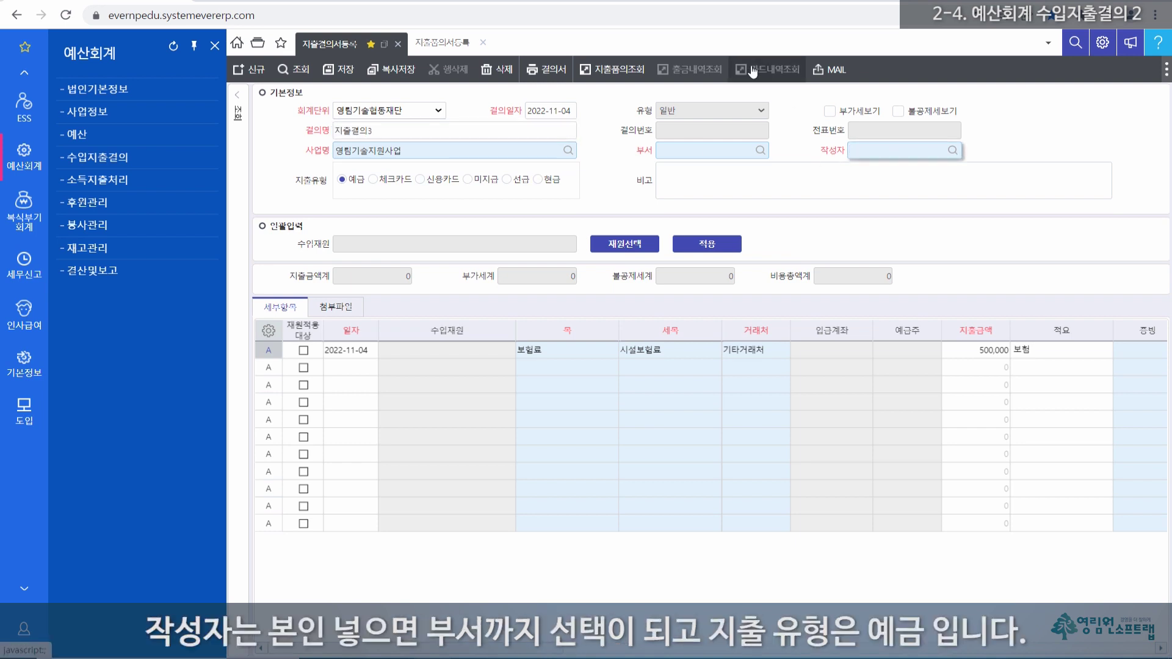
{"action": "type", "text": "화"}
{"action": "key", "text": "BackSpace"}
{"action": "key", "text": "BackSpace"}
{"action": "type", "text": "홍"}
{"action": "key", "text": "Return"}
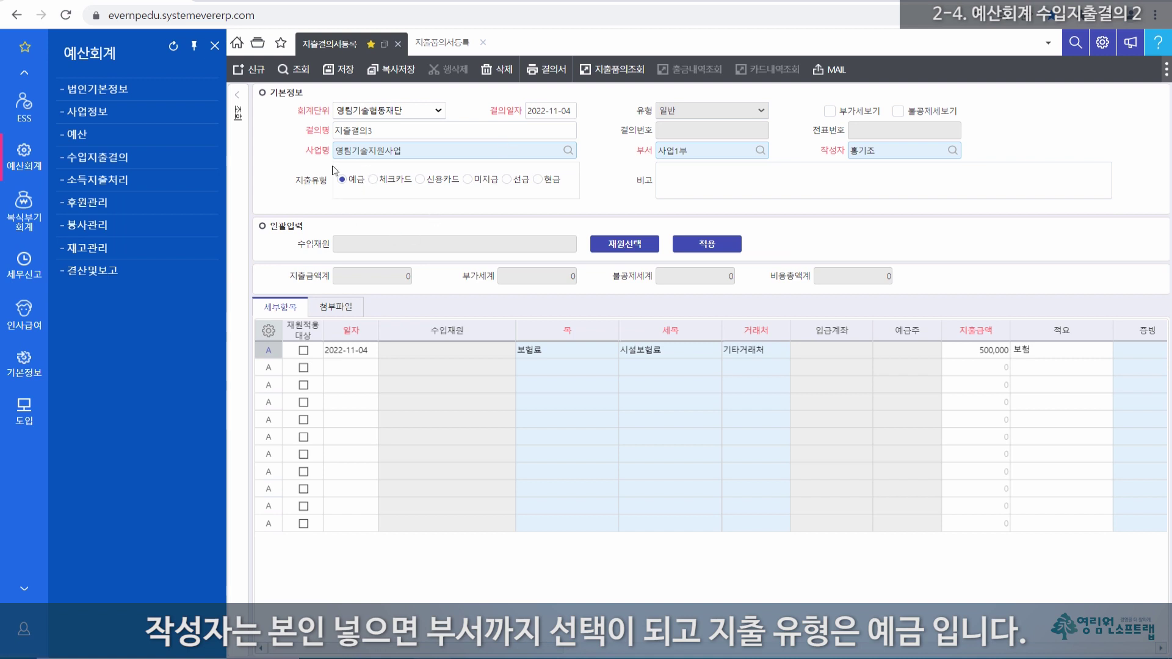
{"action": "left_click", "coordinate": [276, 356]}
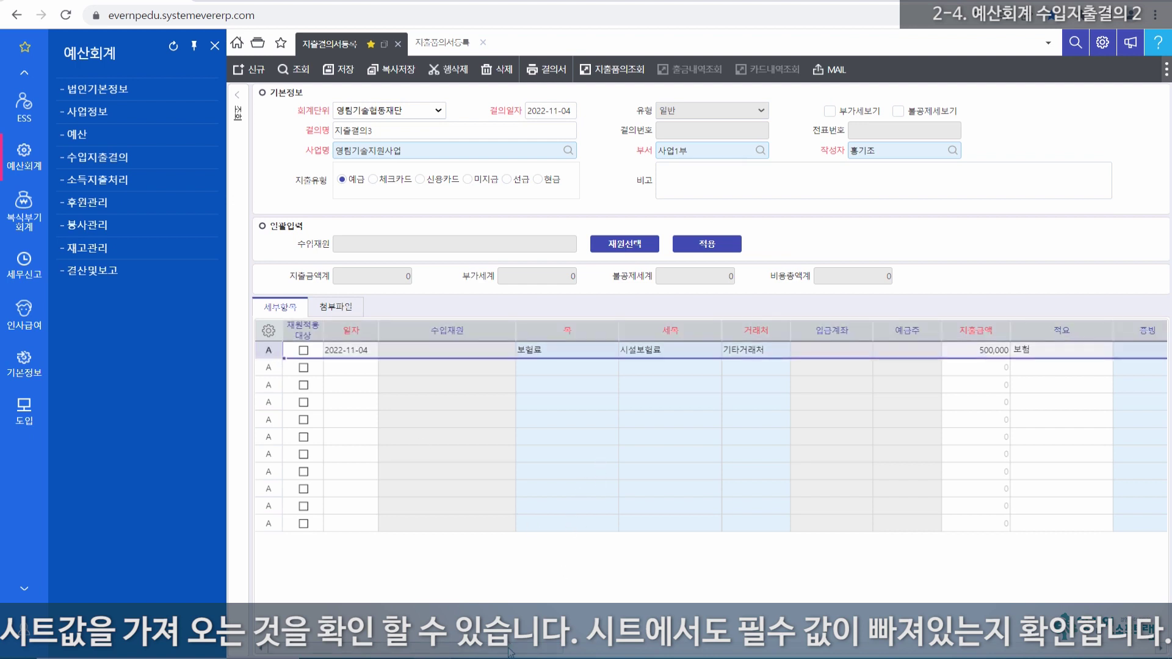
{"action": "left_click_drag", "start_coordinate": [528, 653], "coordinate": [671, 654]}
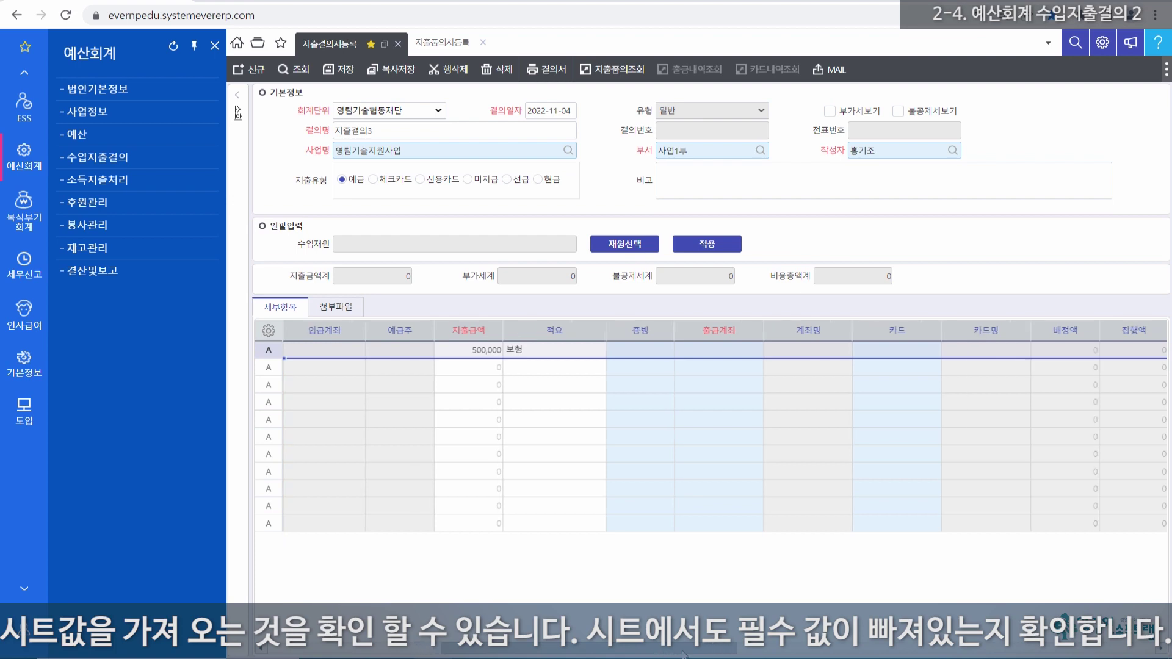
{"action": "left_click", "coordinate": [723, 350]}
{"action": "double_click", "coordinate": [722, 350]}
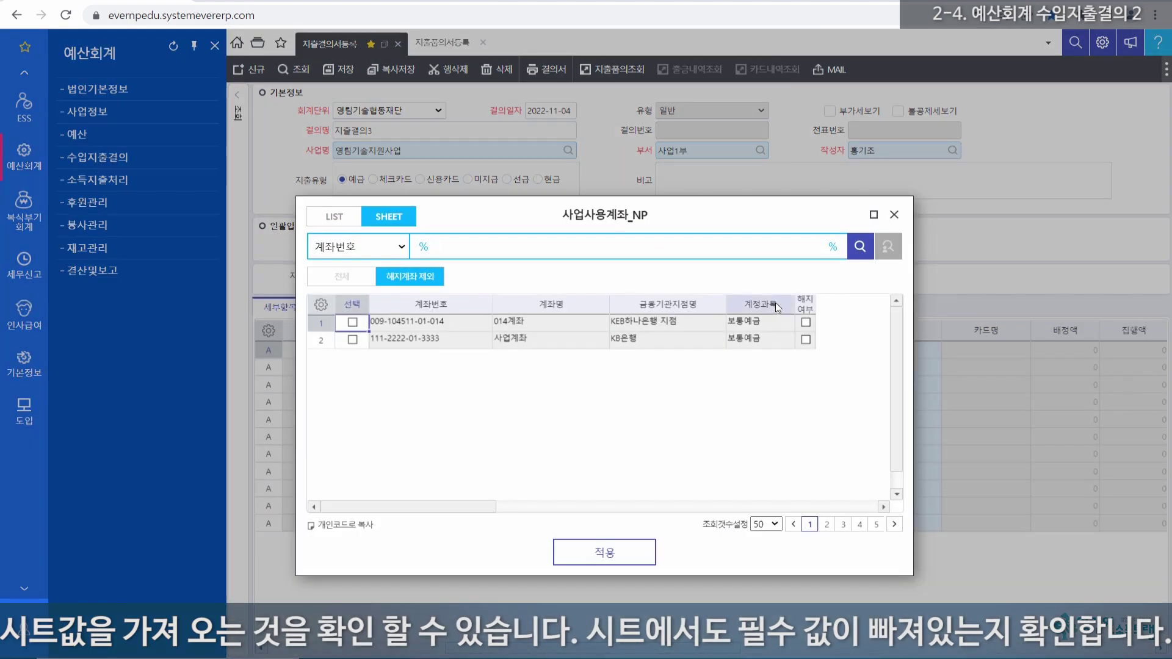
{"action": "left_click", "coordinate": [894, 217]}
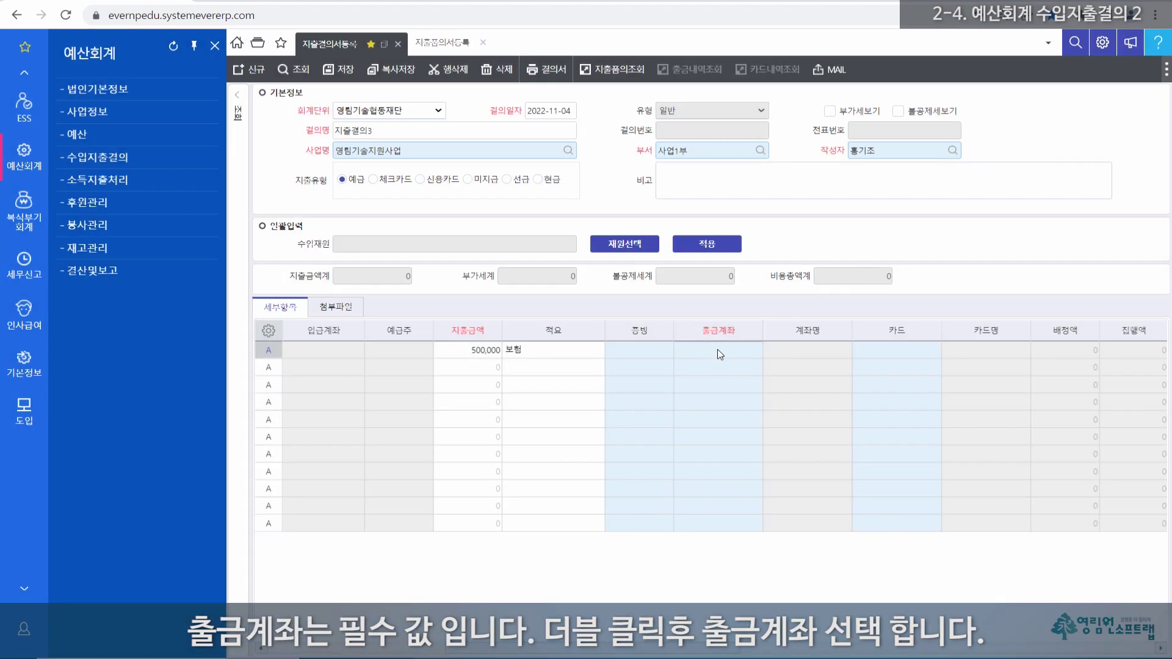
{"action": "double_click", "coordinate": [718, 349]}
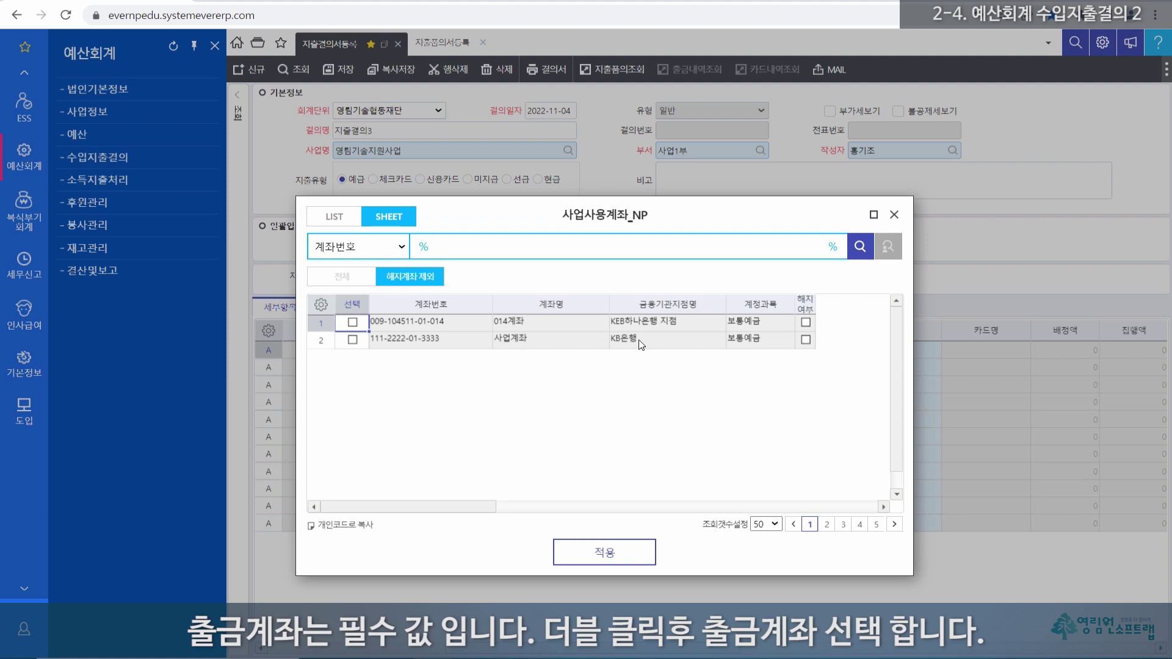
{"action": "double_click", "coordinate": [640, 345]}
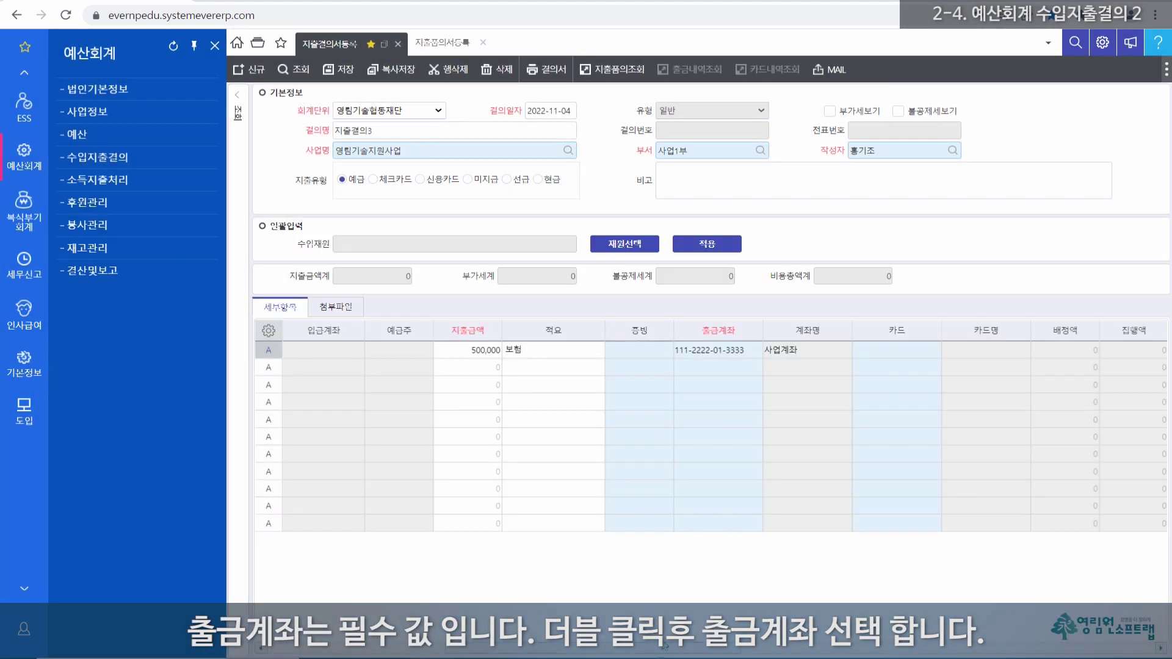
{"action": "left_click_drag", "start_coordinate": [661, 648], "coordinate": [416, 587]}
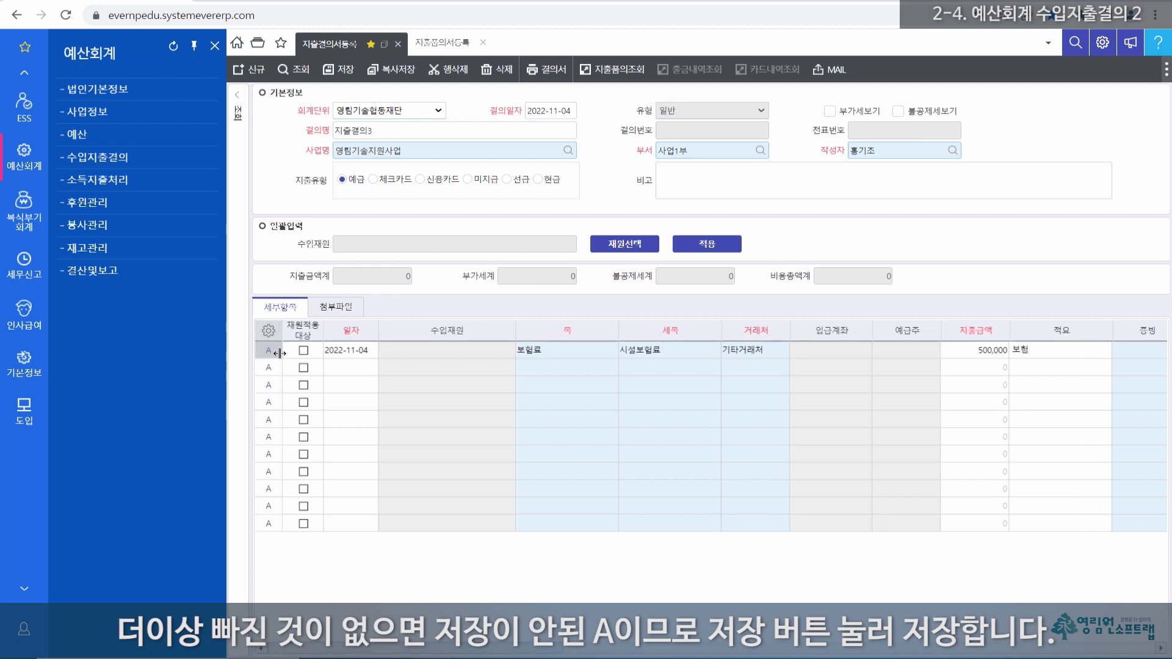
Step: Save the resolution, dismiss the budget notice, and search unprocessed resolutions dated 2022-11-01 to 2022-11-04
{"action": "left_click", "coordinate": [345, 70]}
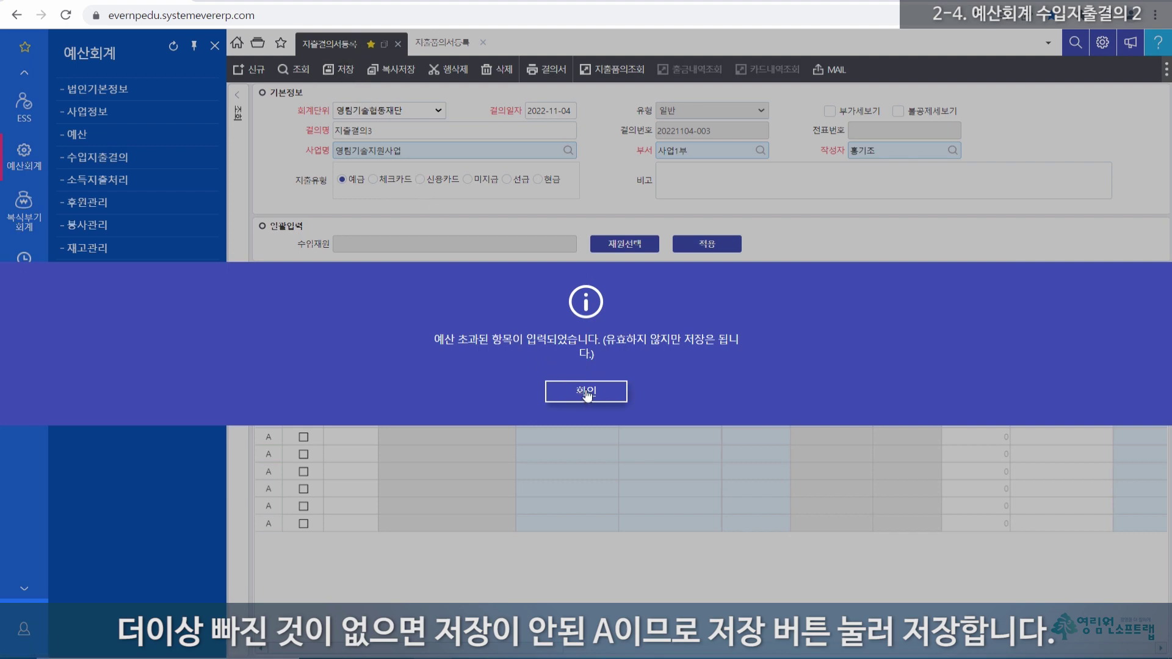
{"action": "left_click", "coordinate": [587, 392]}
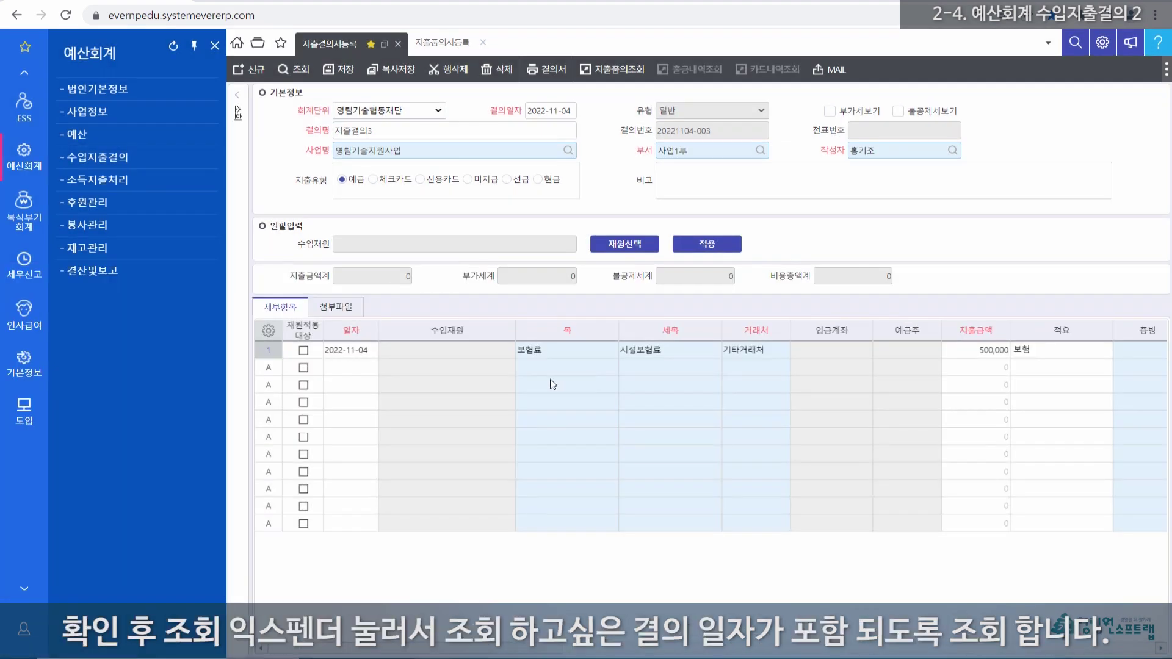
{"action": "left_click", "coordinate": [236, 113]}
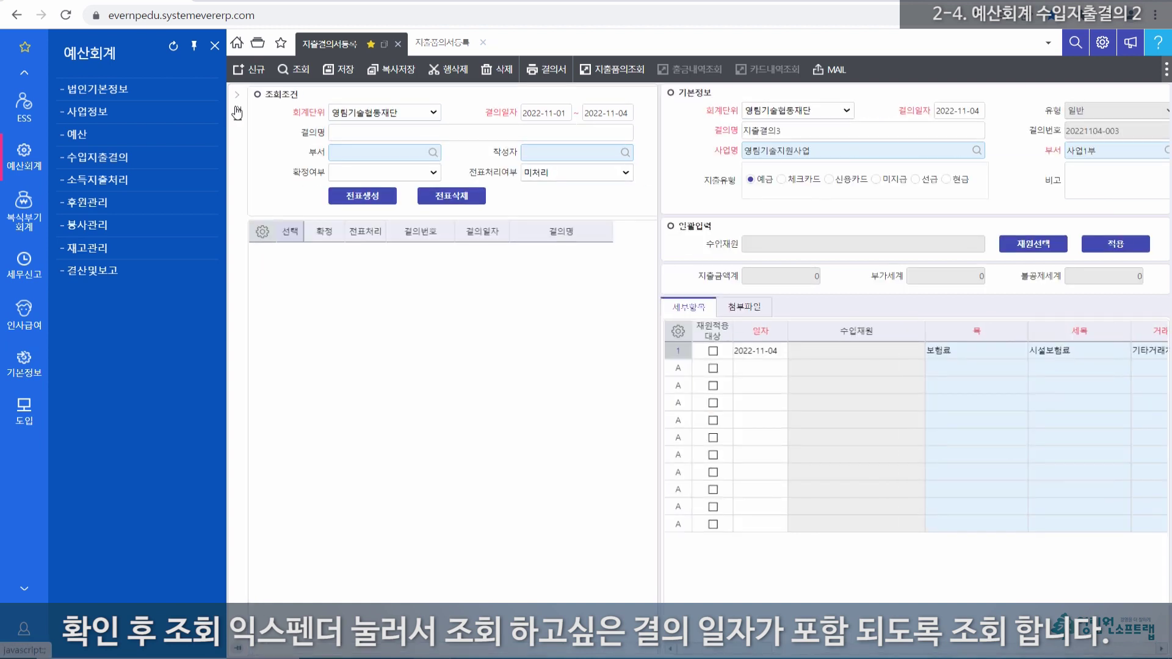
{"action": "double_click", "coordinate": [623, 114]}
{"action": "left_click", "coordinate": [570, 113]}
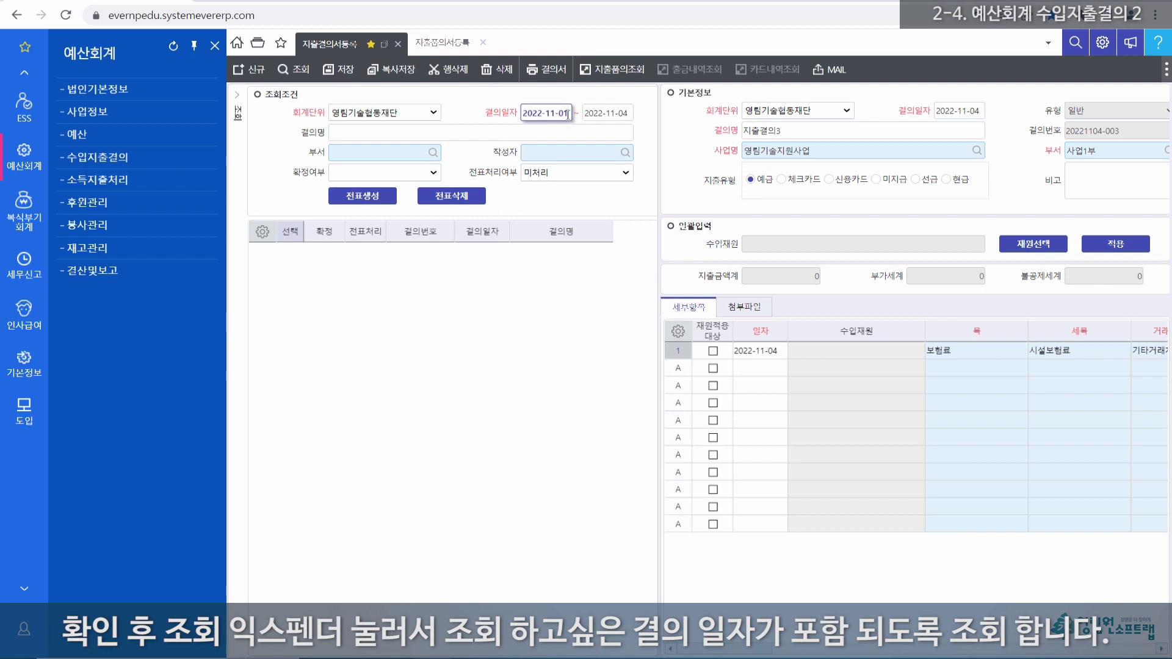
{"action": "left_click_drag", "start_coordinate": [569, 113], "coordinate": [522, 114]}
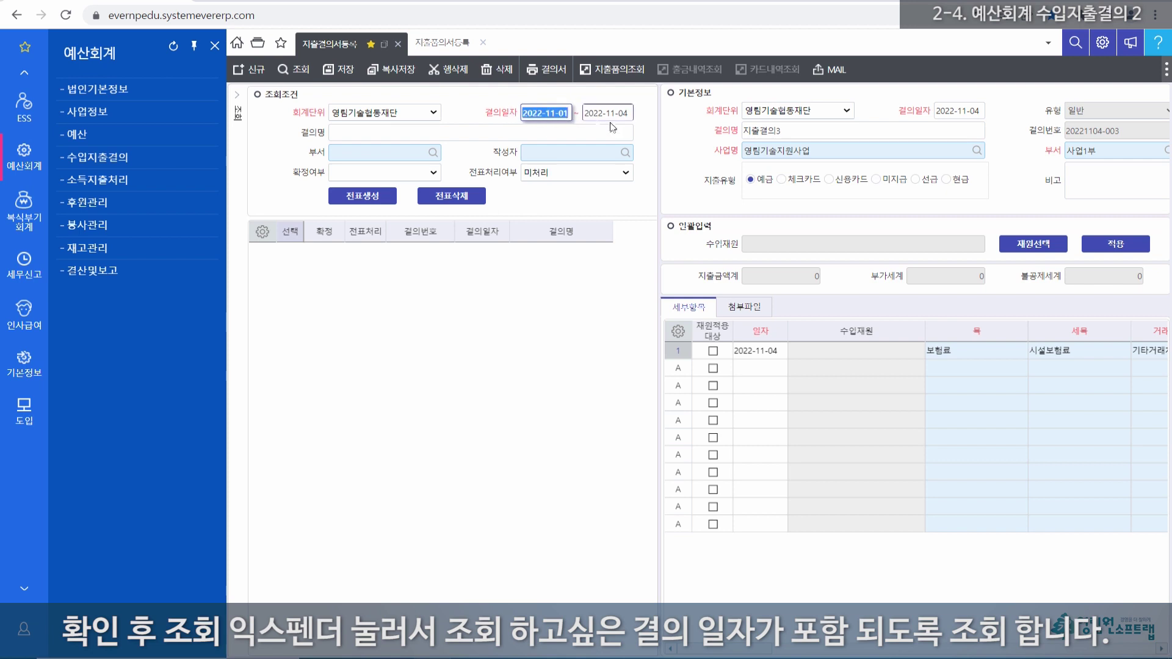
{"action": "left_click_drag", "start_coordinate": [633, 113], "coordinate": [582, 114]}
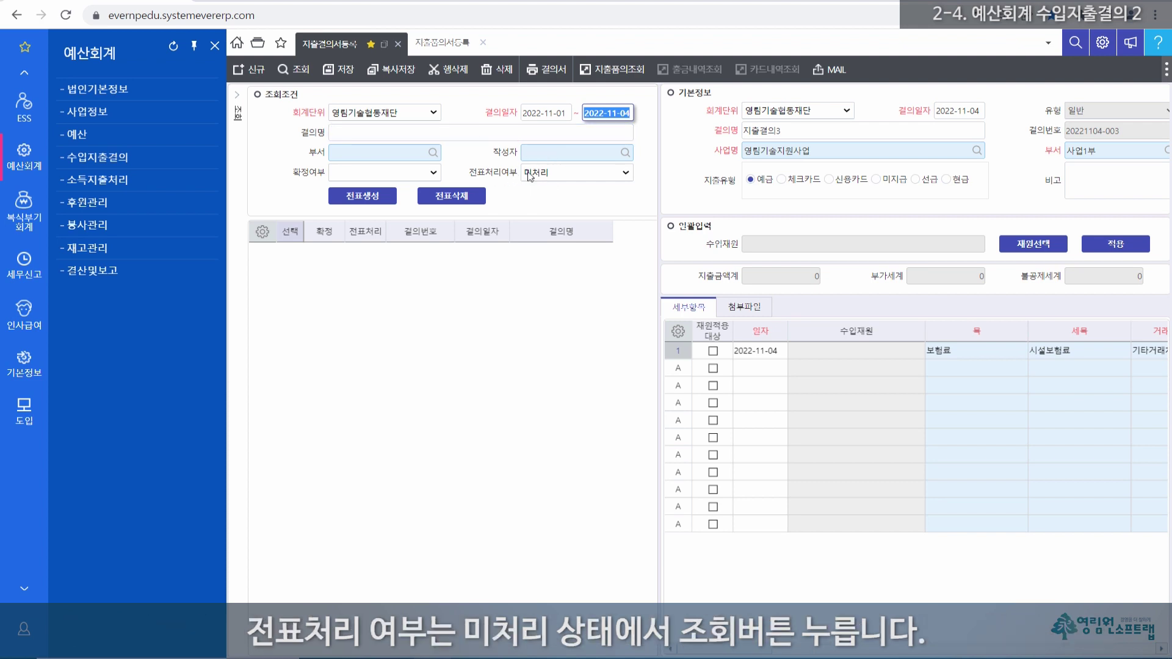
{"action": "left_click", "coordinate": [300, 72]}
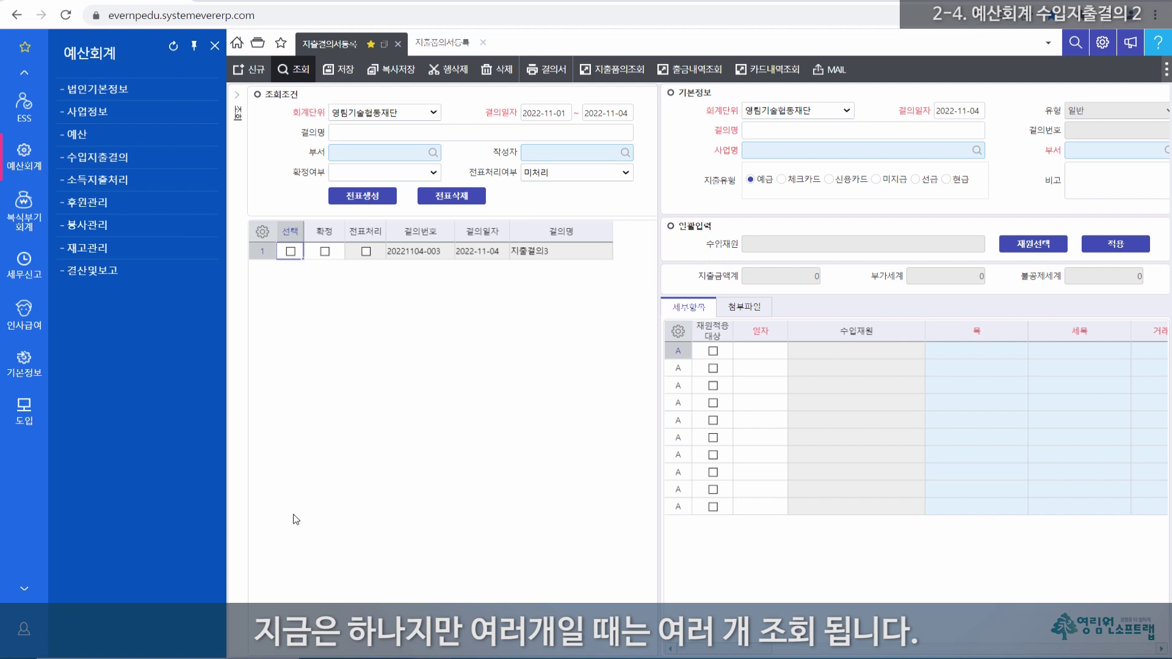
{"action": "left_click", "coordinate": [262, 251]}
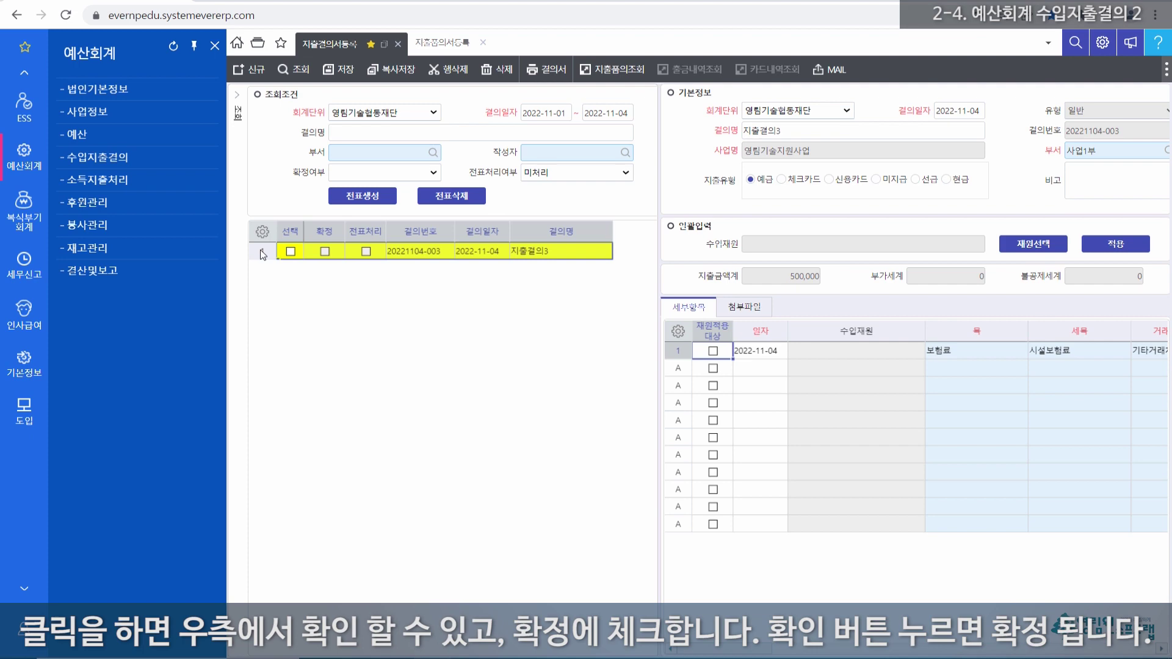
{"action": "left_click", "coordinate": [325, 251]}
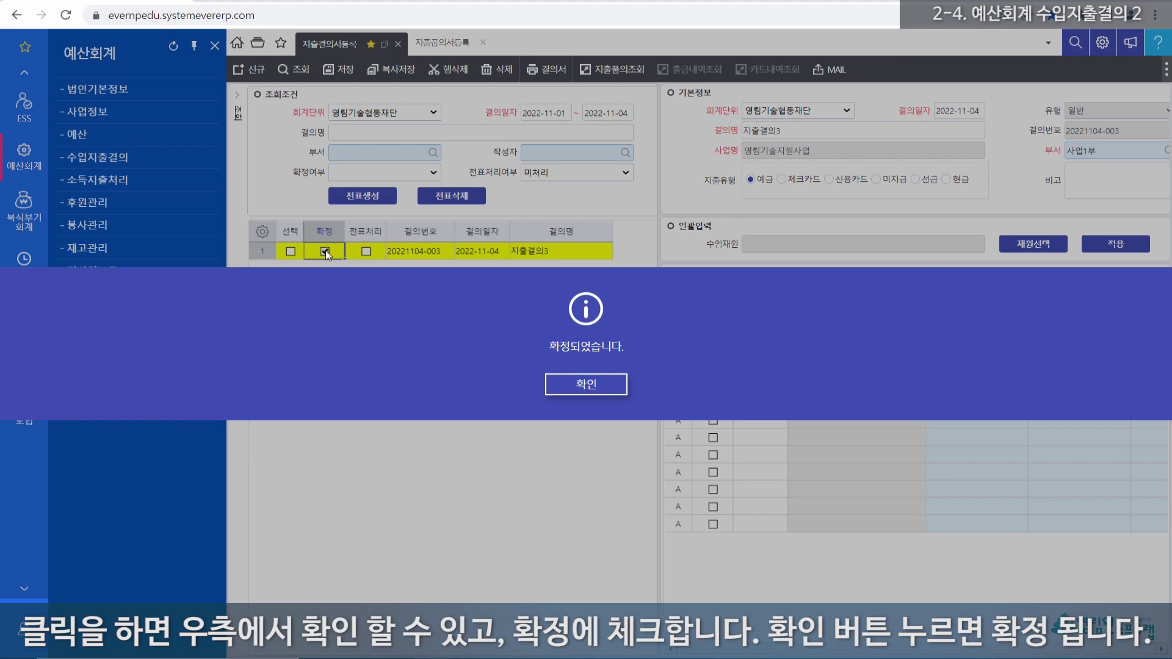
{"action": "left_click", "coordinate": [585, 384]}
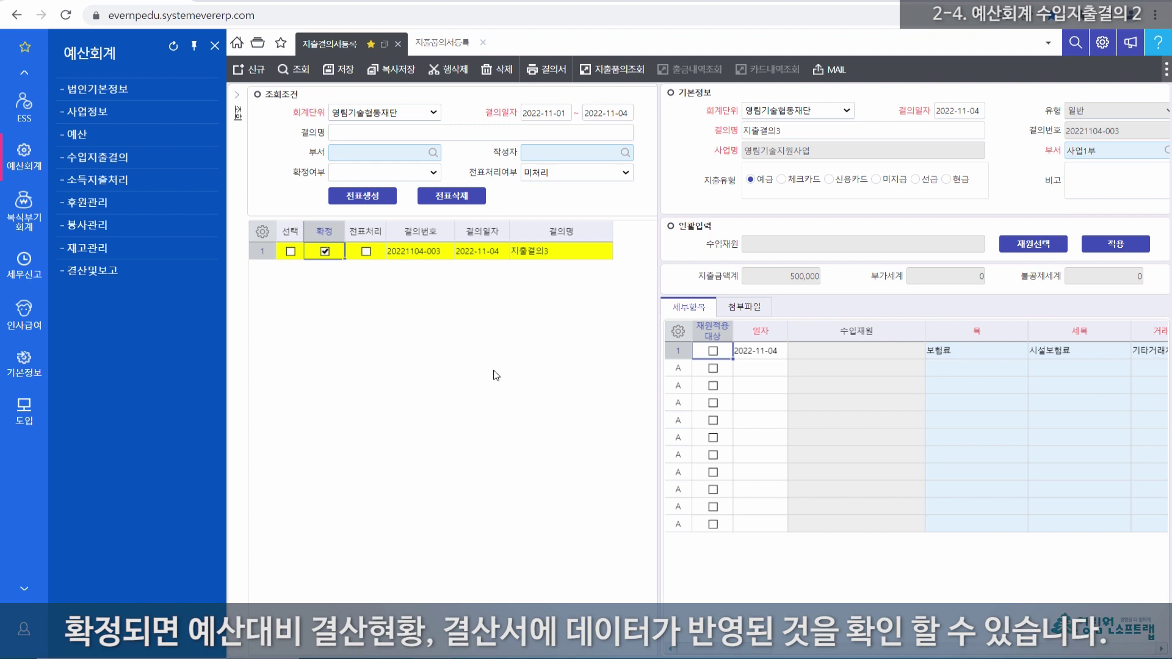
{"action": "left_click", "coordinate": [289, 250]}
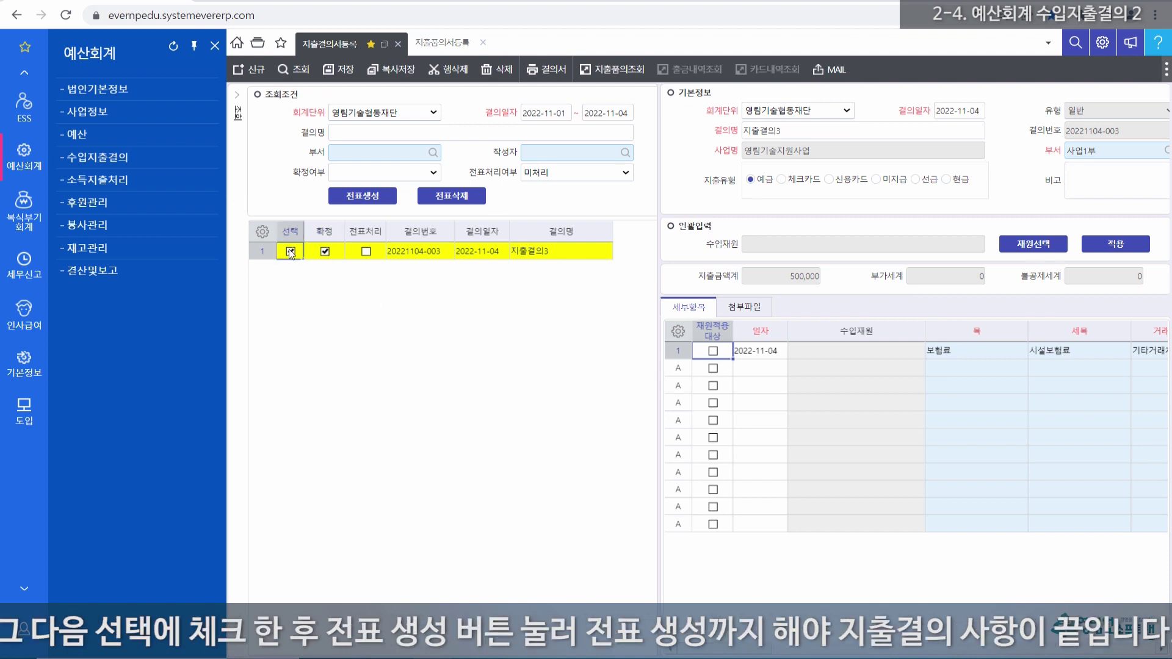
{"action": "left_click", "coordinate": [364, 196]}
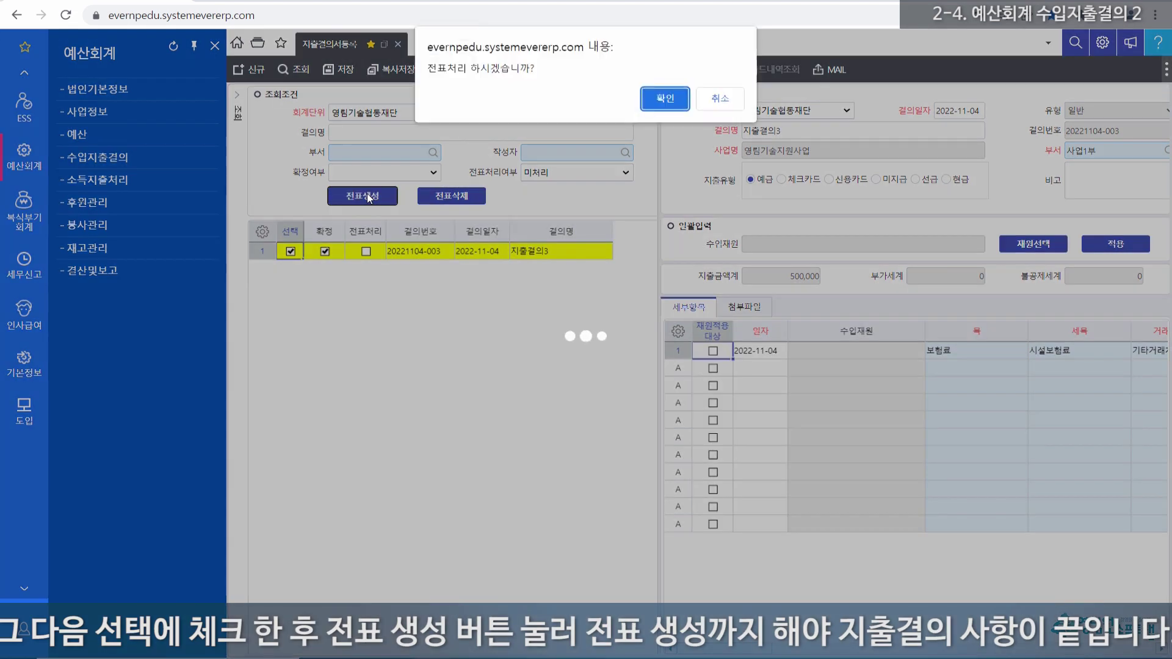
{"action": "left_click", "coordinate": [665, 99]}
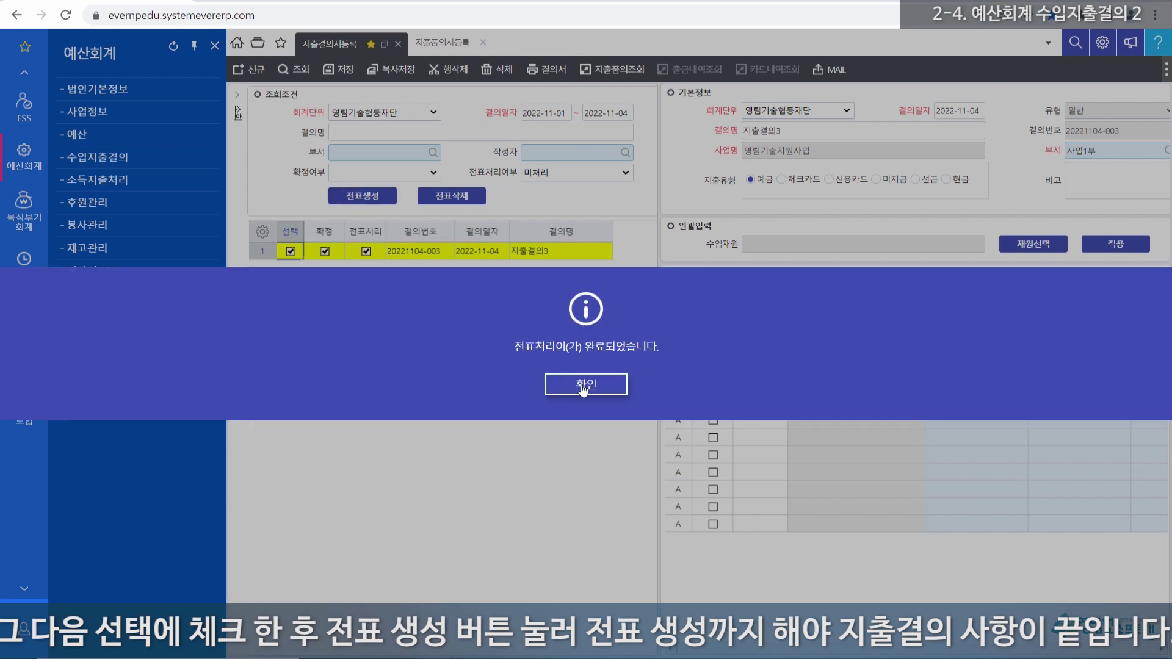
{"action": "left_click", "coordinate": [584, 386]}
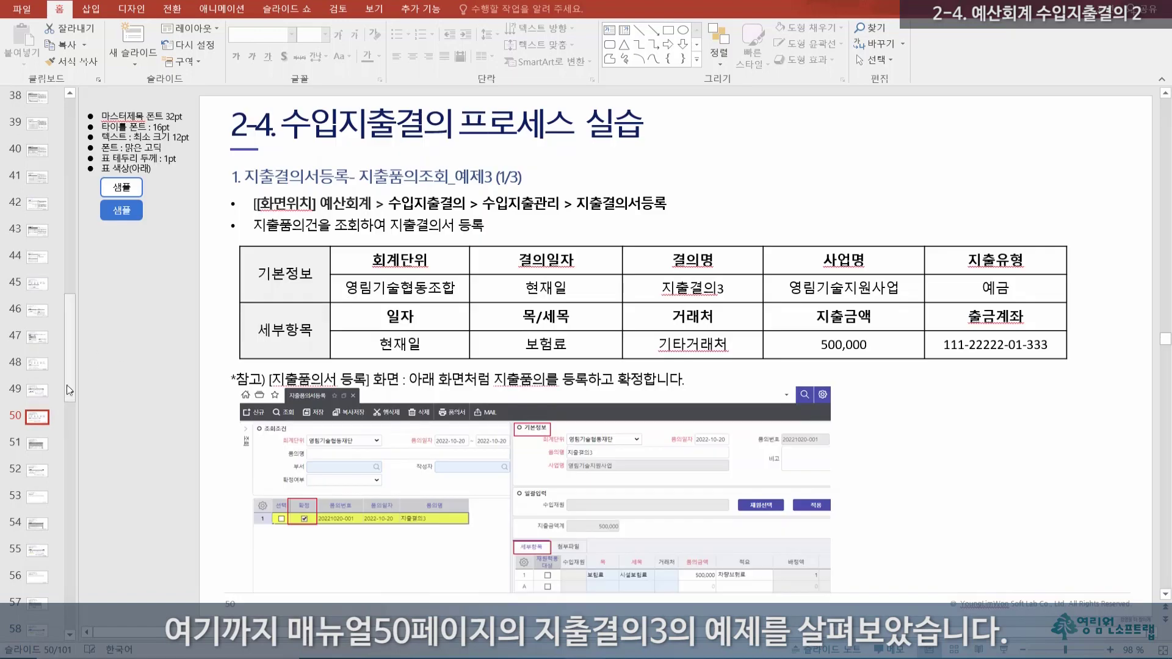
Step: Step through slides 51 and 52 to slide 53, the 지출결의4 withdrawal-history example
{"action": "left_click_drag", "start_coordinate": [68, 375], "coordinate": [68, 404]}
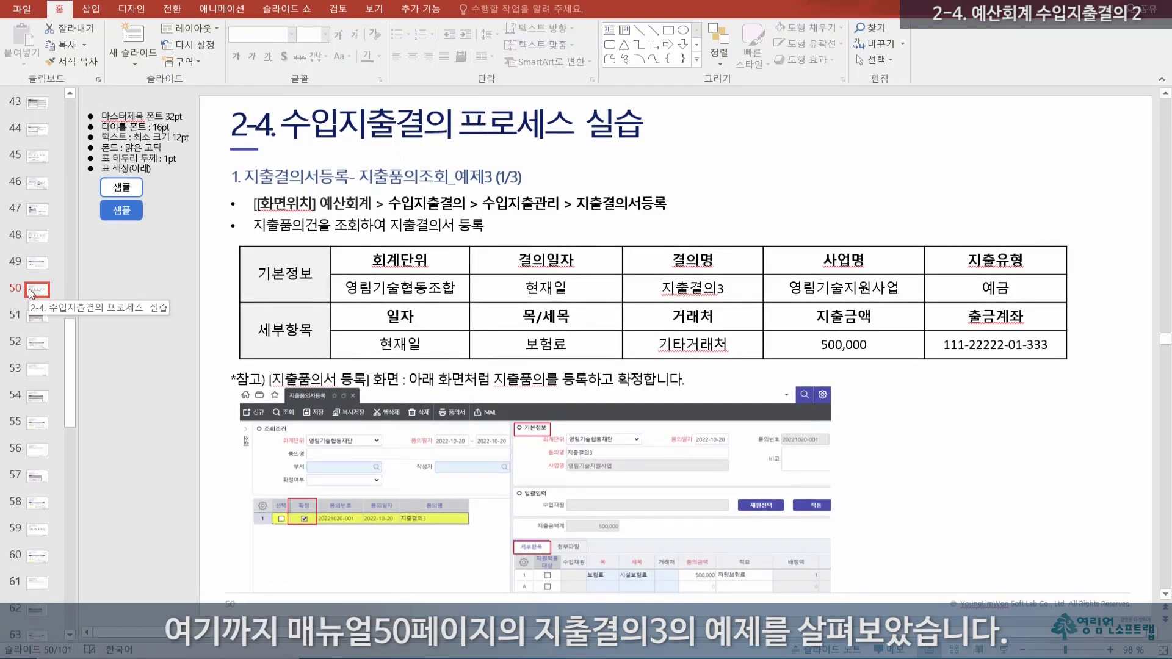
{"action": "left_click", "coordinate": [37, 318]}
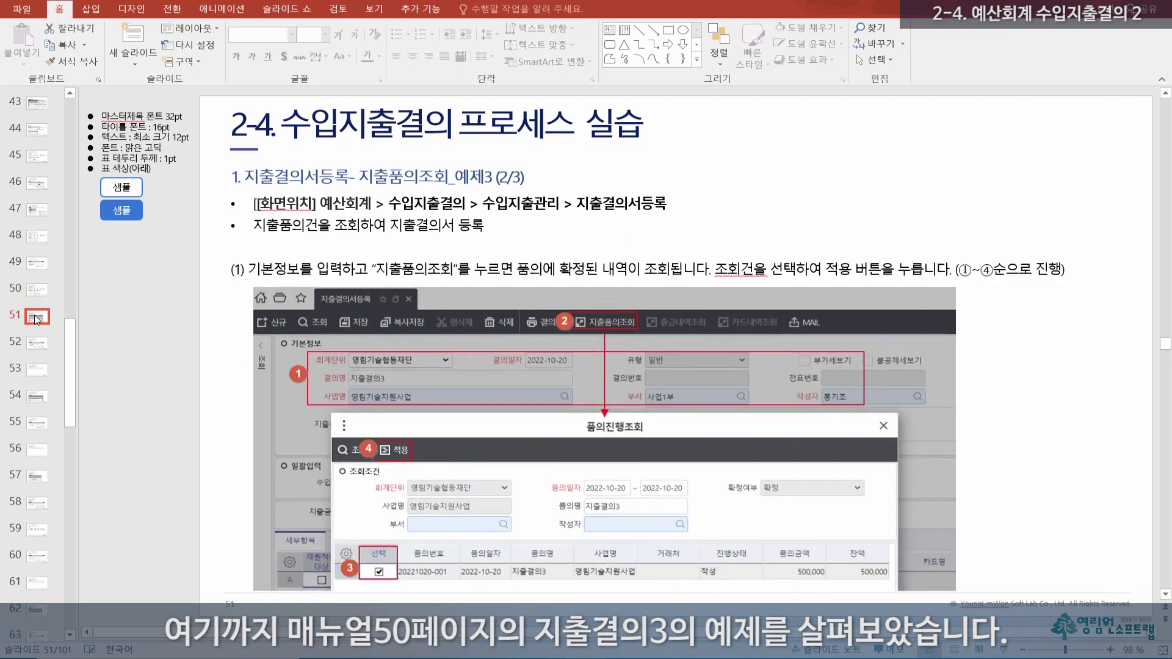
{"action": "left_click", "coordinate": [39, 345]}
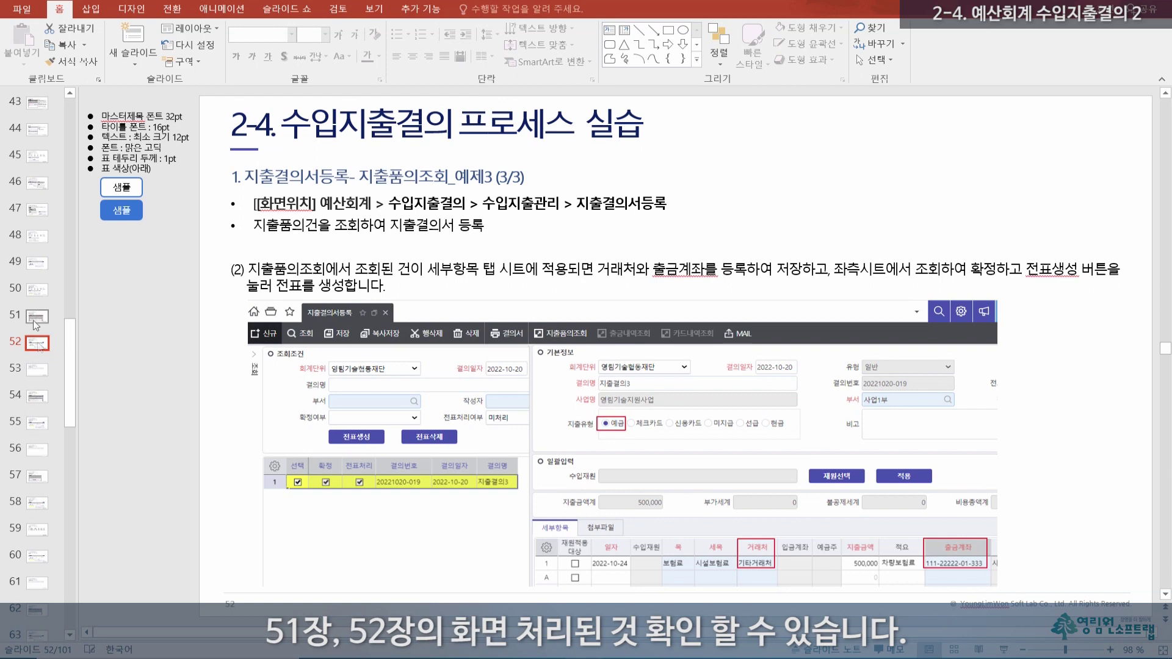
{"action": "left_click", "coordinate": [37, 371]}
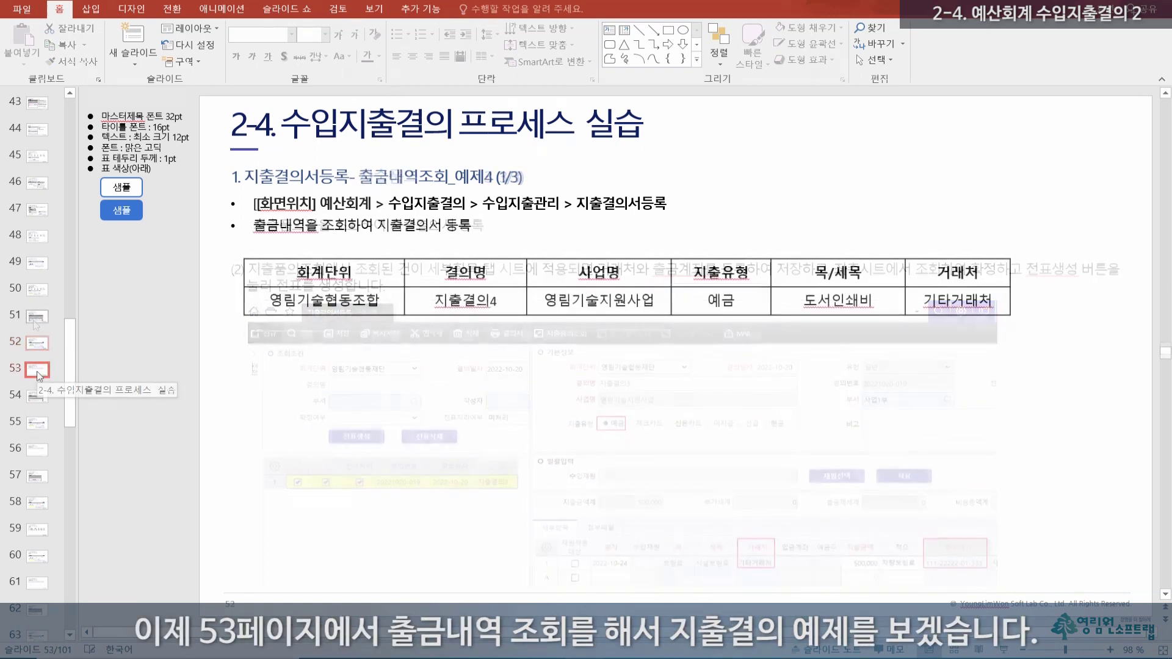
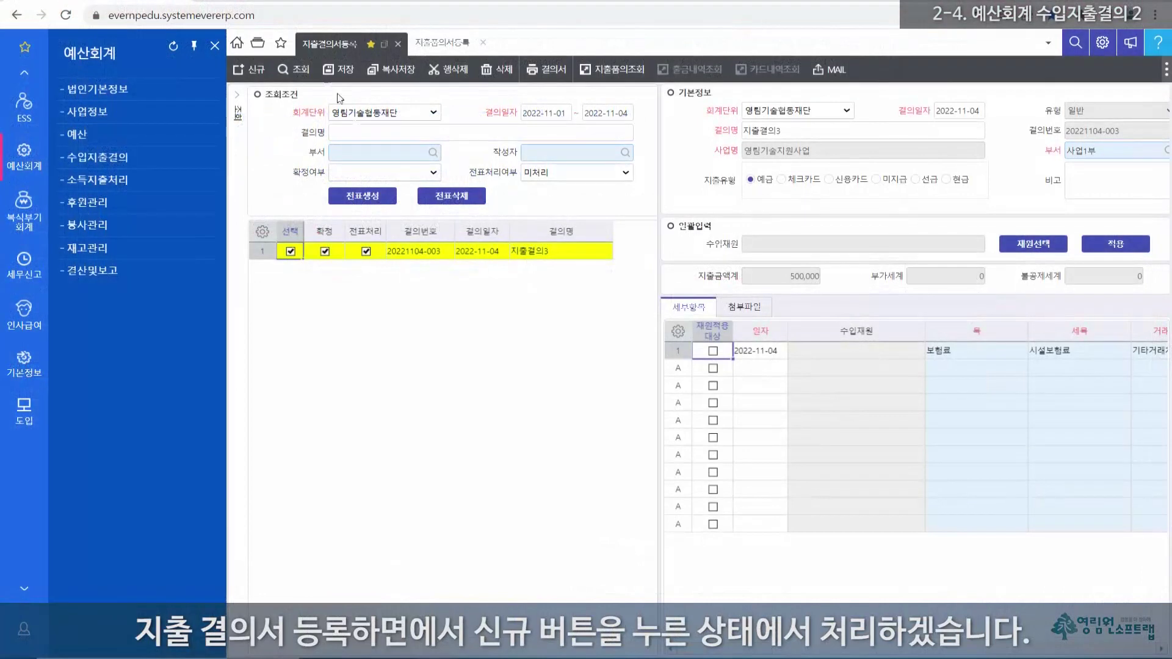
Step: Create a blank expense resolution and choose 영림기술지원사업 as its 사업명 from the project lookup
{"action": "left_click", "coordinate": [248, 69]}
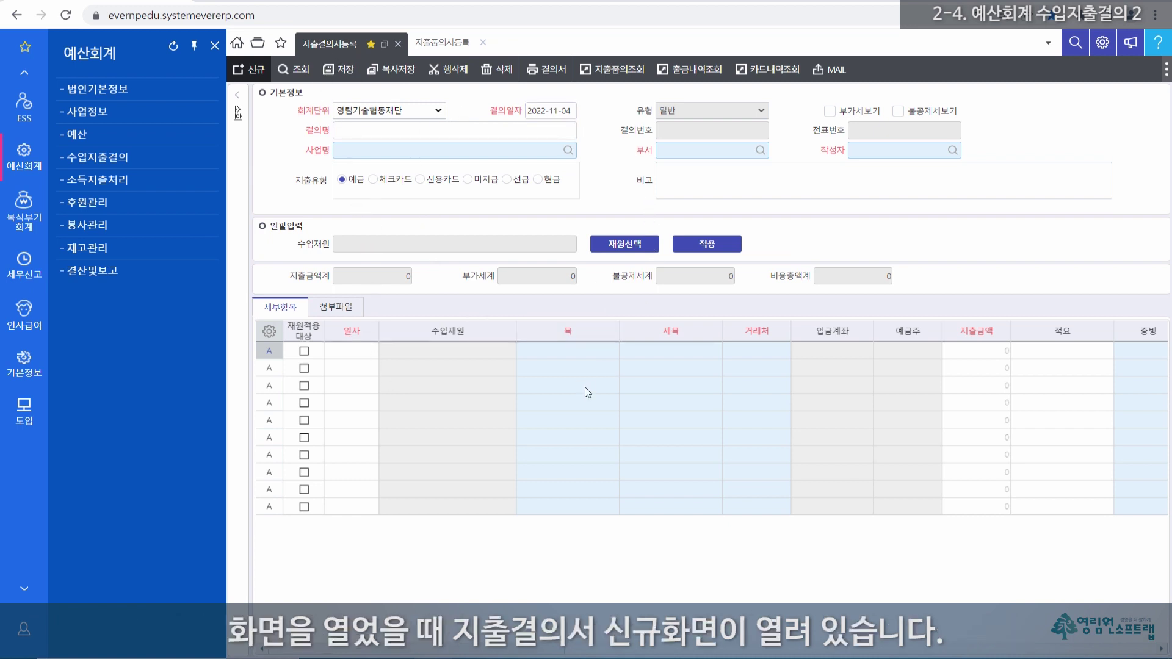
{"action": "double_click", "coordinate": [370, 150]}
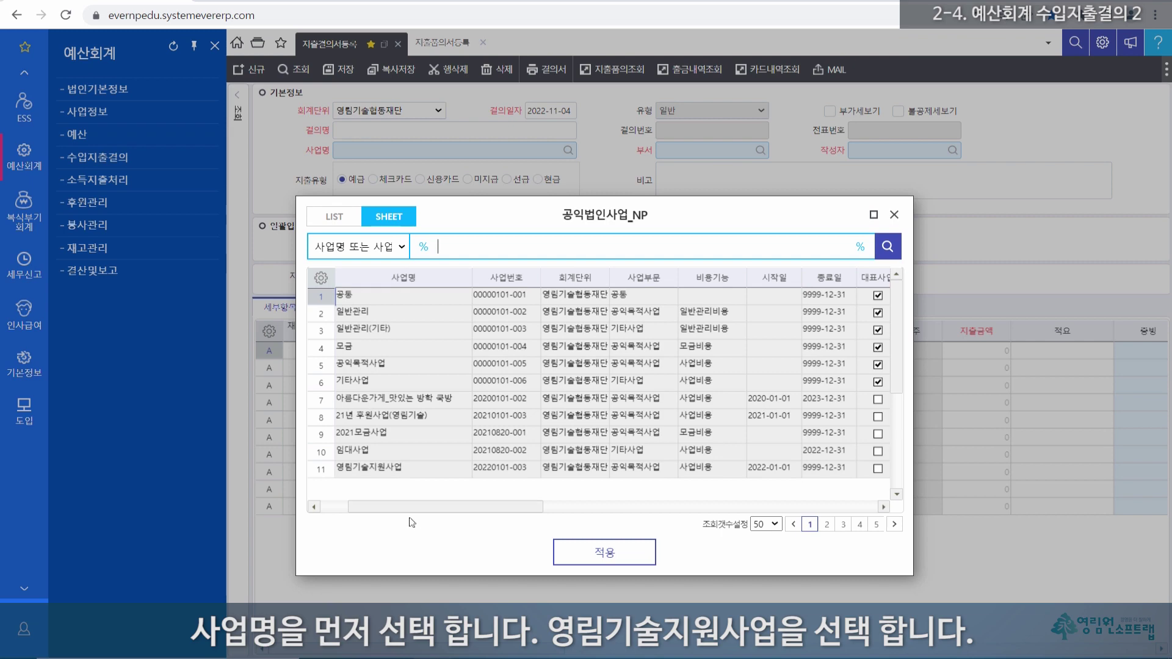
{"action": "double_click", "coordinate": [405, 468]}
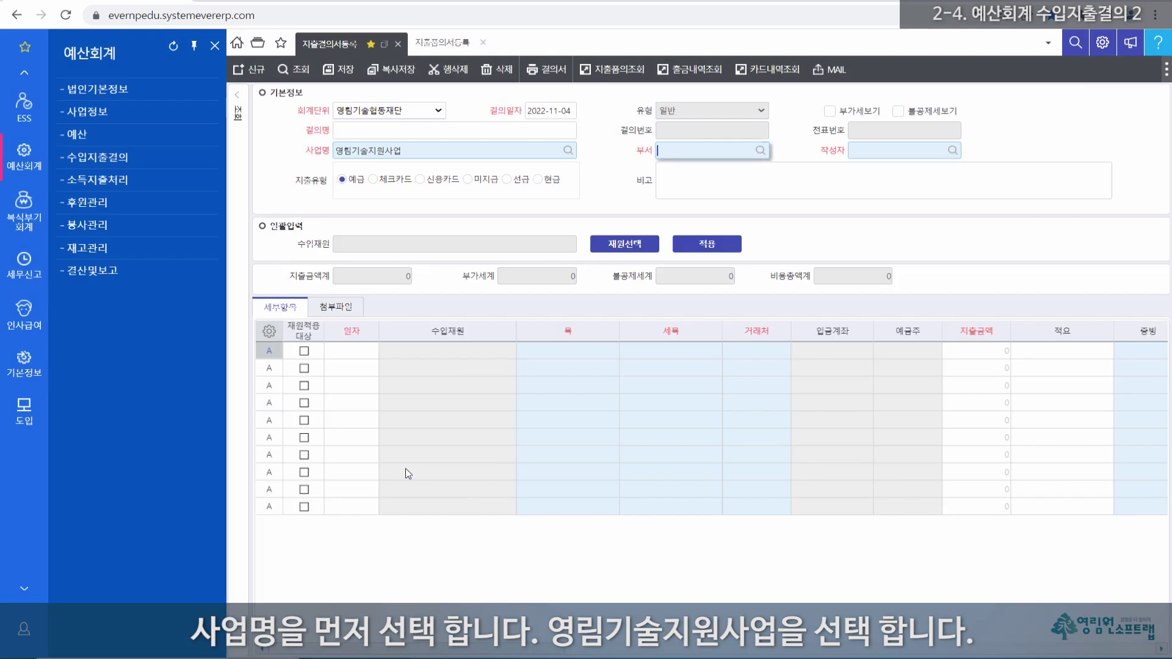
{"action": "left_click", "coordinate": [420, 151]}
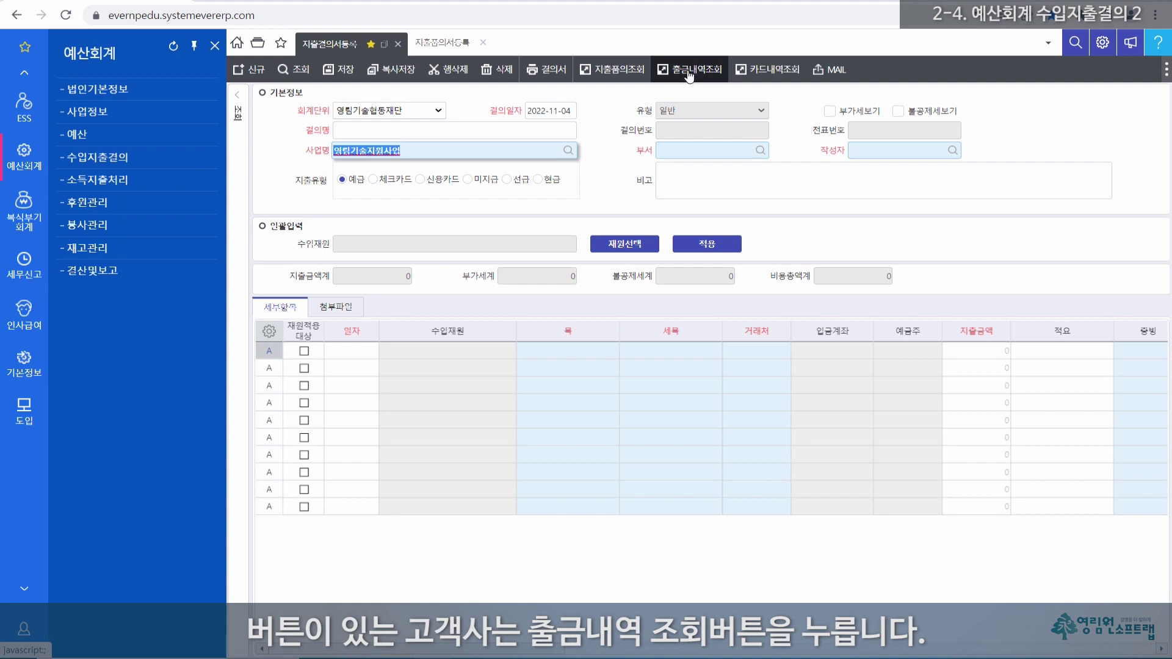
Step: Open the KB withdrawal lookup and set its collection period to 2022-10-01 ~ 2022-11-01
{"action": "left_click", "coordinate": [692, 72]}
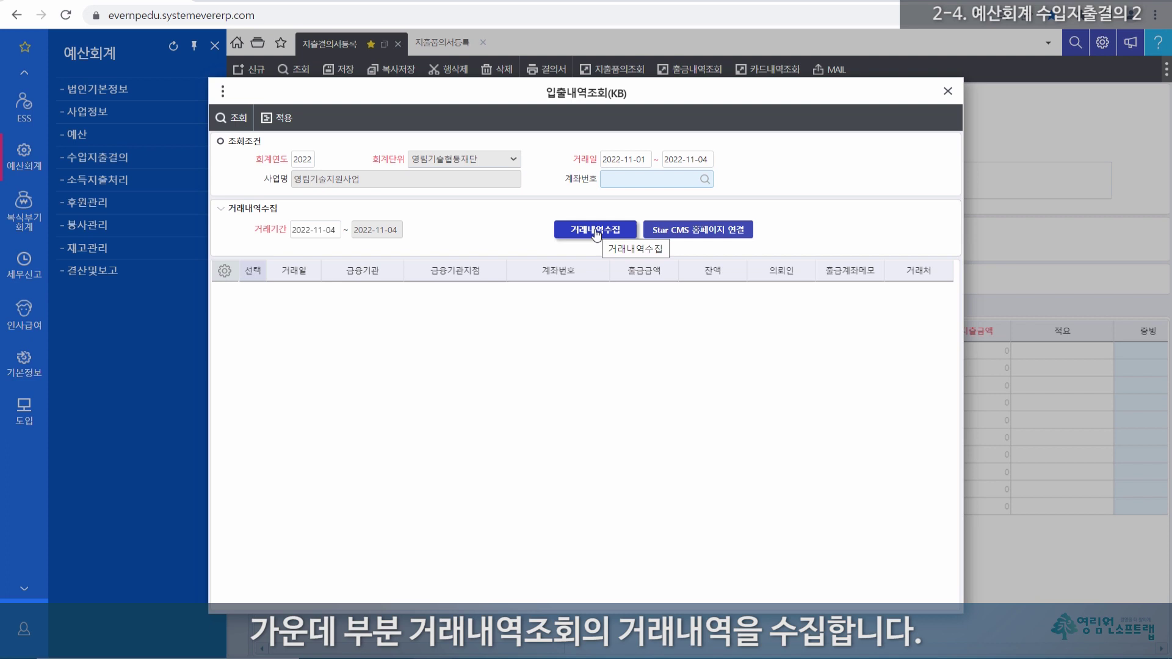
{"action": "left_click", "coordinate": [269, 231]}
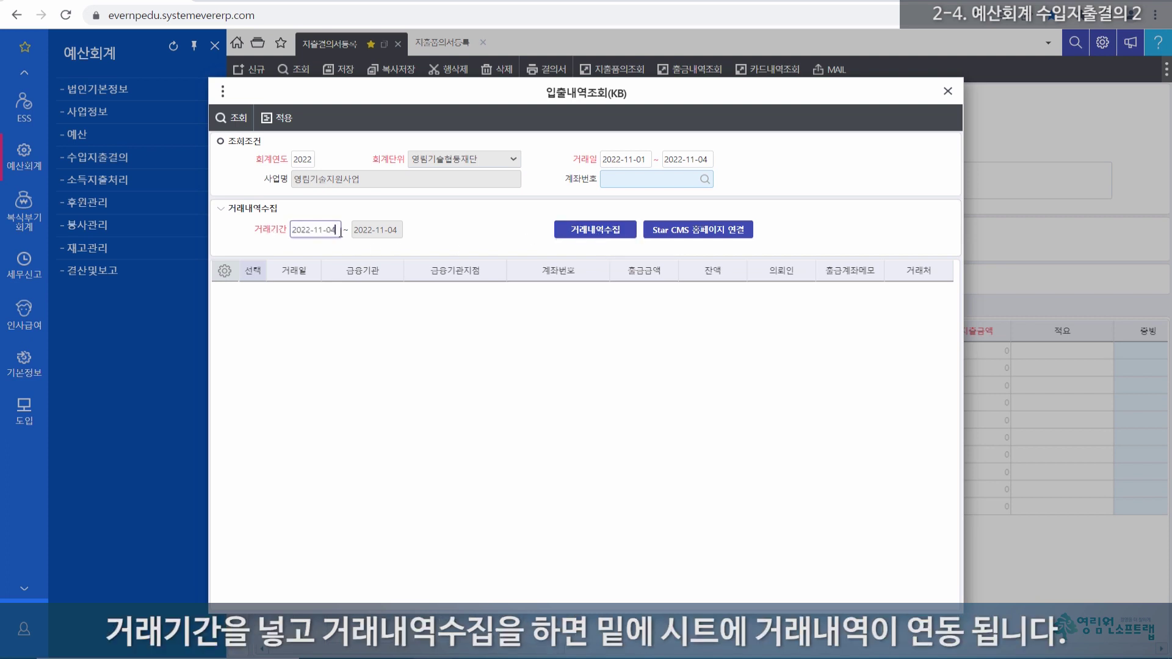
{"action": "left_click_drag", "start_coordinate": [334, 232], "coordinate": [278, 230]}
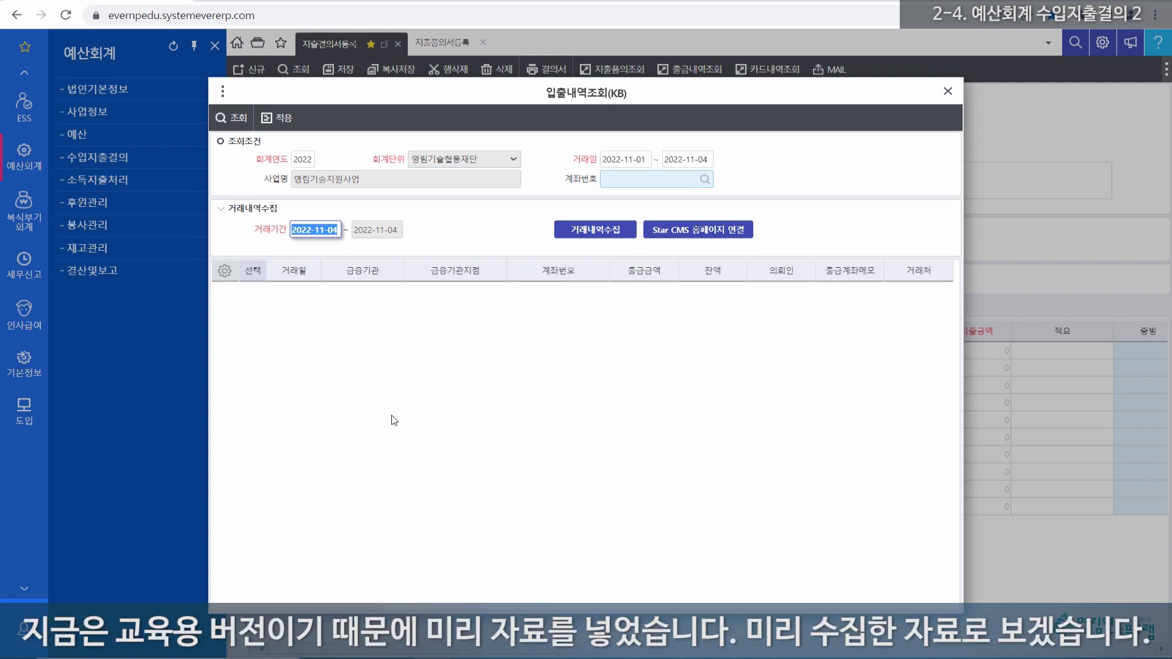
{"action": "left_click_drag", "start_coordinate": [433, 96], "coordinate": [487, 105]}
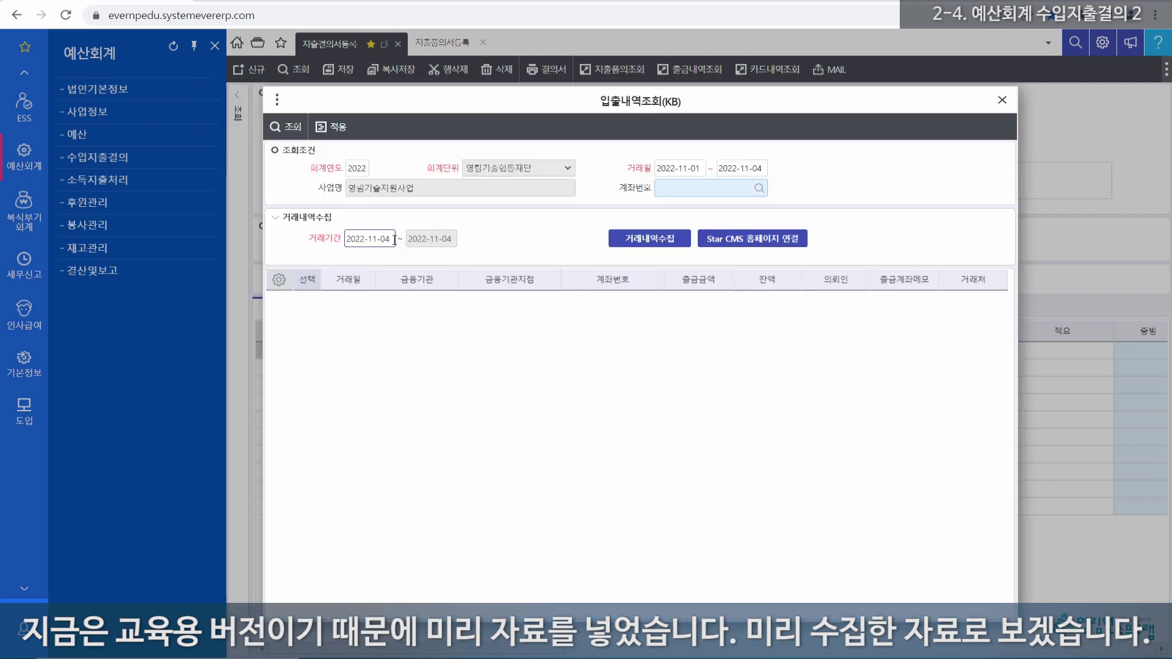
{"action": "left_click_drag", "start_coordinate": [393, 239], "coordinate": [343, 240]}
{"action": "type", "text": "1001"}
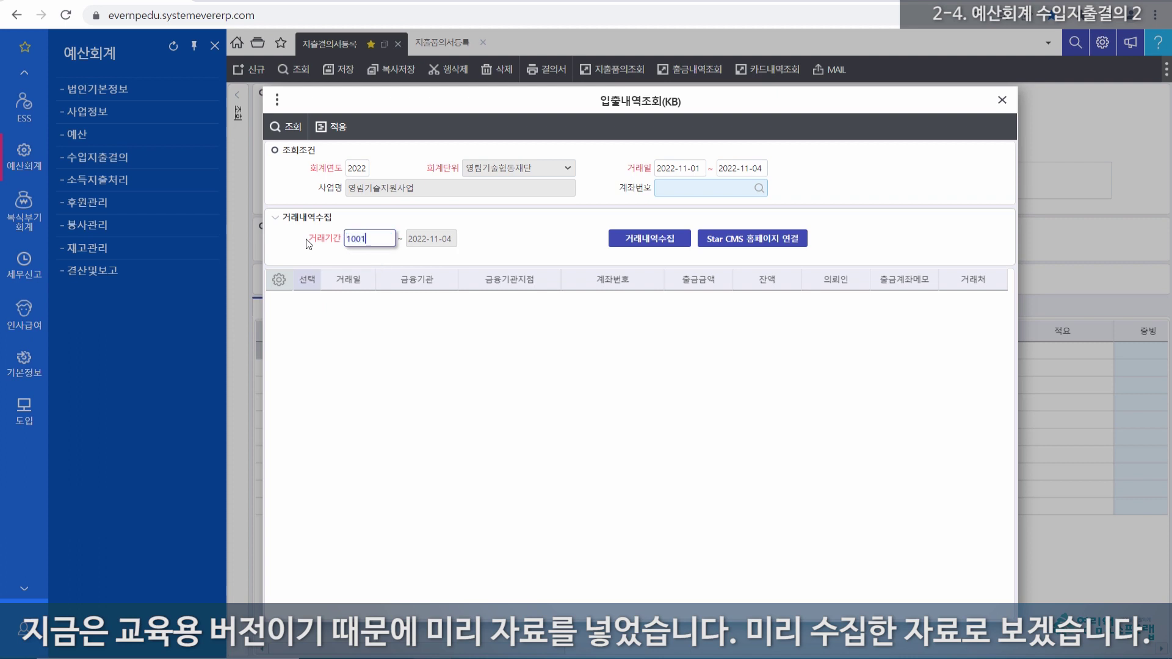
{"action": "key", "text": "Tab"}
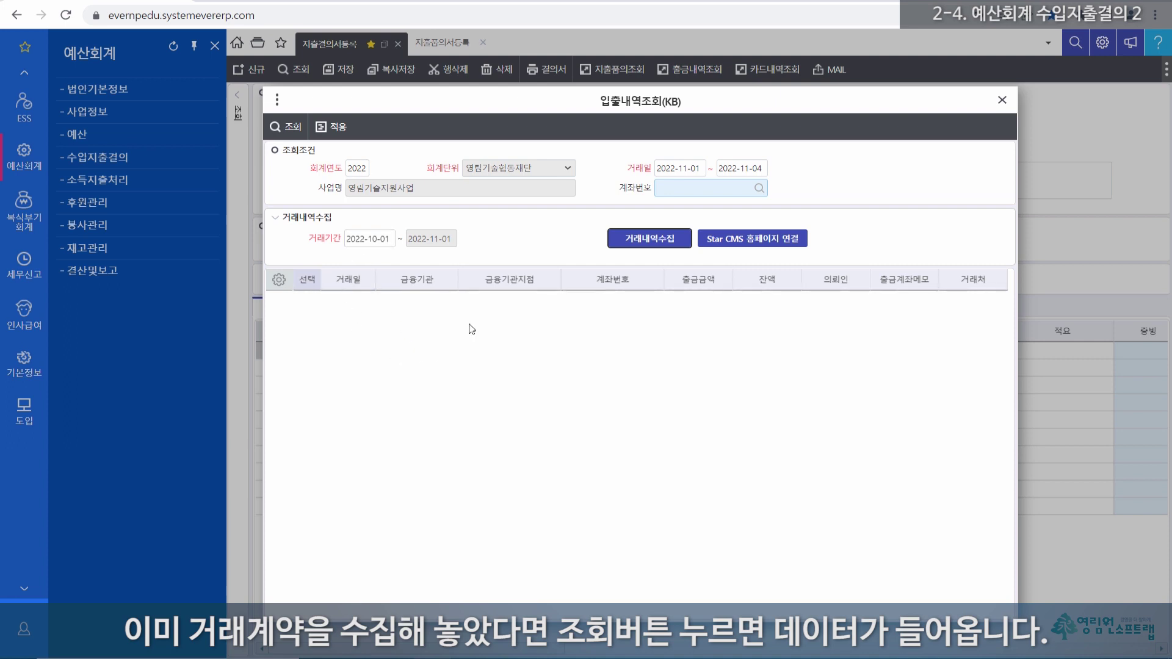
Step: Set the transaction start date to 2022-10-01 and search to list the withdrawals
{"action": "left_click", "coordinate": [295, 128]}
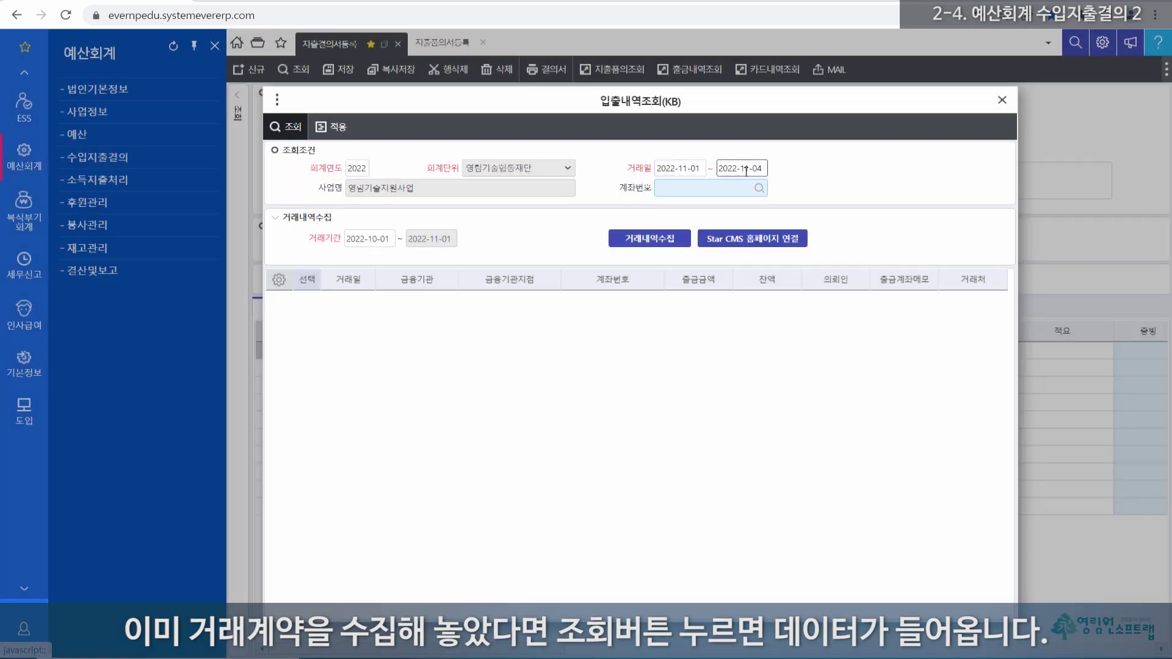
{"action": "left_click_drag", "start_coordinate": [703, 169], "coordinate": [638, 173]}
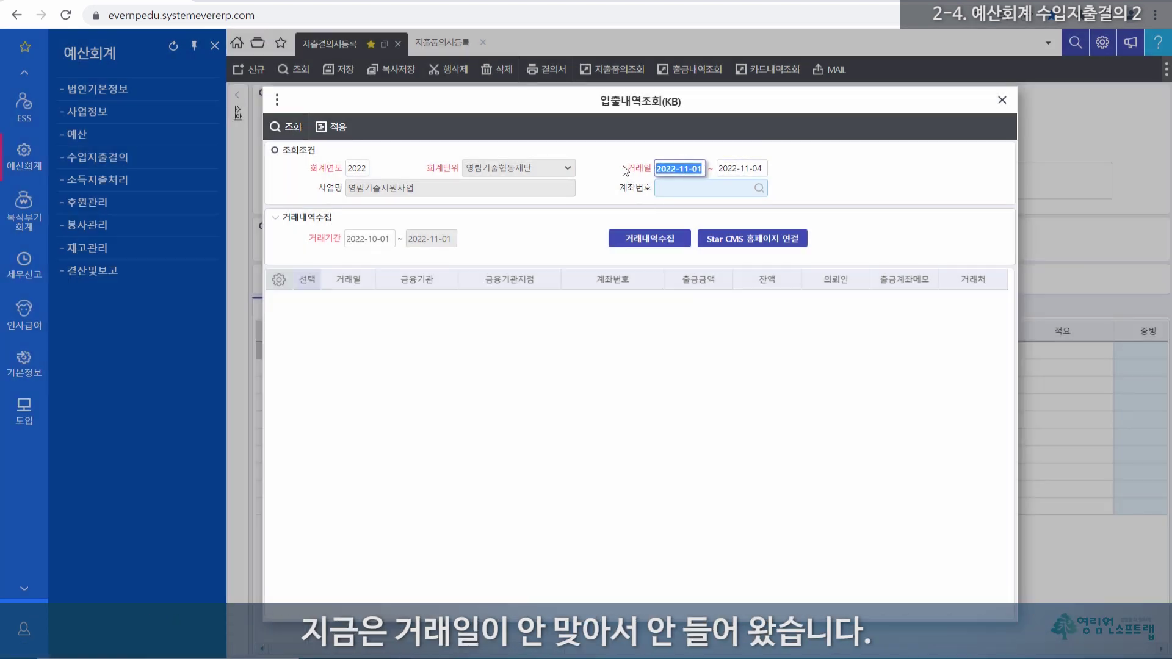
{"action": "type", "text": "1001"}
{"action": "key", "text": "Tab"}
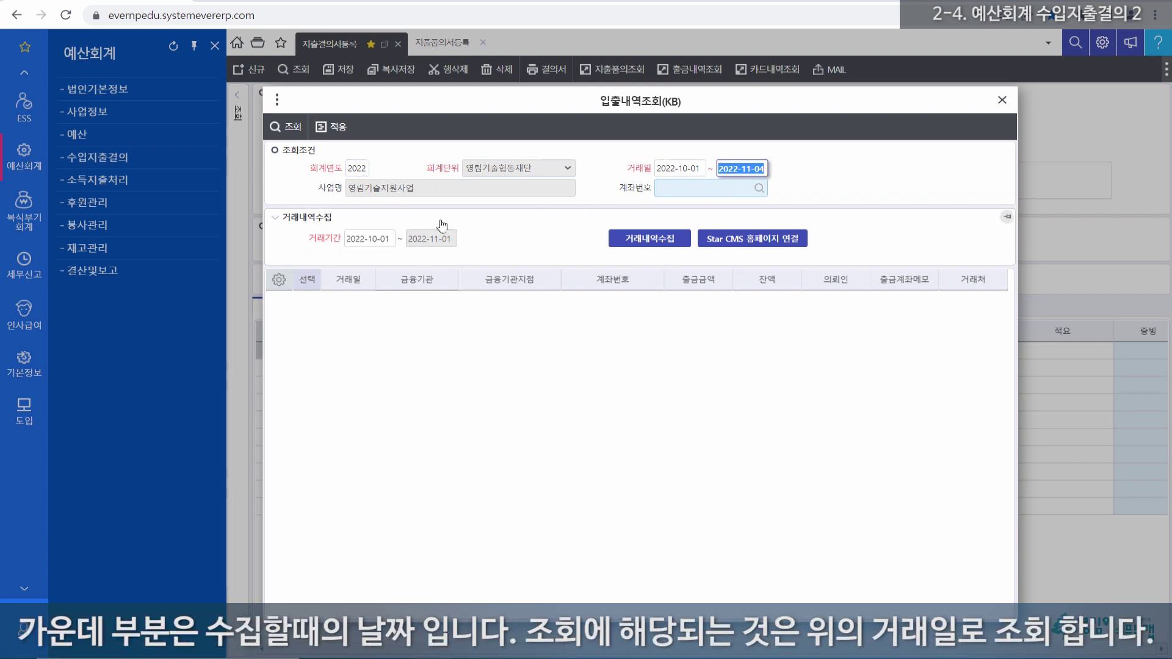
{"action": "left_click", "coordinate": [369, 238]}
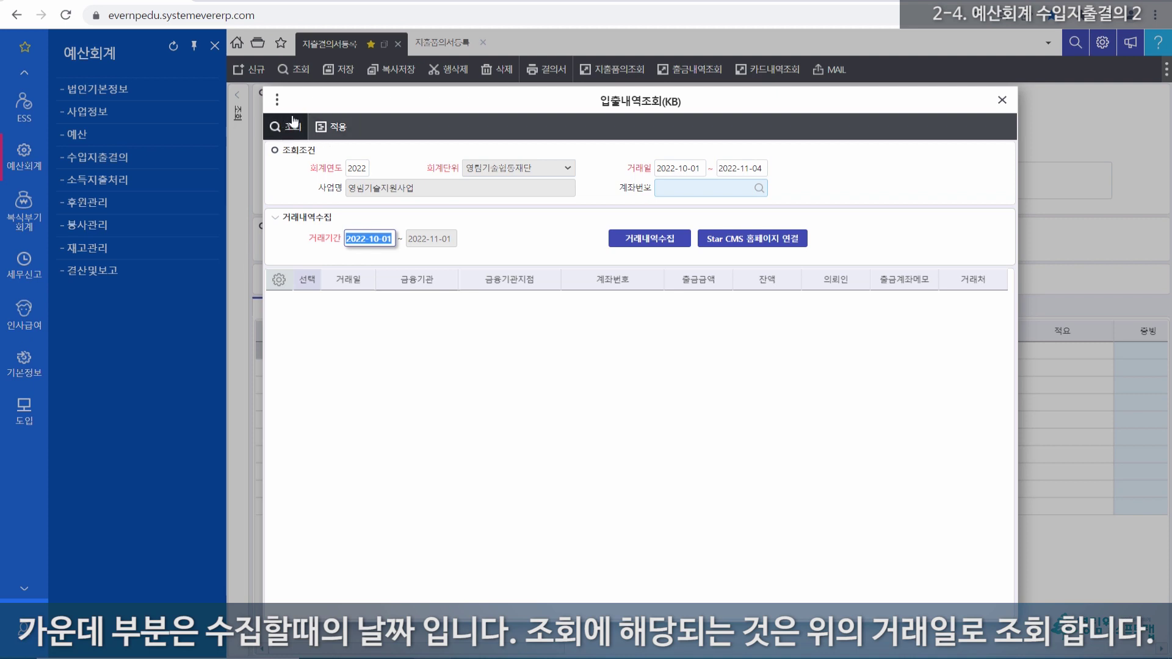
{"action": "left_click", "coordinate": [702, 169]}
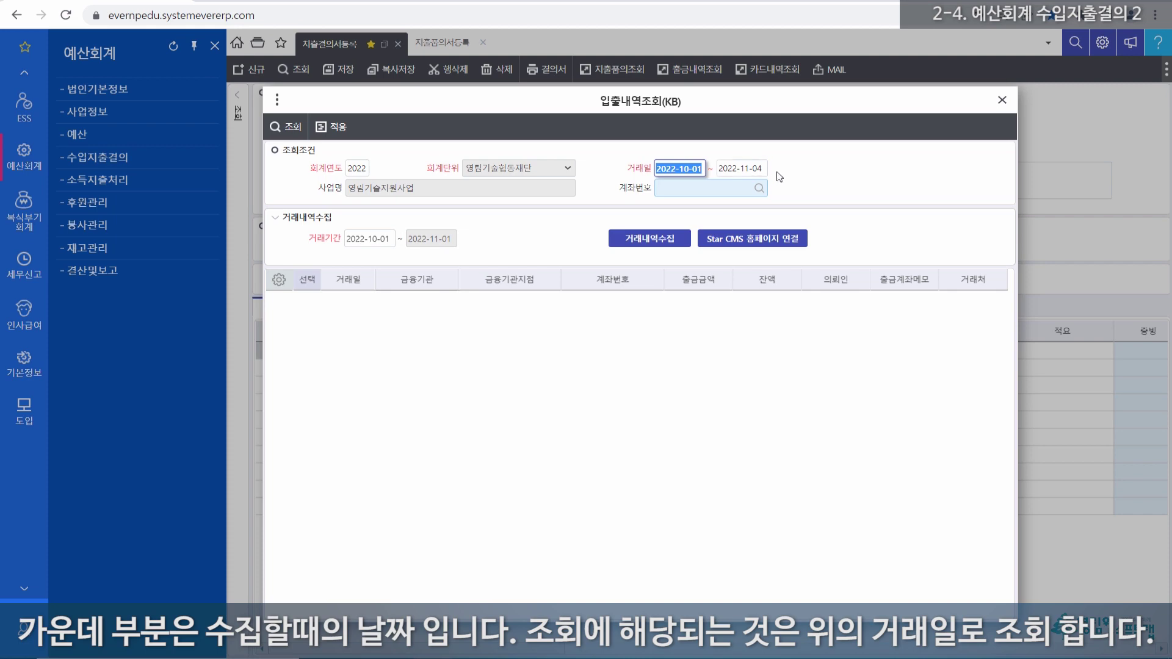
{"action": "left_click_drag", "start_coordinate": [703, 169], "coordinate": [677, 169]}
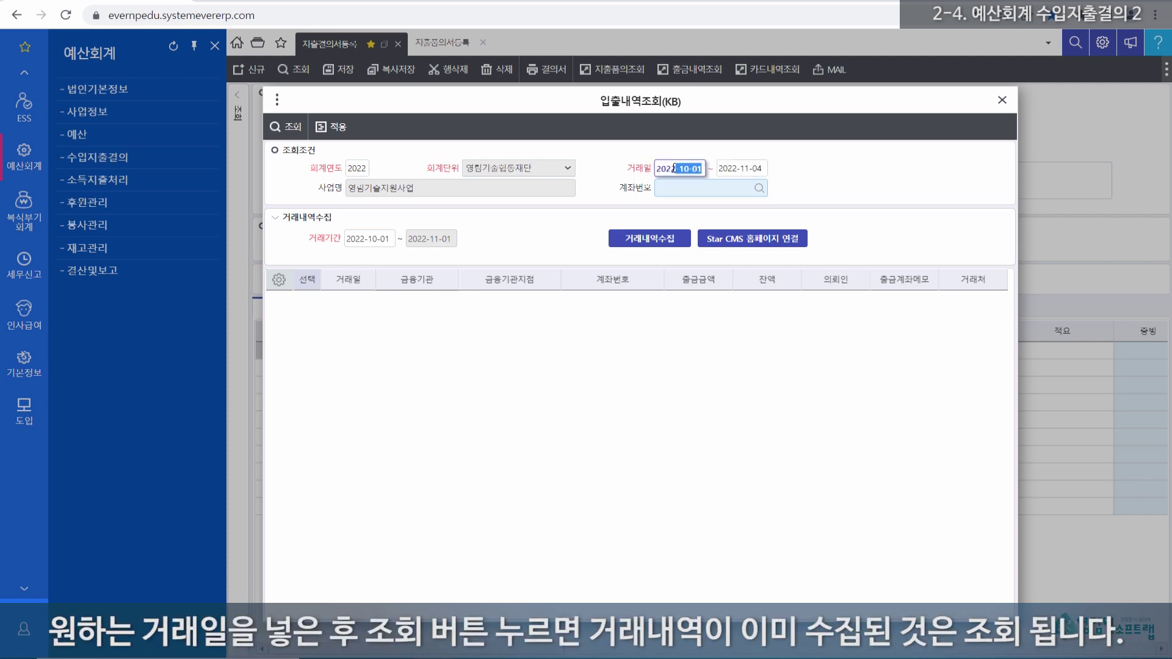
{"action": "left_click", "coordinate": [293, 128]}
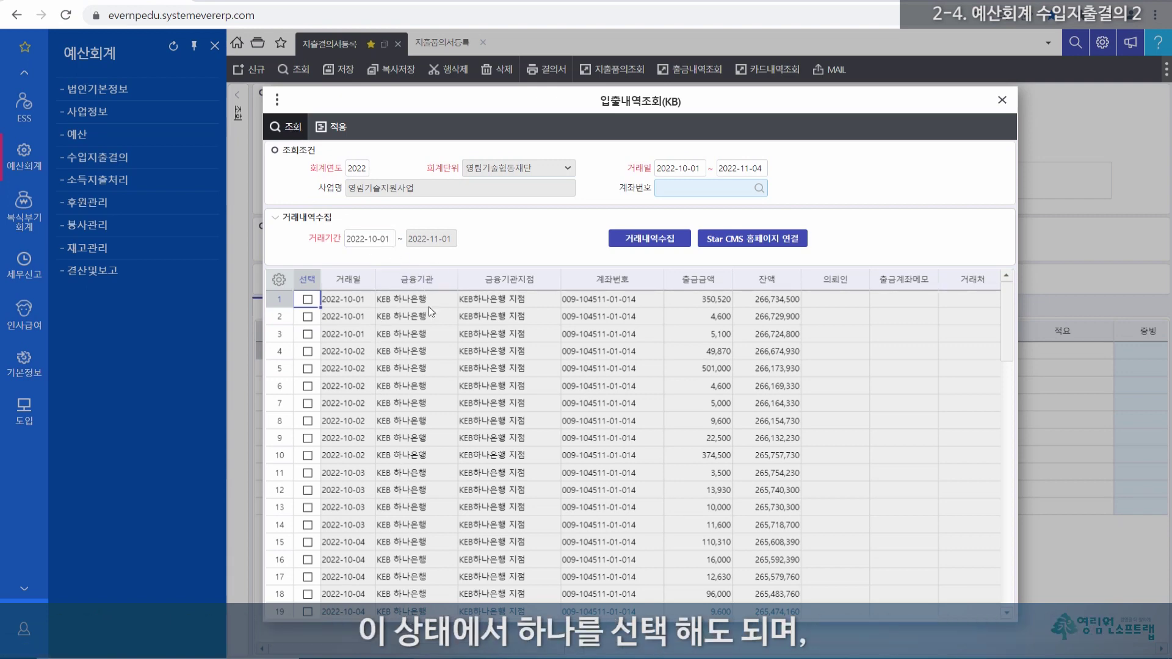
Step: Tick each of the seven withdrawal rows one by one, then untick them all
{"action": "left_click", "coordinate": [308, 299]}
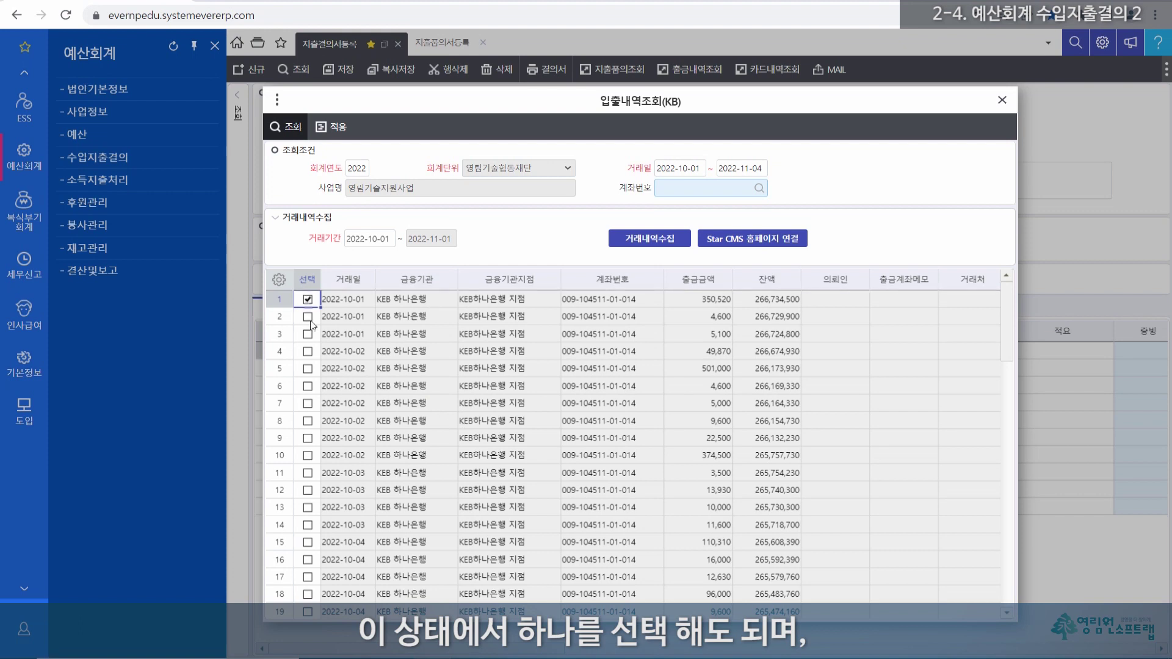
{"action": "left_click", "coordinate": [307, 317]}
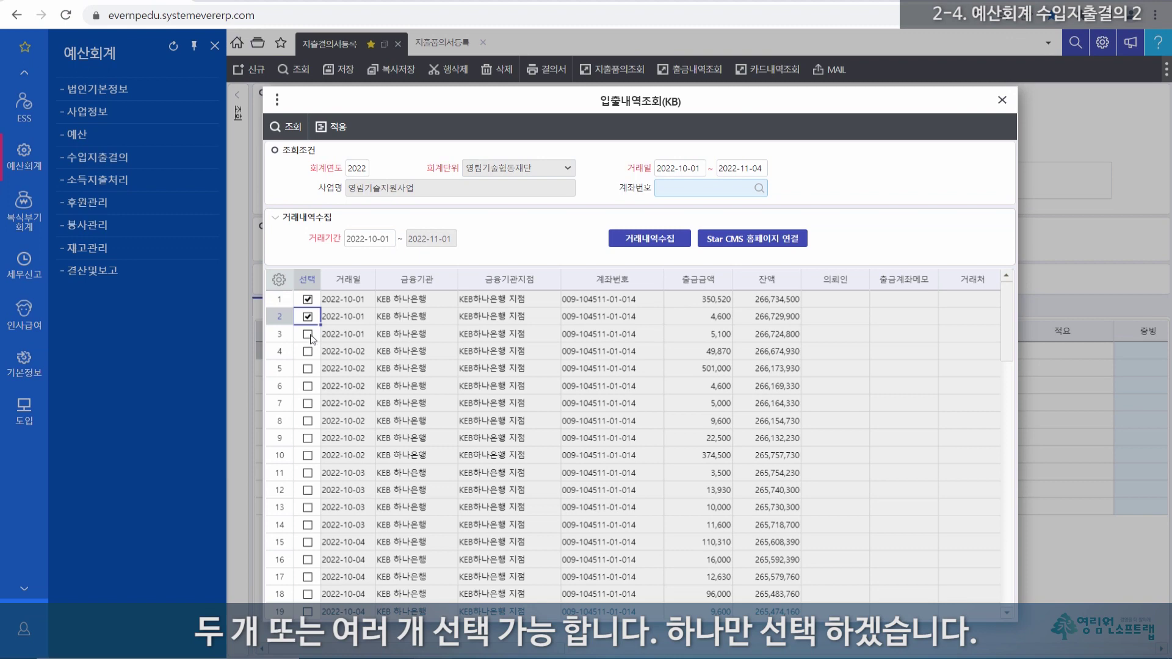
{"action": "left_click", "coordinate": [308, 334]}
{"action": "left_click", "coordinate": [307, 351]}
{"action": "left_click", "coordinate": [308, 385]}
{"action": "left_click", "coordinate": [308, 403]}
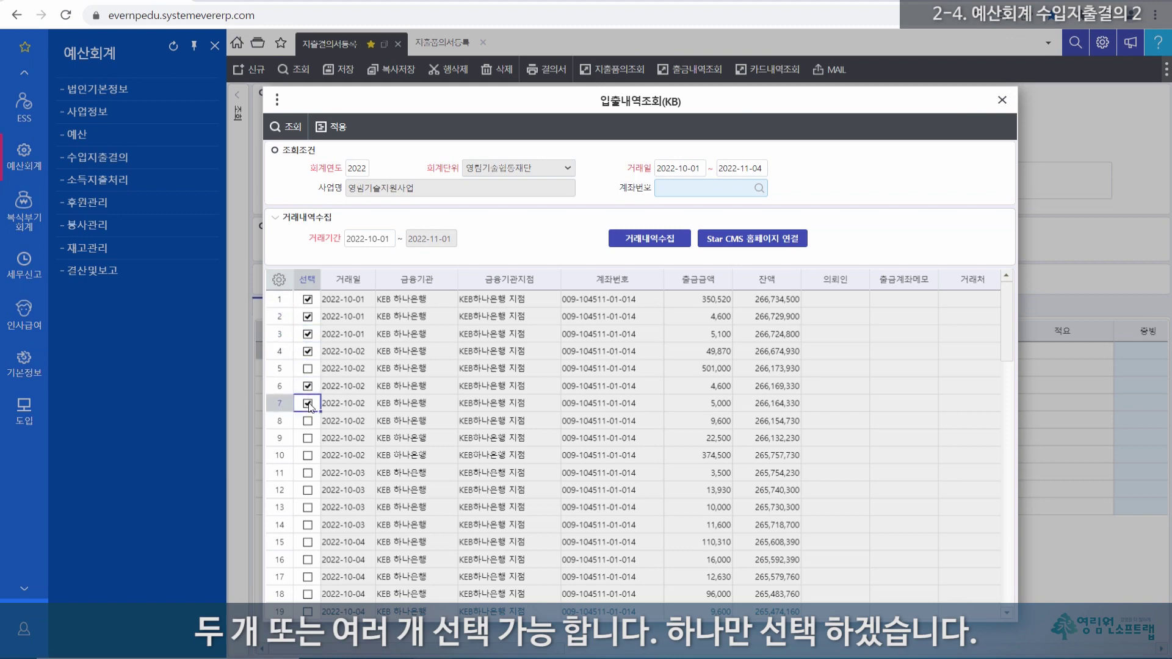
{"action": "left_click", "coordinate": [308, 368]}
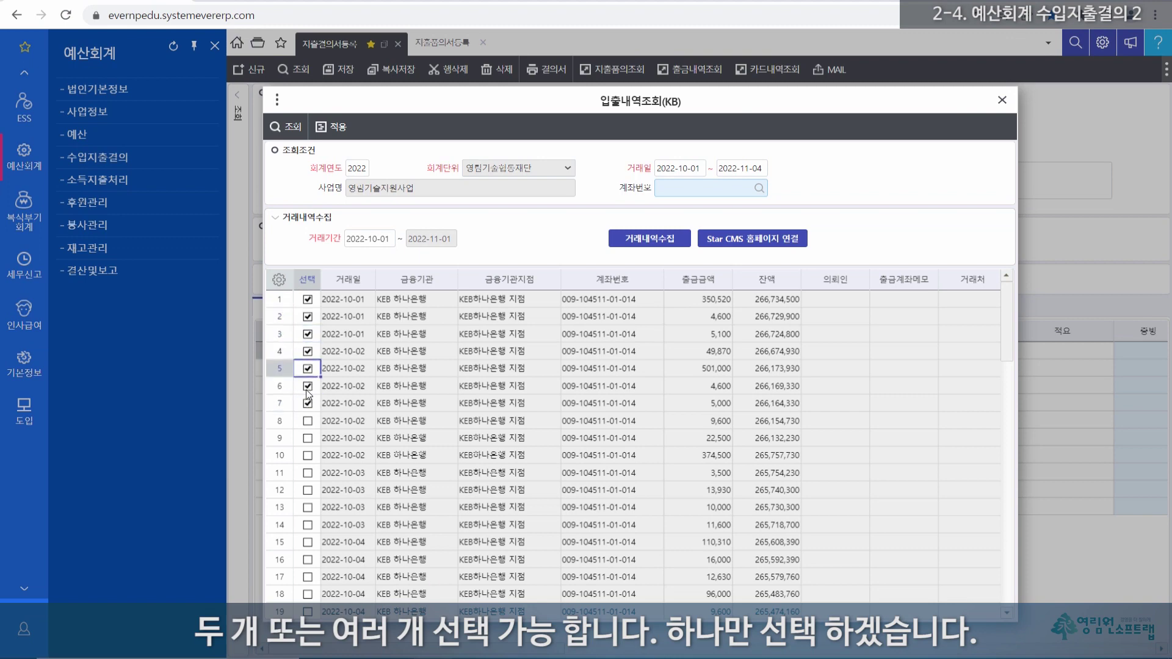
{"action": "left_click", "coordinate": [308, 403]}
{"action": "left_click", "coordinate": [307, 386]}
{"action": "left_click", "coordinate": [308, 368]}
{"action": "left_click", "coordinate": [308, 351]}
{"action": "left_click", "coordinate": [308, 334]}
{"action": "left_click", "coordinate": [308, 316]}
{"action": "left_click", "coordinate": [307, 299]}
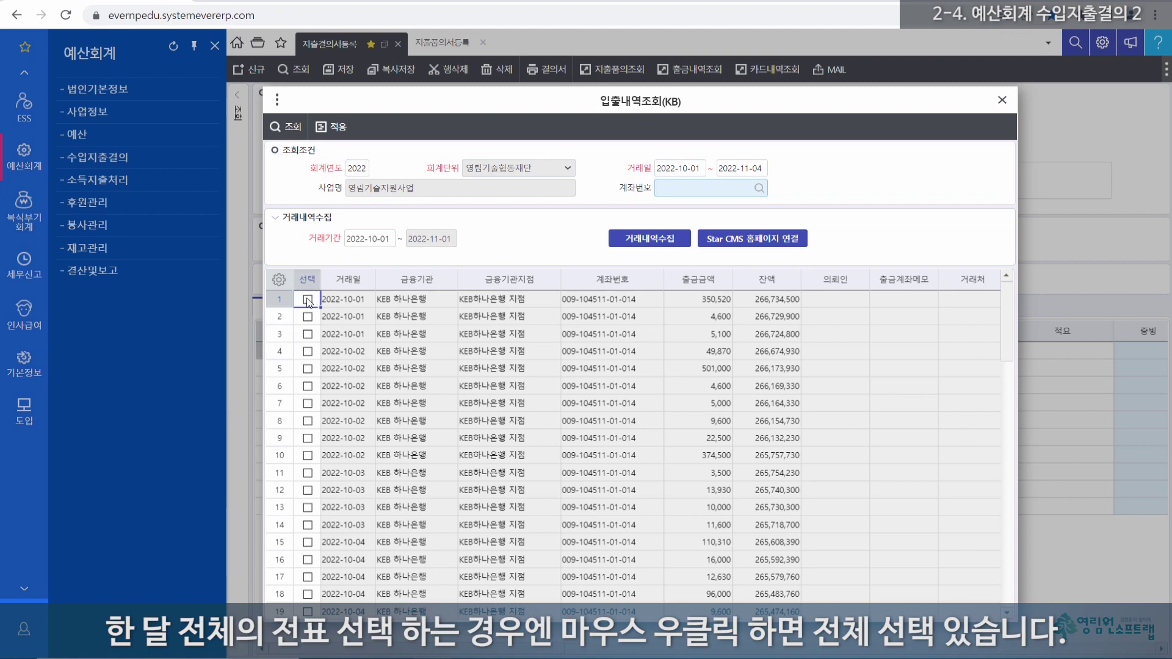
Step: Select all and deselect all withdrawal rows from the context menu, then tick the first three rows
{"action": "right_click", "coordinate": [308, 301]}
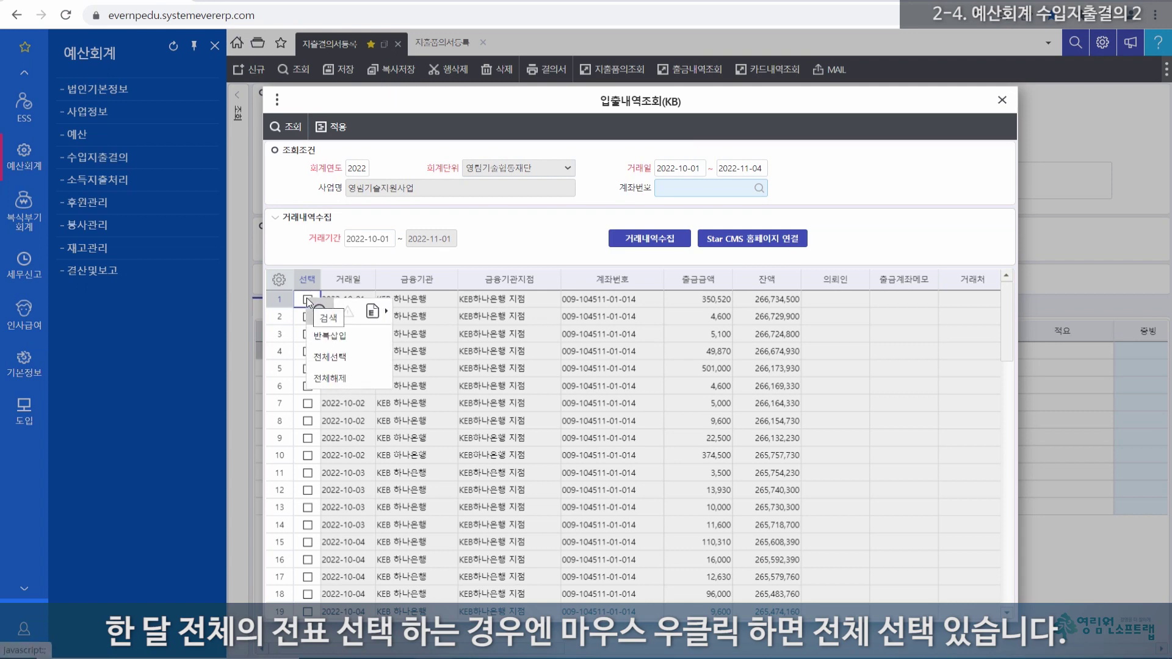
{"action": "left_click", "coordinate": [334, 358]}
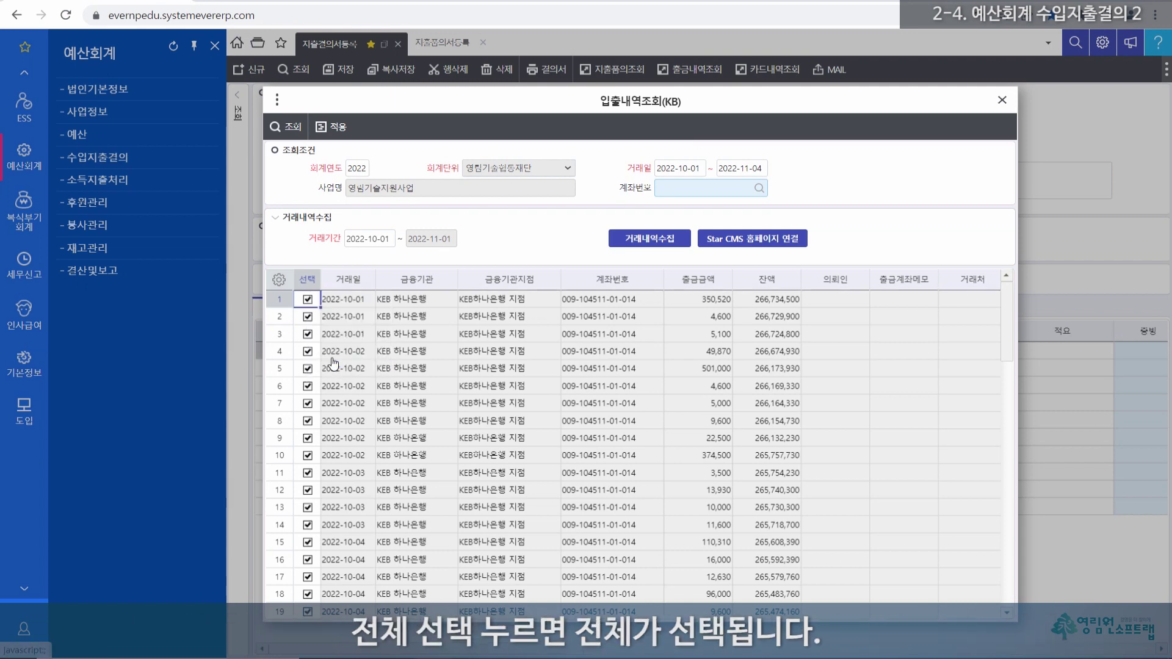
{"action": "right_click", "coordinate": [308, 300]}
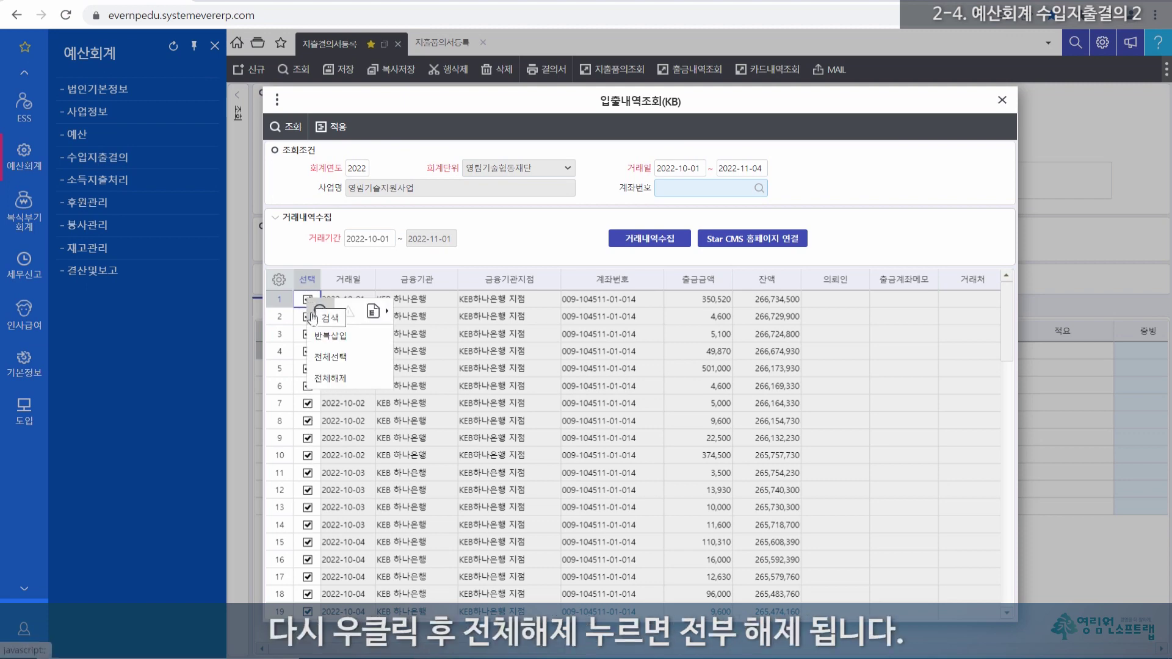
{"action": "left_click", "coordinate": [341, 385]}
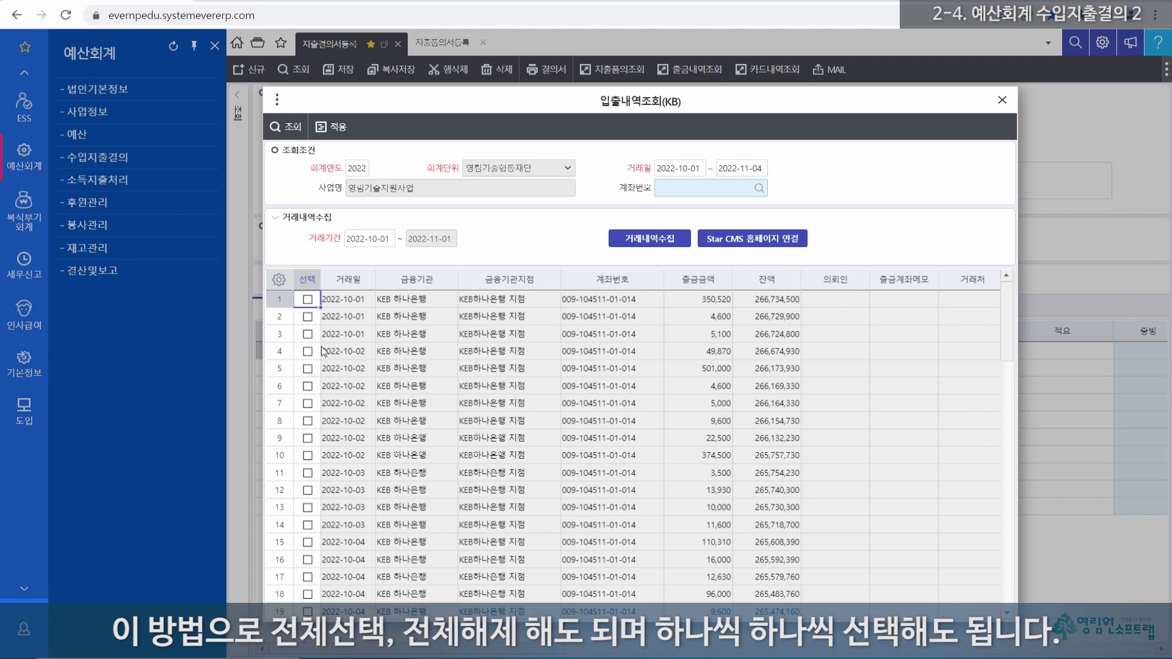
{"action": "left_click", "coordinate": [308, 299]}
{"action": "left_click", "coordinate": [308, 316]}
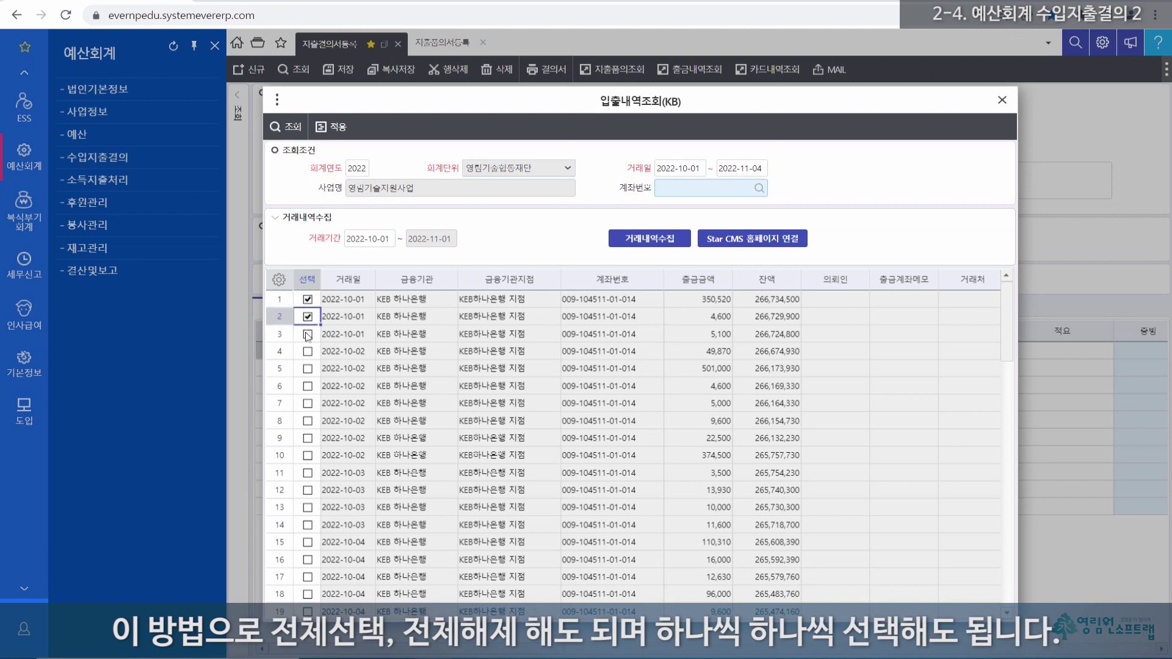
{"action": "left_click", "coordinate": [308, 335]}
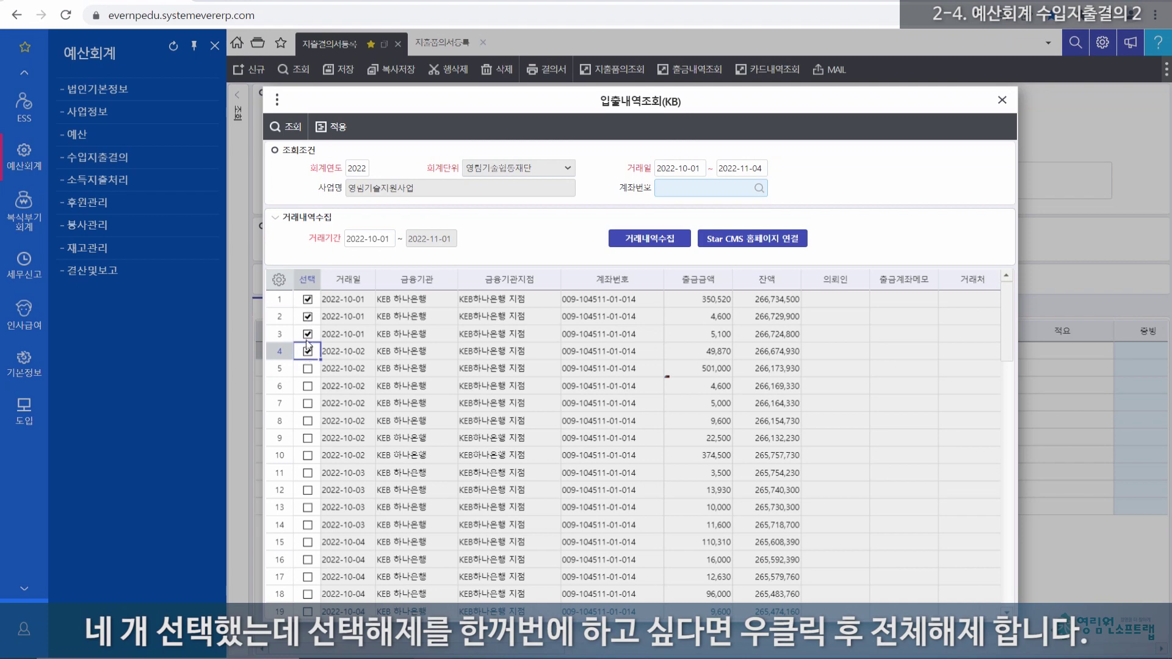
Step: Clear all marks, tick only the 350,520 withdrawal and apply it to the resolution
{"action": "right_click", "coordinate": [308, 301]}
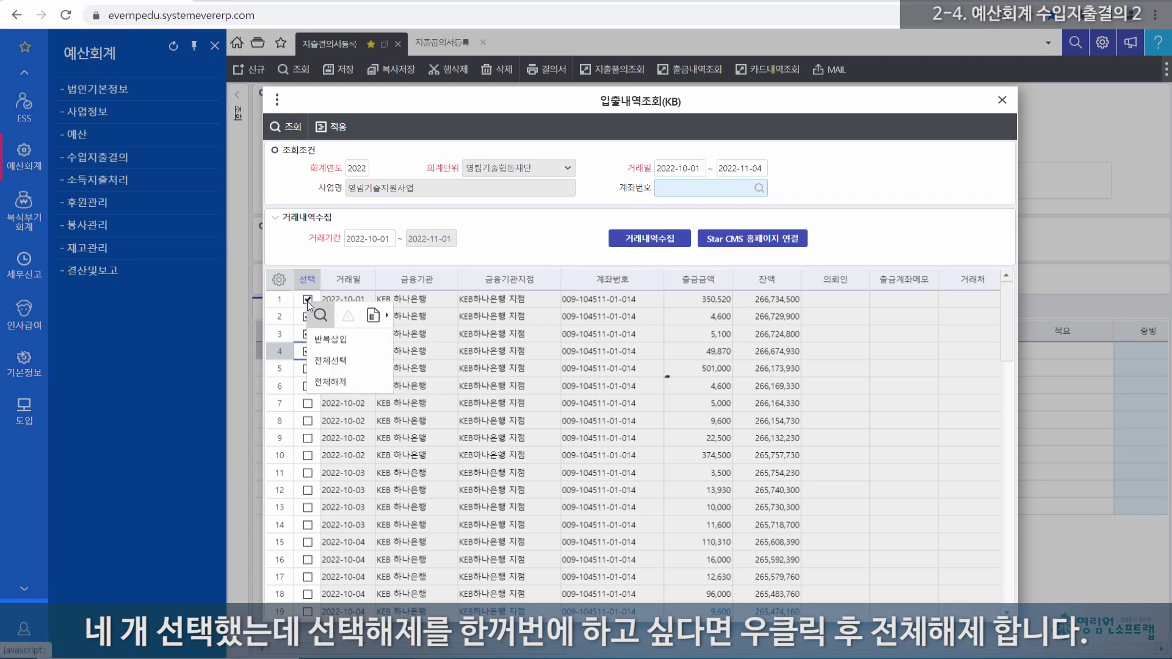
{"action": "left_click", "coordinate": [335, 385]}
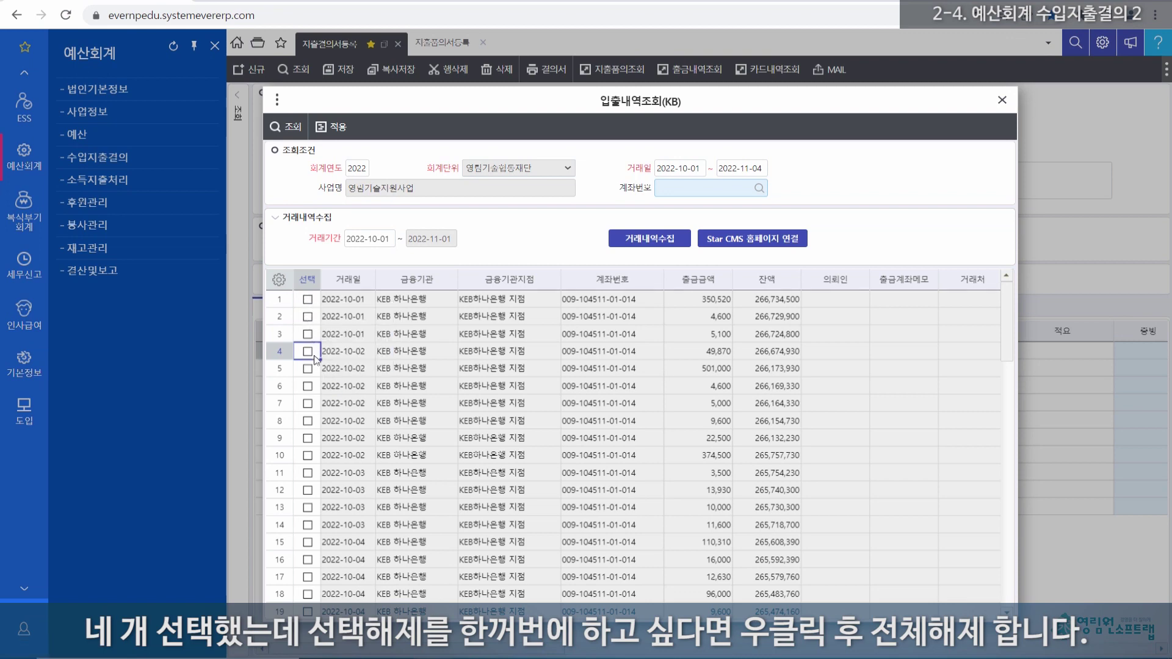
{"action": "left_click", "coordinate": [306, 301]}
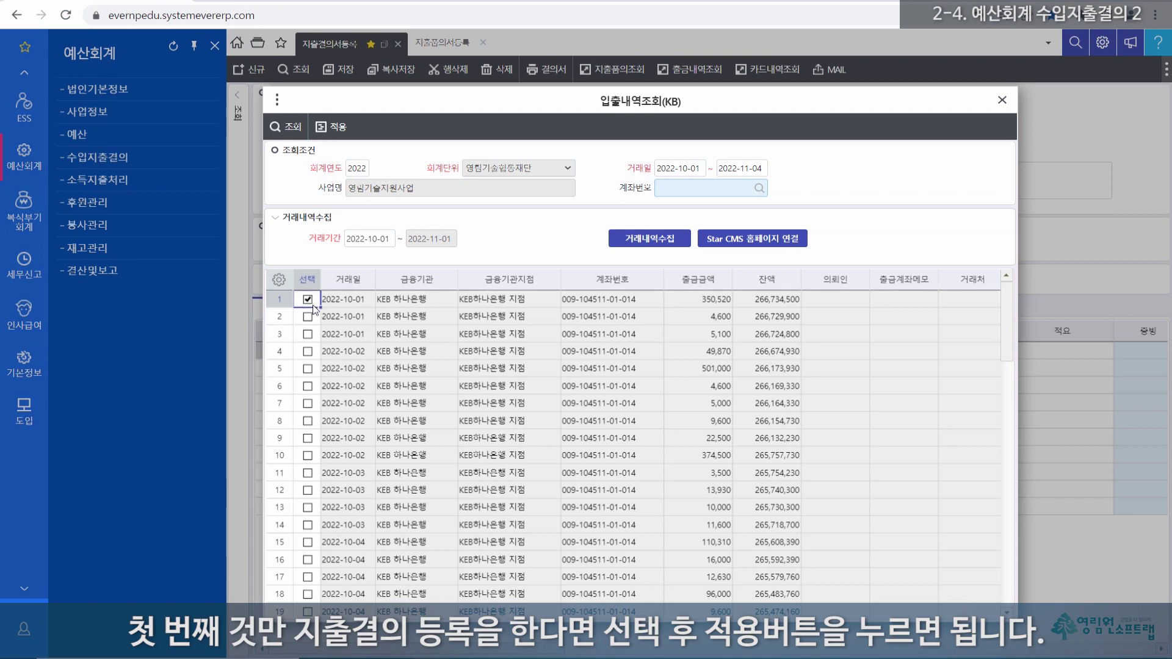
{"action": "left_click", "coordinate": [337, 130]}
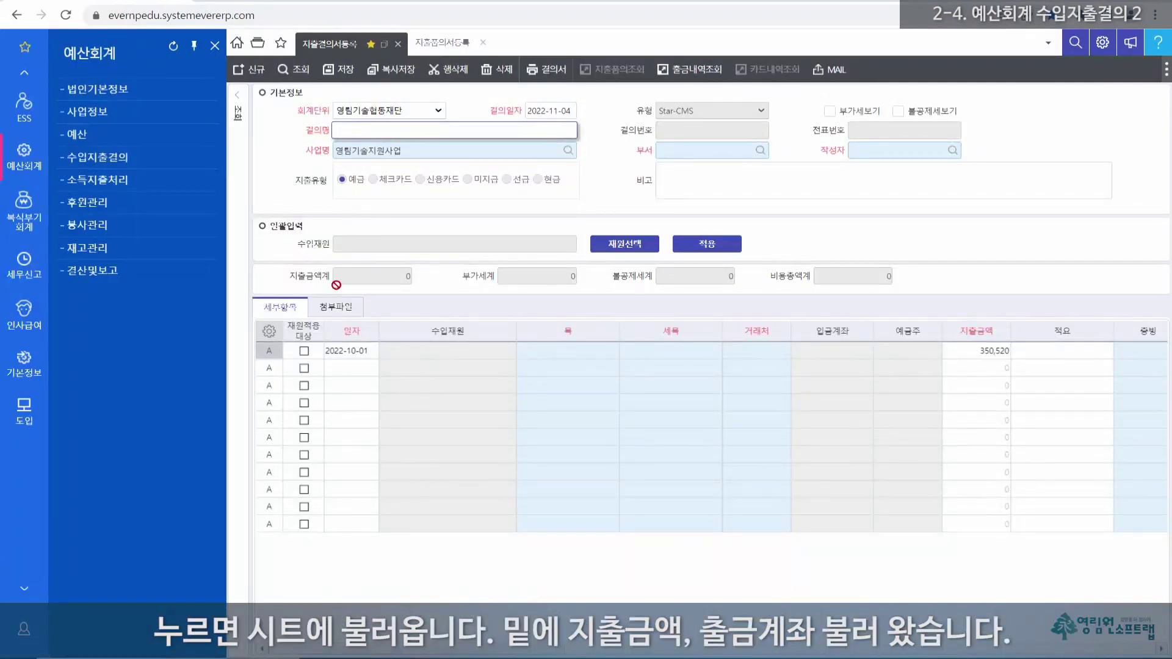
Step: Verify the 350,520 row's withdrawal account, then begin typing the resolution name 지출결의
{"action": "left_click", "coordinate": [268, 351]}
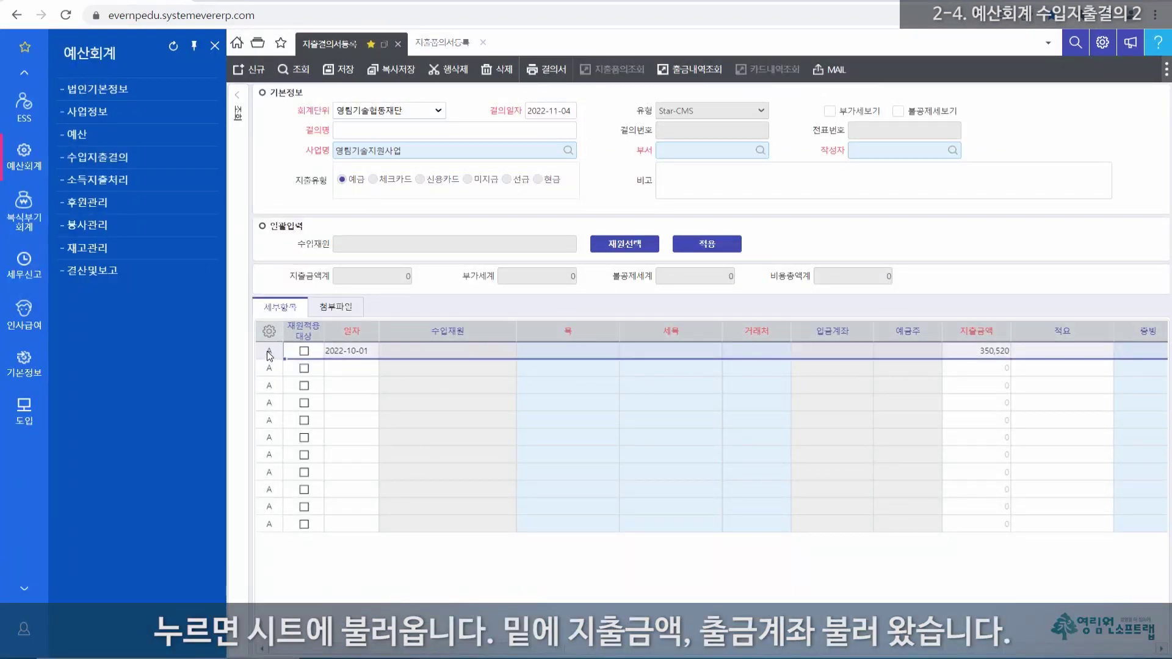
{"action": "left_click_drag", "start_coordinate": [484, 652], "coordinate": [595, 652]}
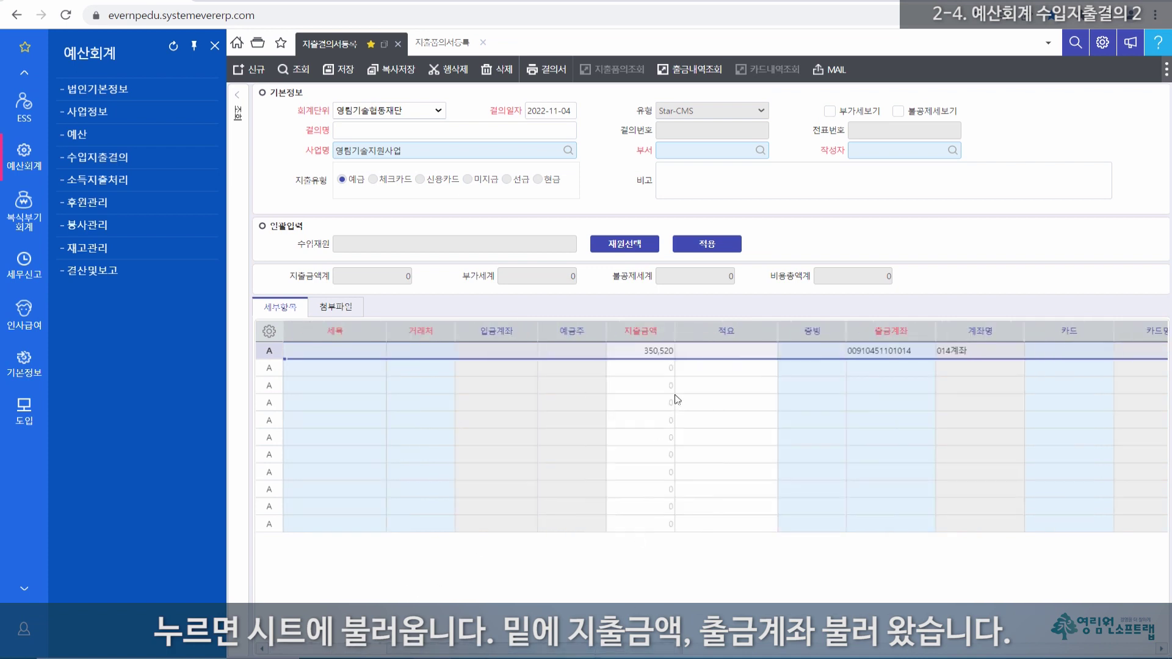
{"action": "left_click", "coordinate": [663, 357]}
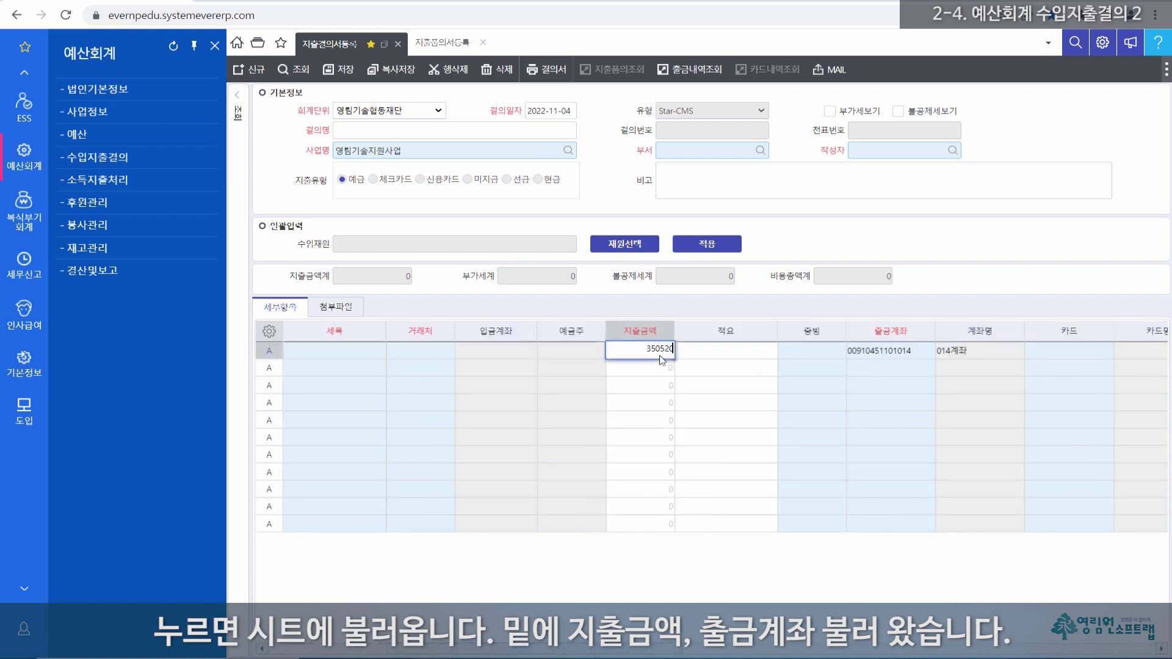
{"action": "left_click", "coordinate": [889, 351]}
{"action": "left_click_drag", "start_coordinate": [584, 651], "coordinate": [451, 652]}
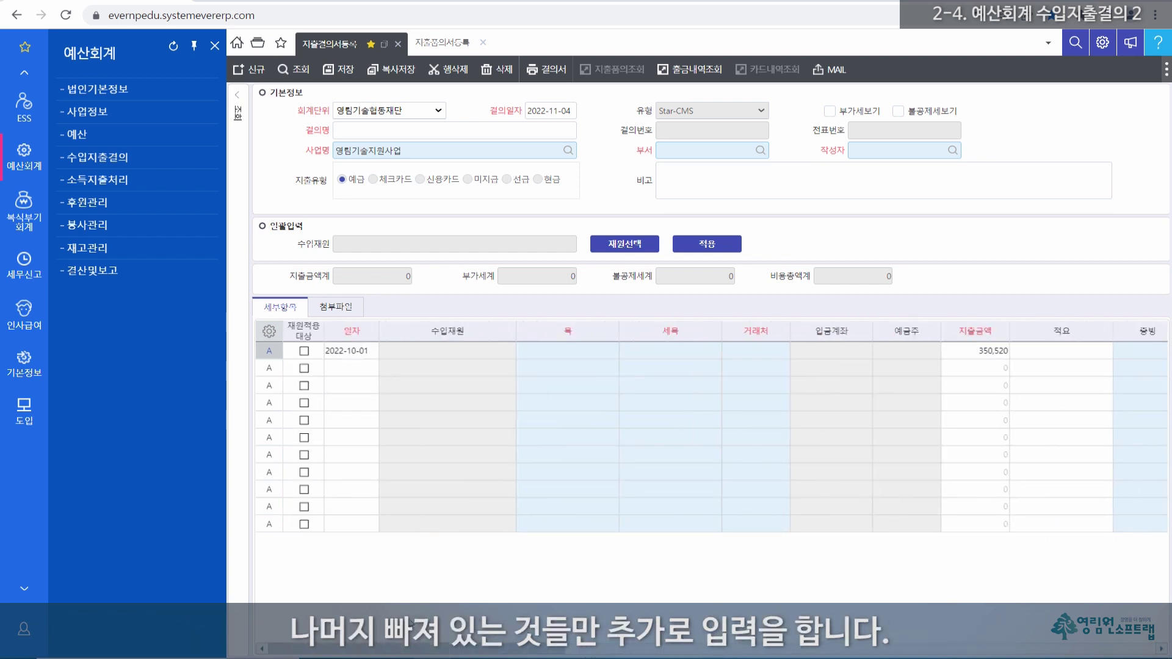
{"action": "left_click", "coordinate": [374, 132]}
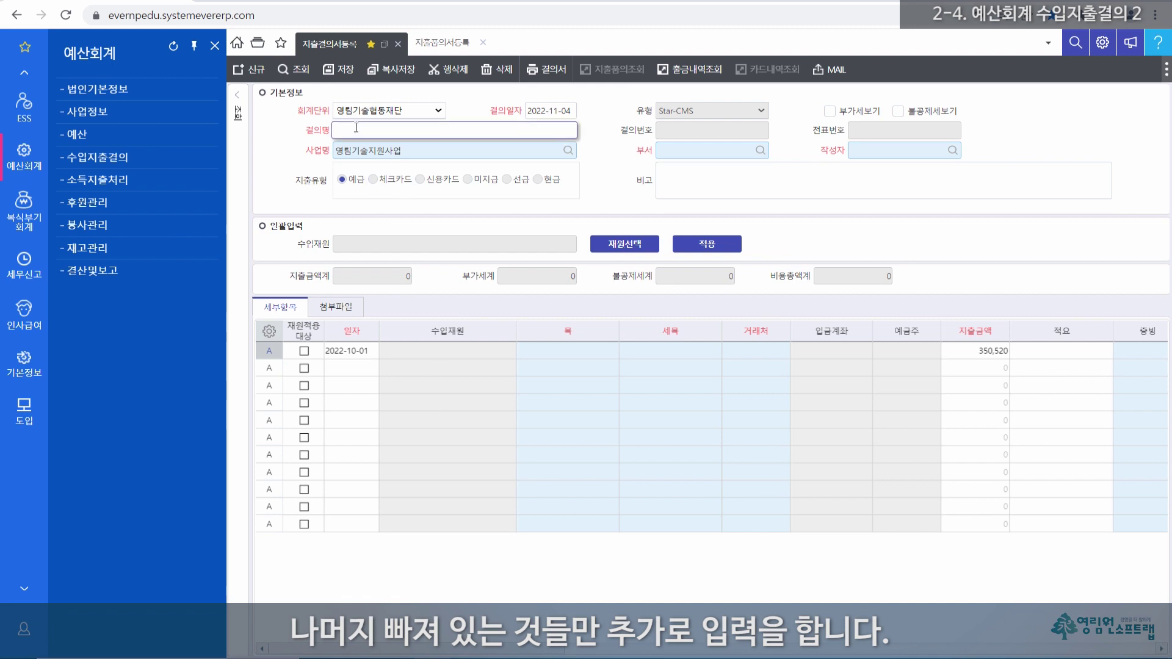
{"action": "type", "text": "ㅈㅣ추ㄹ결의"}
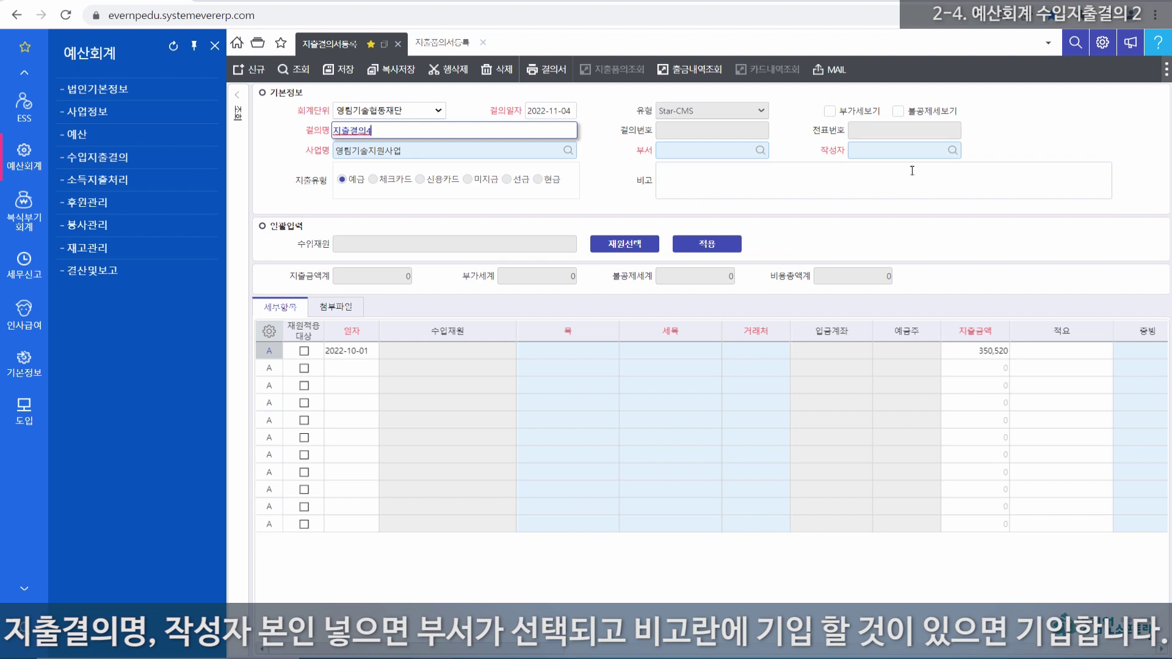
Step: Choose the author so the department fills in, and enter the remark
{"action": "left_click", "coordinate": [925, 150]}
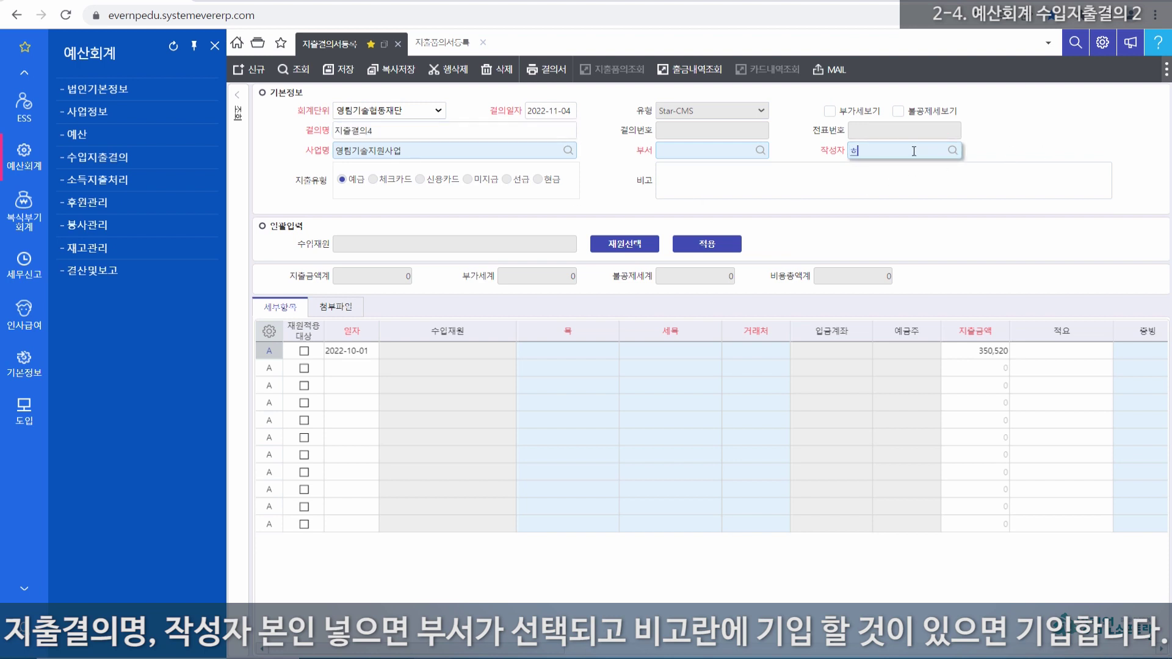
{"action": "type", "text": "홍"}
{"action": "key", "text": "Return"}
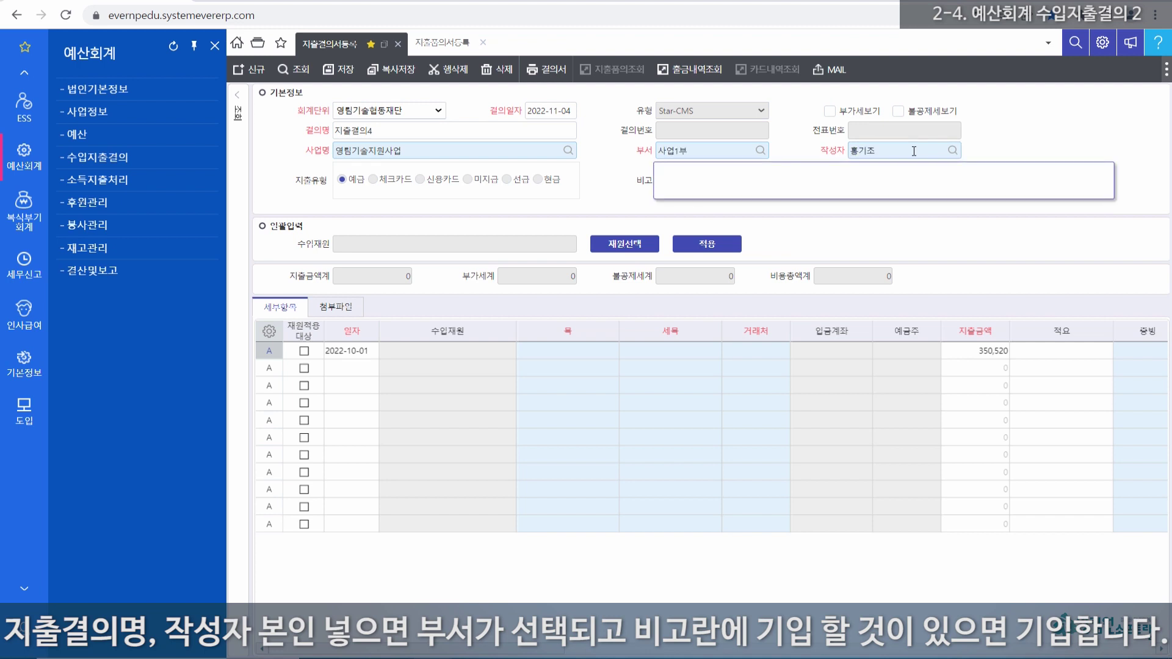
{"action": "type", "text": "111111111"}
Step: Code row 1 as 도서인쇄비 for 목 and 세목, with vendor 기타거래처 and memo 도서구입
{"action": "left_click", "coordinate": [562, 346]}
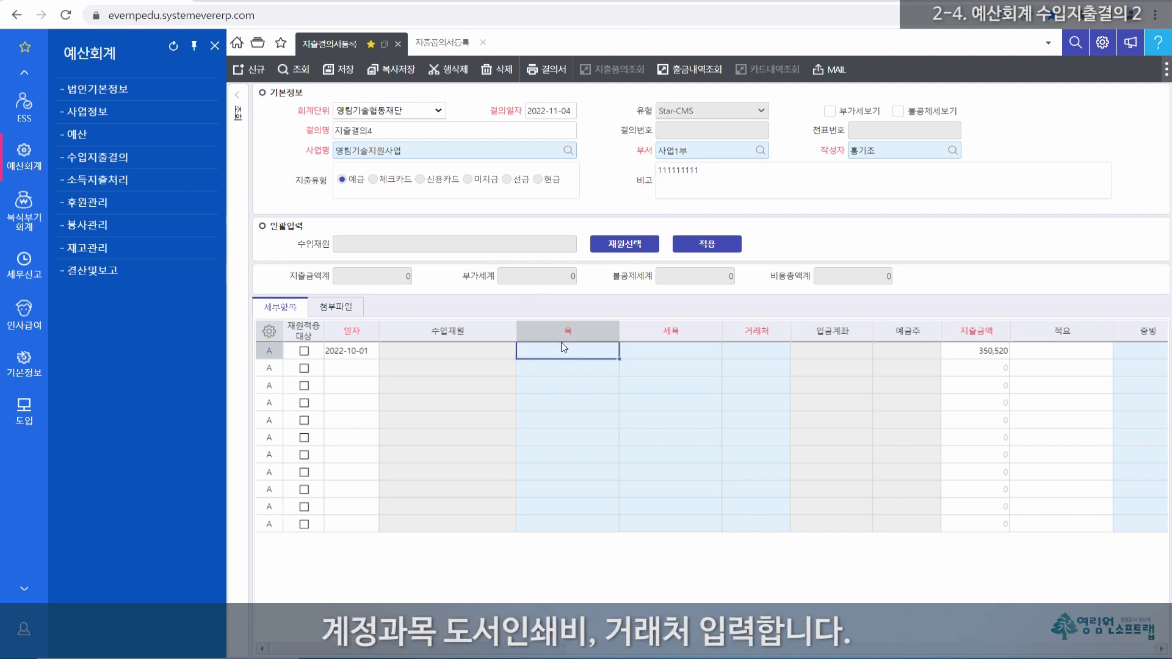
{"action": "type", "text": "ㄷ"}
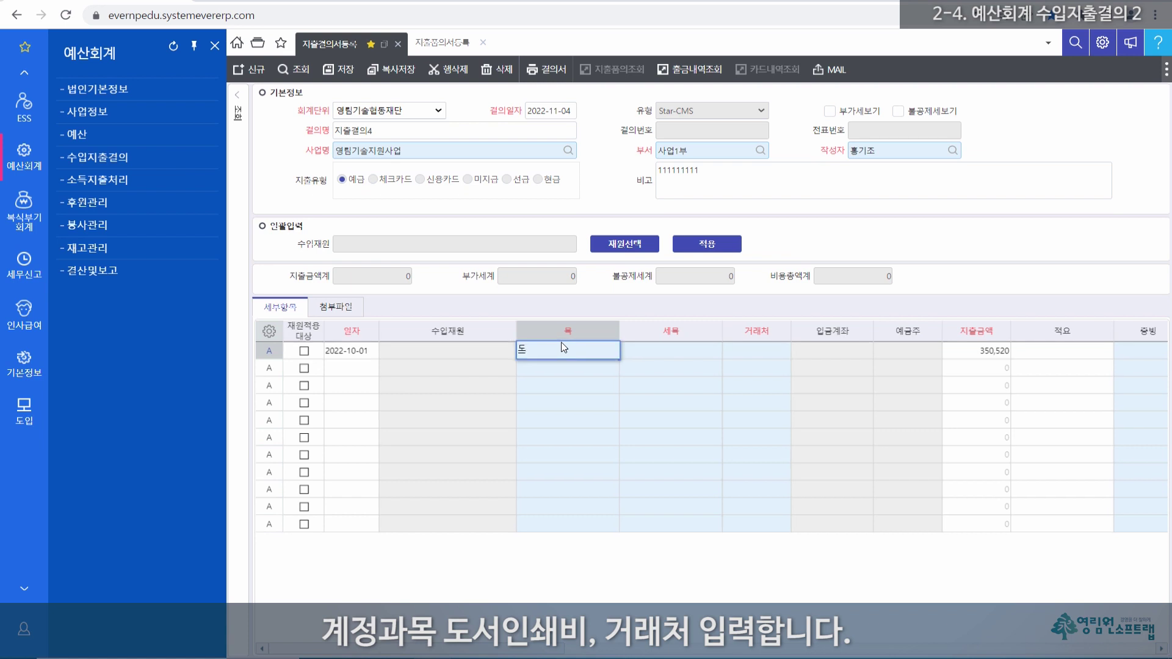
{"action": "key", "text": "Return"}
{"action": "type", "text": "ㄷ"}
{"action": "key", "text": "Return"}
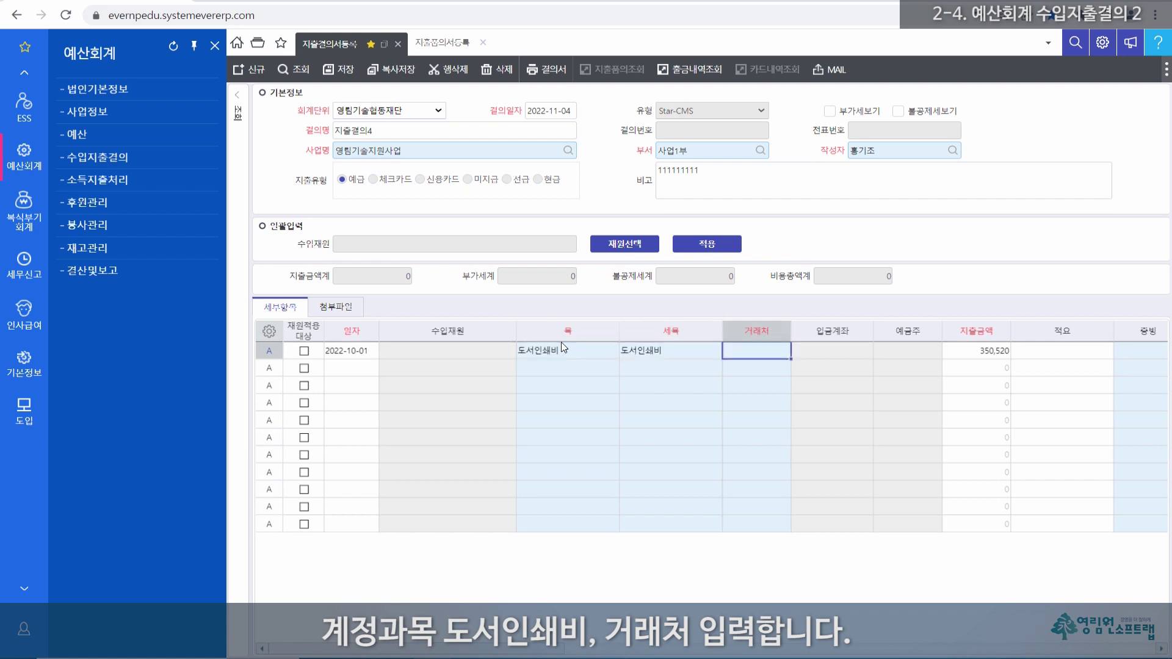
{"action": "type", "text": "ㄱ"}
{"action": "key", "text": "Return"}
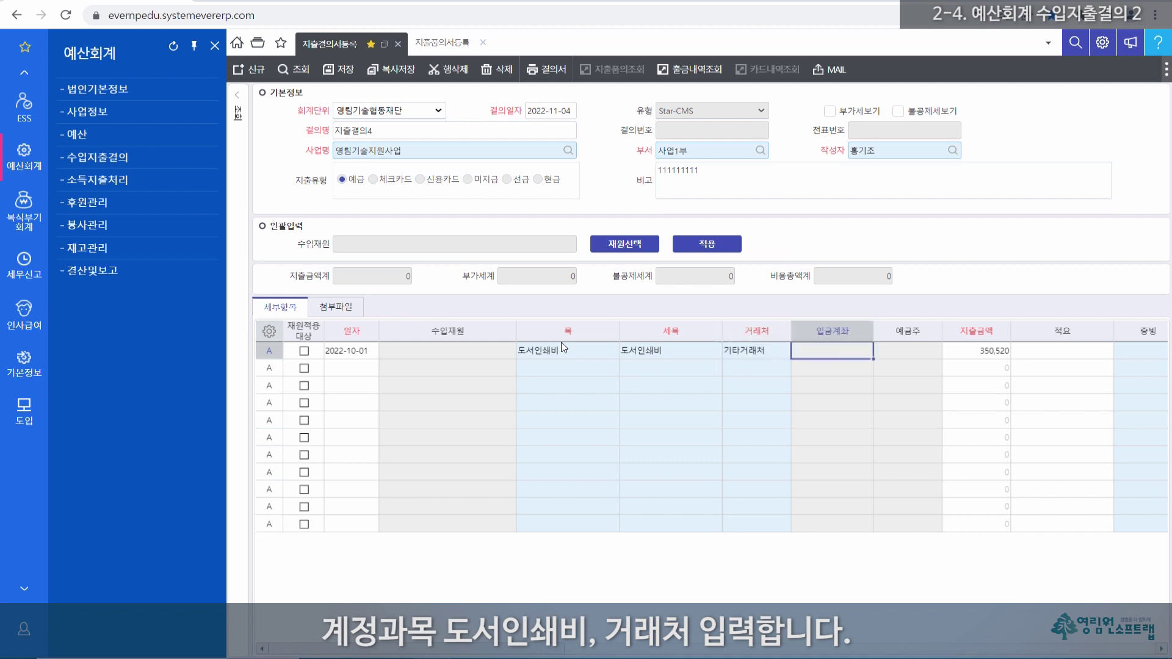
{"action": "key", "text": "Return"}
{"action": "key", "text": "Tab"}
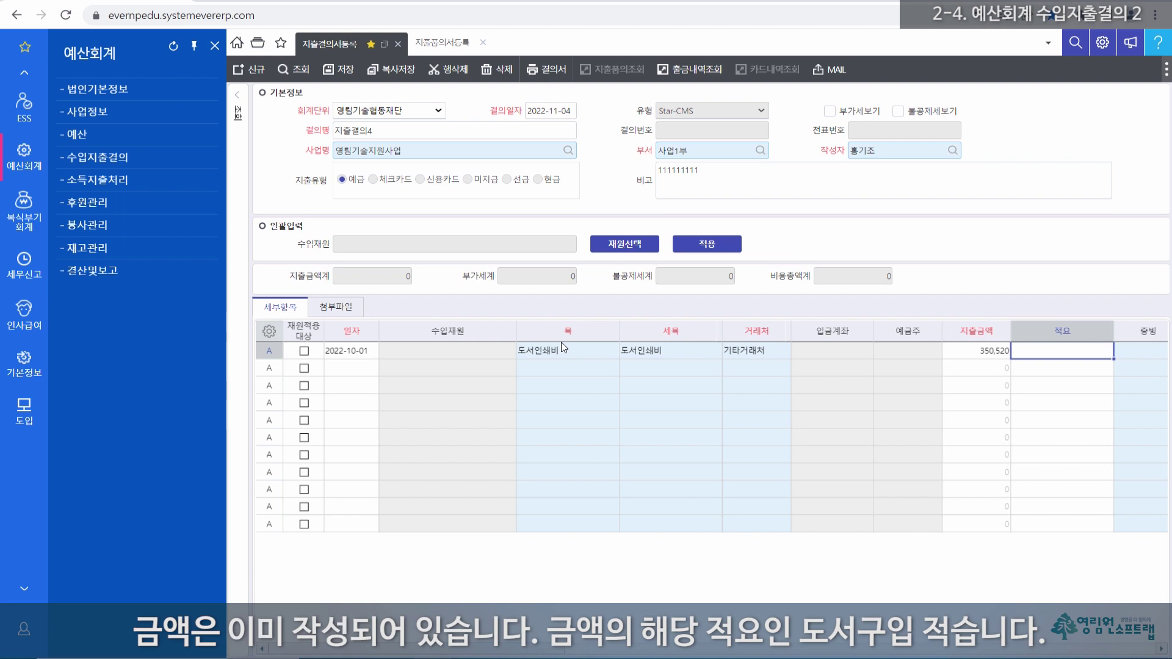
{"action": "type", "text": "도서구입"}
{"action": "key", "text": "Tab"}
{"action": "key", "text": "Tab"}
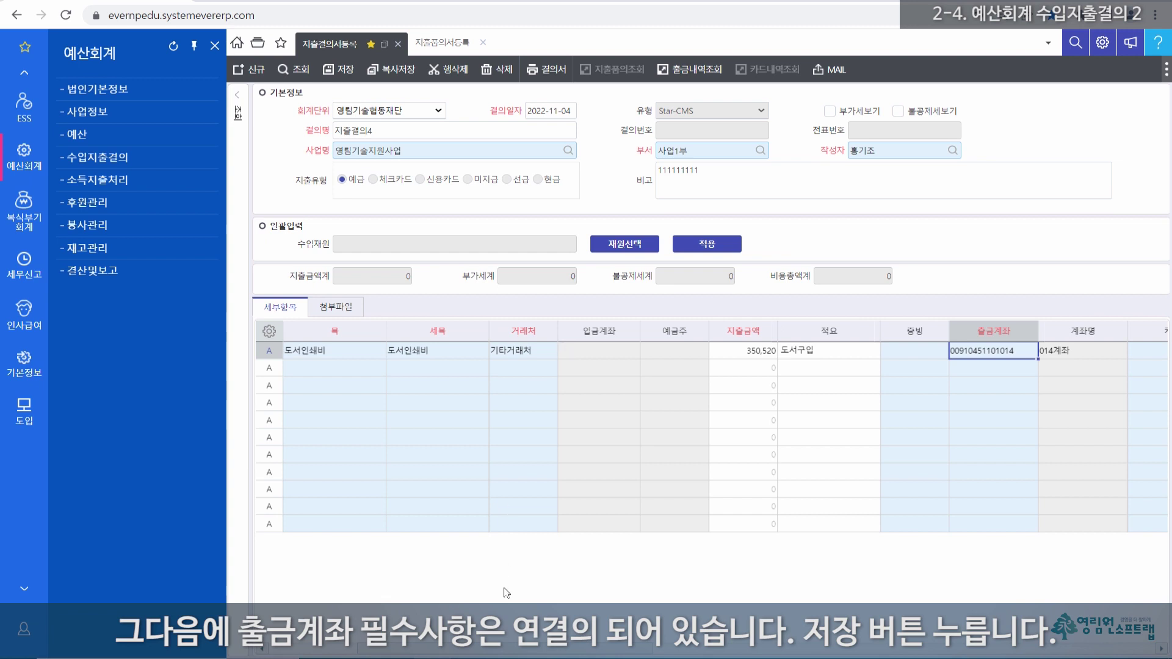
{"action": "left_click_drag", "start_coordinate": [574, 653], "coordinate": [406, 612]}
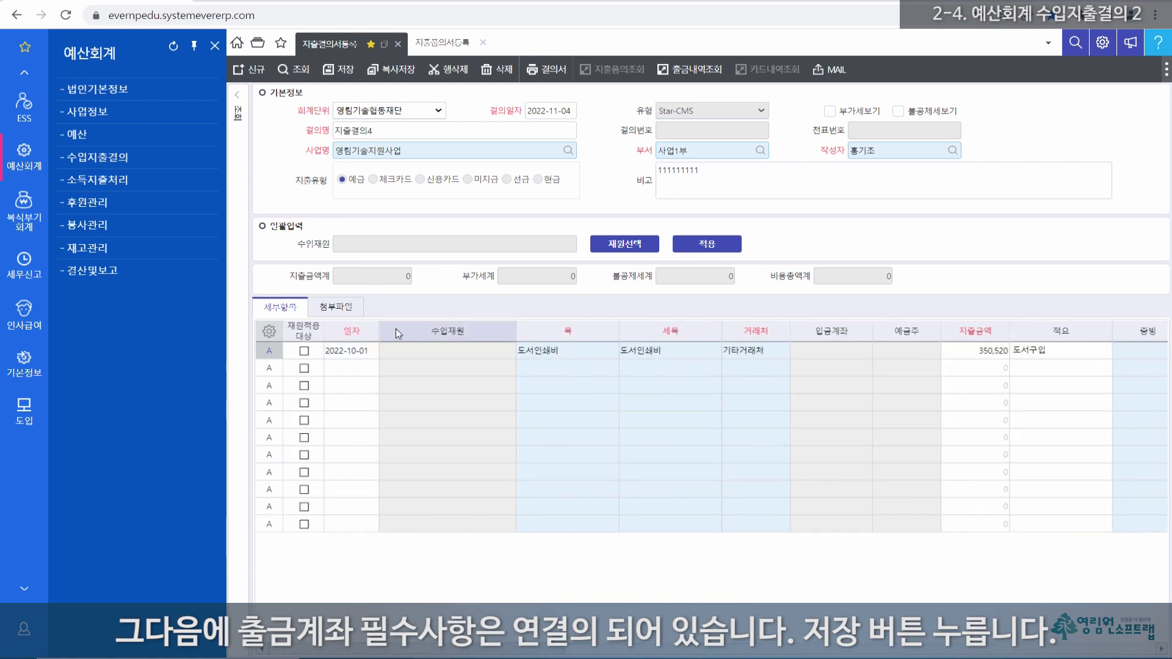
{"action": "left_click", "coordinate": [344, 72]}
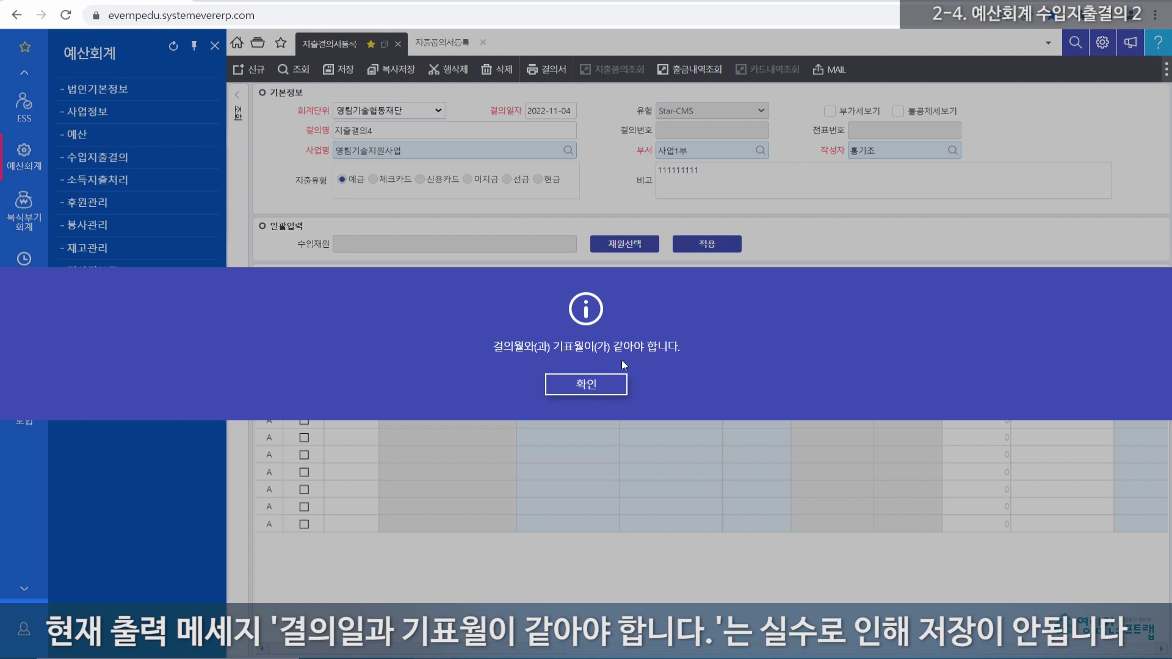
{"action": "left_click", "coordinate": [585, 386]}
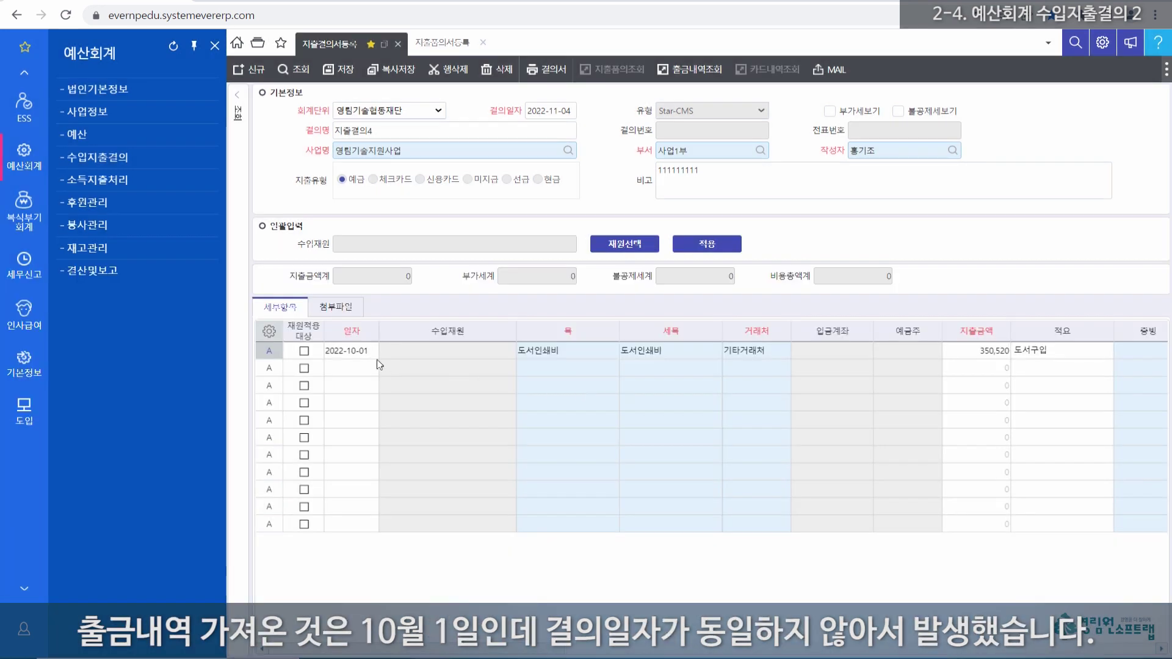
{"action": "left_click", "coordinate": [352, 356]}
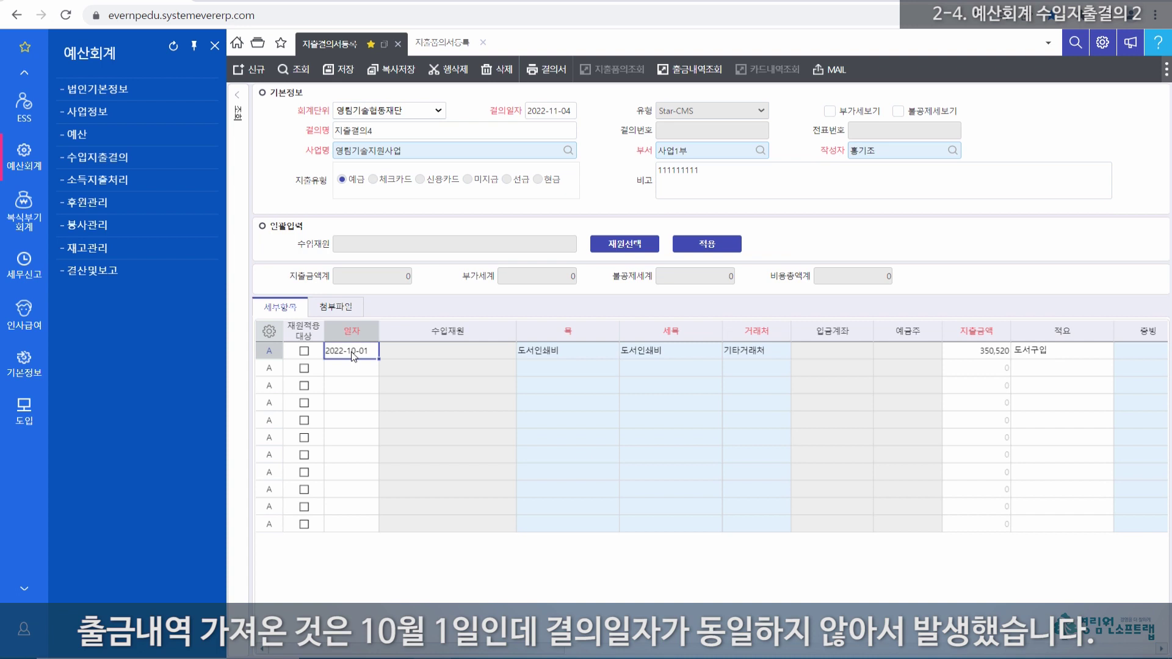
Step: Change the resolution date to 2022-10-01
{"action": "left_click", "coordinate": [555, 110]}
{"action": "left_click", "coordinate": [572, 112]}
{"action": "key", "text": "BackSpace"}
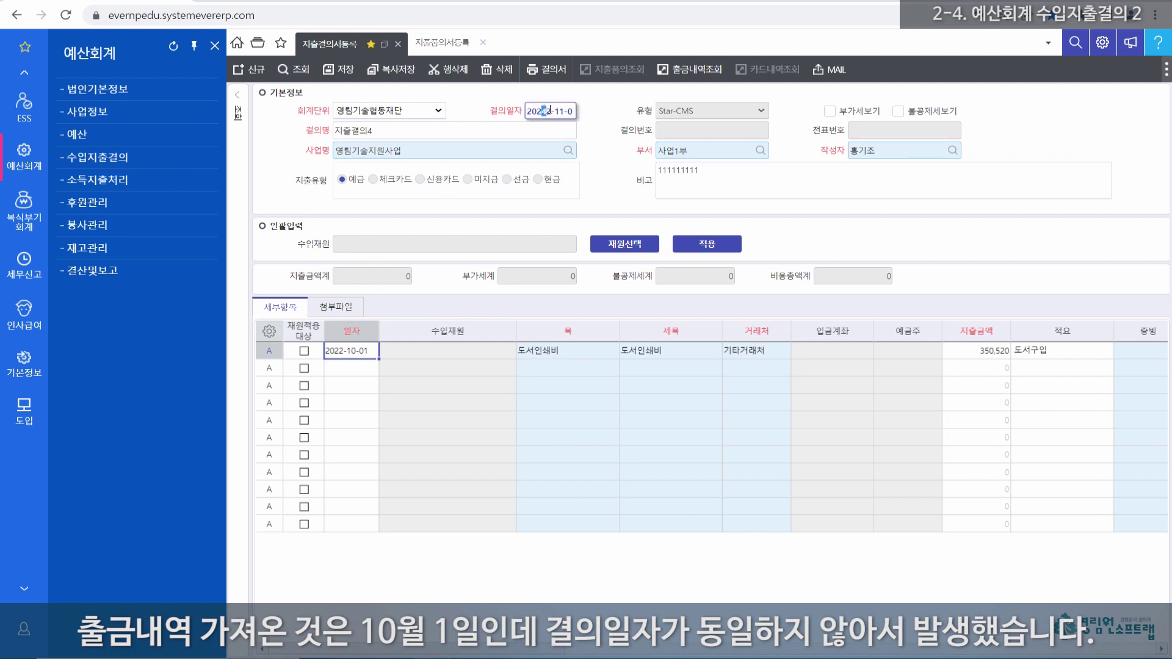
{"action": "left_click_drag", "start_coordinate": [576, 112], "coordinate": [505, 111]}
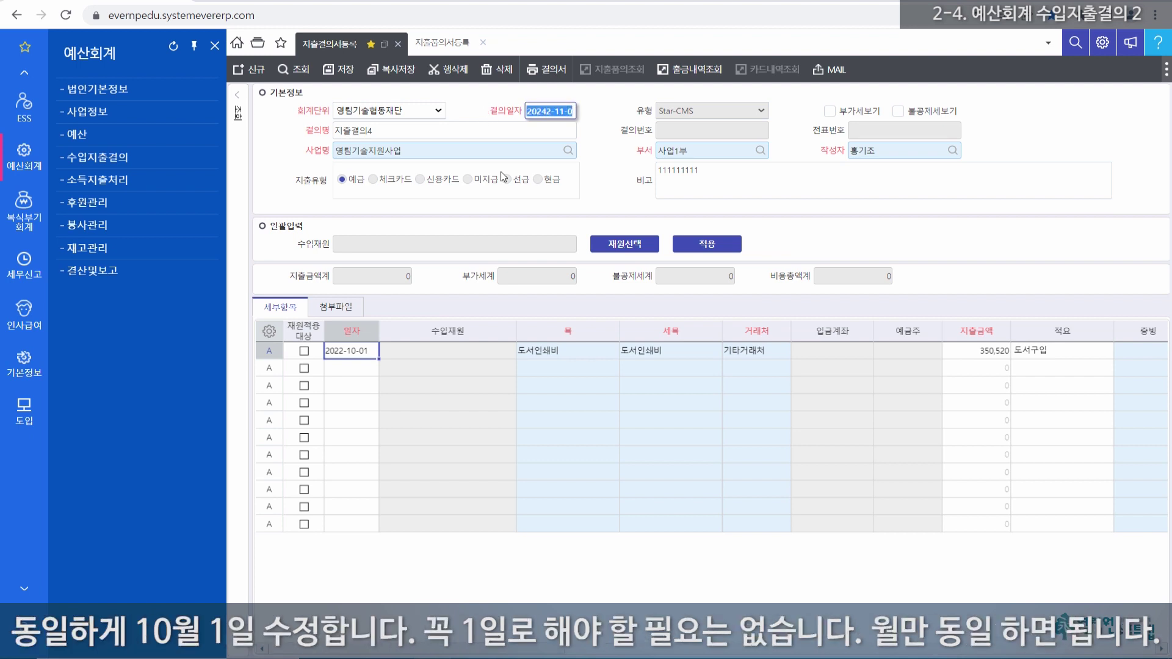
{"action": "type", "text": "1"}
{"action": "key", "text": "Tab"}
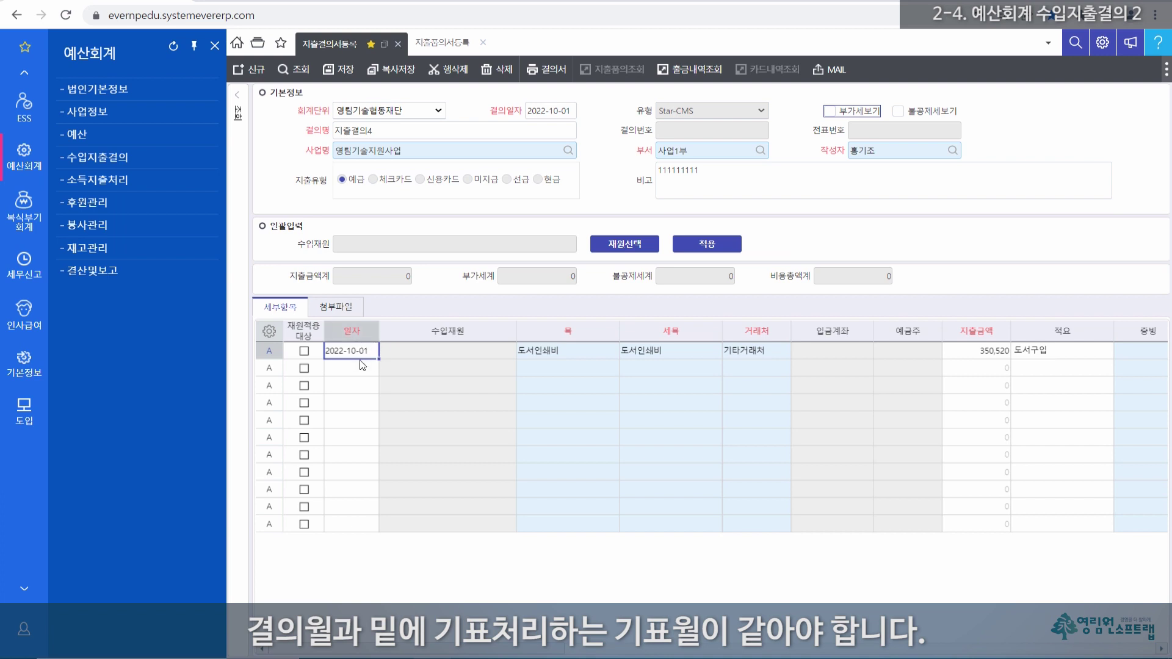
Step: Save the resolution, accept the budget-exceeded warning, and open the search conditions panel
{"action": "left_click", "coordinate": [346, 72]}
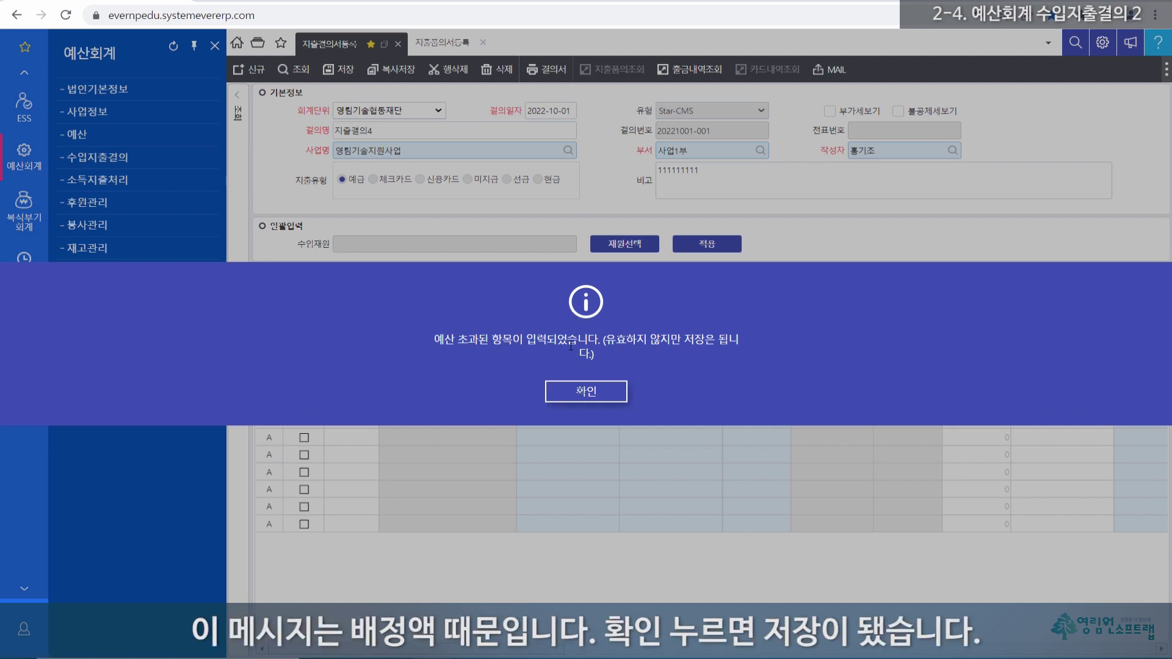
{"action": "left_click", "coordinate": [588, 397]}
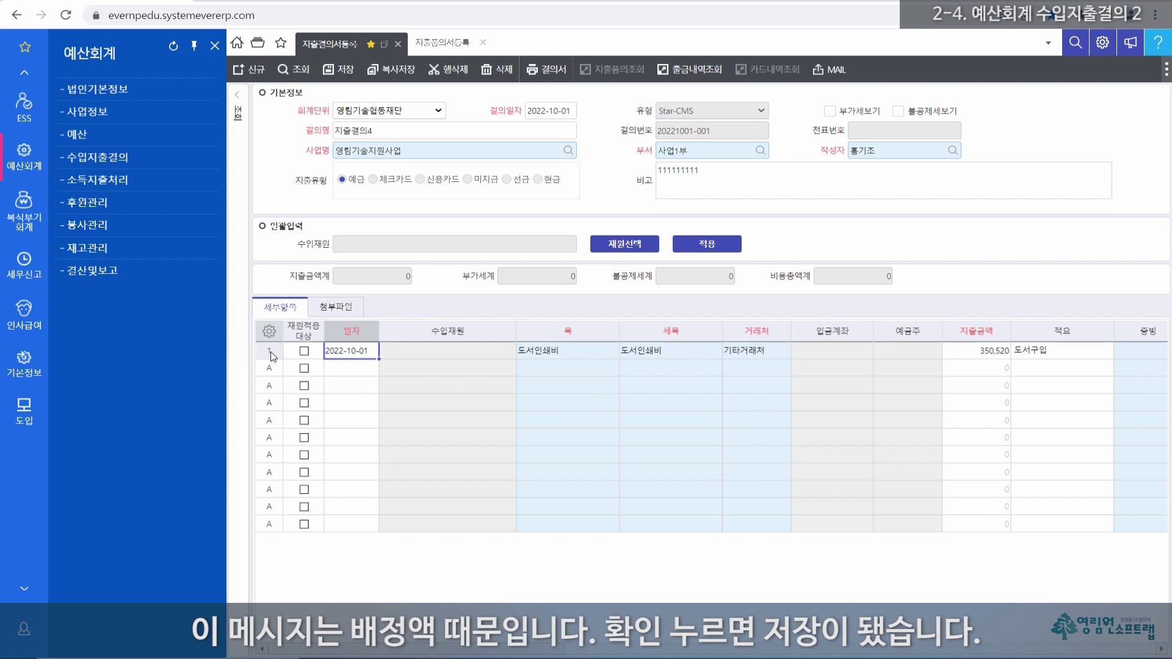
{"action": "left_click", "coordinate": [239, 112]}
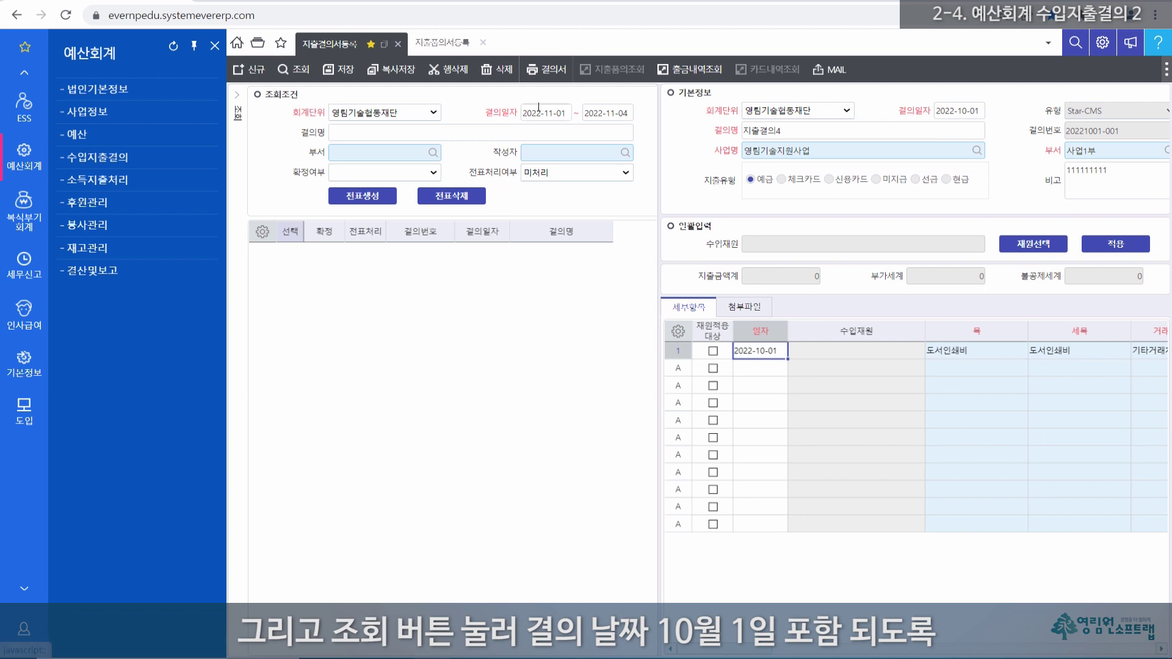
Step: Search unprocessed resolutions starting from 2022-10-01
{"action": "left_click", "coordinate": [571, 112]}
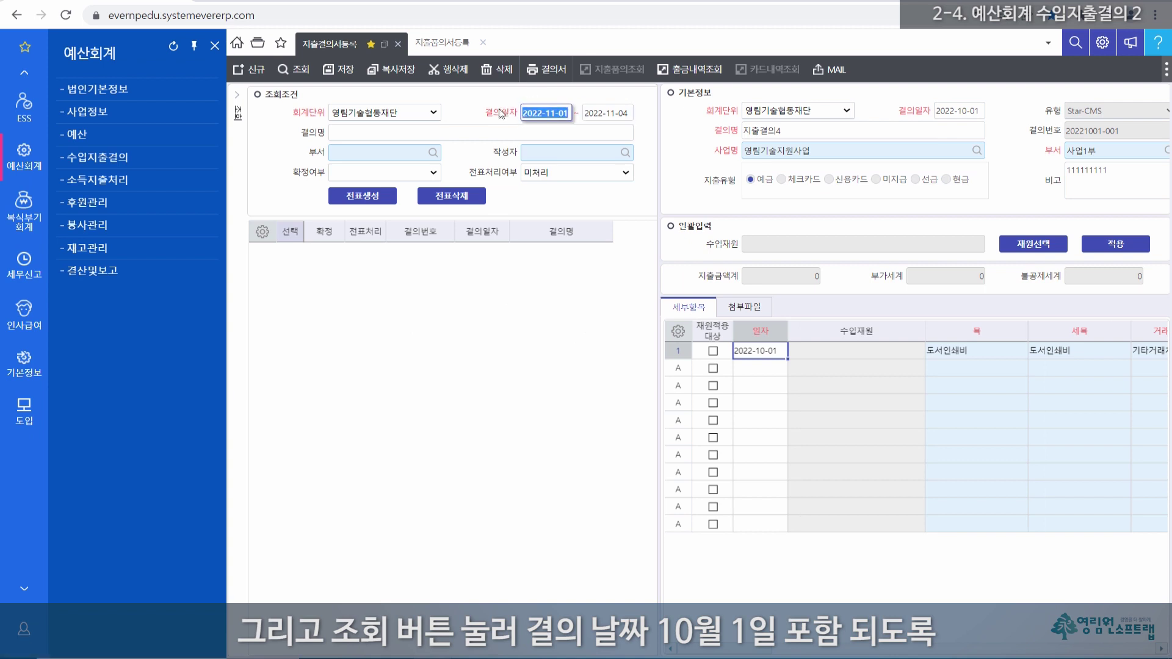
{"action": "type", "text": "1"}
{"action": "type", "text": "0-01"}
{"action": "key", "text": "Tab"}
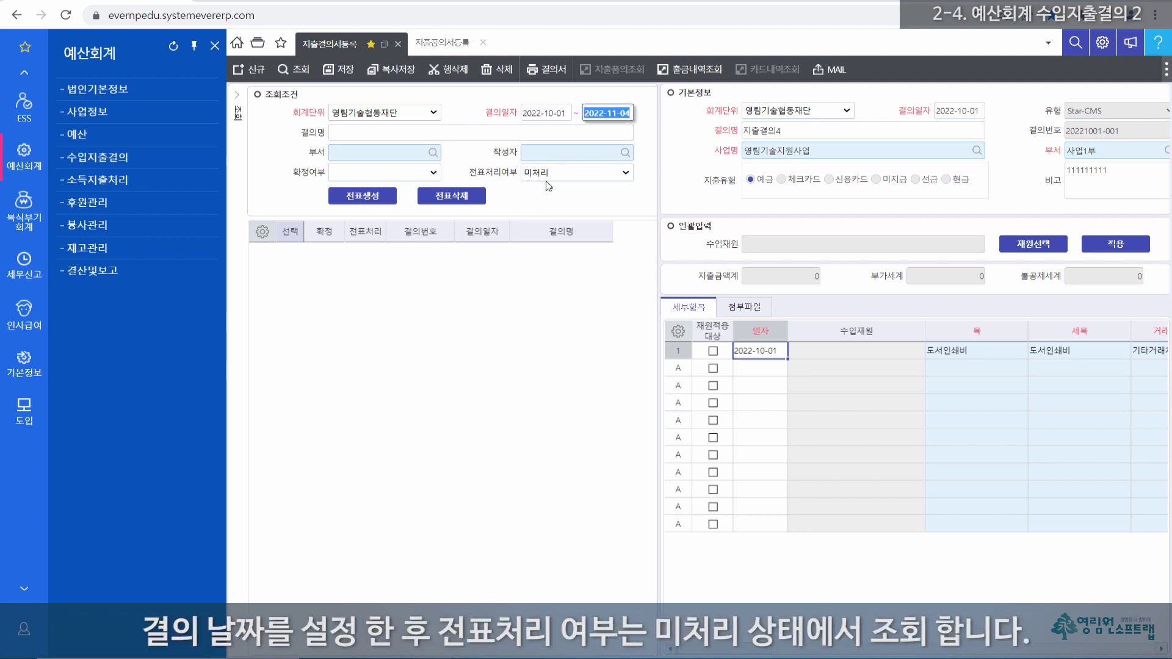
{"action": "left_click", "coordinate": [301, 71]}
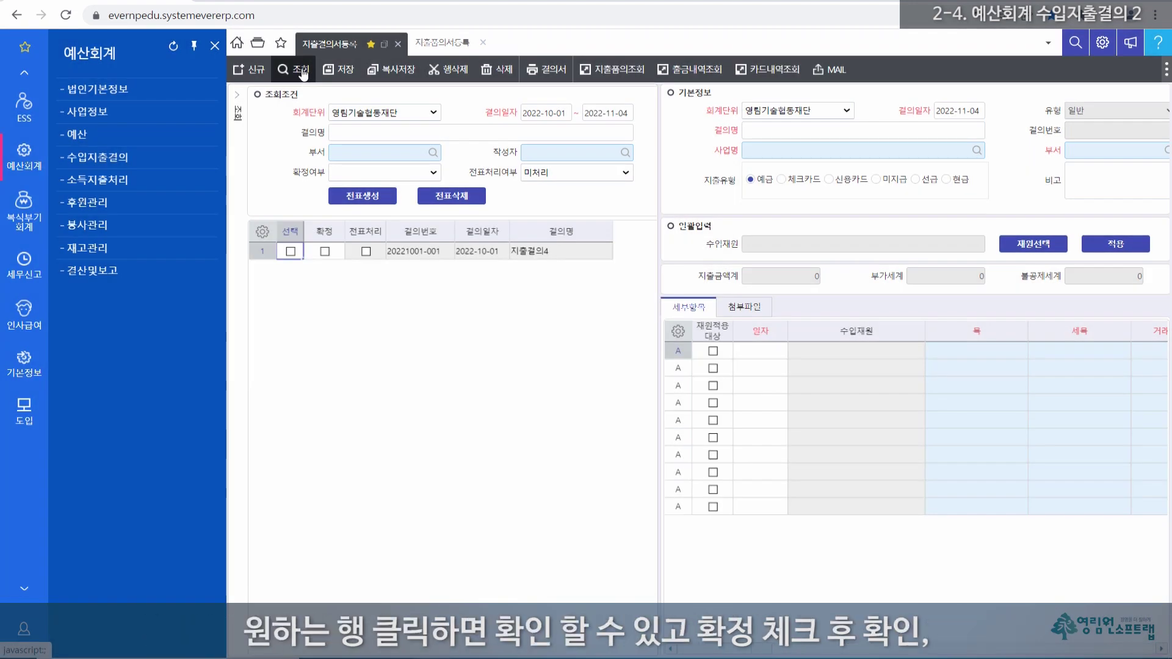
{"action": "left_click", "coordinate": [259, 252]}
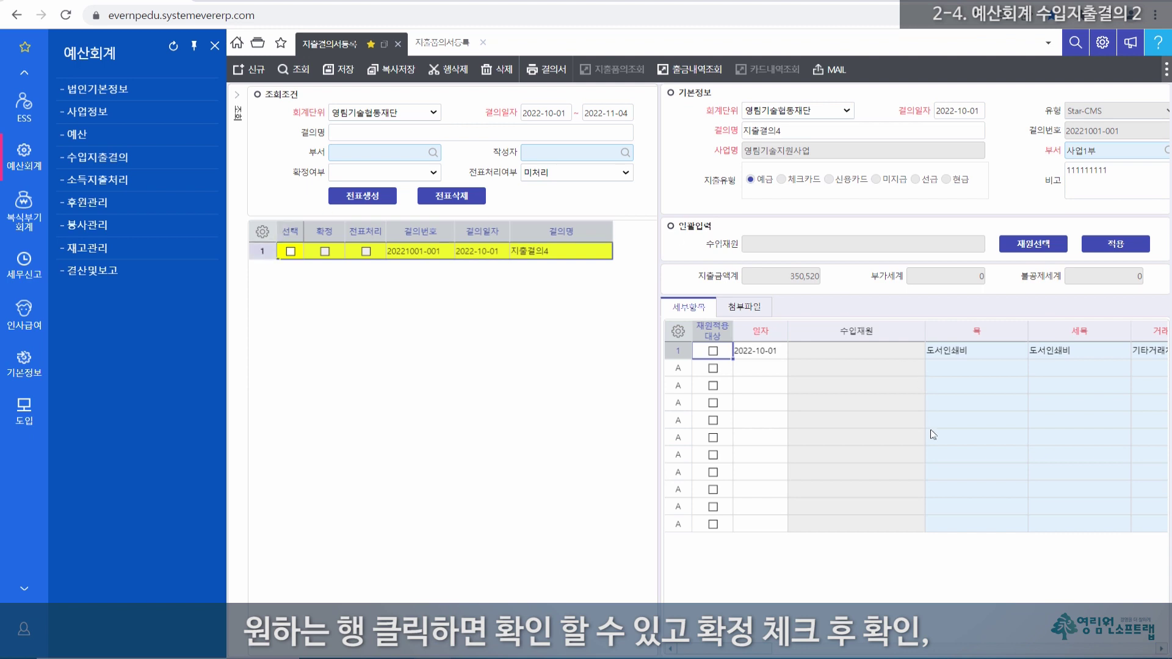
{"action": "left_click", "coordinate": [324, 251]}
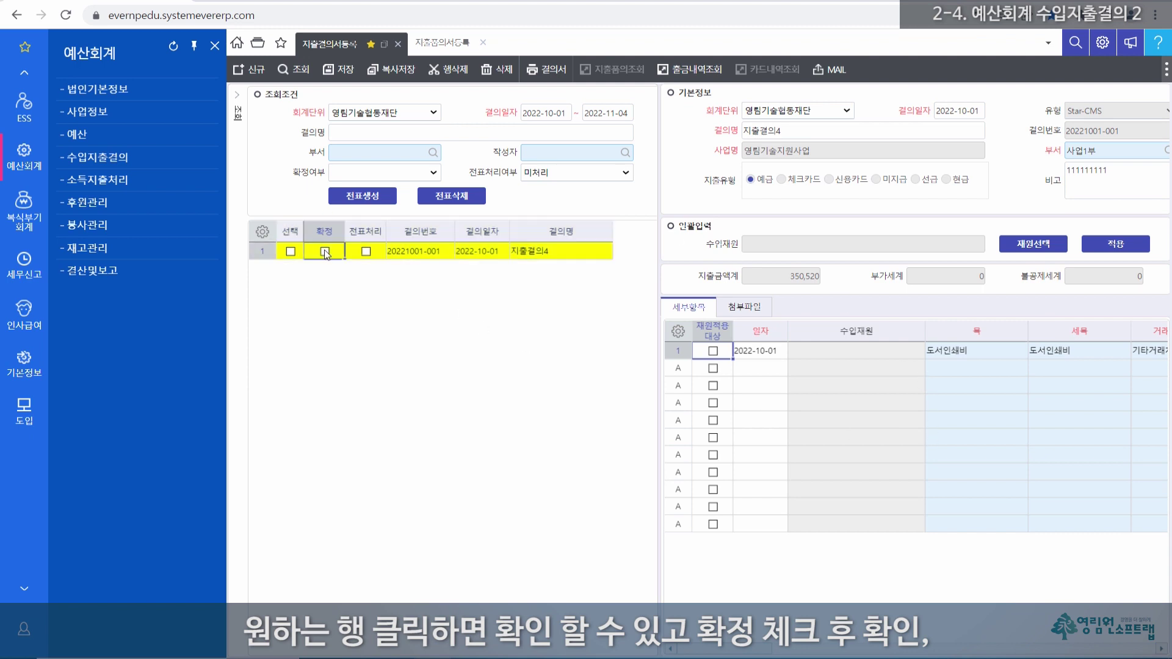
{"action": "left_click", "coordinate": [585, 386]}
{"action": "left_click", "coordinate": [290, 251]}
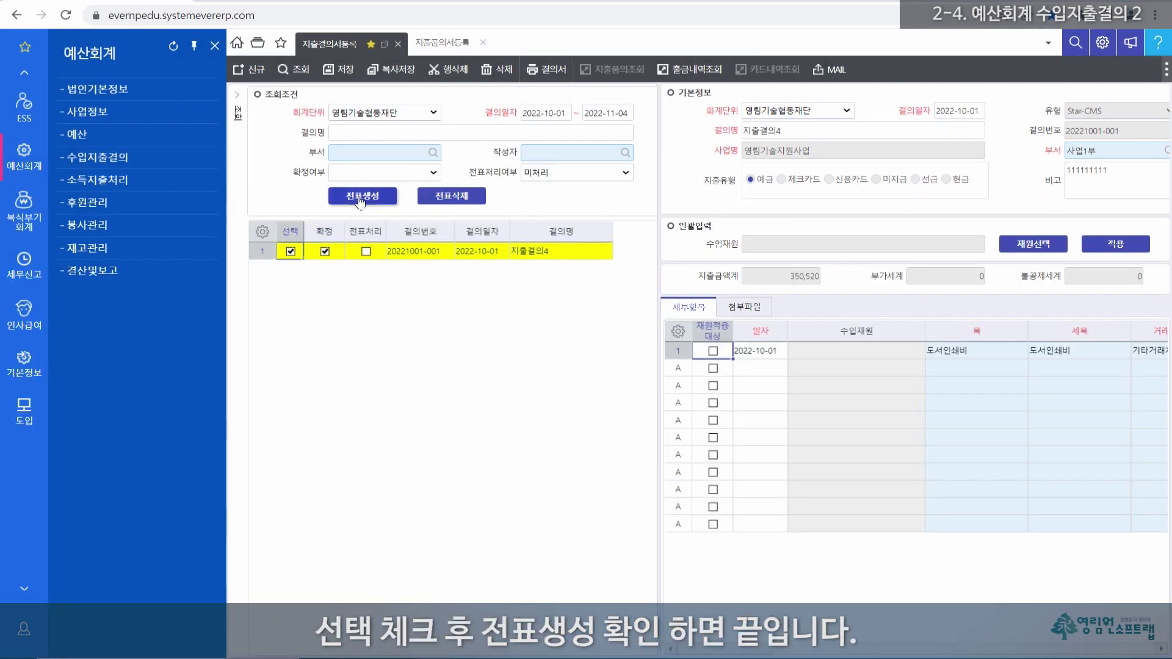
{"action": "left_click", "coordinate": [352, 196]}
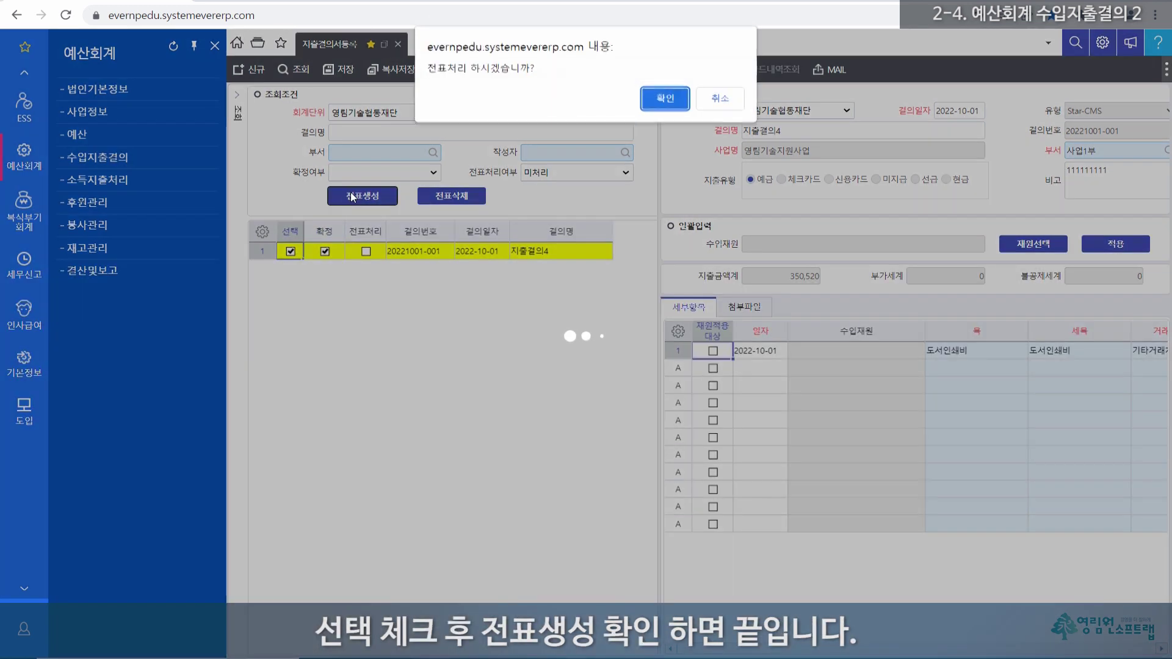
{"action": "left_click", "coordinate": [665, 97]}
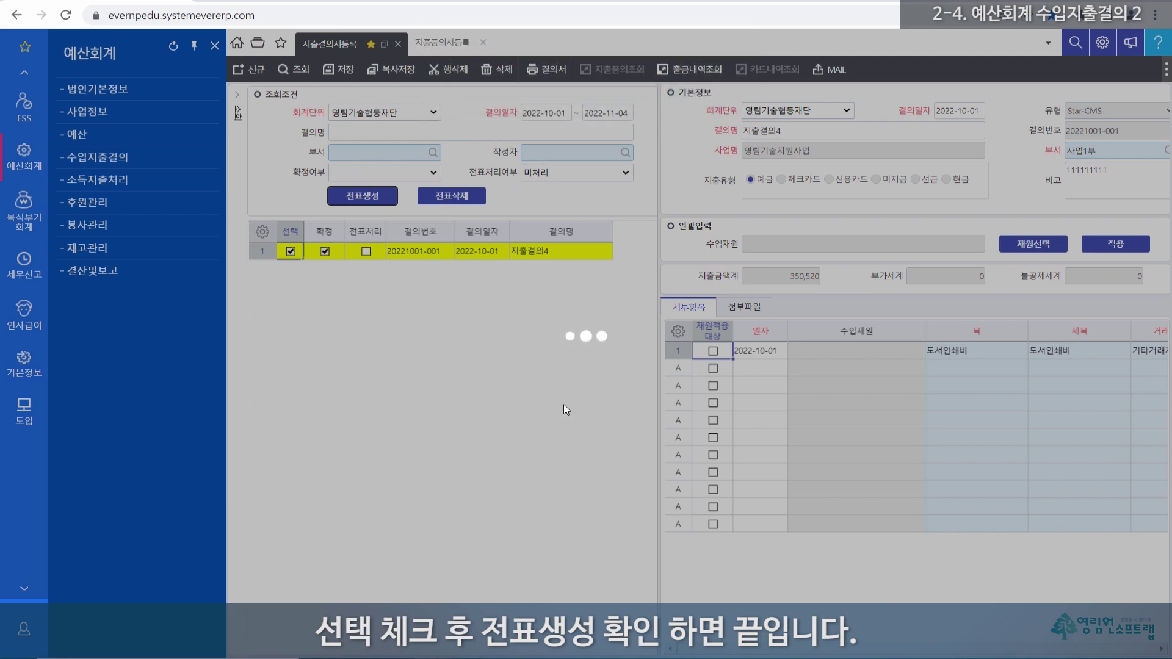
{"action": "left_click", "coordinate": [585, 389]}
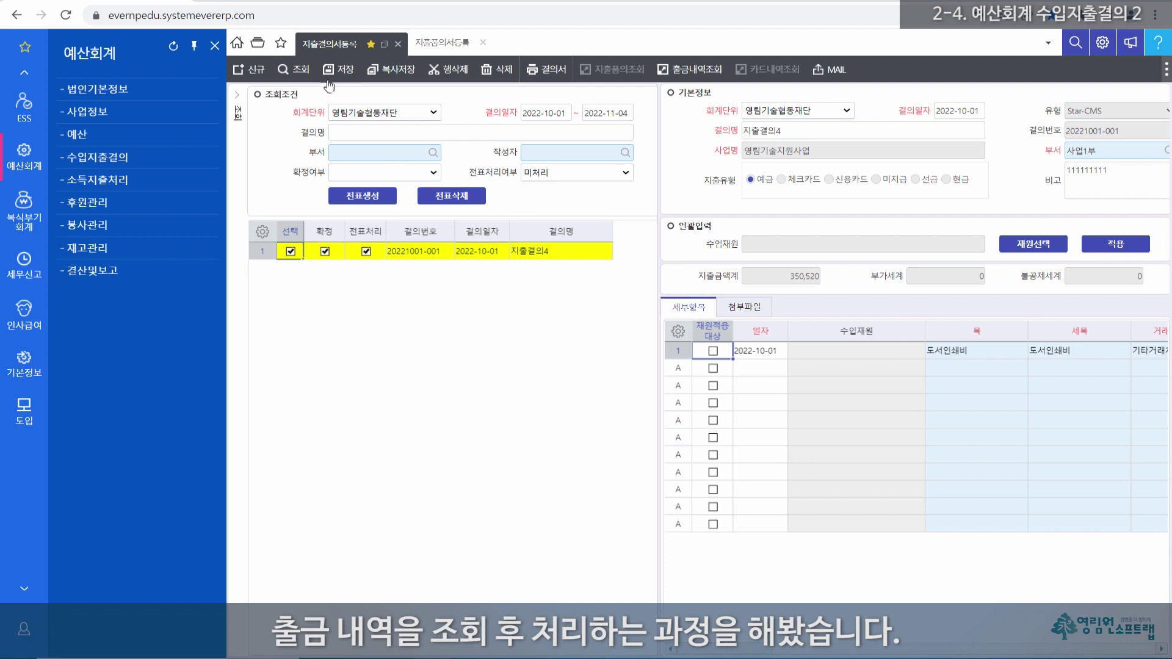
{"action": "left_click", "coordinate": [257, 43]}
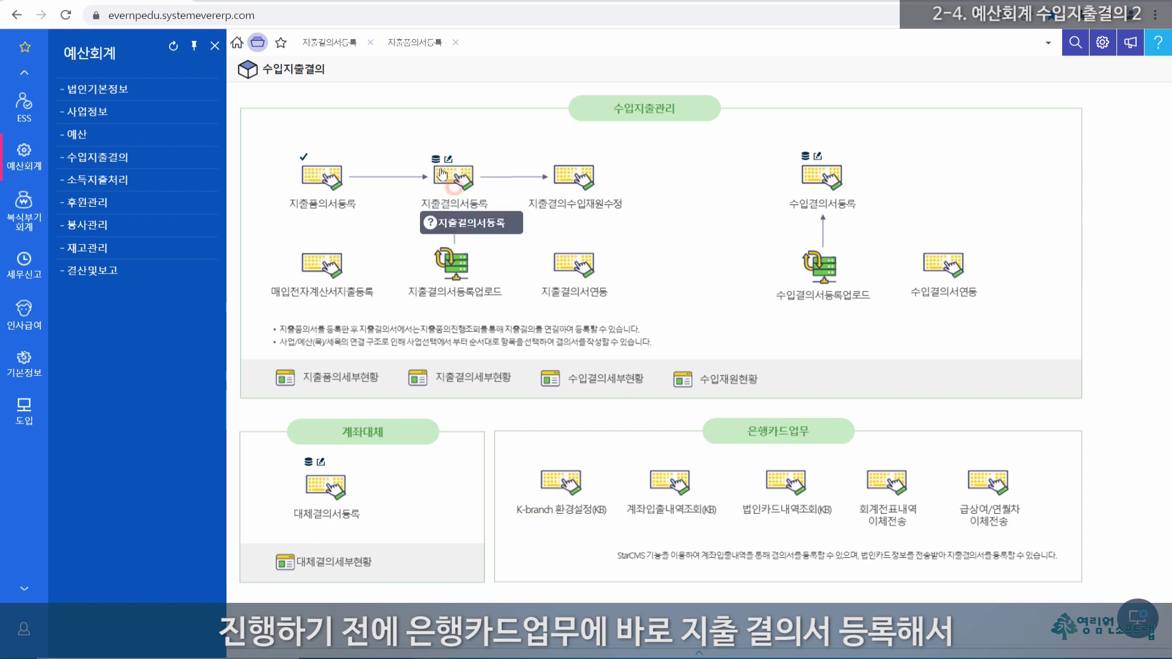
Step: Launch 계좌입출내역조회(KB) from the 은행카드업무 section
{"action": "left_click", "coordinate": [460, 196]}
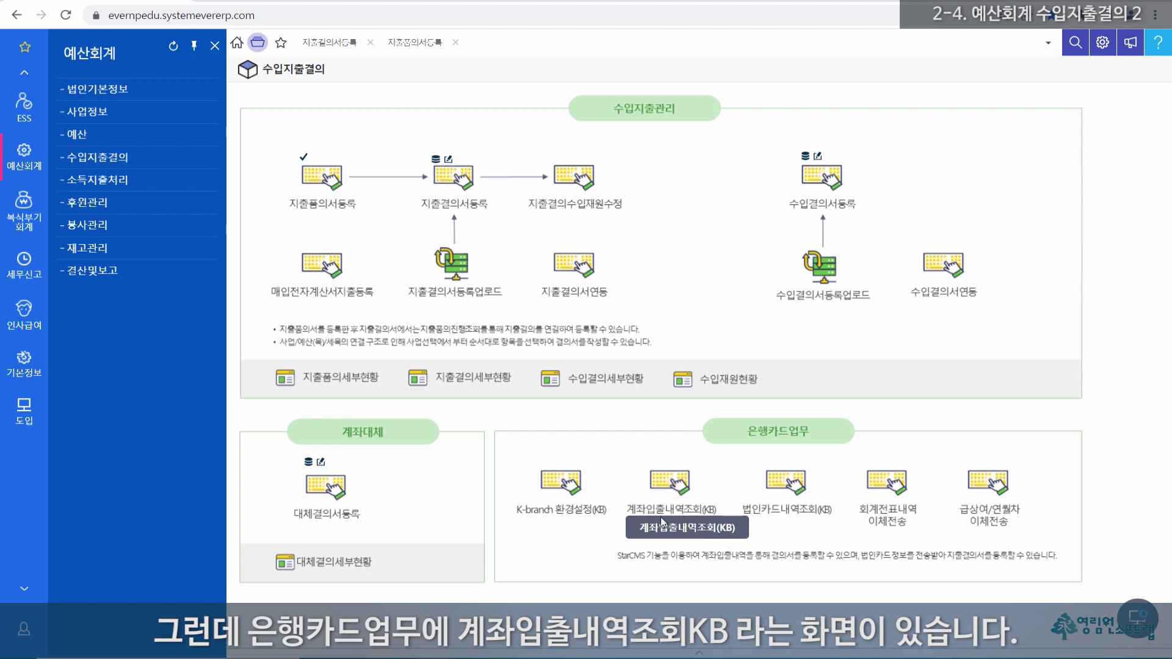
{"action": "left_click", "coordinate": [673, 495]}
{"action": "left_click", "coordinate": [669, 487]}
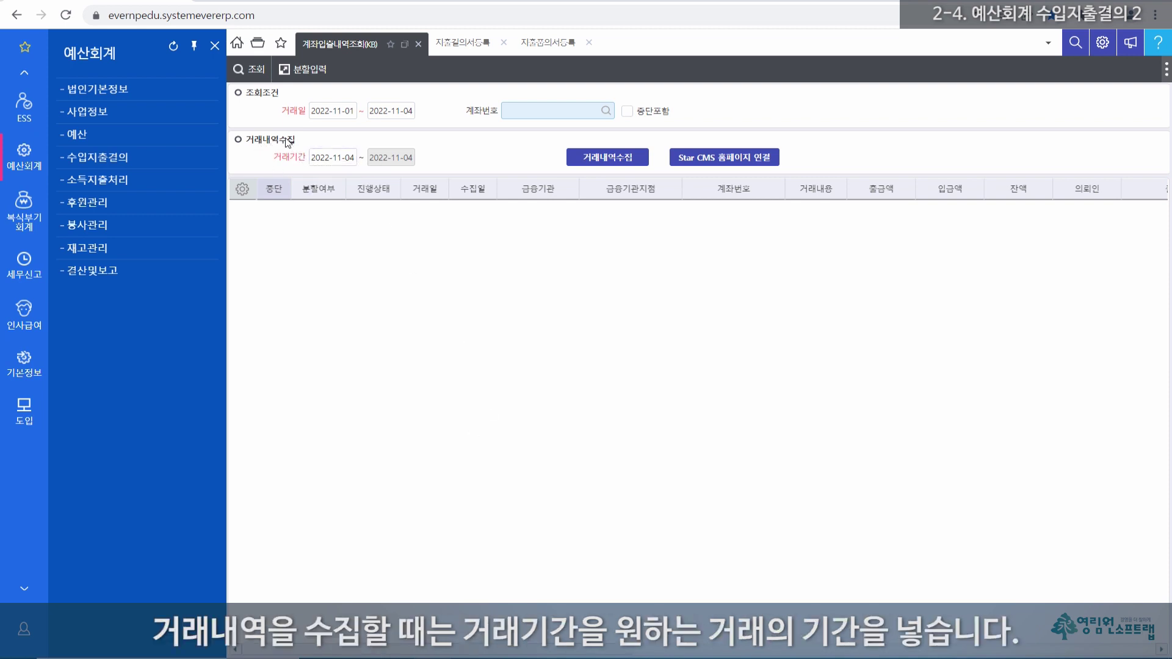
Step: Replace the collection period start date with 2022-11-01, keeping 2022-11-04 as the end
{"action": "left_click_drag", "start_coordinate": [356, 157], "coordinate": [303, 158]}
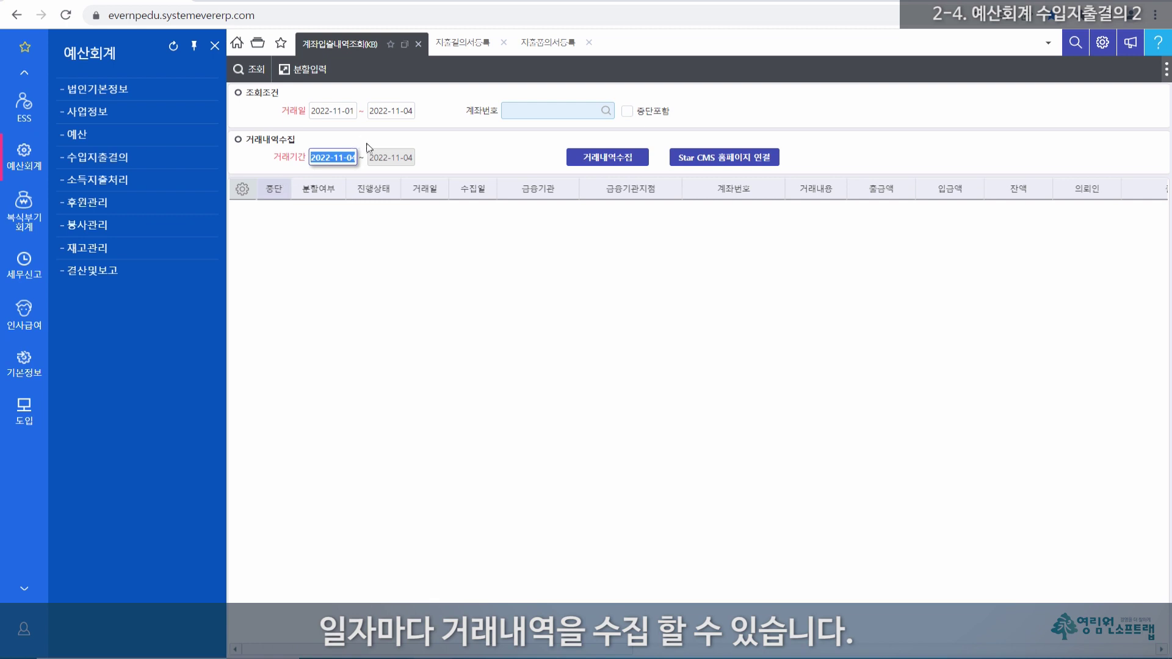
{"action": "type", "text": "1101"}
{"action": "key", "text": "Tab"}
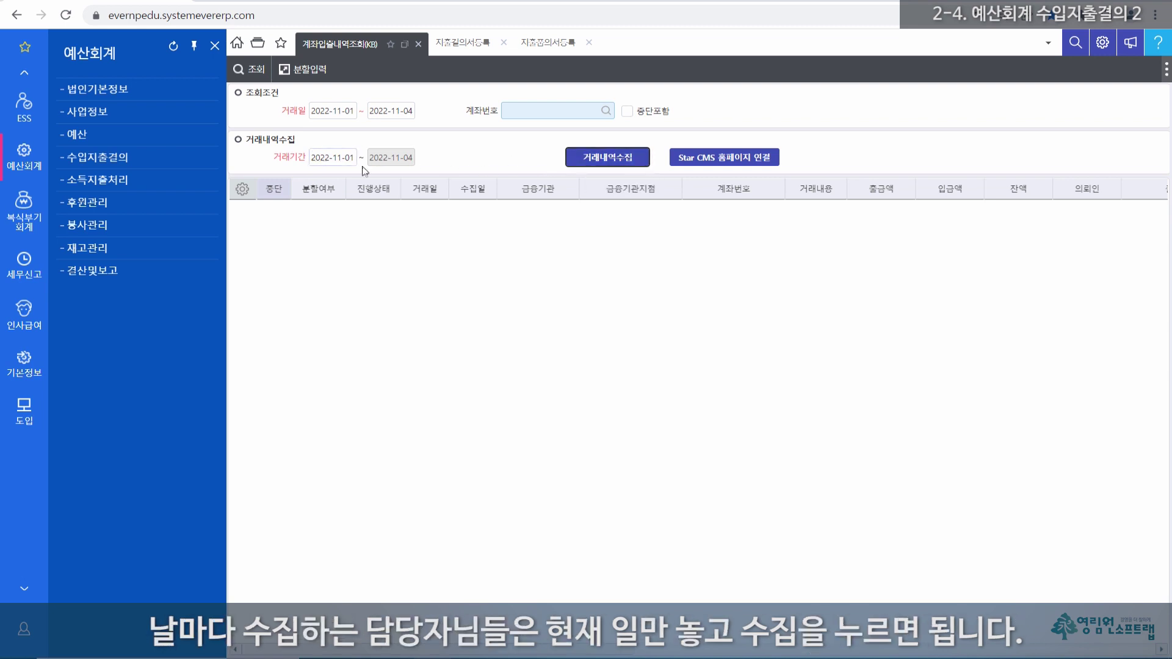
{"action": "left_click", "coordinate": [333, 157]}
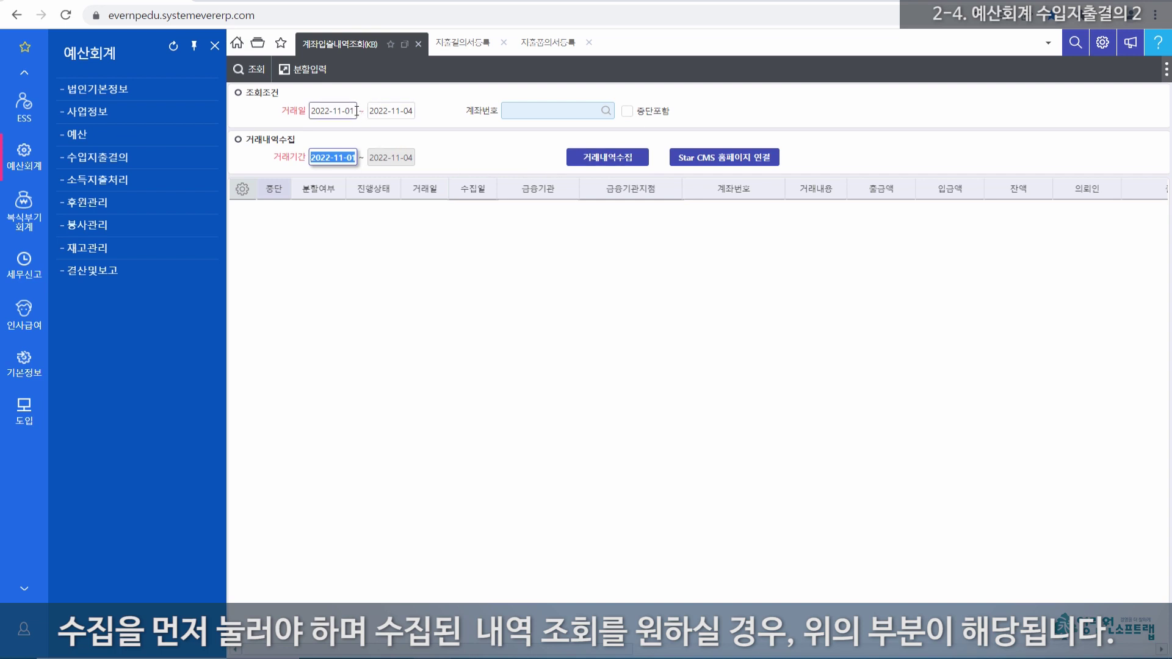
Step: Set the 거래일 range to 2022-10-01 ~ 2022-10-31 and run 조회
{"action": "left_click", "coordinate": [332, 111]}
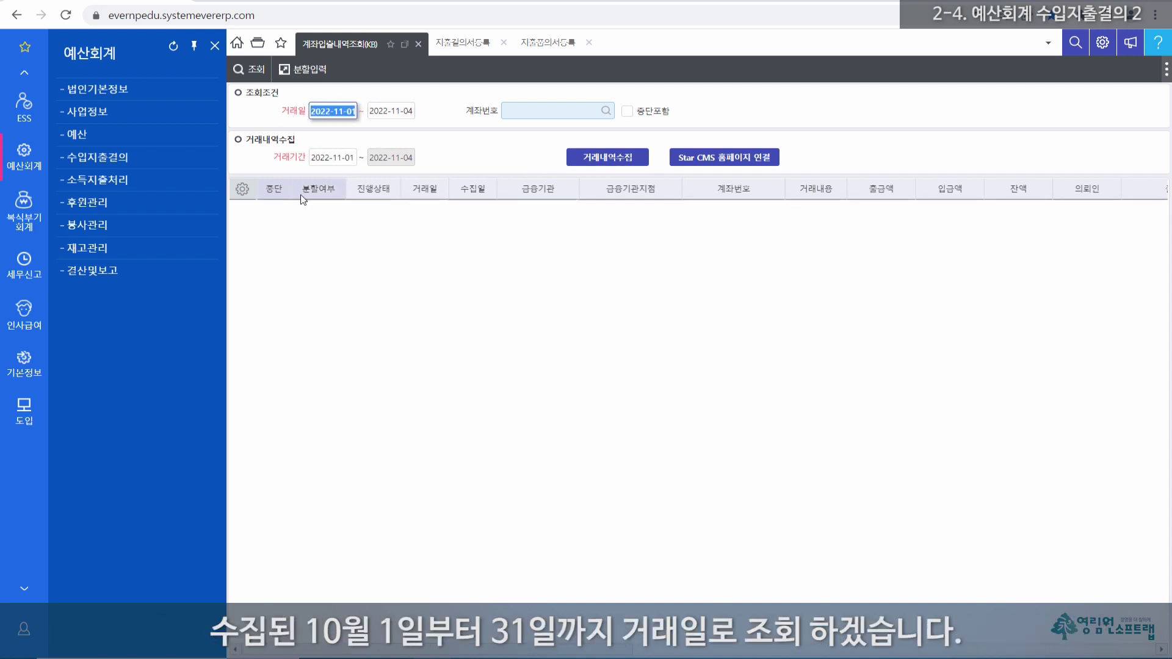
{"action": "type", "text": "1001"}
{"action": "key", "text": "Tab"}
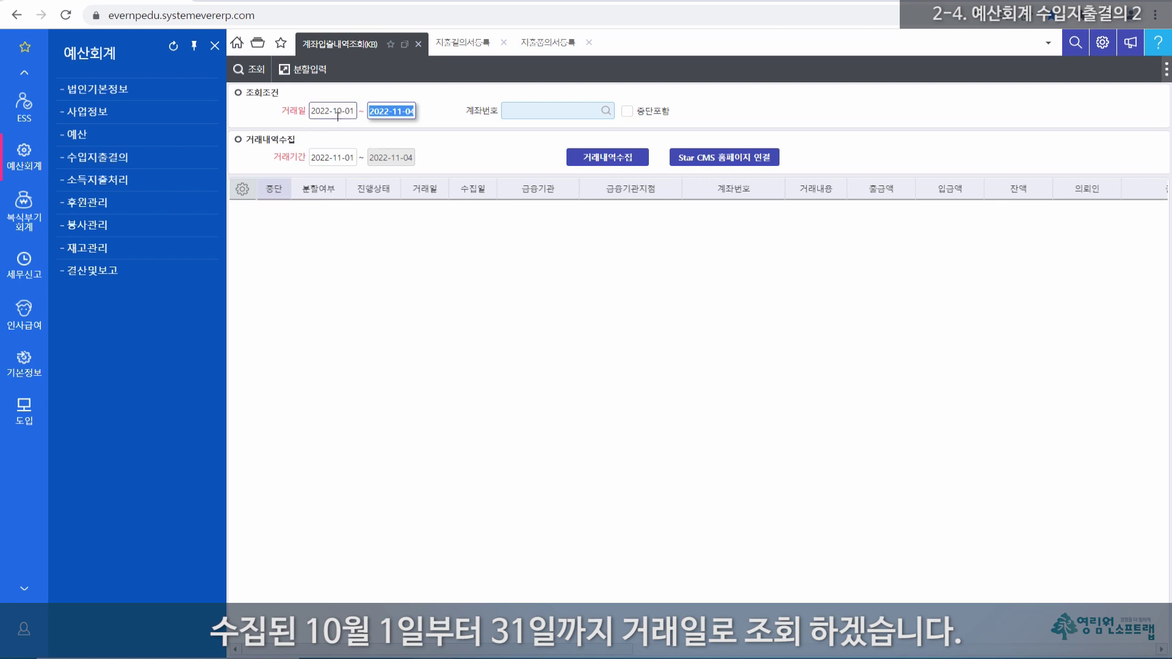
{"action": "type", "text": "1031"}
{"action": "key", "text": "Tab"}
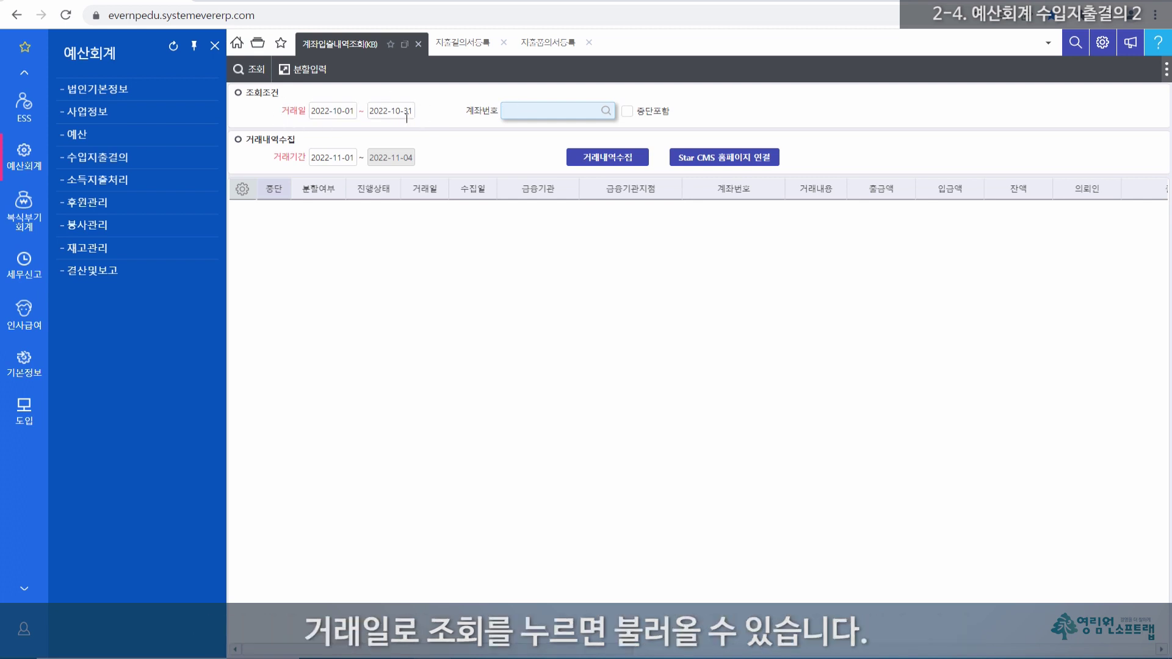
{"action": "left_click", "coordinate": [258, 72]}
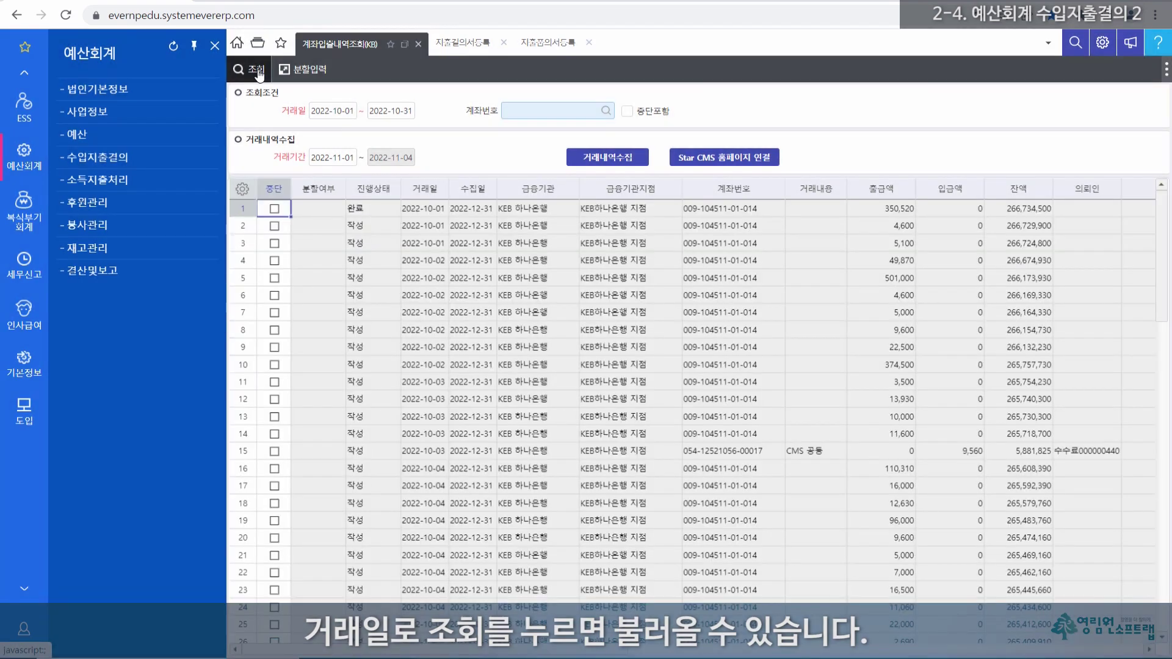
Step: Point out the transaction dates and row 1's 완료 progress status
{"action": "left_click", "coordinate": [437, 210]}
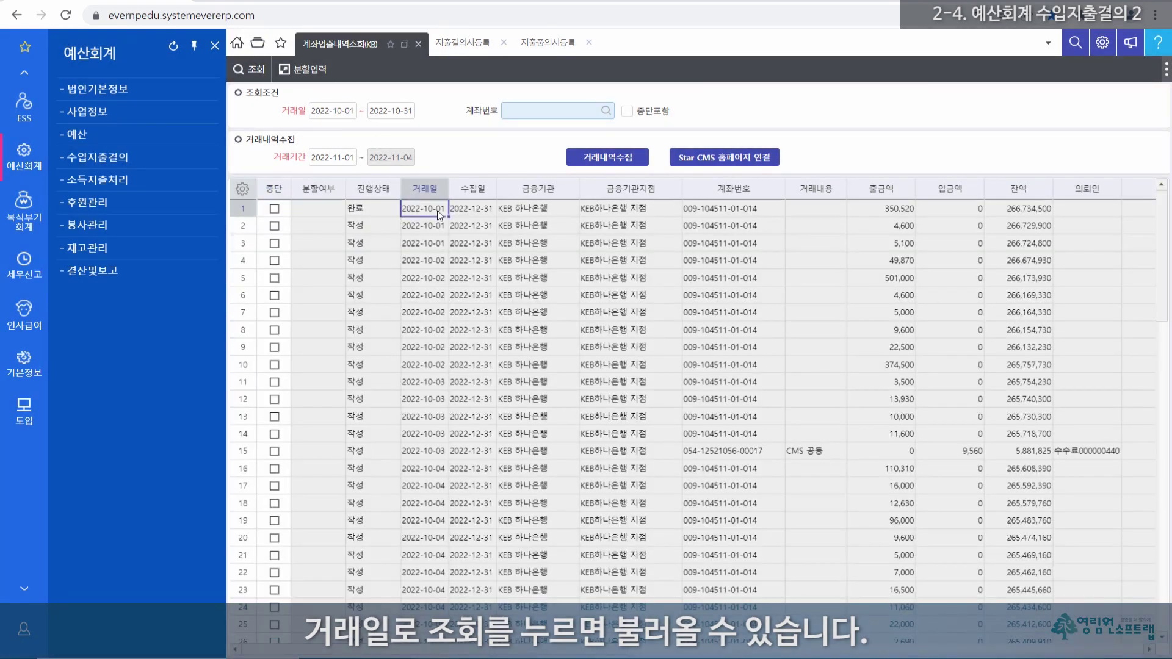
{"action": "key", "text": "Down"}
{"action": "key", "text": "Down"}
{"action": "key", "text": "Down"}
{"action": "key", "text": "Down"}
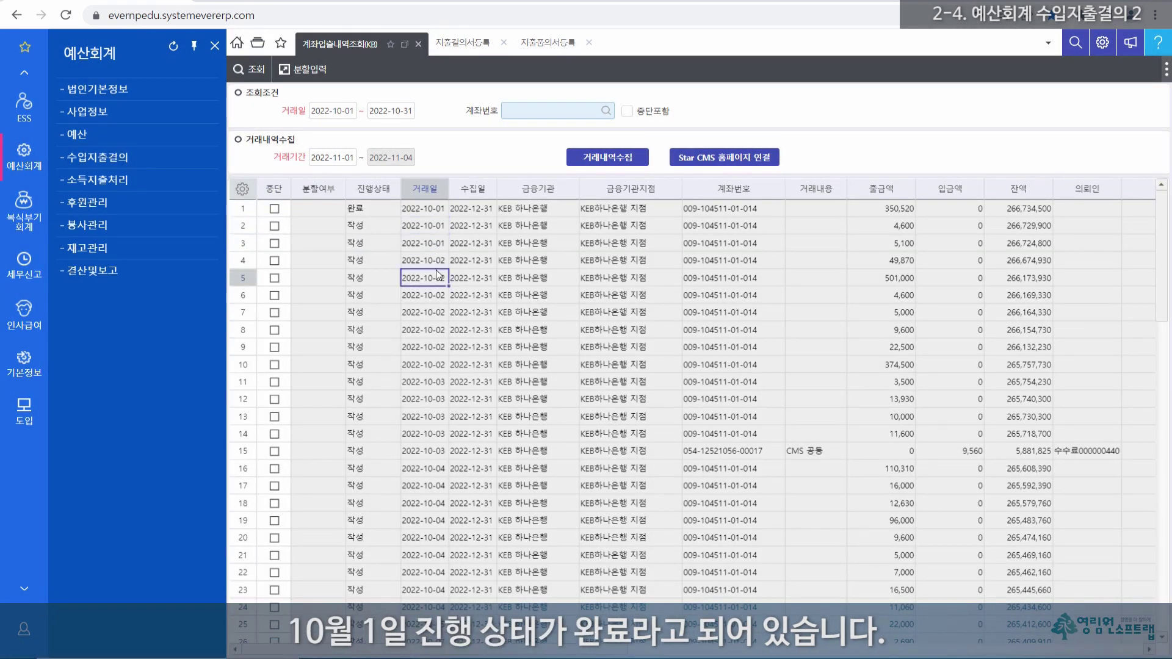
{"action": "left_click", "coordinate": [375, 185]}
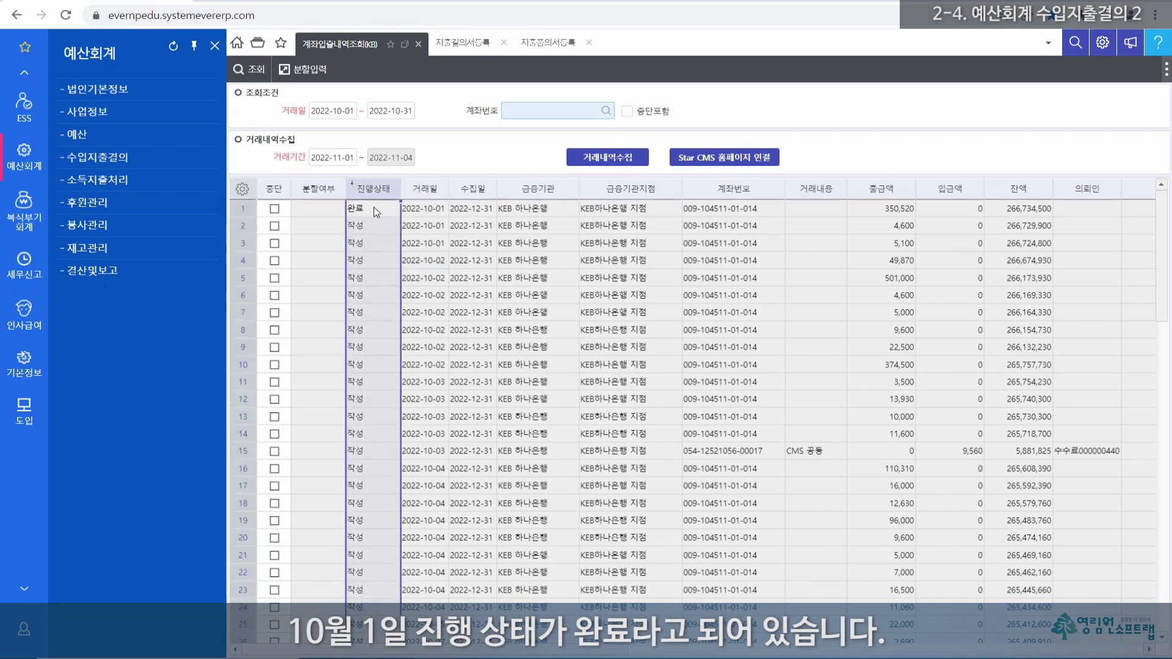
{"action": "left_click", "coordinate": [373, 207]}
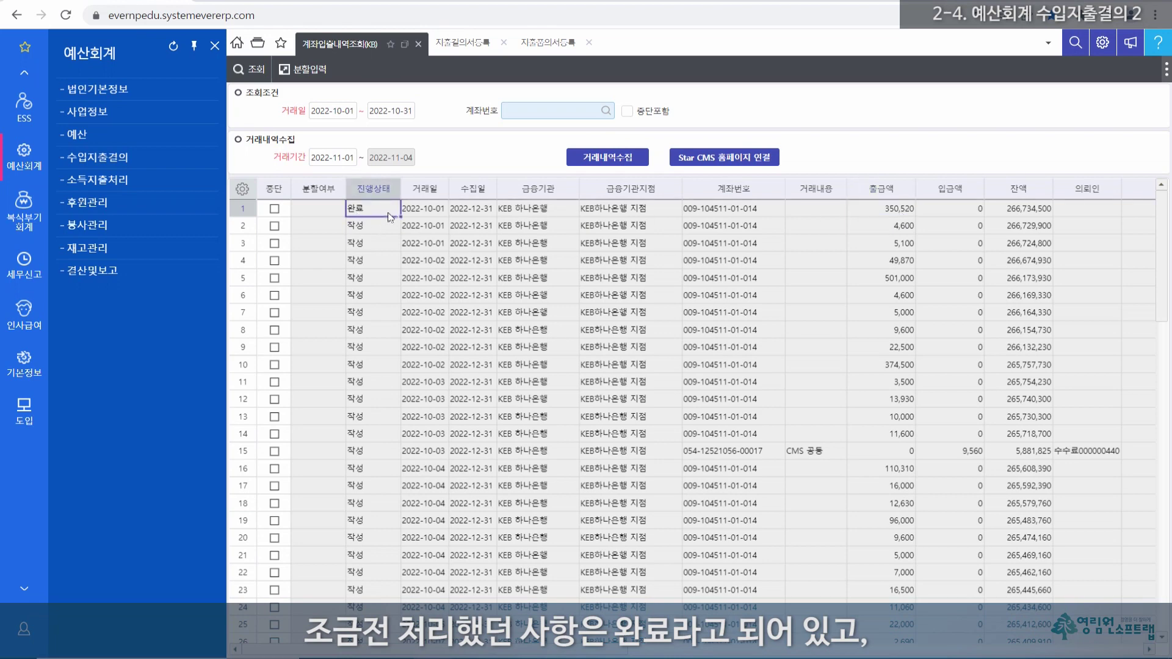
Step: Review the 작성 rows and the 분할여부 column, then select row 2's 4,600 withdrawal
{"action": "left_click", "coordinate": [360, 228]}
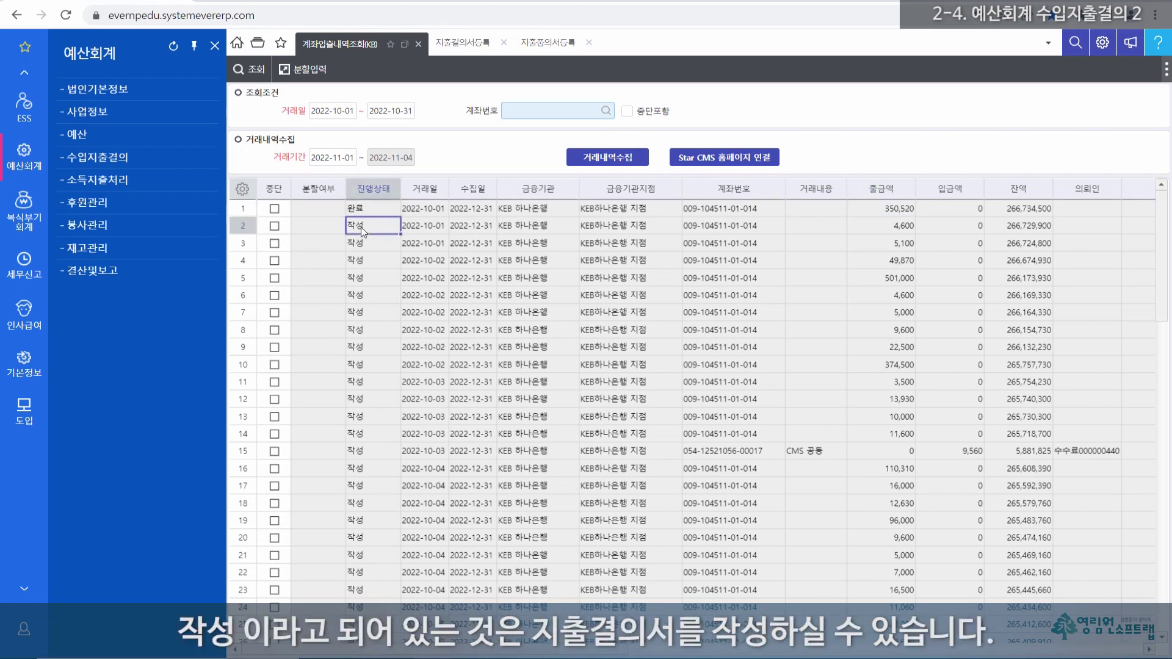
{"action": "left_click", "coordinate": [360, 245]}
{"action": "left_click", "coordinate": [359, 261]}
{"action": "left_click_drag", "start_coordinate": [353, 230], "coordinate": [379, 495]}
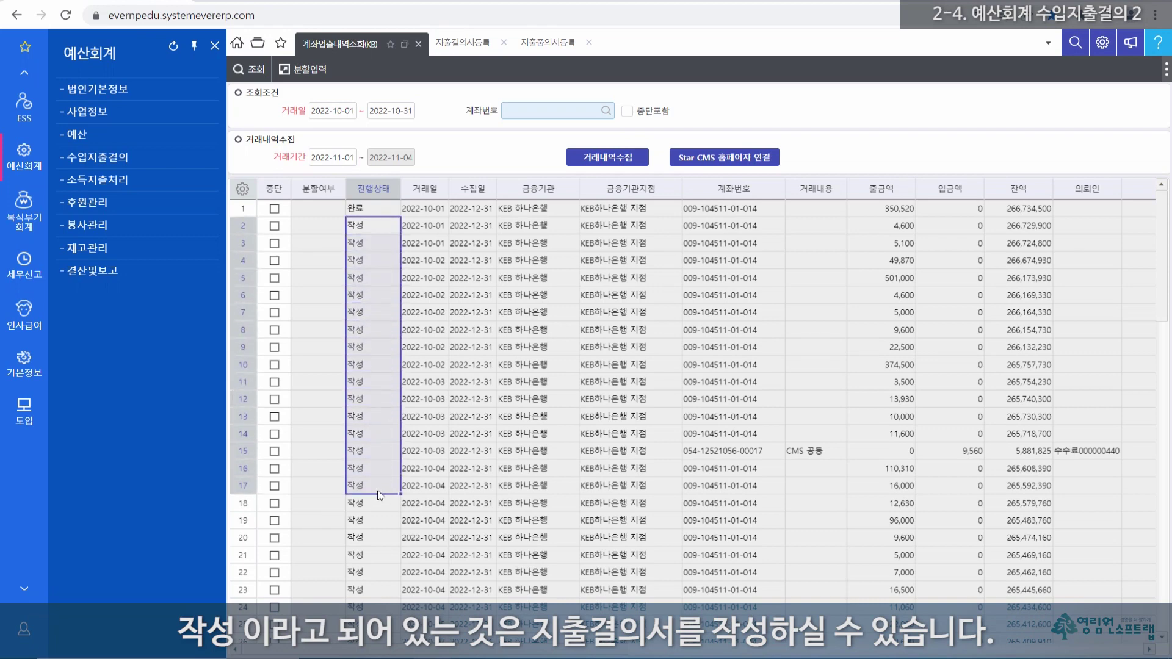
{"action": "left_click", "coordinate": [320, 191]}
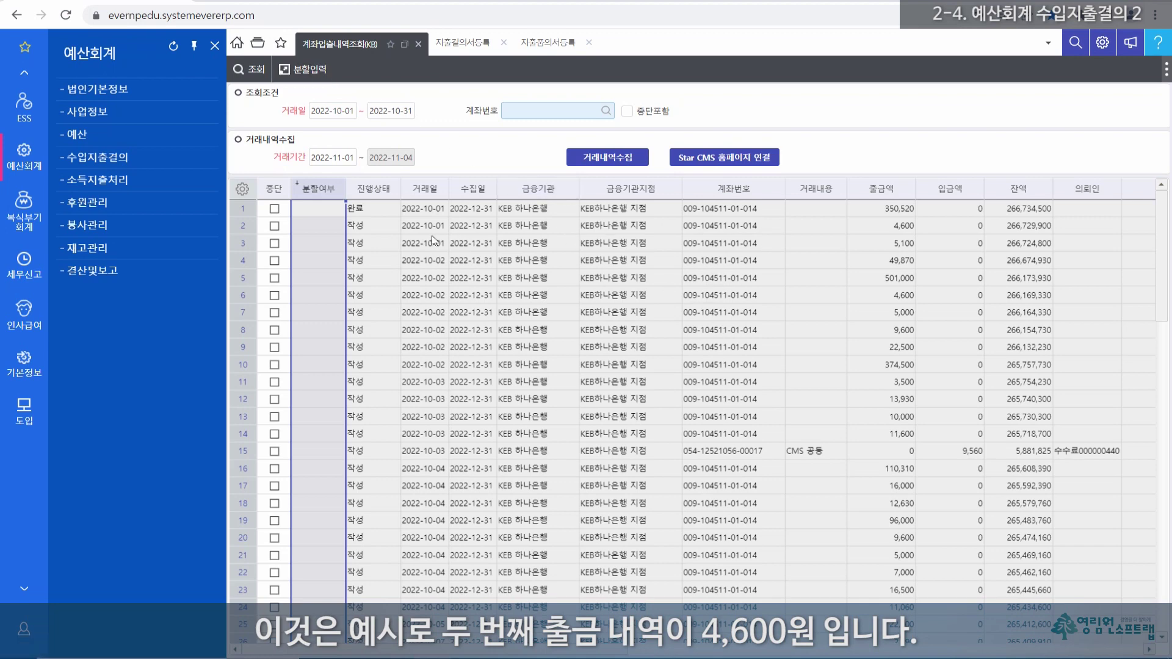
{"action": "left_click", "coordinate": [245, 229]}
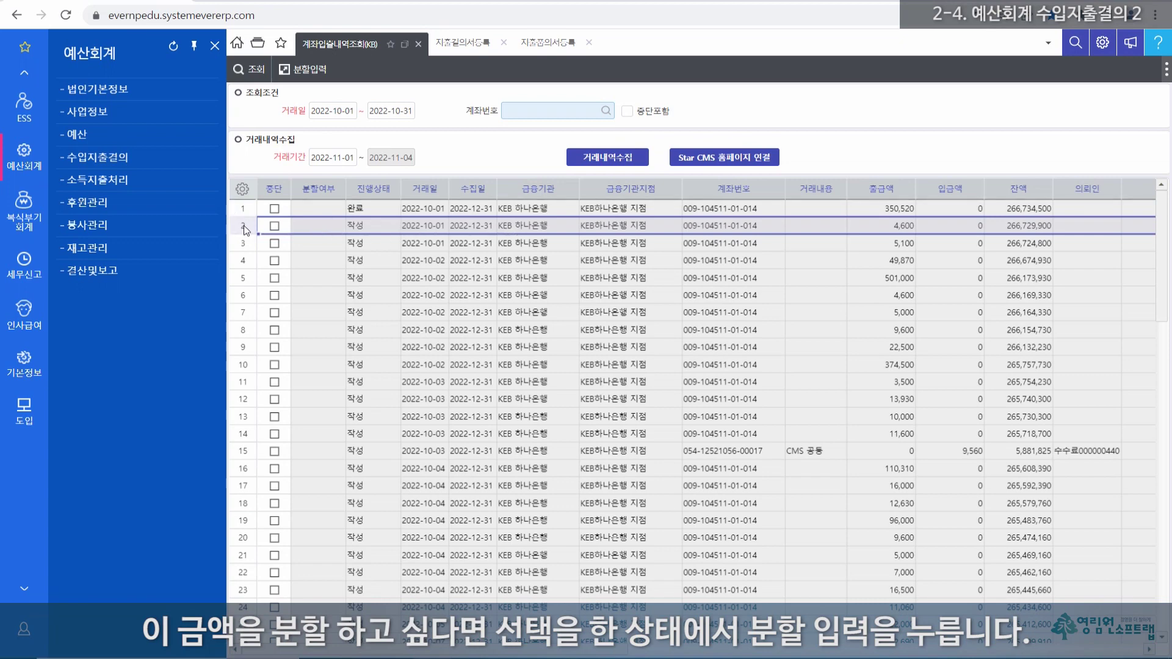
Step: Open the split-entry dialog for the 4,600 withdrawal
{"action": "left_click", "coordinate": [310, 70]}
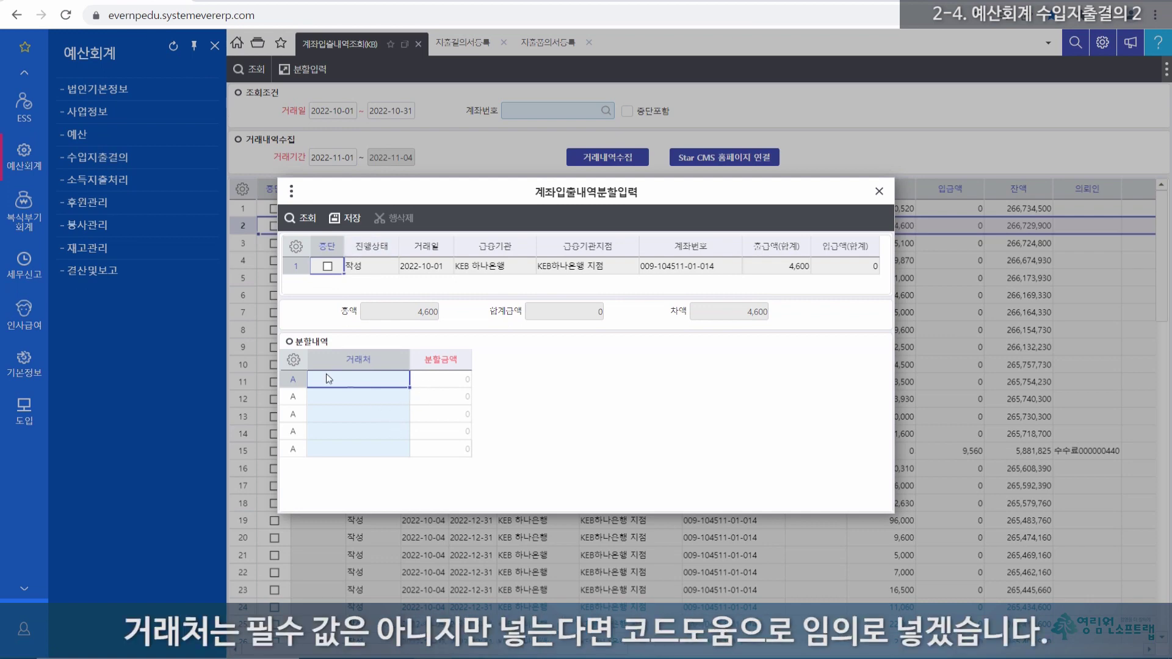
{"action": "left_click", "coordinate": [371, 384]}
{"action": "left_click", "coordinate": [442, 385]}
{"action": "left_click", "coordinate": [369, 382]}
Step: Pick vendors (주)영림원소프트랩 and 11111 from the vendor lookup and apply them
{"action": "double_click", "coordinate": [367, 383]}
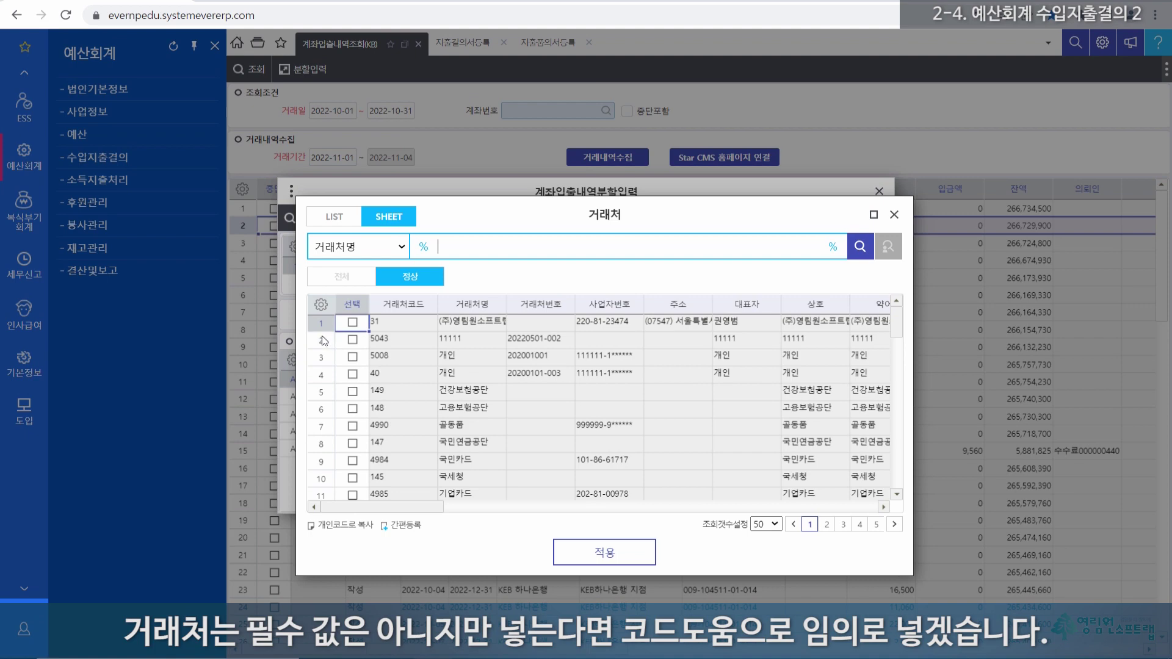
{"action": "left_click", "coordinate": [352, 323]}
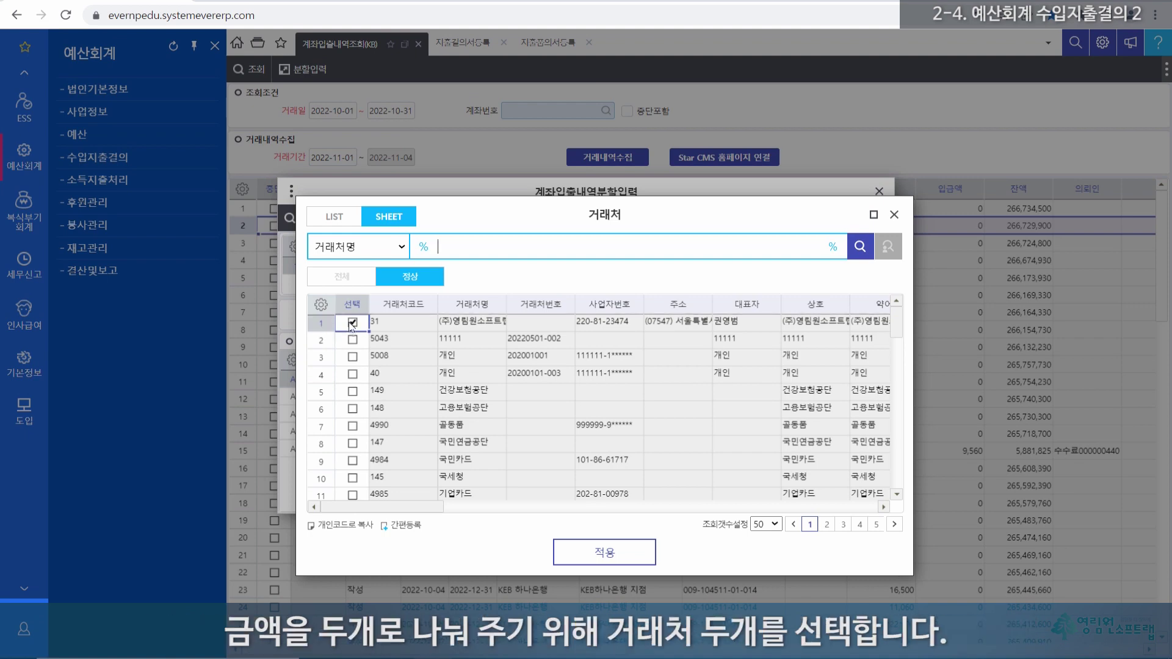
{"action": "left_click", "coordinate": [352, 340]}
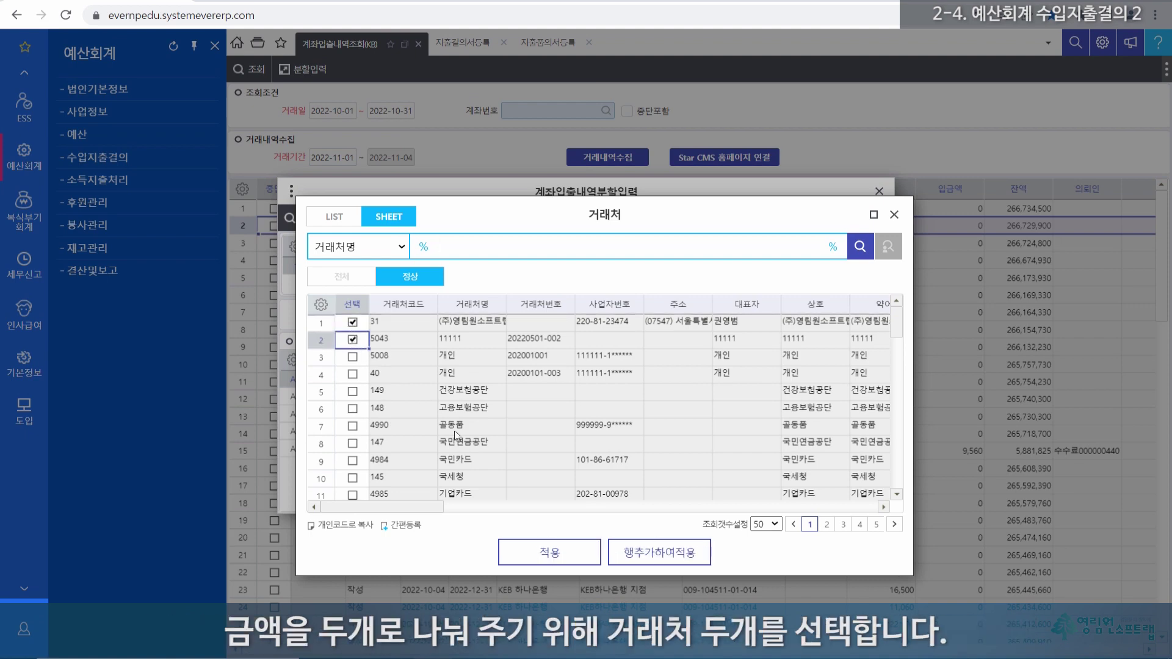
{"action": "left_click", "coordinate": [539, 551]}
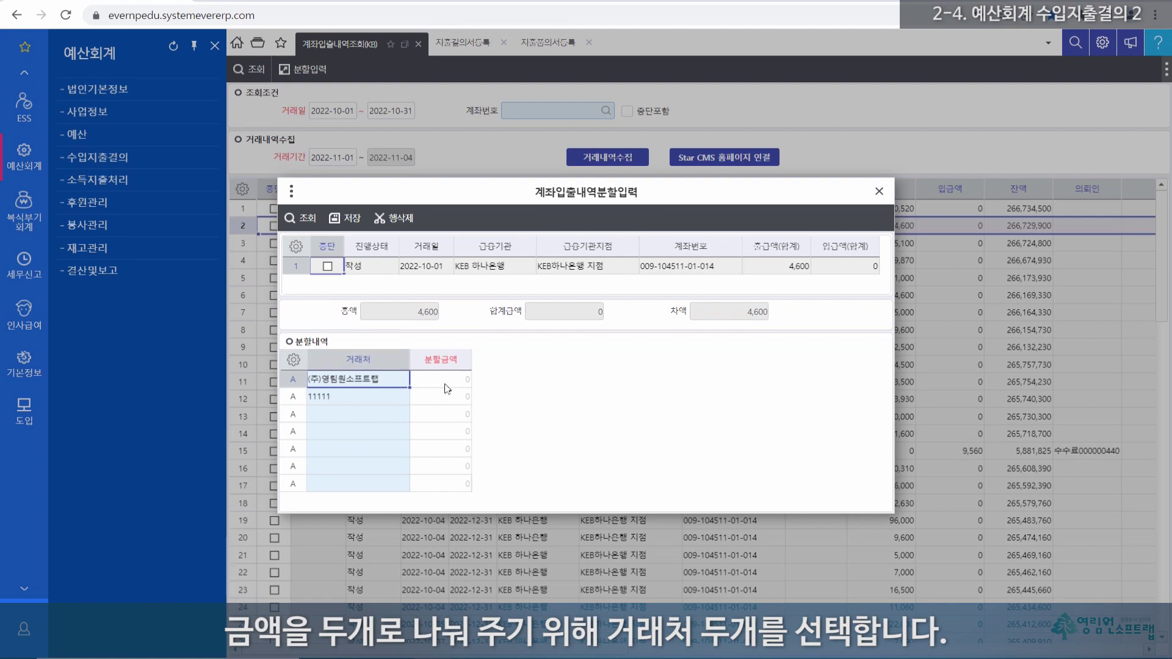
Step: Enter split amounts 4,100 for (주)영림원소프트랩 and 500 for 11111
{"action": "left_click", "coordinate": [459, 383]}
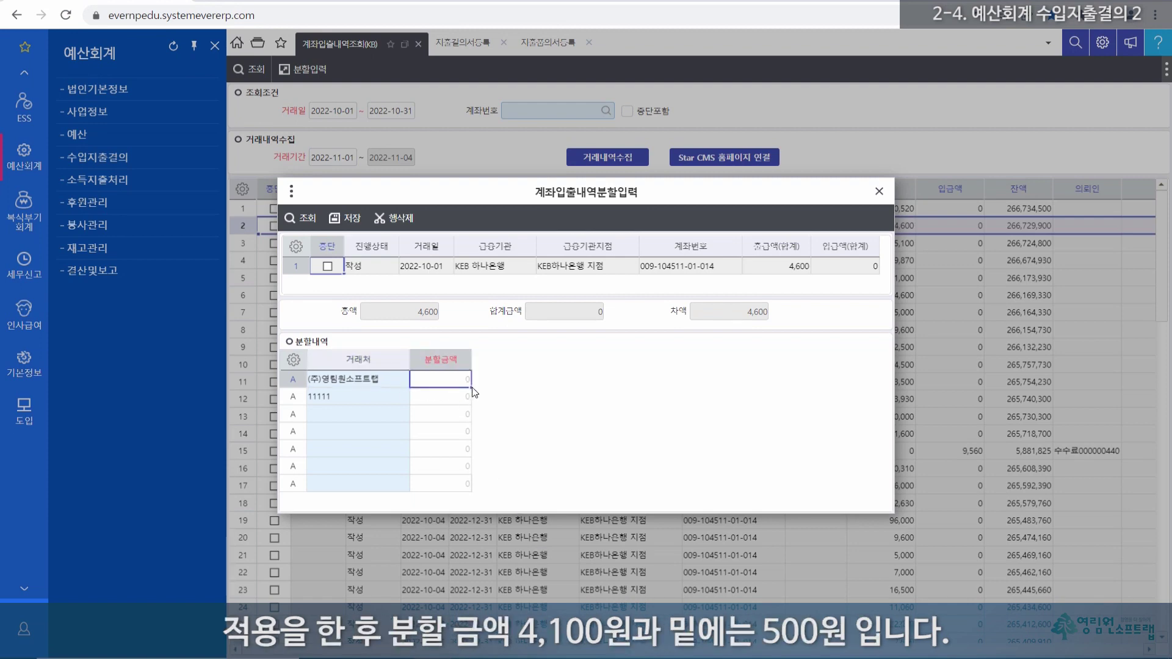
{"action": "type", "text": "4,100"}
{"action": "left_click", "coordinate": [448, 401]}
{"action": "type", "text": "500"}
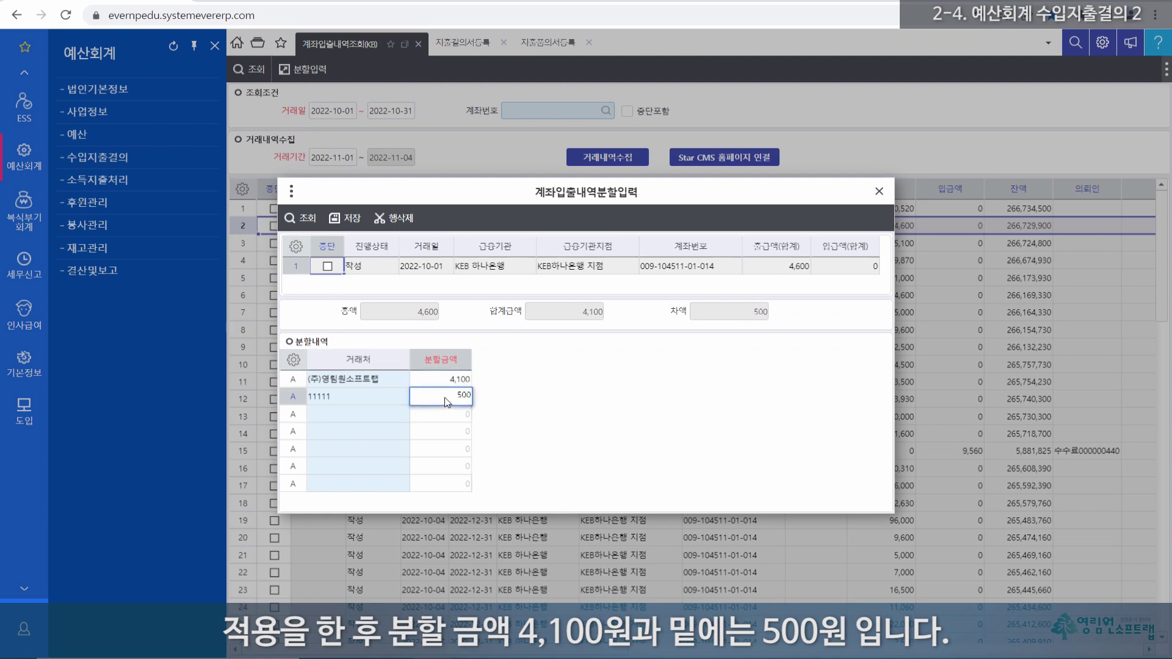
{"action": "key", "text": "Return"}
{"action": "left_click", "coordinate": [455, 417]}
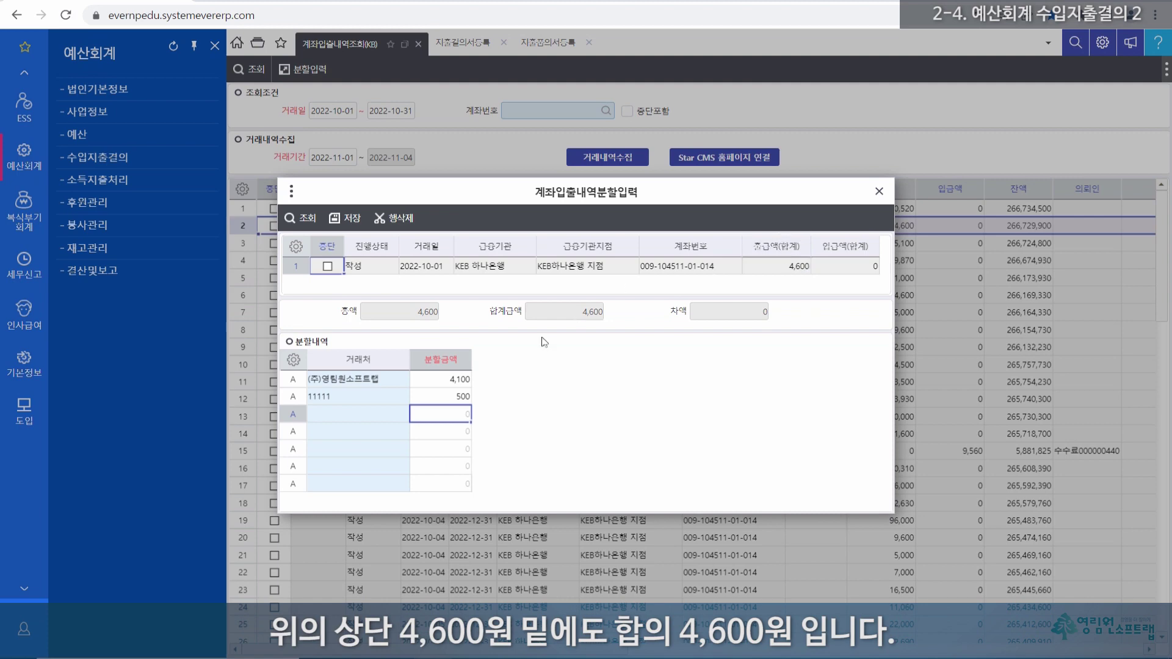
Step: Confirm the two split amounts total 4,600 and save the split
{"action": "left_click_drag", "start_coordinate": [457, 384], "coordinate": [459, 402]}
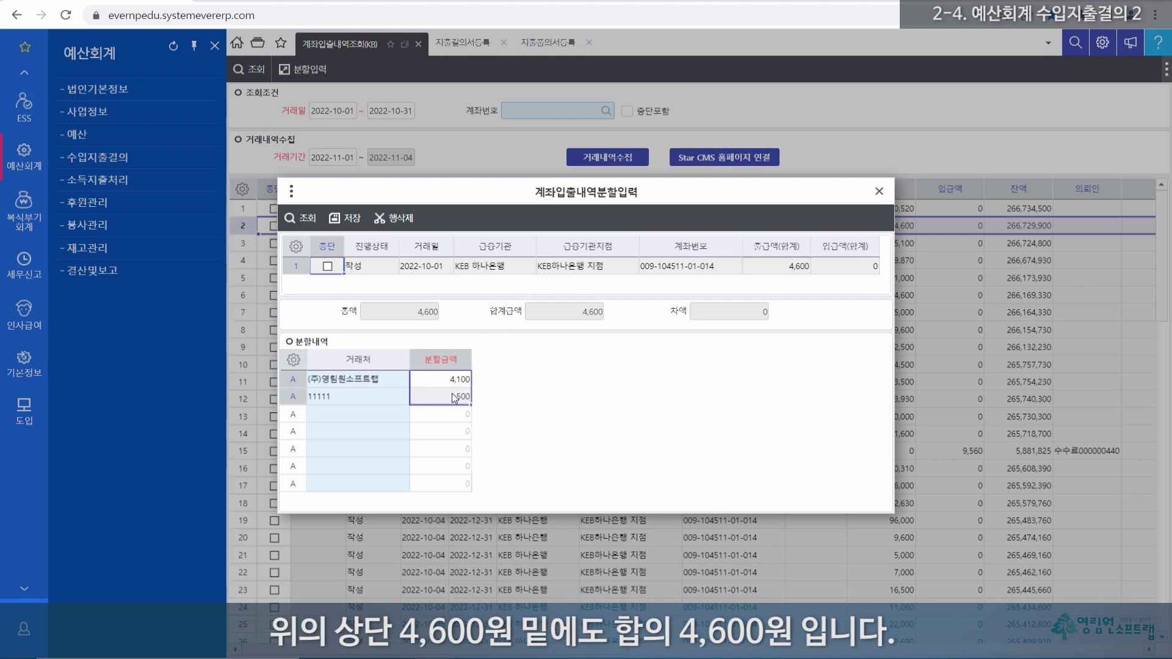
{"action": "left_click", "coordinate": [453, 384]}
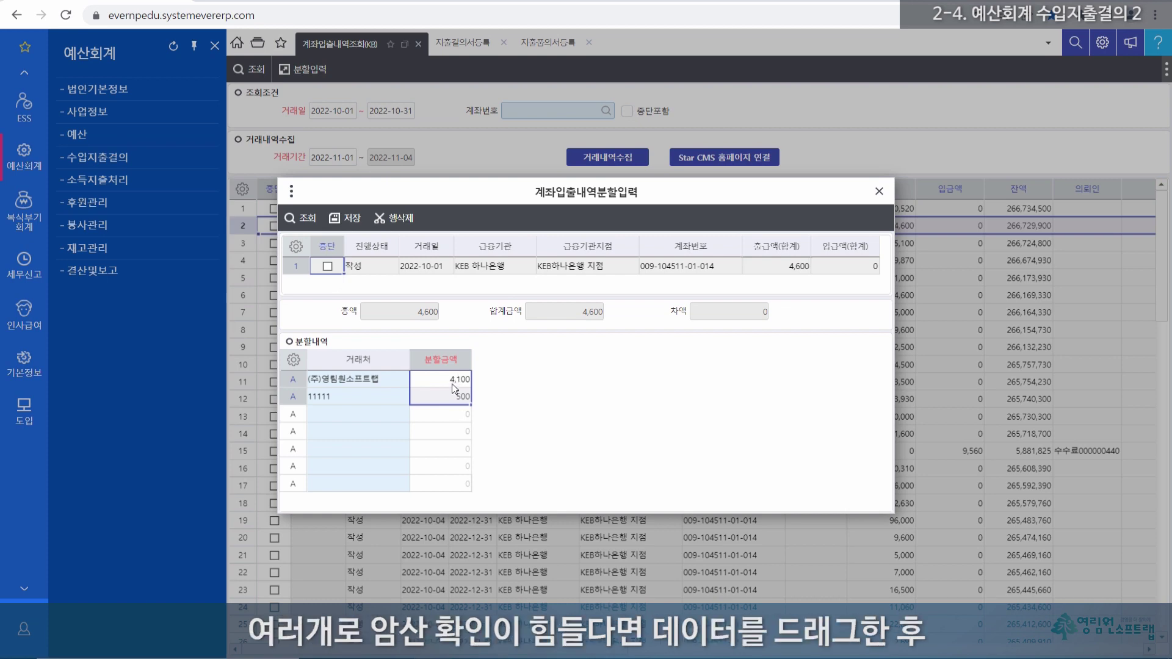
{"action": "left_click_drag", "start_coordinate": [459, 379], "coordinate": [459, 485]}
{"action": "left_click_drag", "start_coordinate": [457, 383], "coordinate": [458, 398]}
{"action": "right_click", "coordinate": [459, 398]}
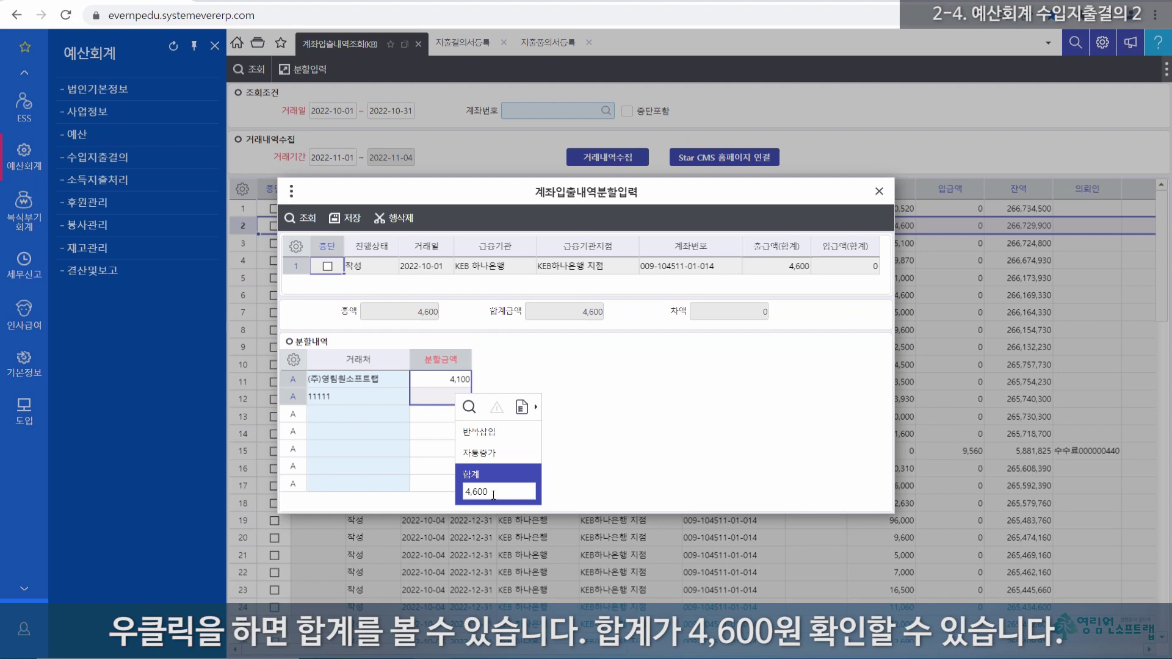
{"action": "left_click", "coordinate": [497, 495]}
{"action": "left_click", "coordinate": [453, 399]}
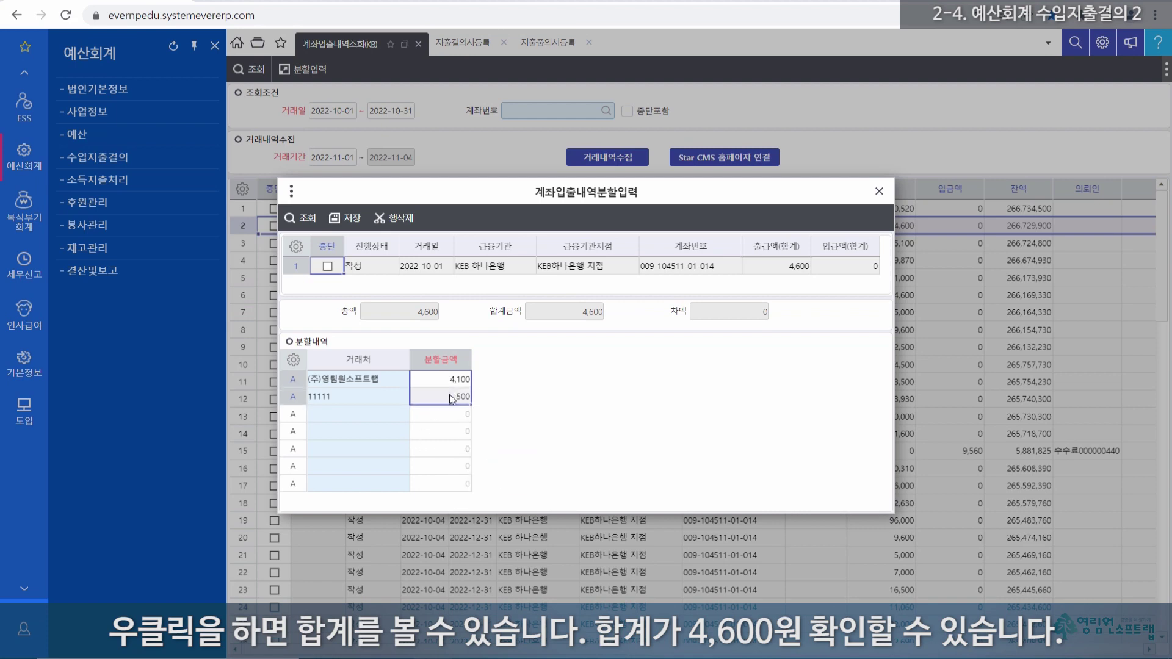
{"action": "right_click", "coordinate": [451, 403]}
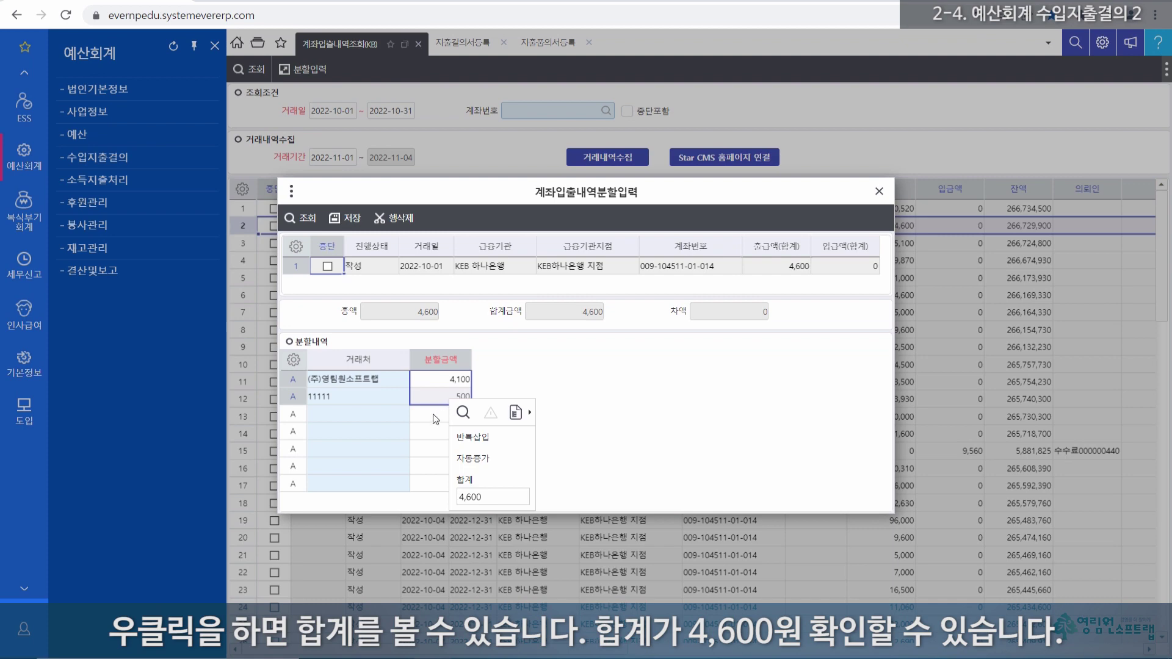
{"action": "left_click", "coordinate": [435, 418]}
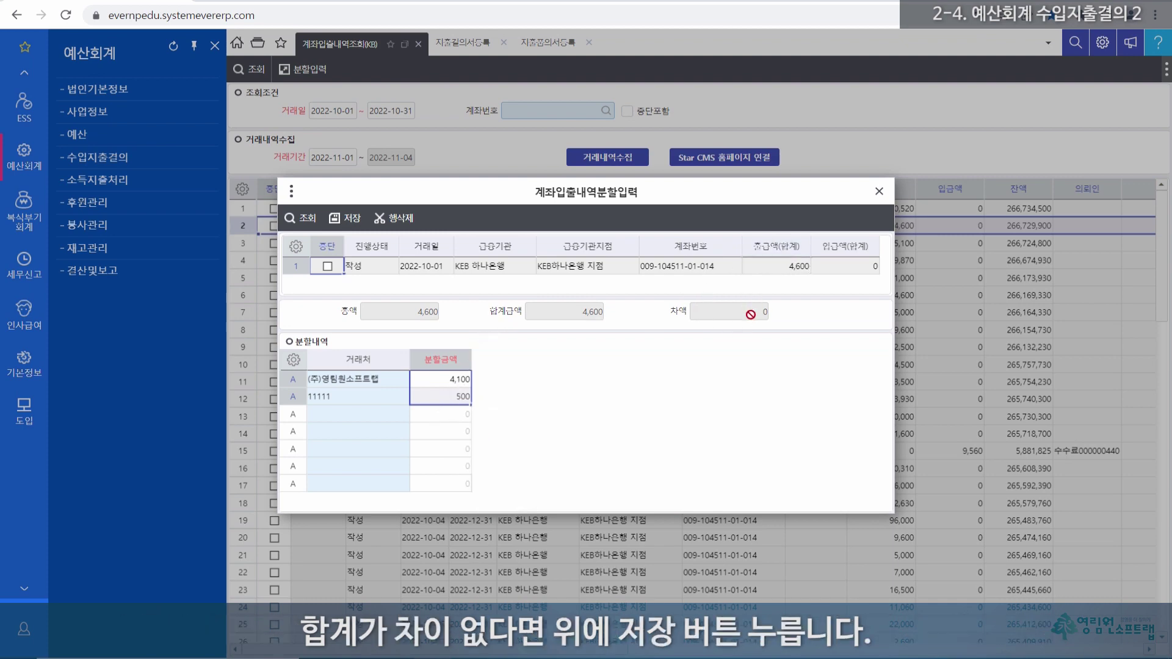
{"action": "left_click", "coordinate": [350, 219]}
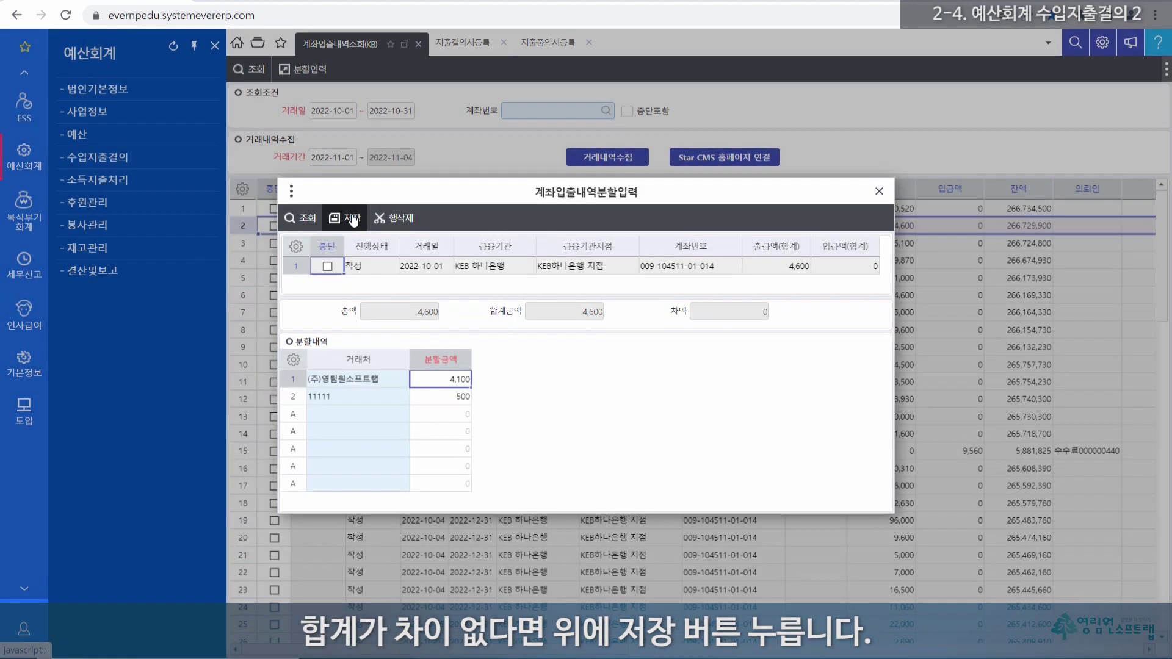
{"action": "left_click_drag", "start_coordinate": [293, 383], "coordinate": [295, 395]}
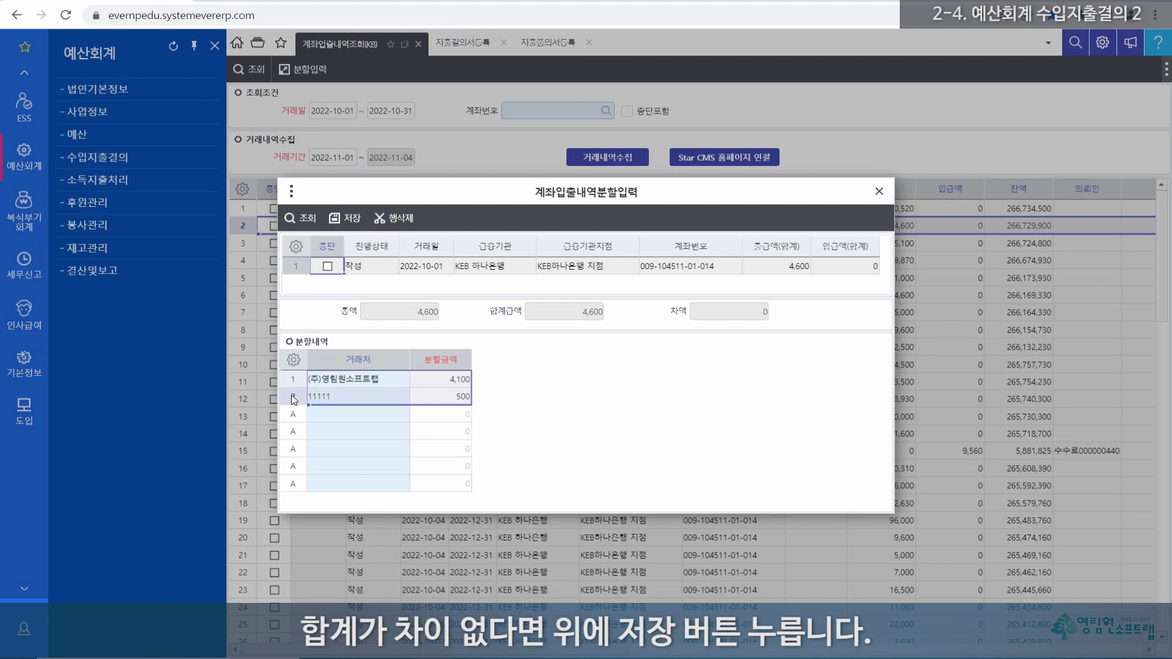
Step: Close the split window, re-run 조회, and check the 2022-10-01 분할 rows of 4,100 and 500
{"action": "left_click", "coordinate": [881, 191]}
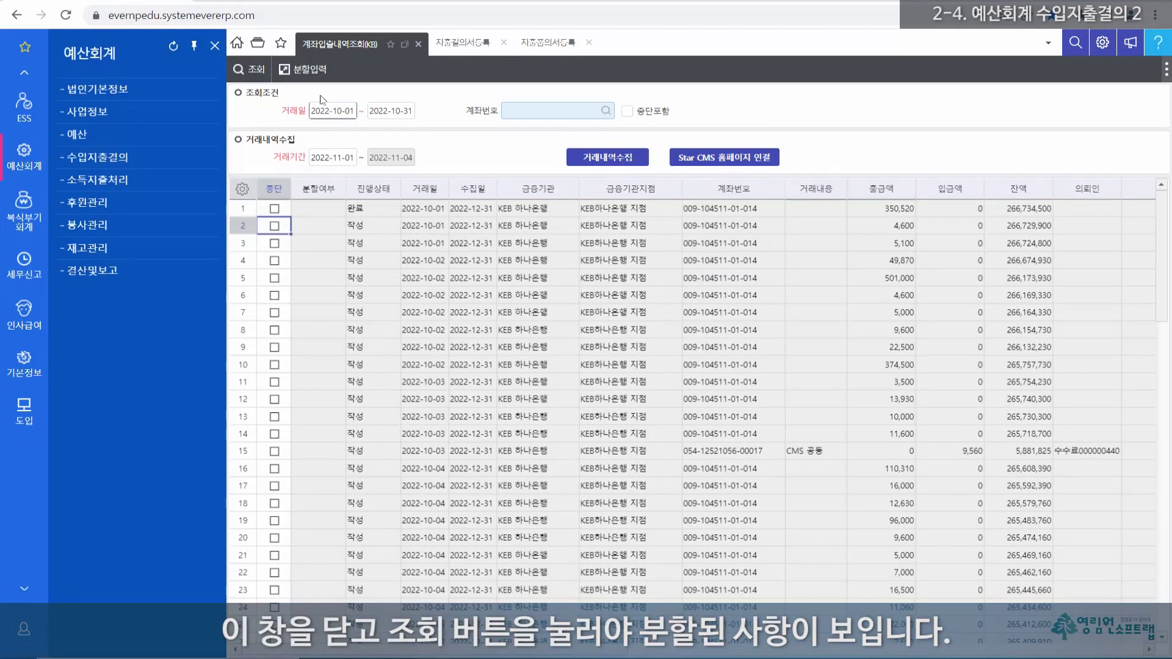
{"action": "left_click", "coordinate": [249, 69]}
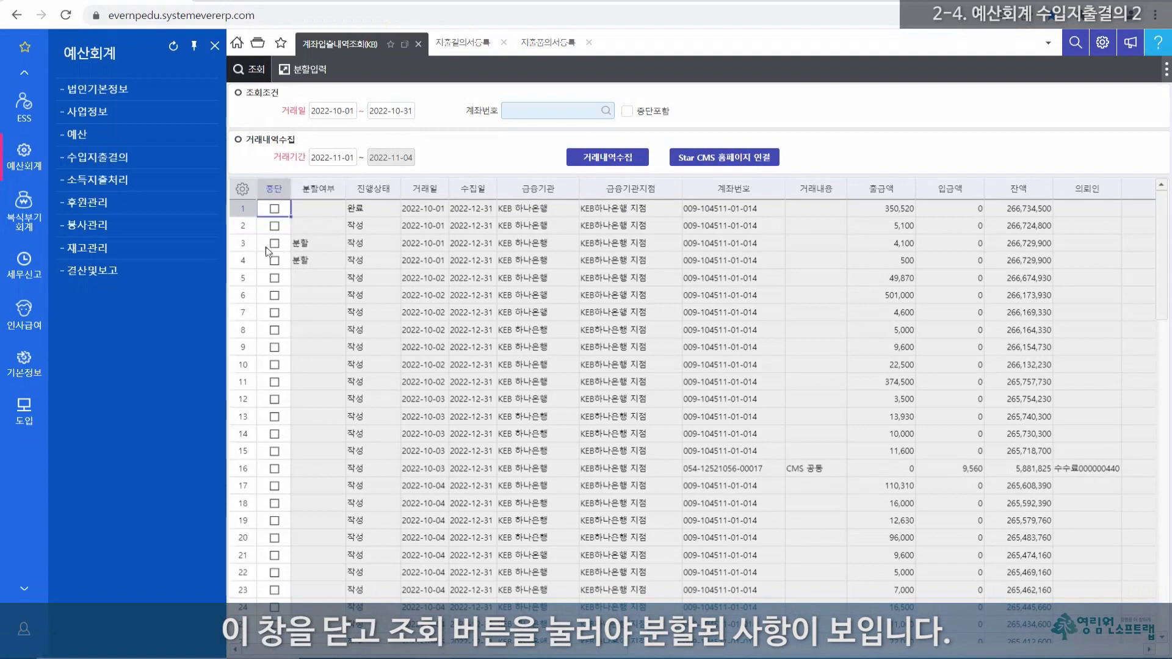
{"action": "left_click", "coordinate": [256, 70]}
{"action": "left_click_drag", "start_coordinate": [248, 247], "coordinate": [248, 264]}
{"action": "left_click_drag", "start_coordinate": [310, 243], "coordinate": [309, 263]}
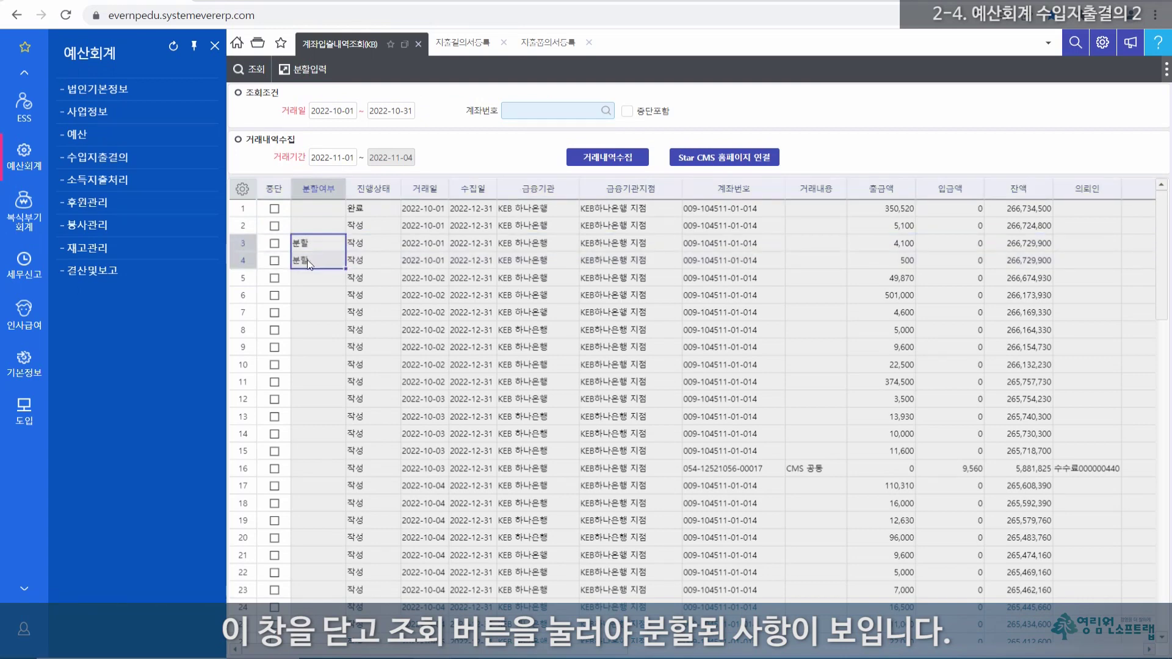
{"action": "left_click", "coordinate": [892, 243]}
{"action": "left_click_drag", "start_coordinate": [891, 252], "coordinate": [889, 264]}
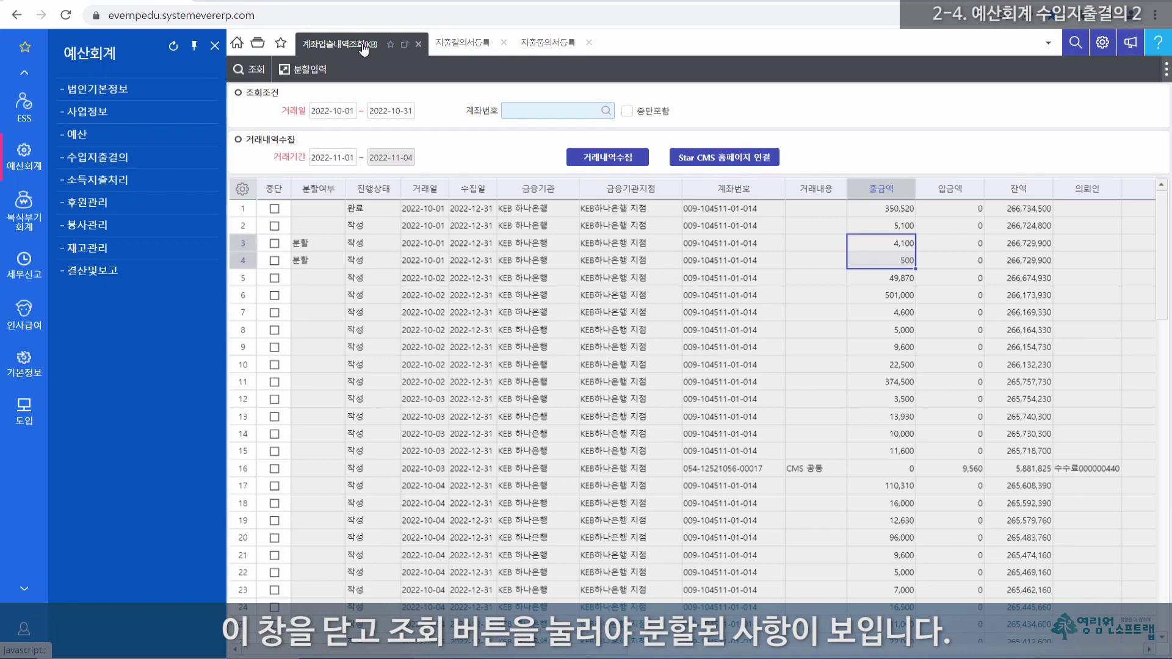
Step: Start a new expense resolution and search bank withdrawals from 2022-10-01 onward
{"action": "left_click", "coordinate": [465, 44]}
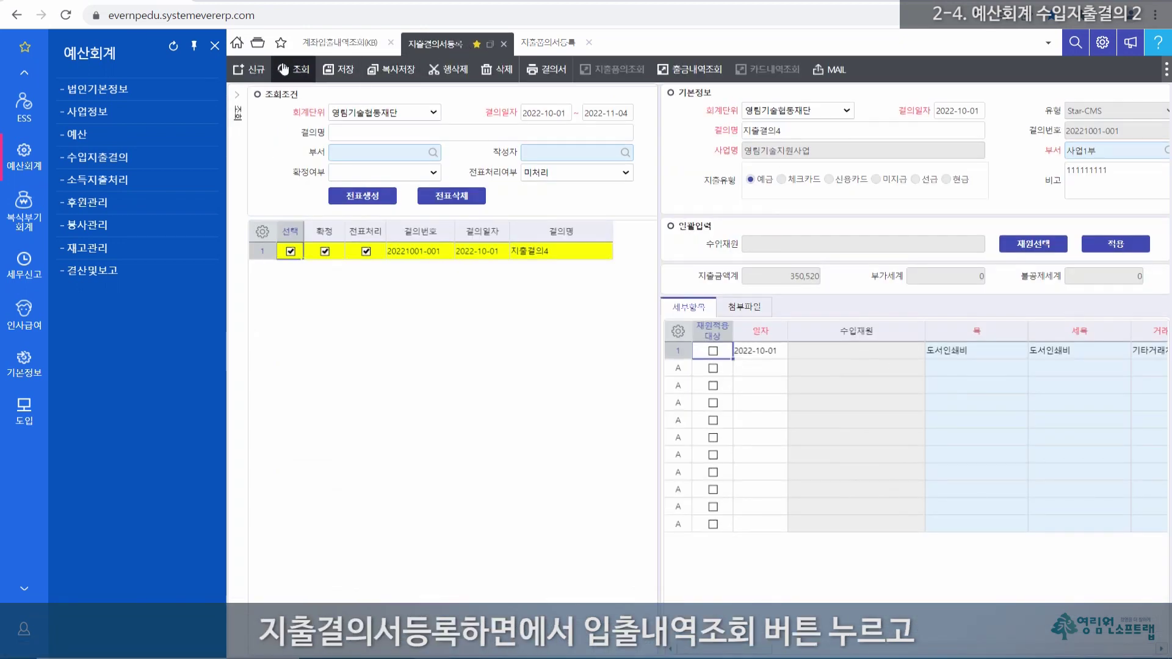
{"action": "left_click", "coordinate": [254, 72]}
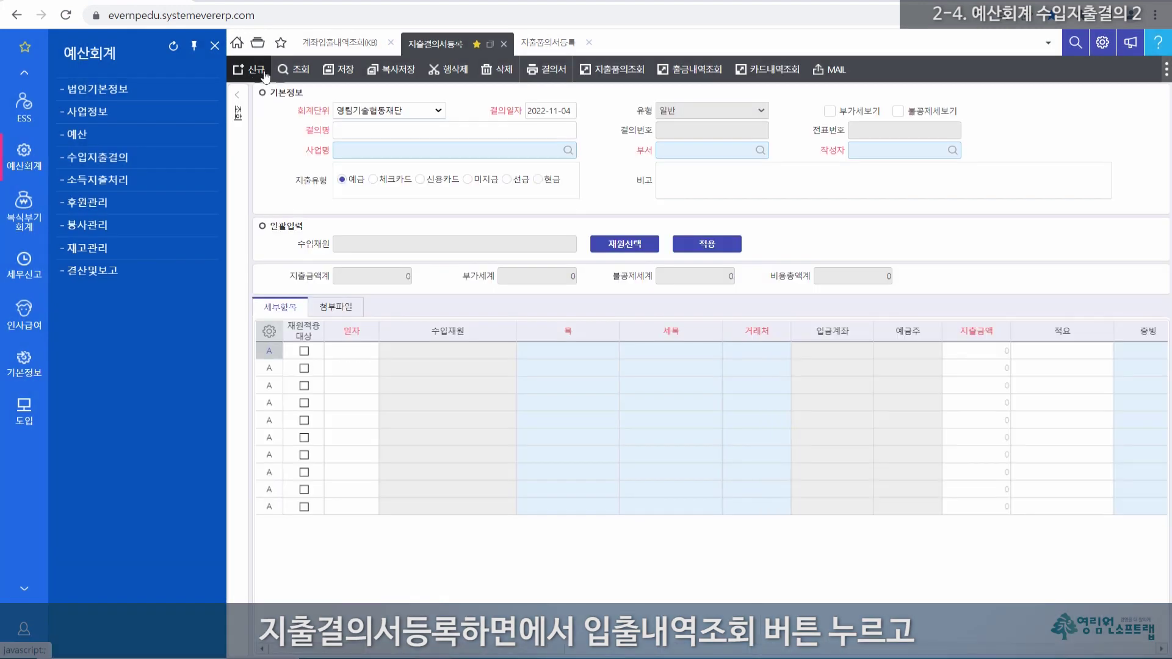
{"action": "left_click", "coordinate": [677, 70]}
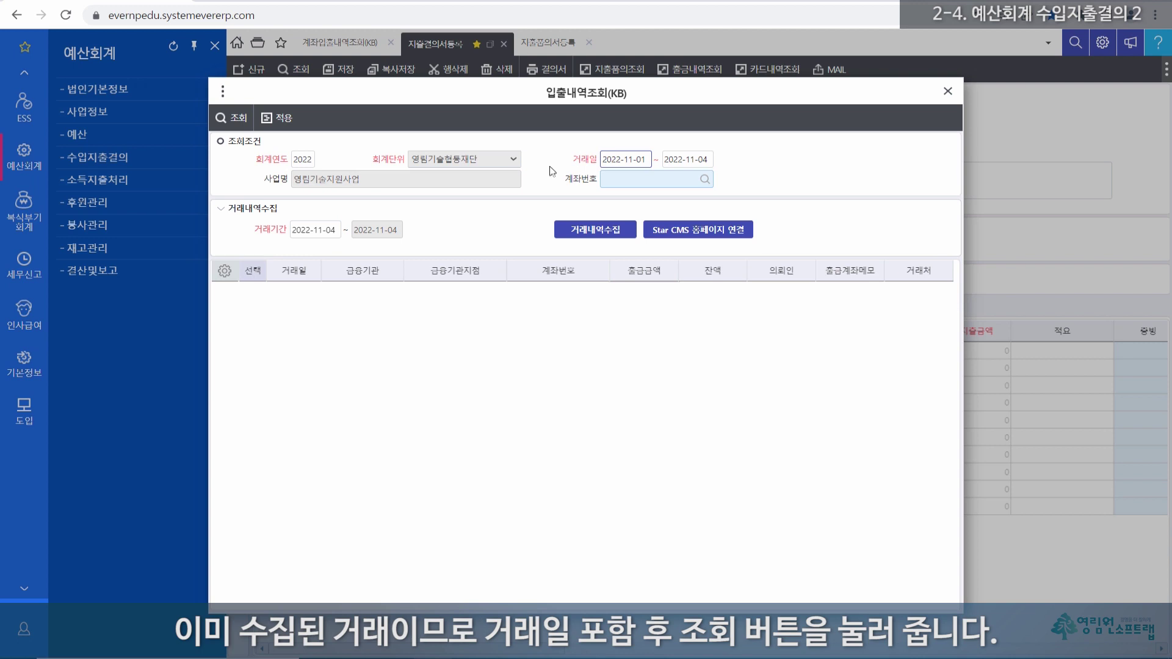
{"action": "left_click", "coordinate": [636, 159]}
{"action": "left_click_drag", "start_coordinate": [648, 158], "coordinate": [602, 159]}
{"action": "type", "text": "1001"}
{"action": "key", "text": "Tab"}
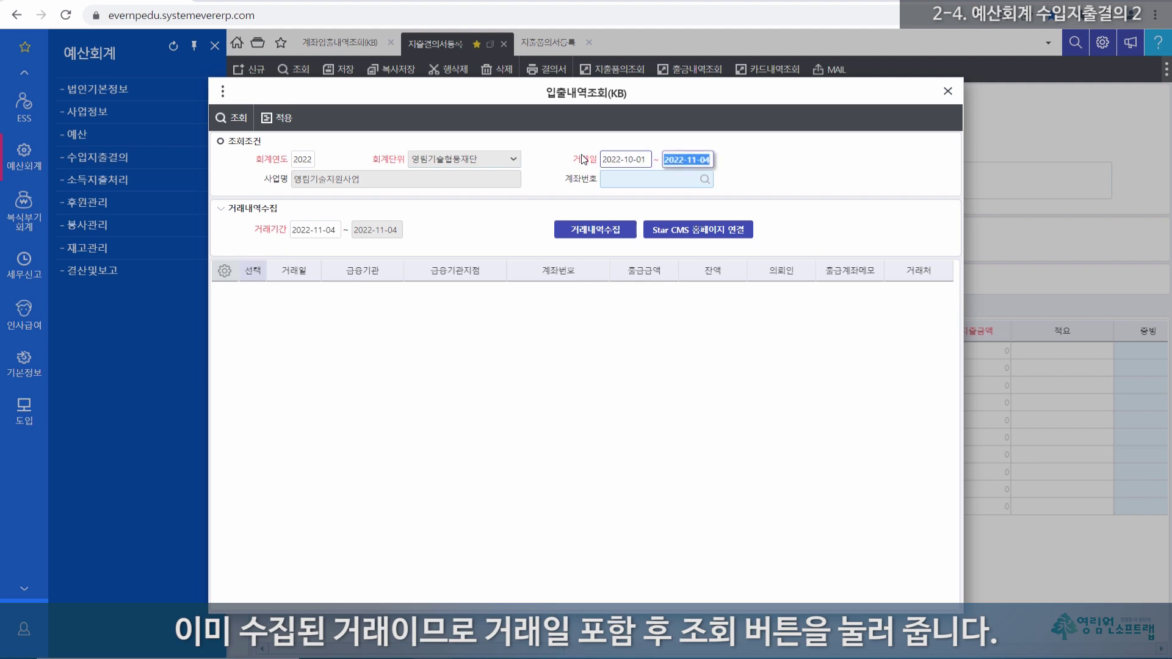
{"action": "left_click", "coordinate": [238, 119]}
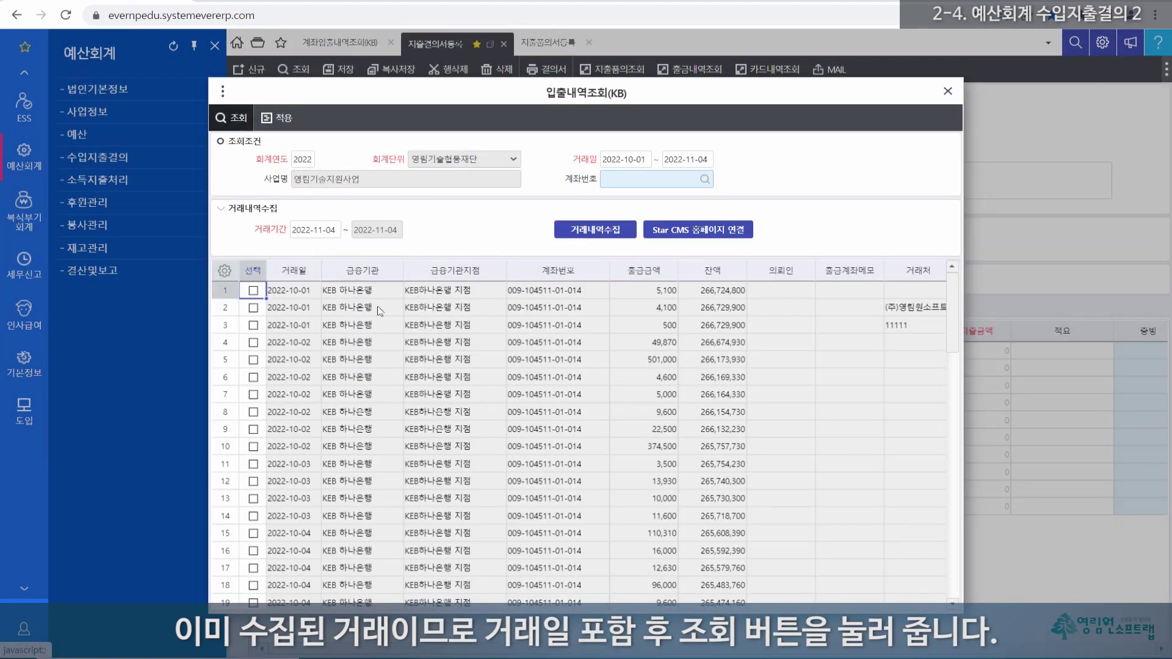
Step: Tick the 4,100 and 500 split withdrawals and apply them to the detail grid
{"action": "left_click", "coordinate": [254, 308]}
{"action": "left_click", "coordinate": [254, 327]}
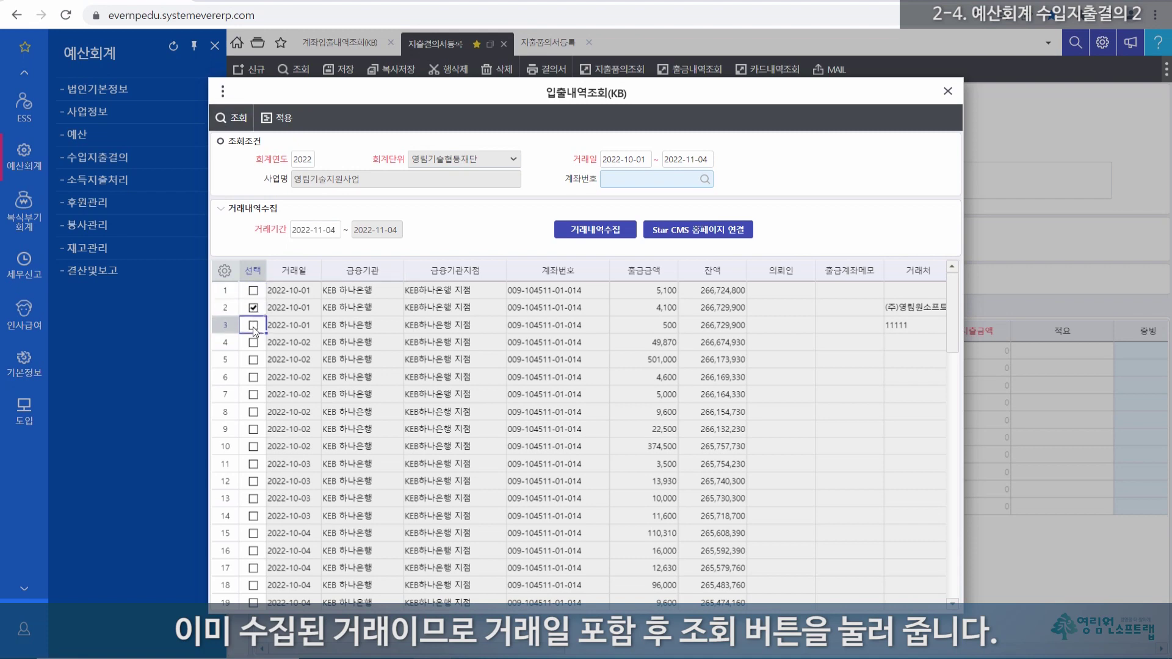
{"action": "left_click_drag", "start_coordinate": [656, 309], "coordinate": [933, 345]}
{"action": "left_click", "coordinate": [758, 327]}
{"action": "left_click_drag", "start_coordinate": [656, 308], "coordinate": [918, 328]}
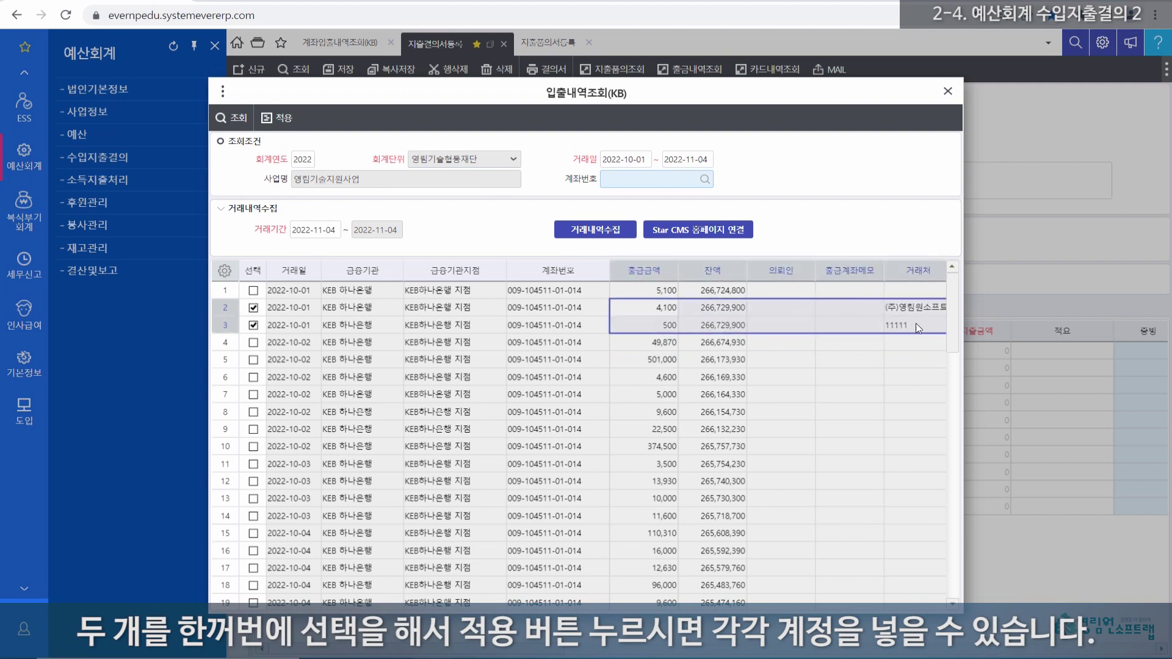
{"action": "left_click", "coordinate": [253, 325]}
{"action": "left_click", "coordinate": [280, 117]}
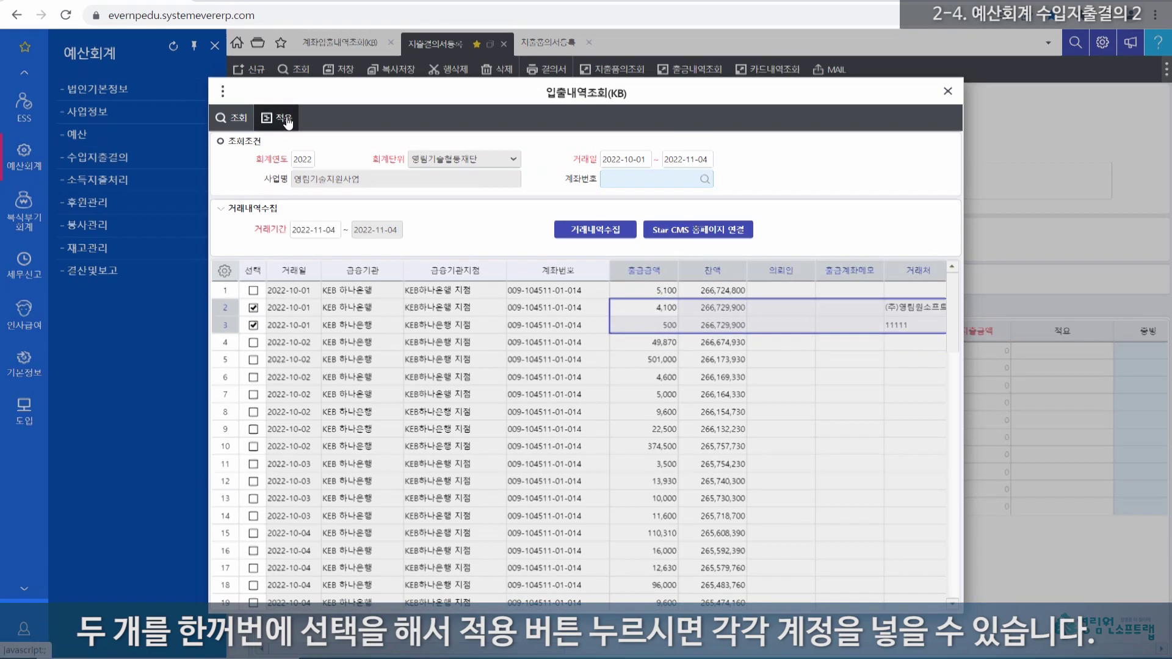
{"action": "left_click_drag", "start_coordinate": [347, 353], "coordinate": [780, 372]}
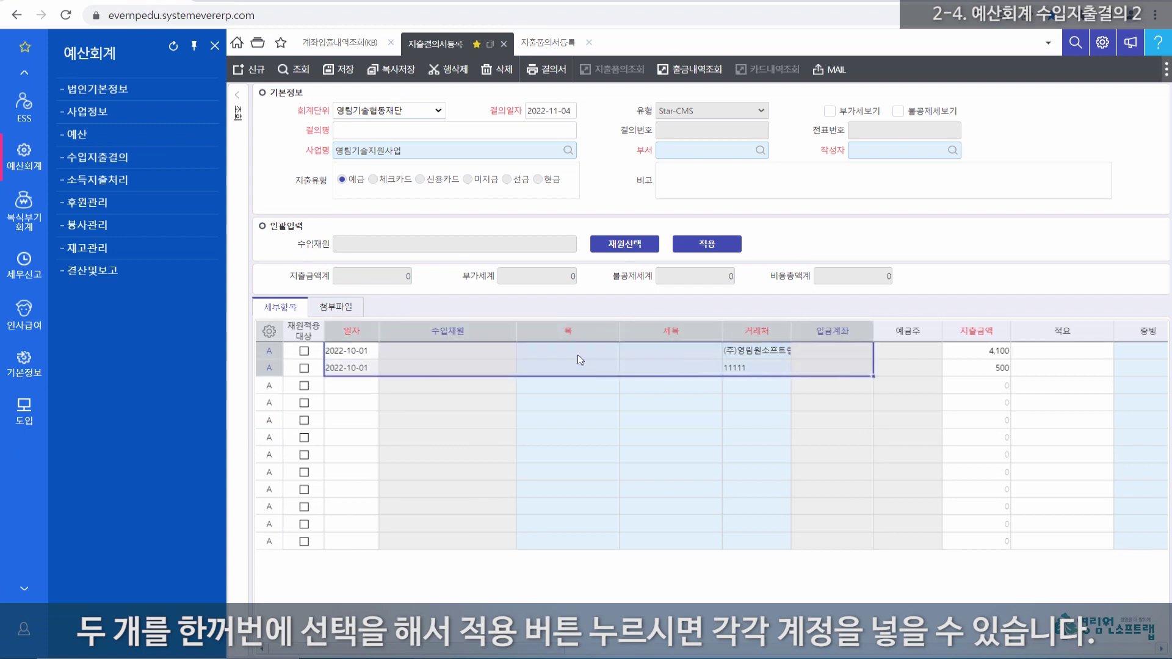
{"action": "left_click_drag", "start_coordinate": [581, 360], "coordinate": [685, 369]}
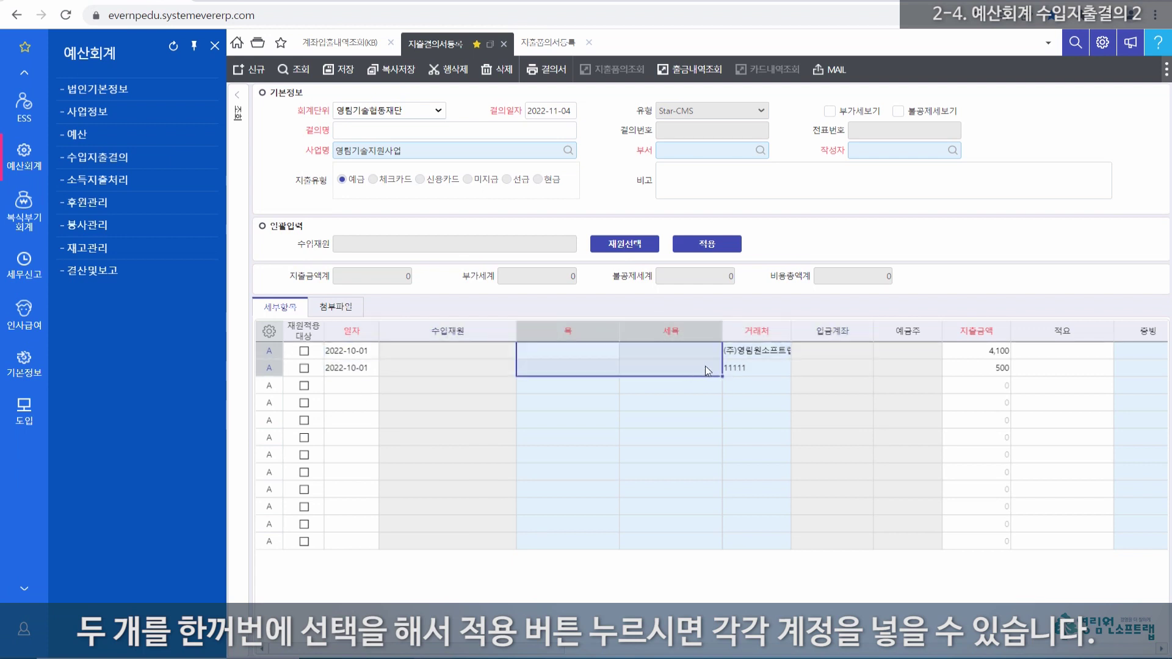